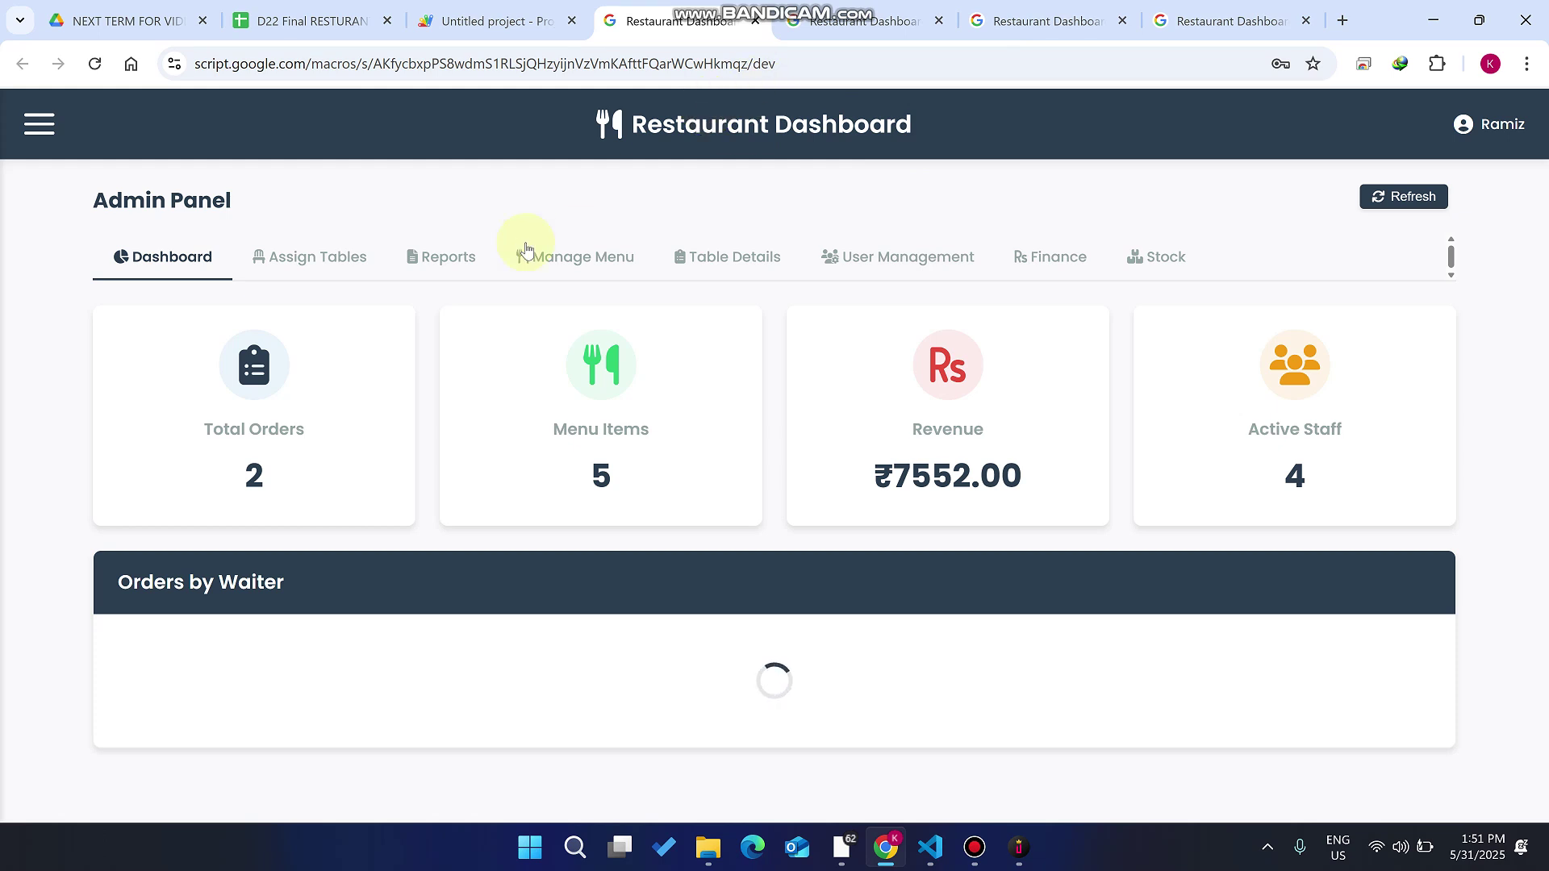
# - Browse the Finance, Stock, User Management and Table Details sections, then view the Manage Menu items list
pyautogui.click(1079, 282)
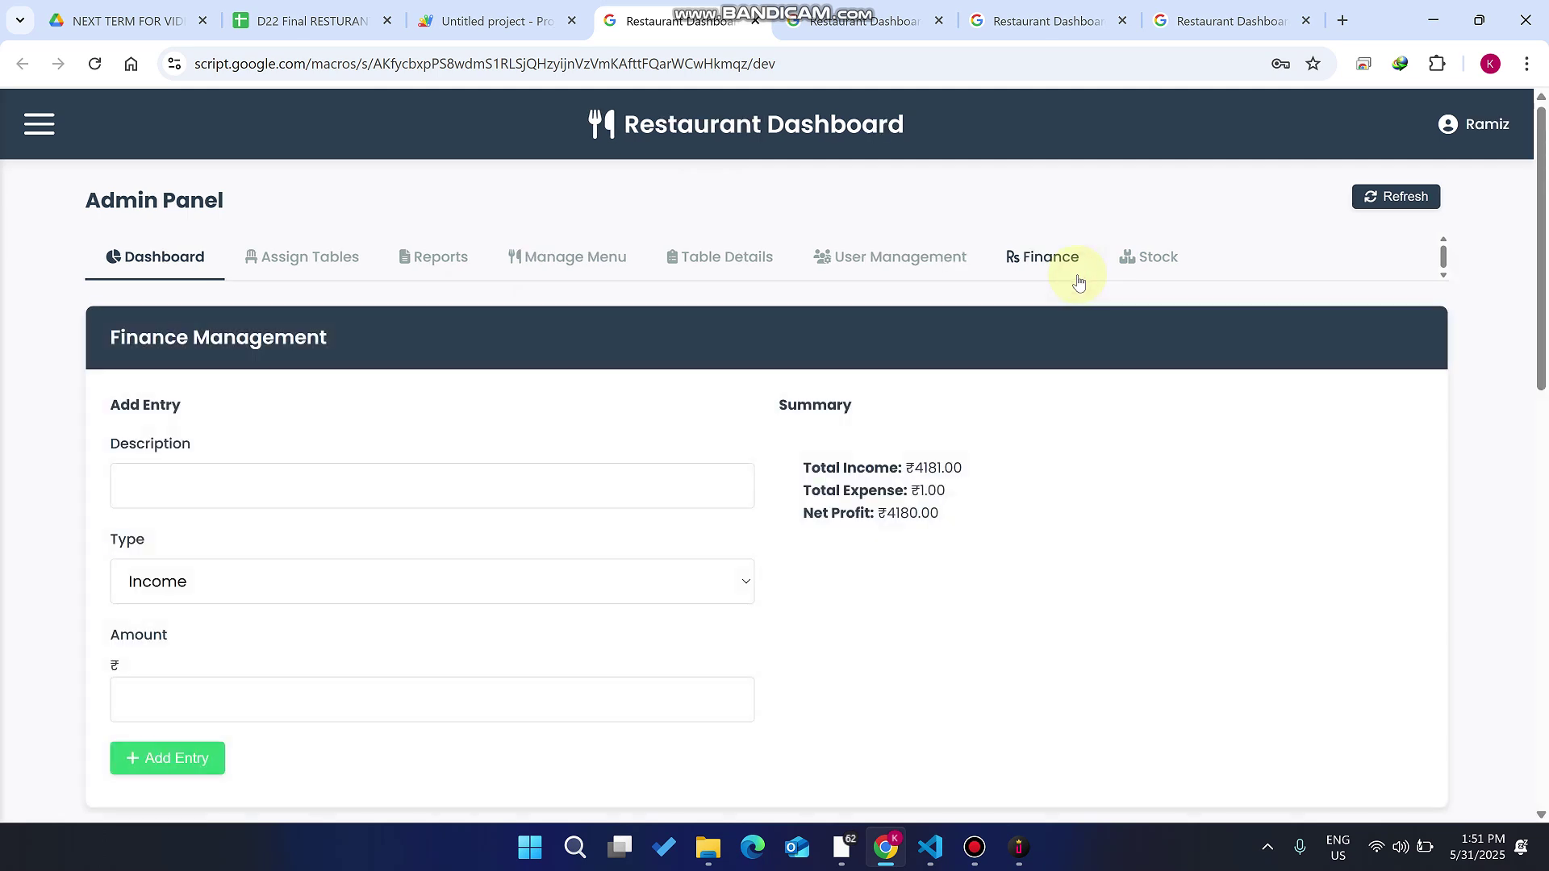
pyautogui.click(1159, 255)
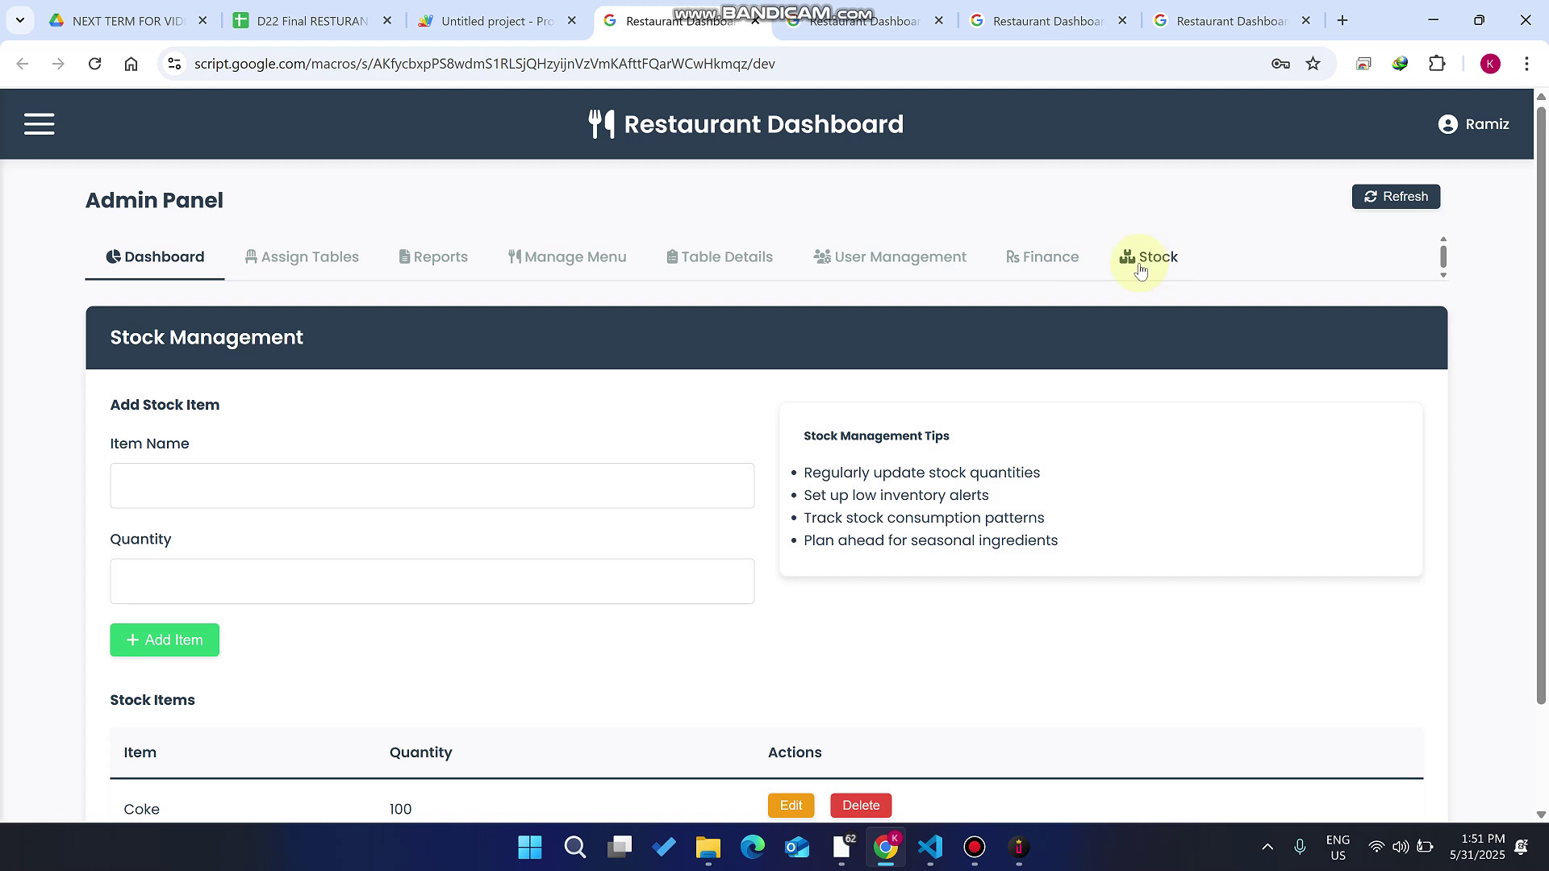
pyautogui.click(875, 254)
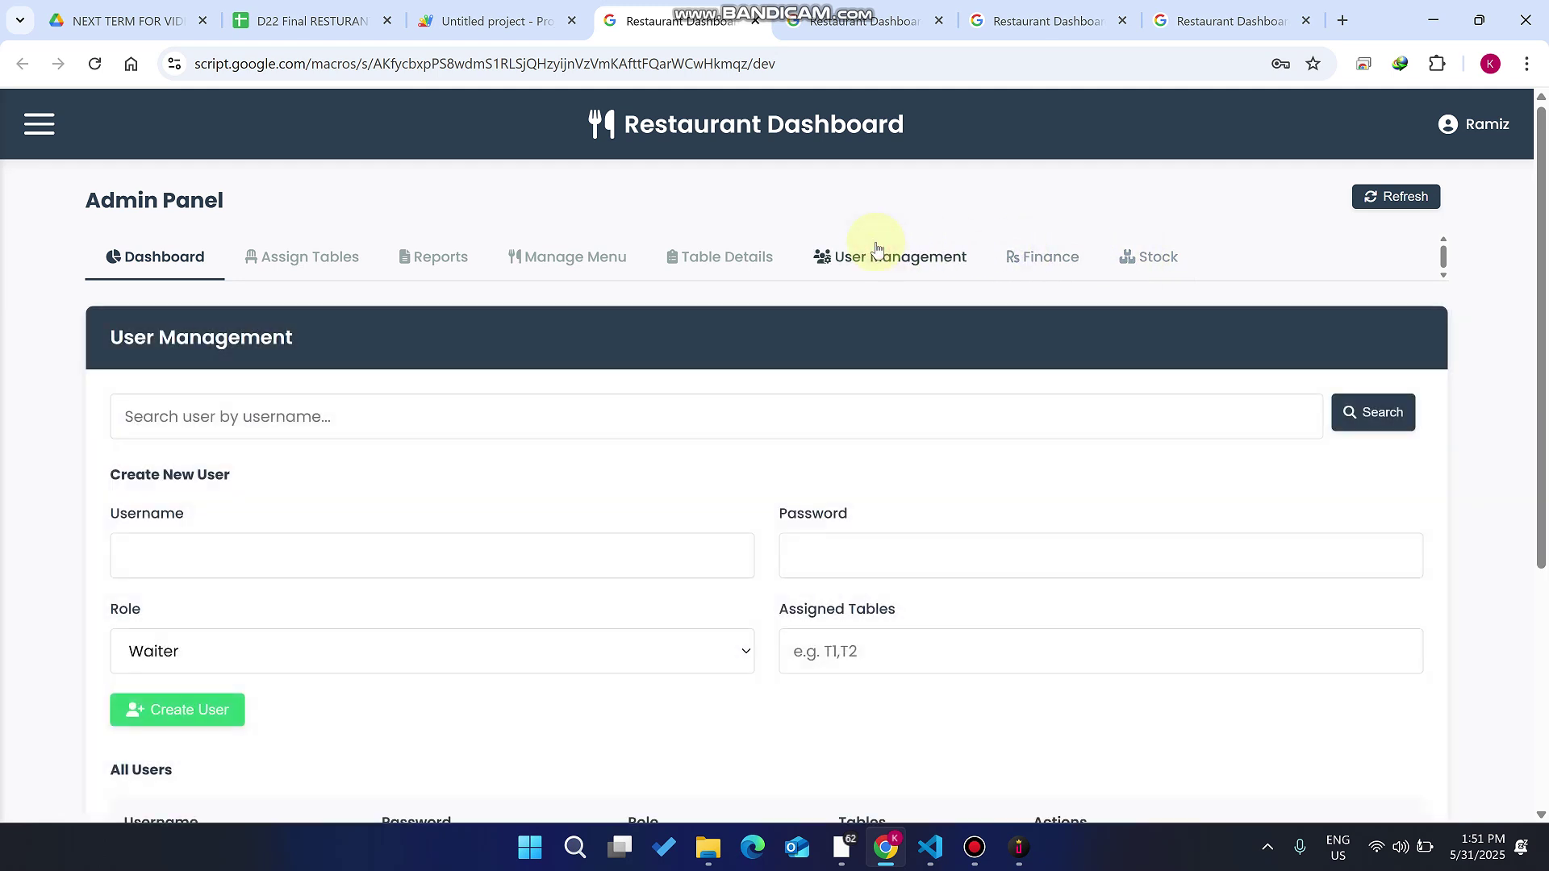
pyautogui.click(749, 266)
pyautogui.click(609, 257)
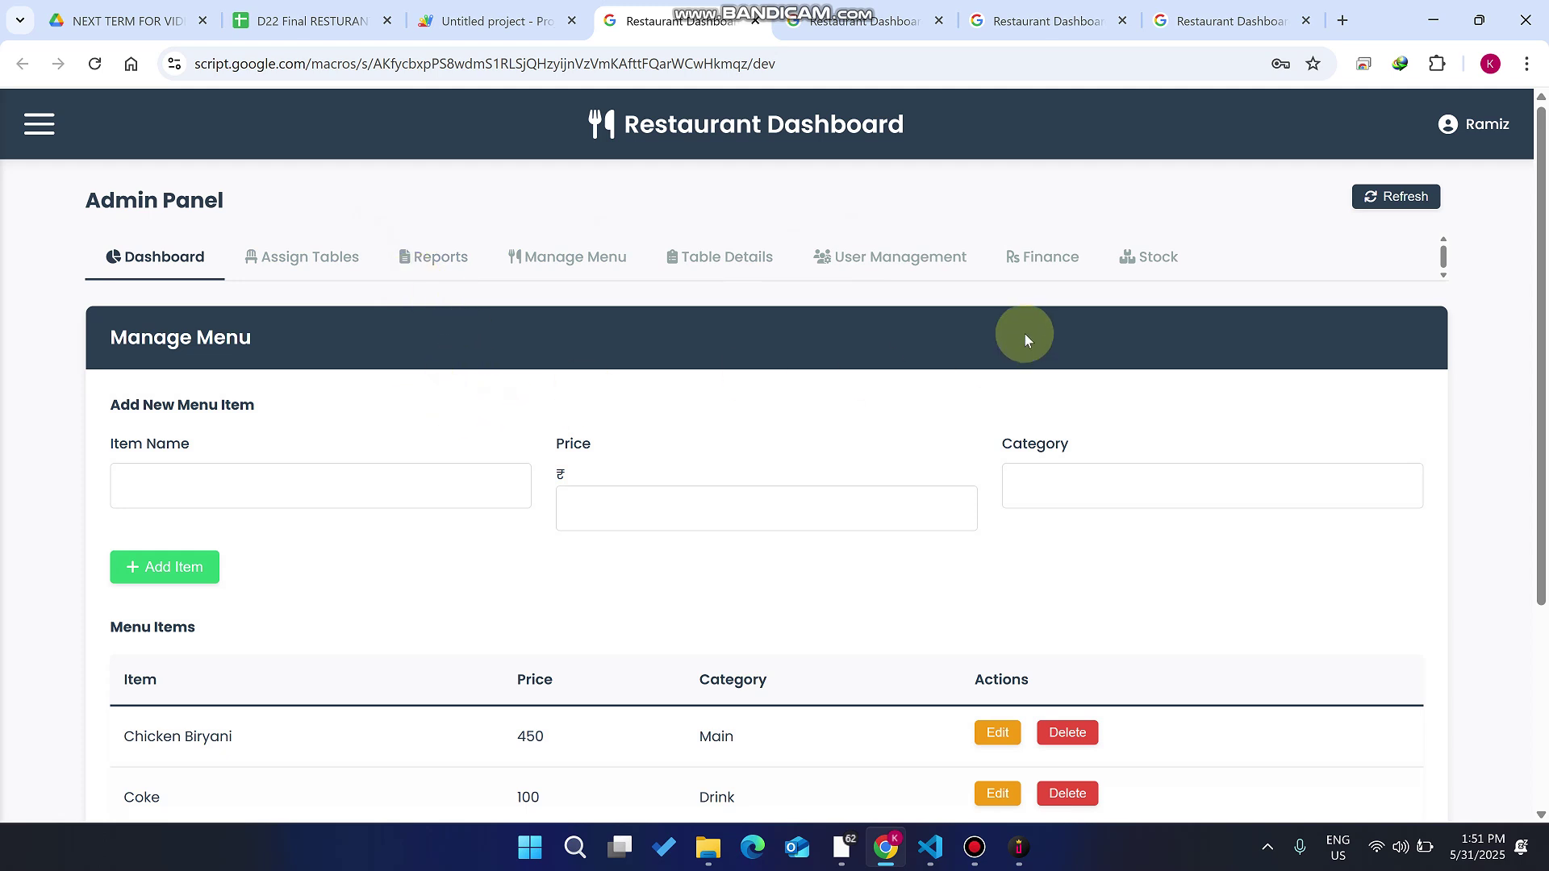
pyautogui.scroll(-3, 1025, 335)
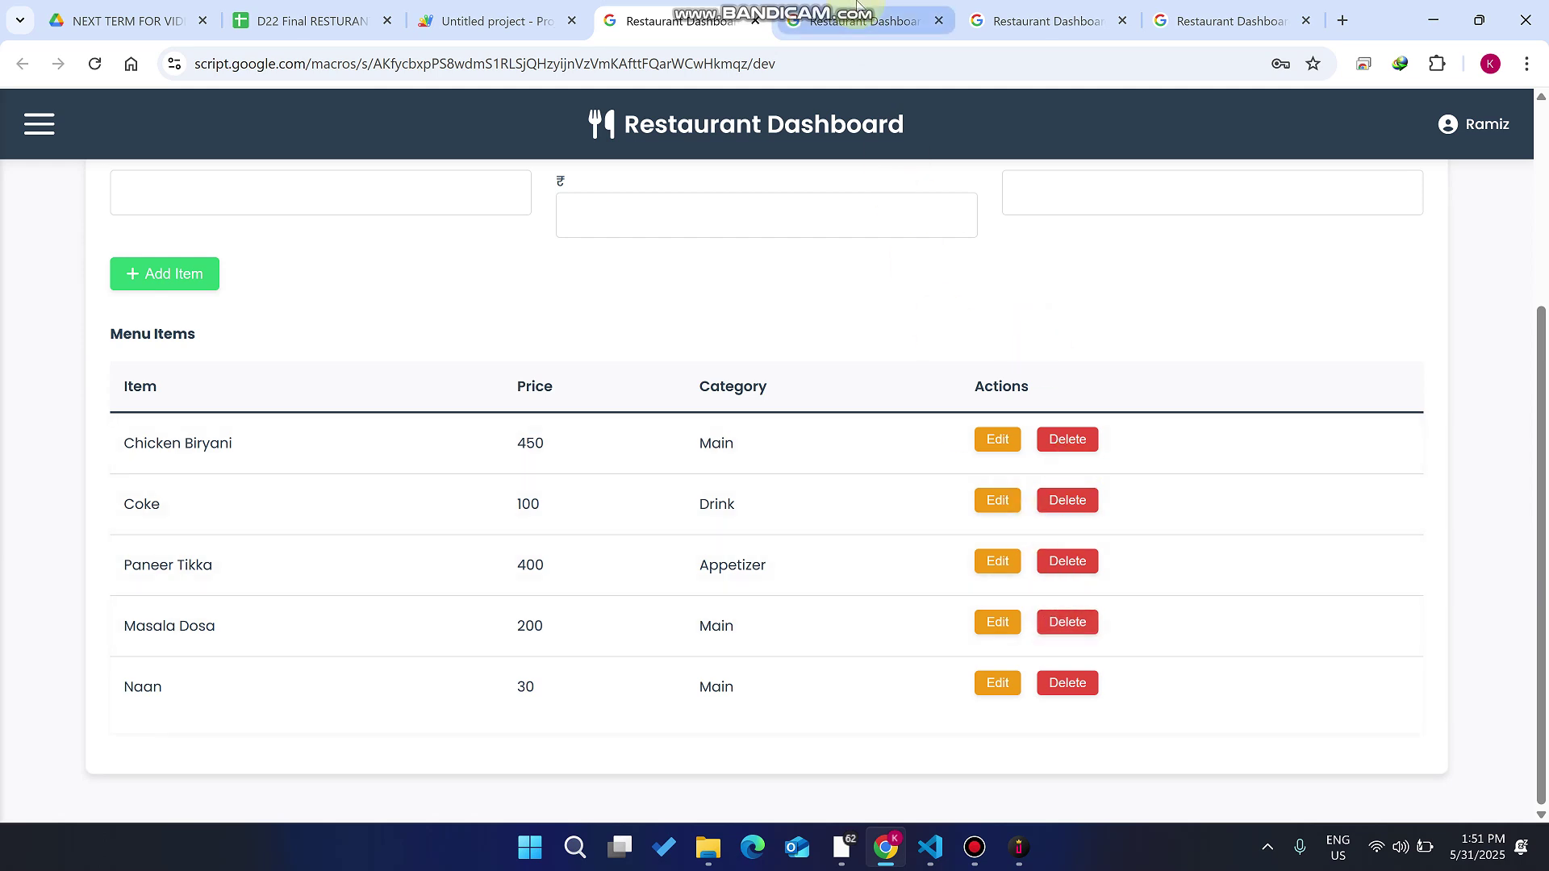
pyautogui.click(349, 7)
pyautogui.moveTo(298, 353); pyautogui.dragTo(280, 289)
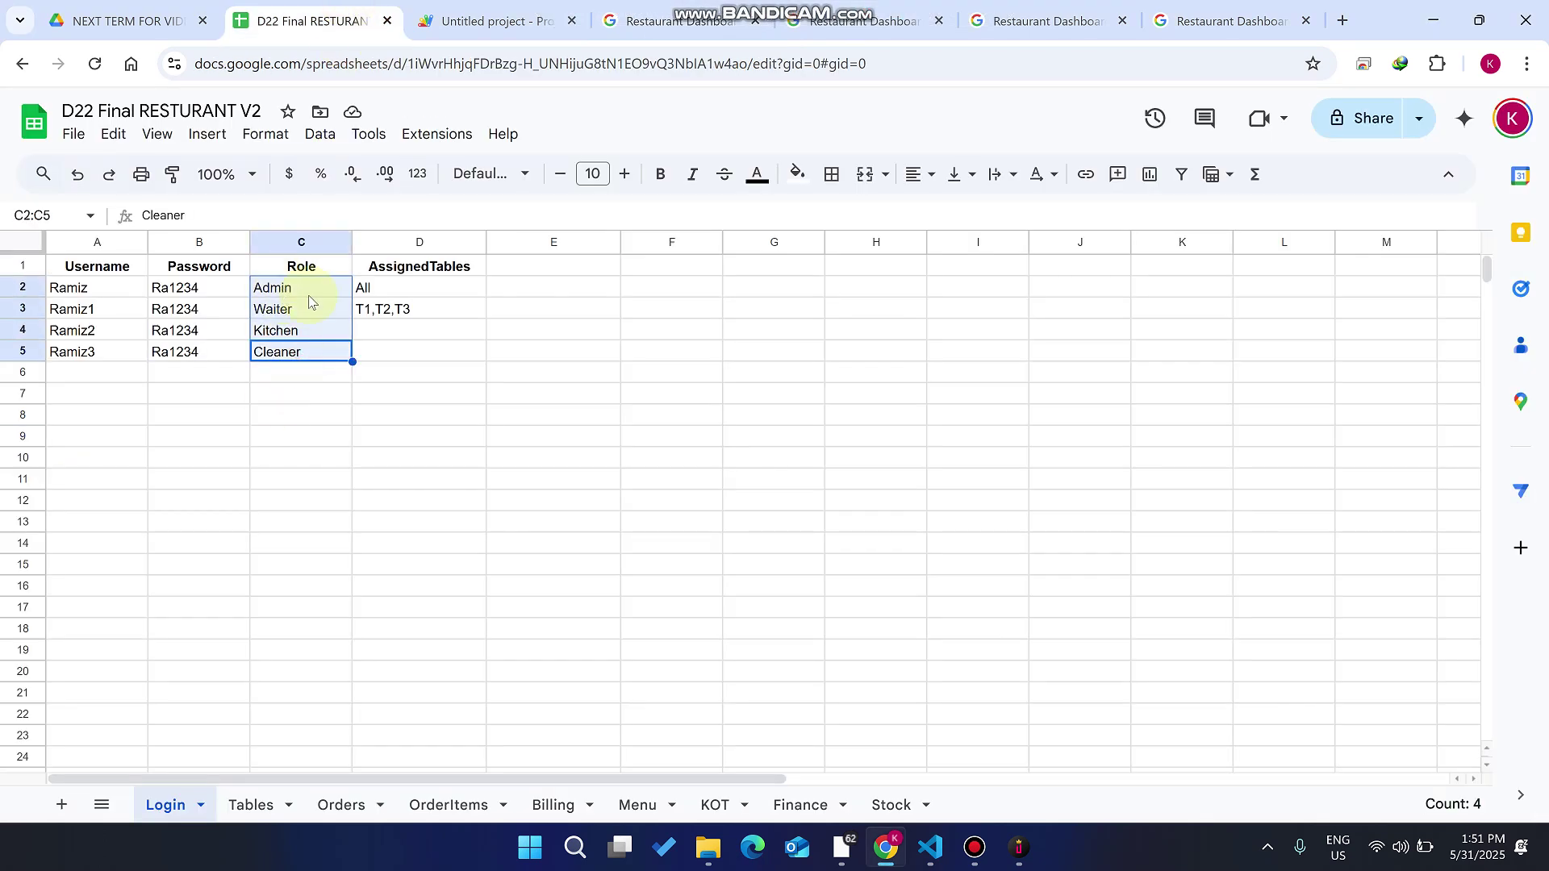
pyautogui.click(309, 310)
pyautogui.click(305, 330)
pyautogui.click(678, 20)
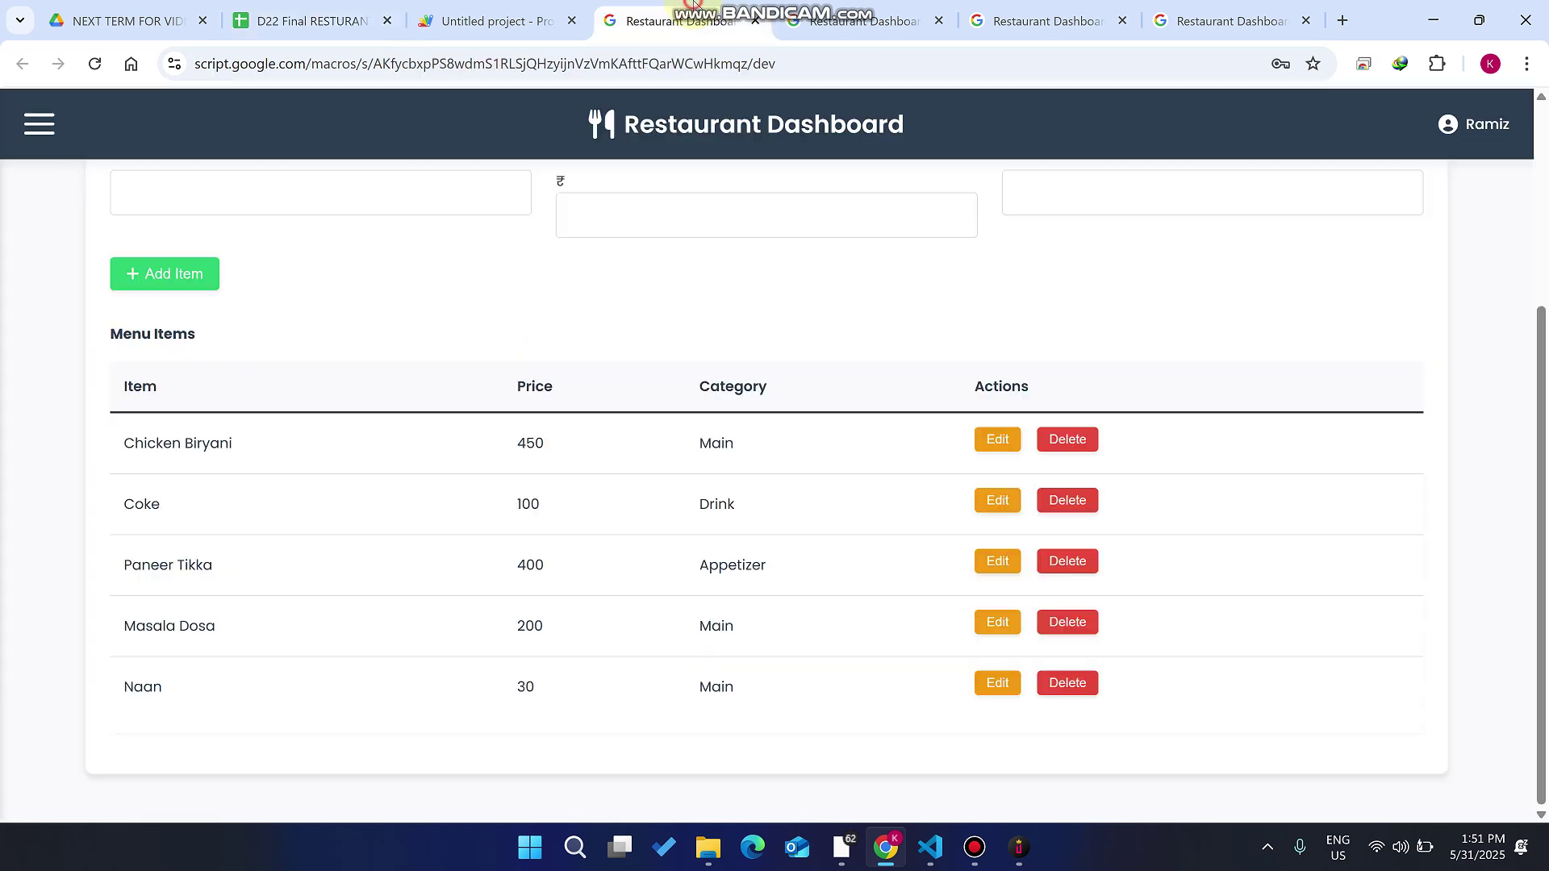
pyautogui.click(863, 21)
# - Refresh the Waiter, Kitchen and Cleaner panels, then show the waiter's Tables view
pyautogui.moveTo(242, 259); pyautogui.dragTo(34, 259)
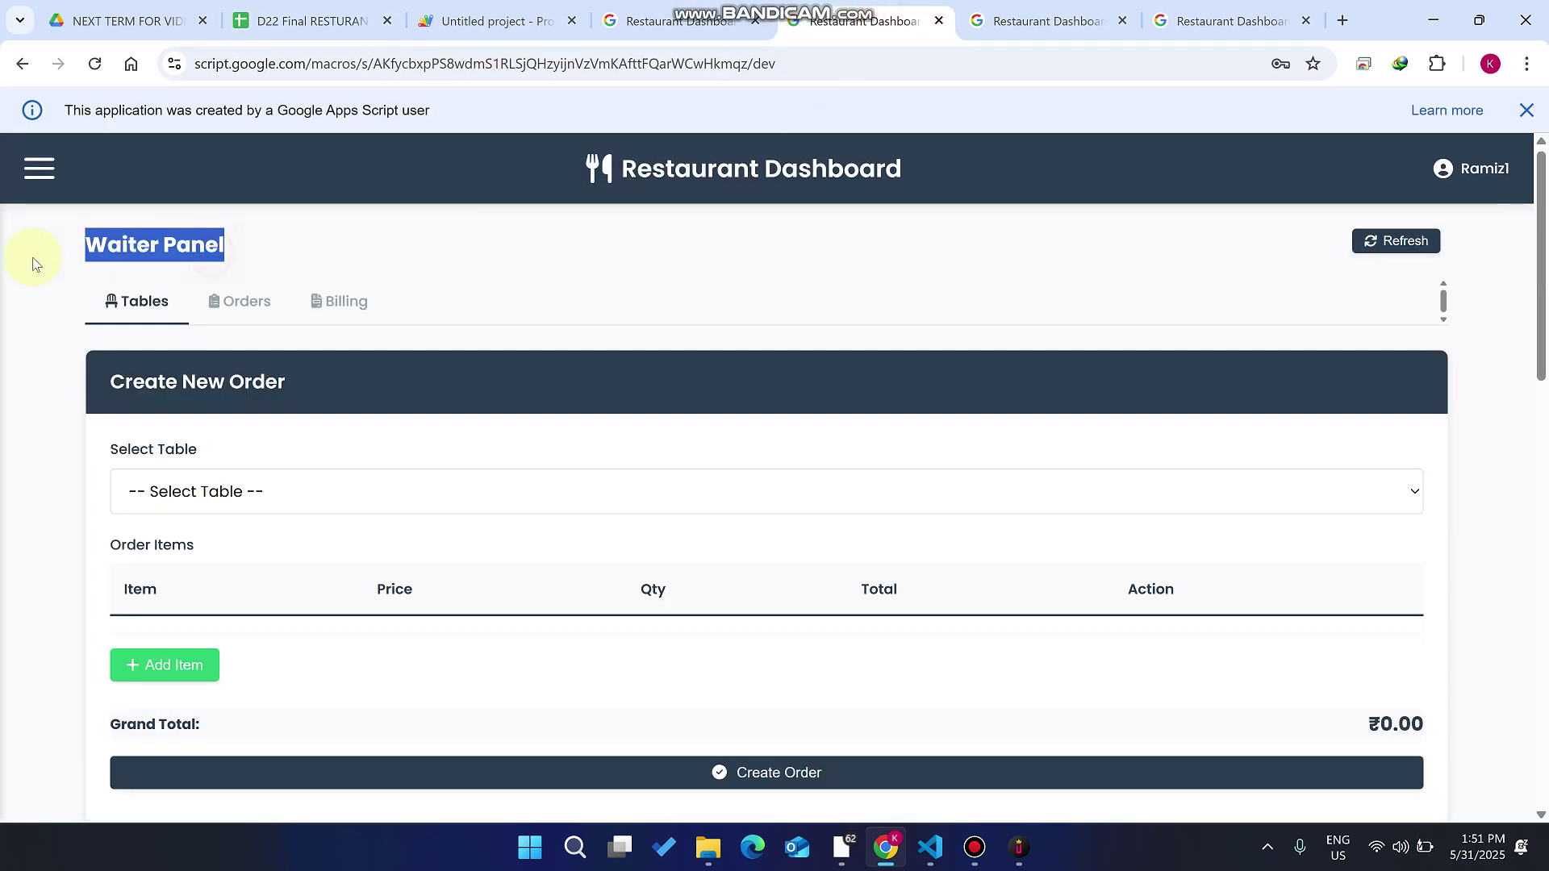
pyautogui.click(1374, 250)
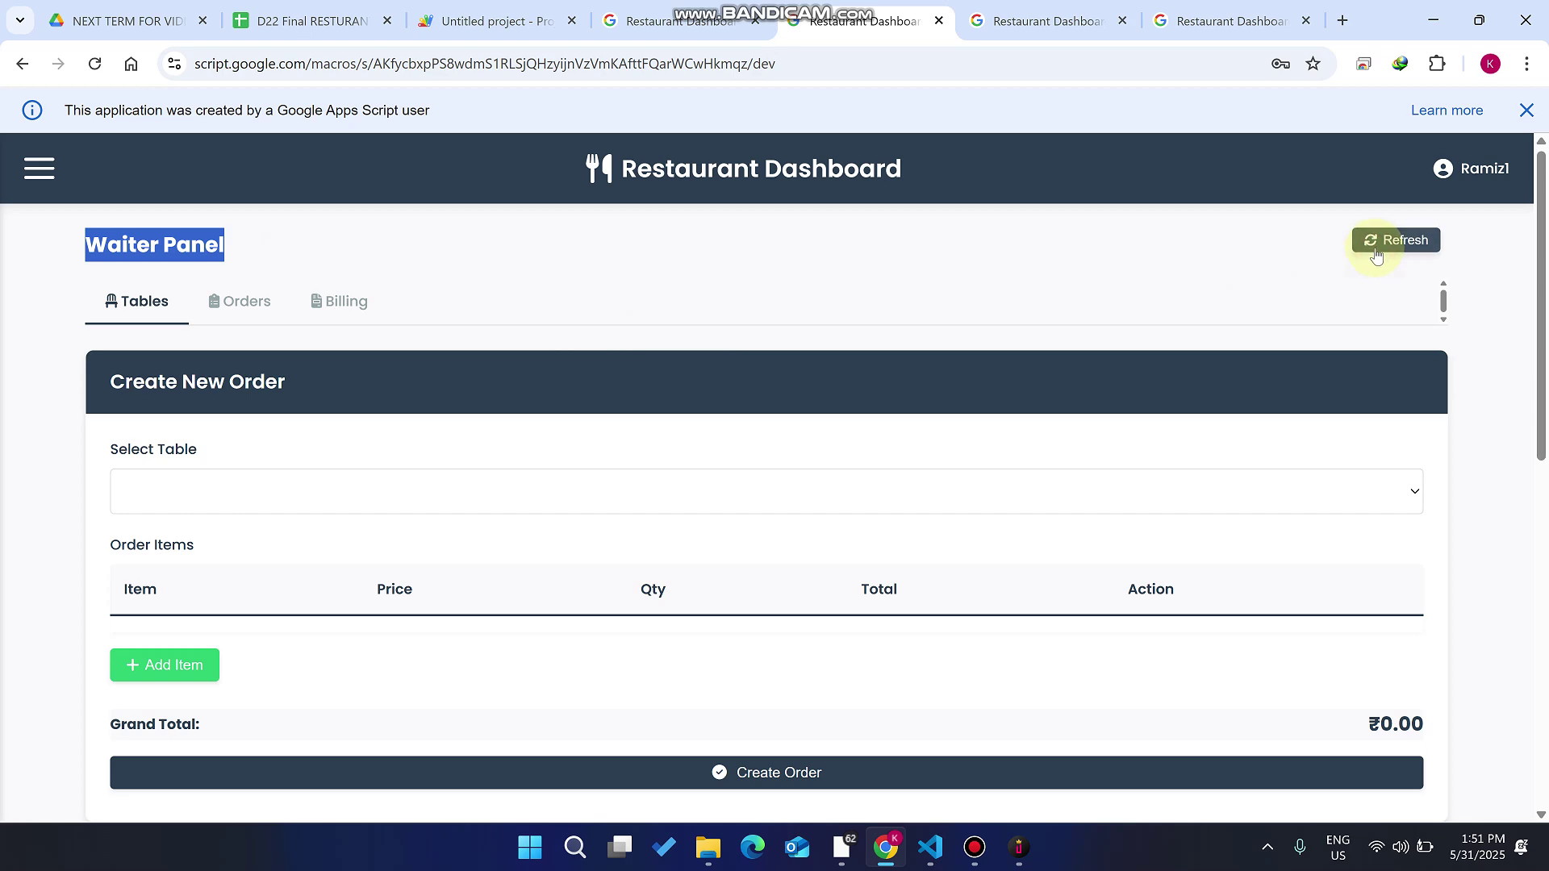
pyautogui.hotkey('ctrl', 'Tab')
pyautogui.scroll(4, 511, 267)
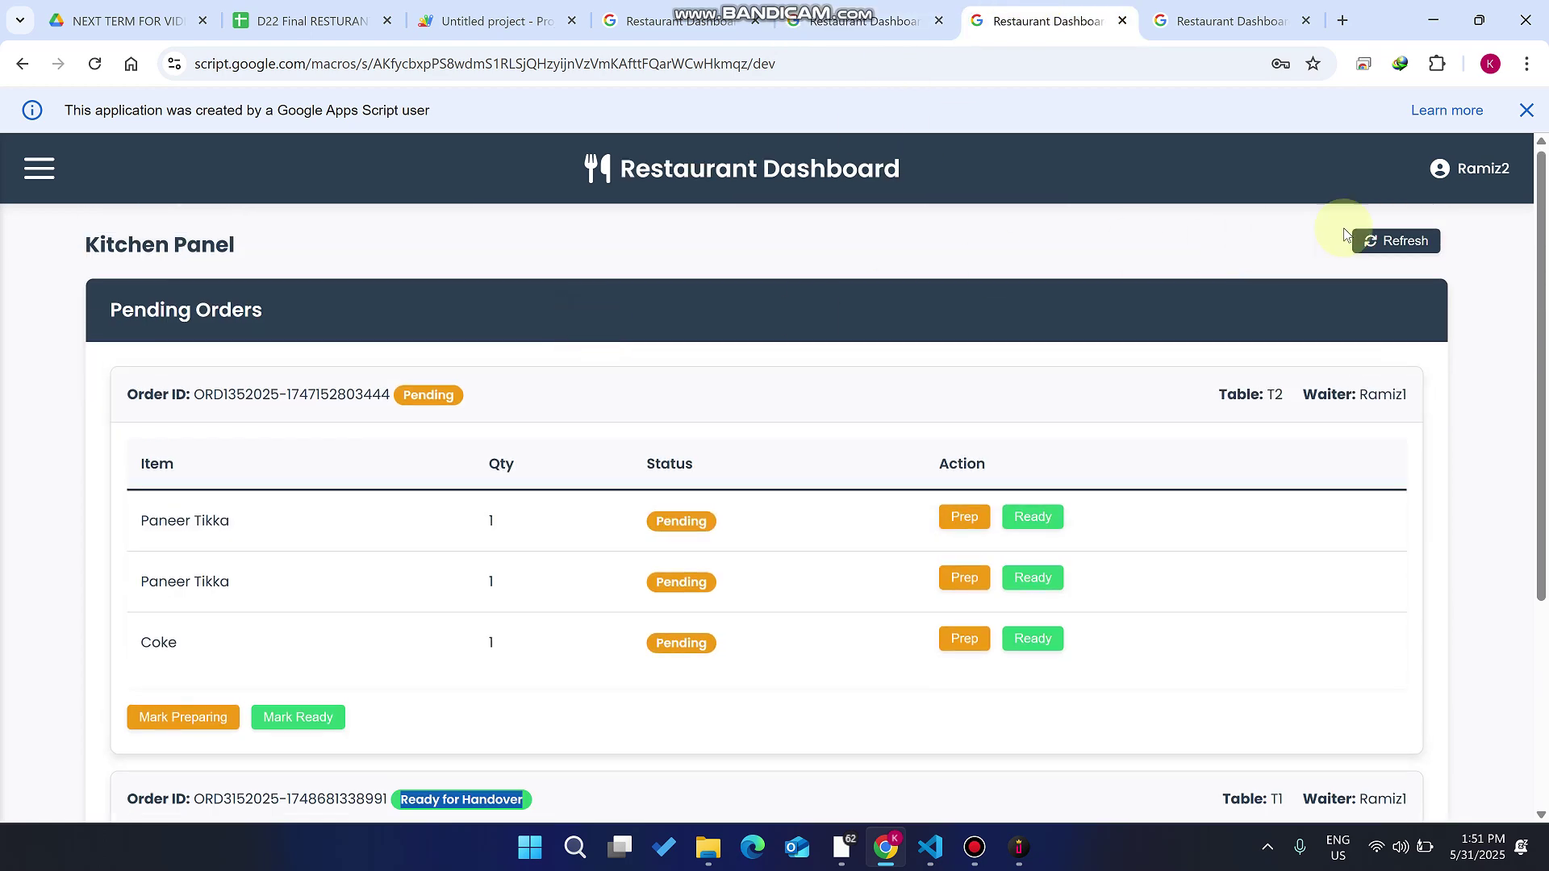
pyautogui.click(1395, 240)
pyautogui.click(1230, 20)
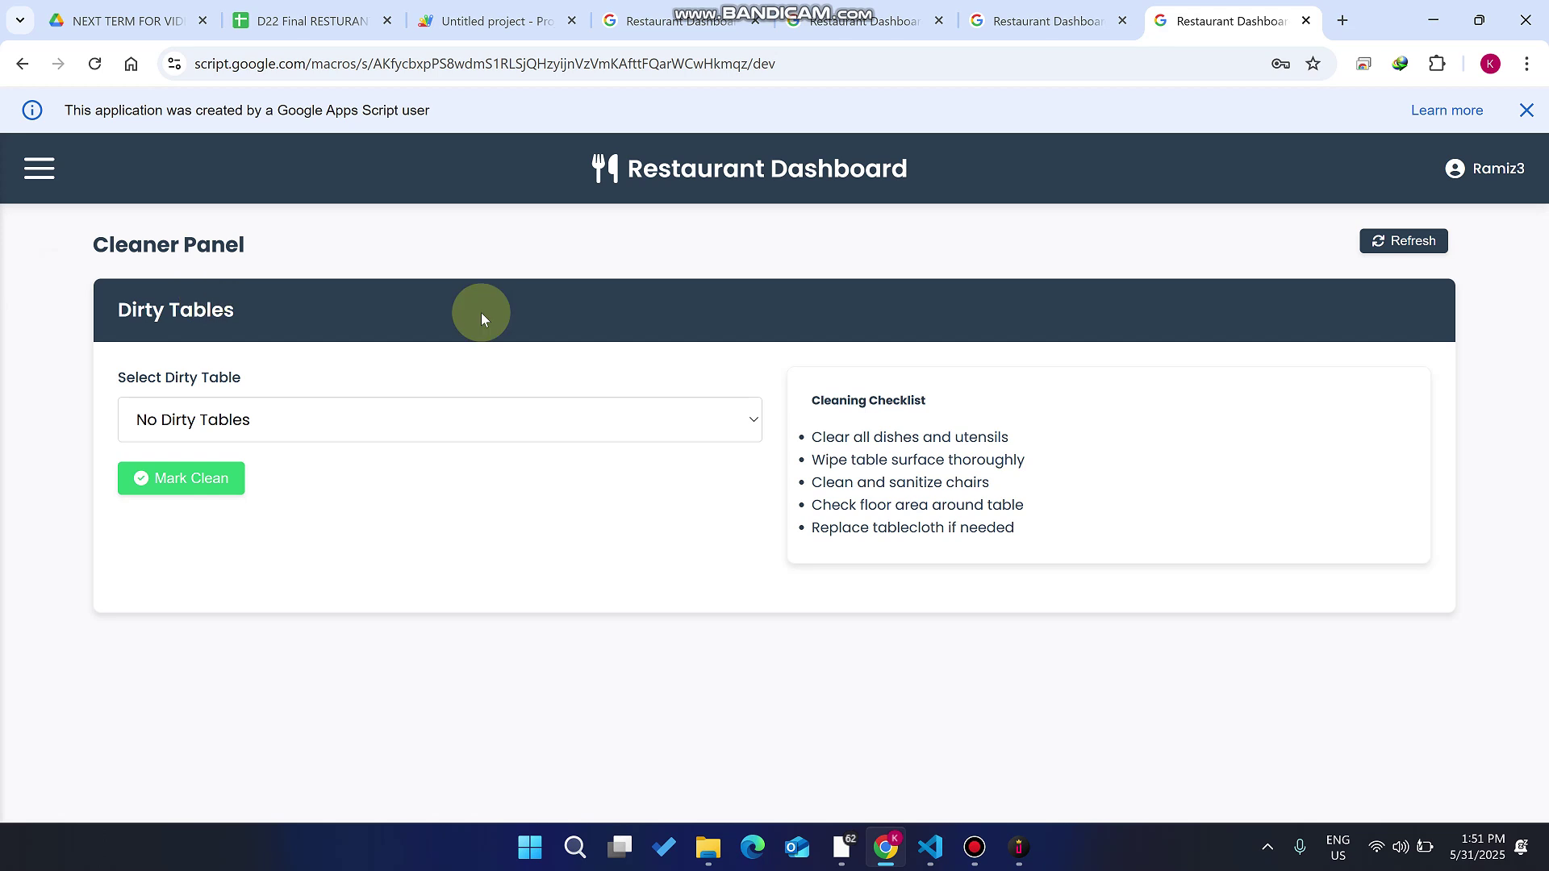
pyautogui.click(1404, 240)
pyautogui.hotkey('ctrl', 'shift', 'Tab')
pyautogui.hotkey('ctrl', 'shift', 'Tab')
pyautogui.click(129, 301)
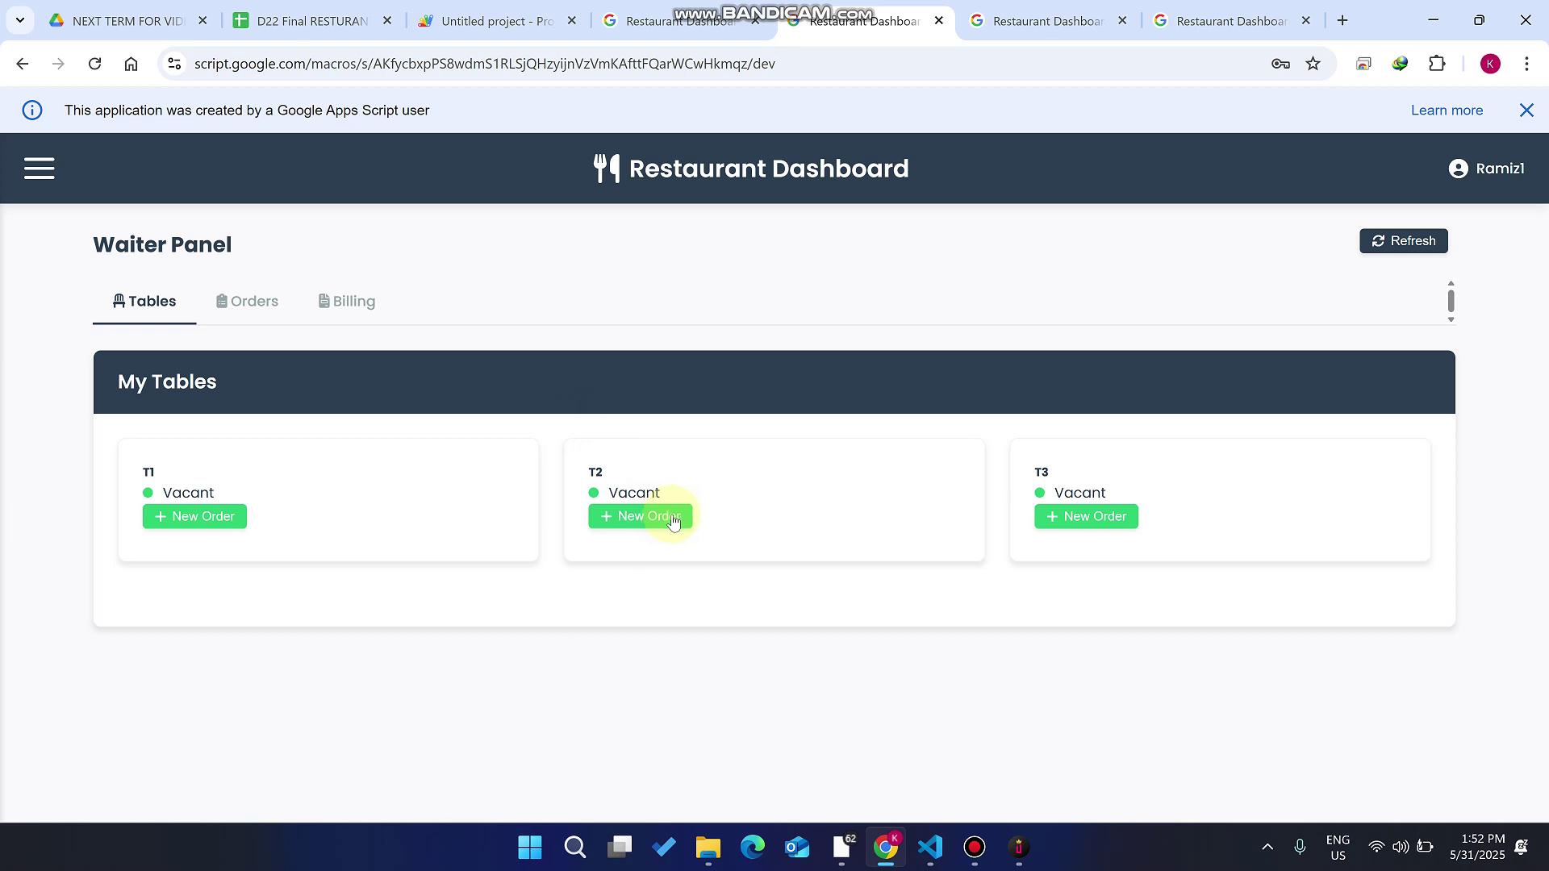
# - Start a new order for vacant table T2 and bring up its Create New Order form
pyautogui.moveTo(737, 522); pyautogui.dragTo(580, 476)
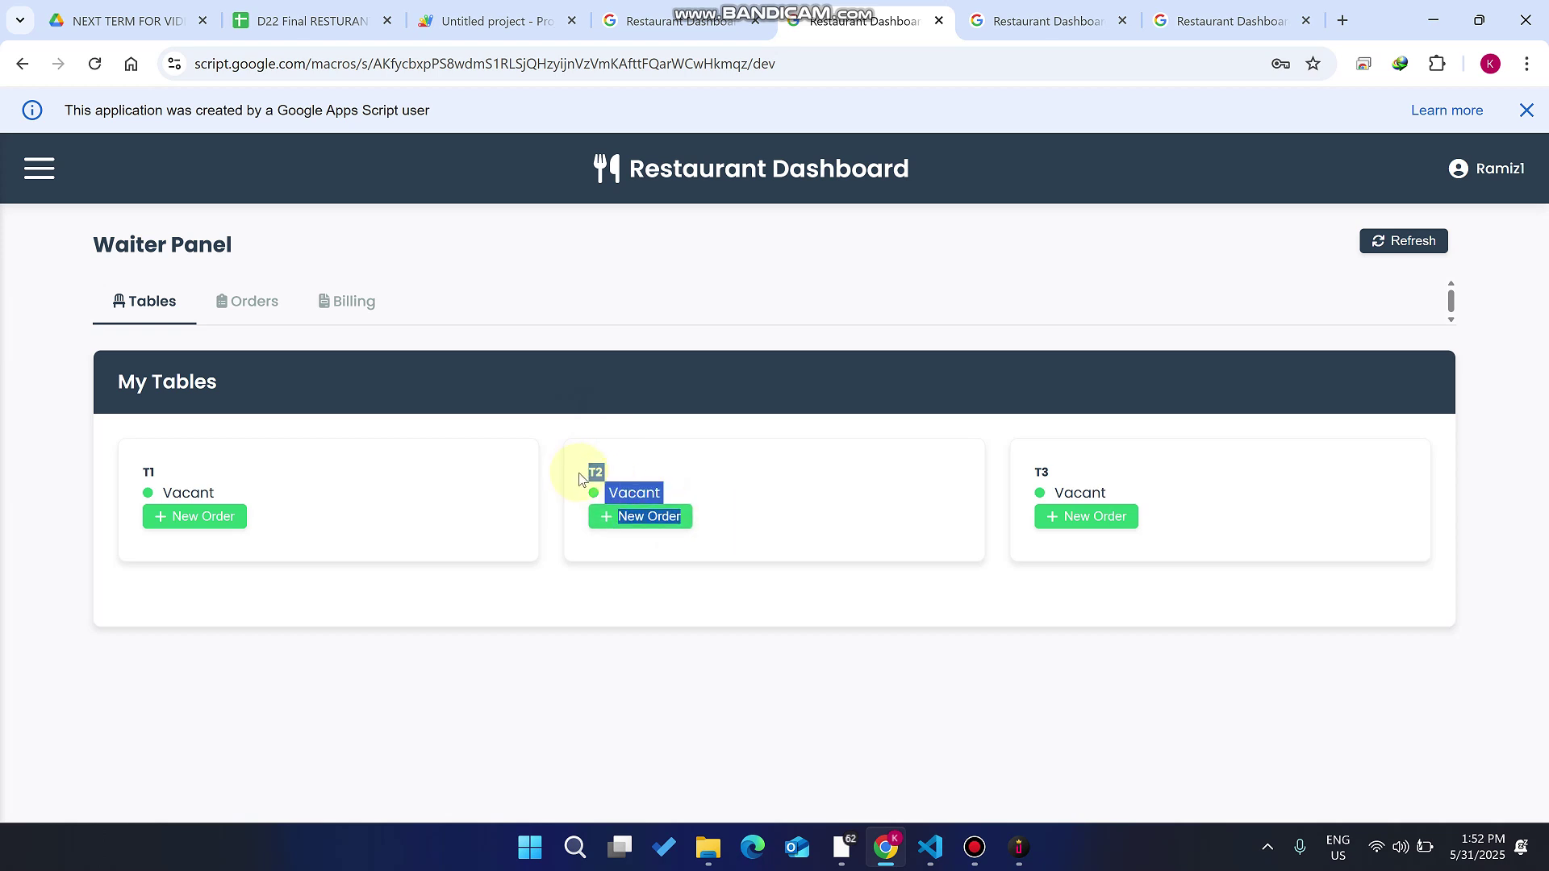
pyautogui.click(652, 596)
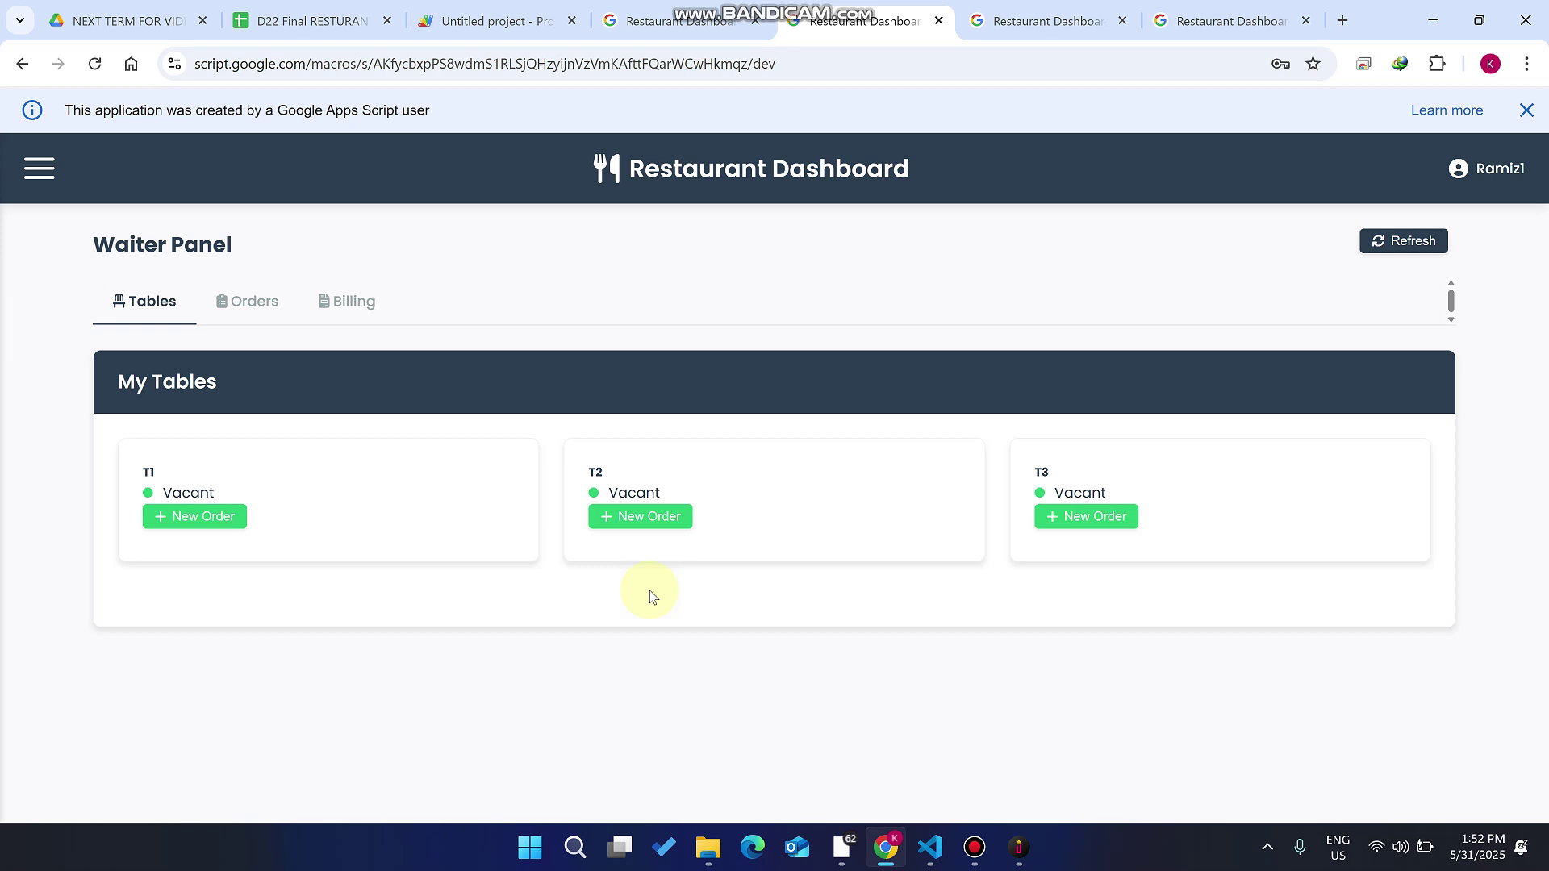
pyautogui.click(661, 523)
pyautogui.scroll(-4, 270, 543)
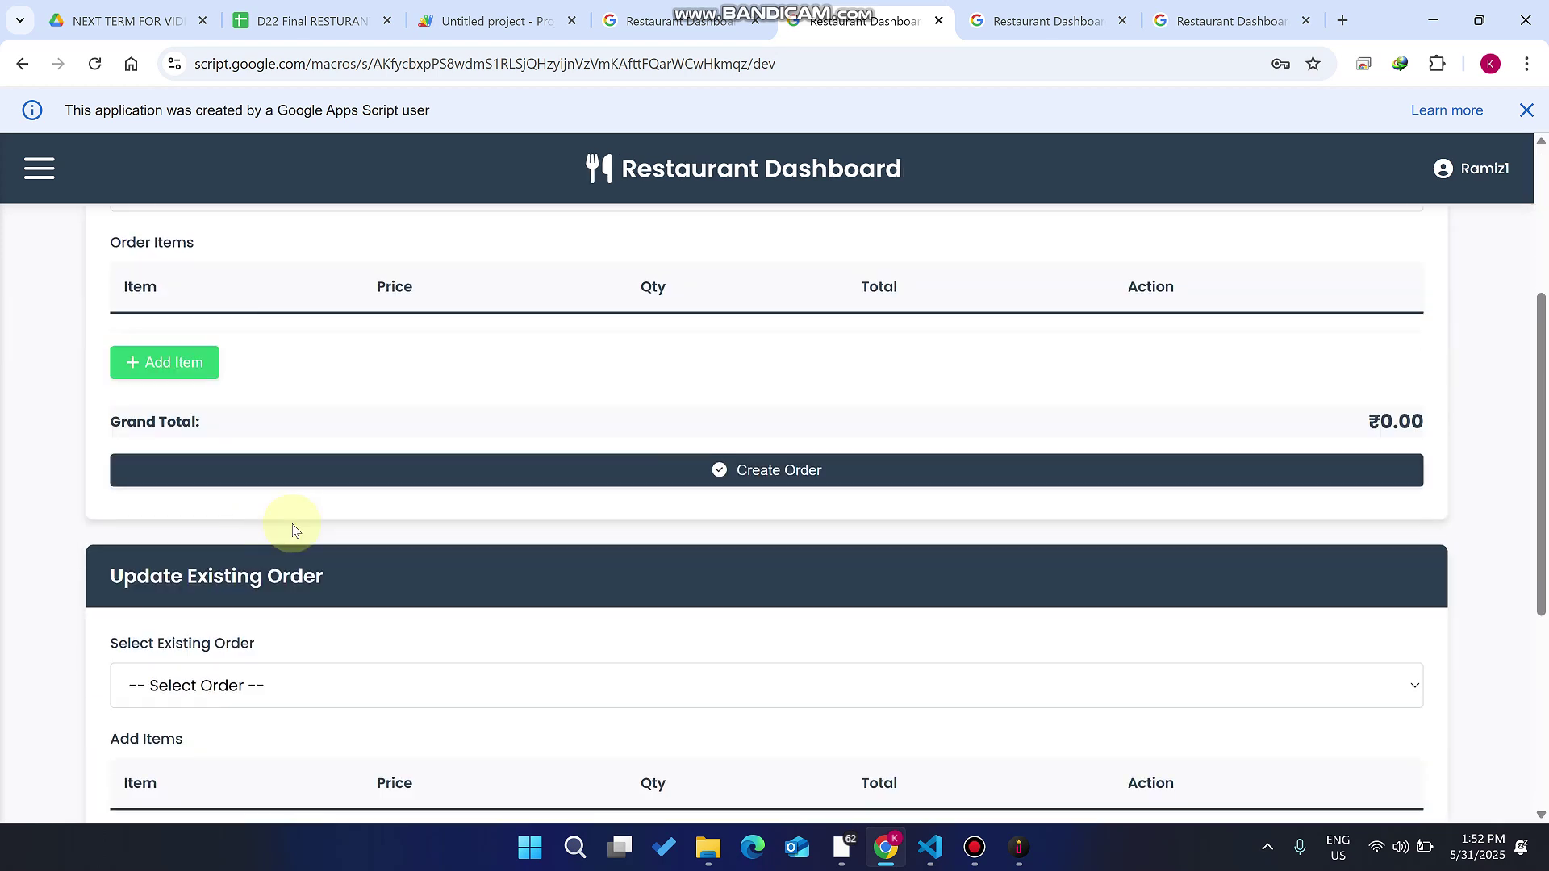
pyautogui.scroll(1, 353, 501)
pyautogui.scroll(1, 282, 471)
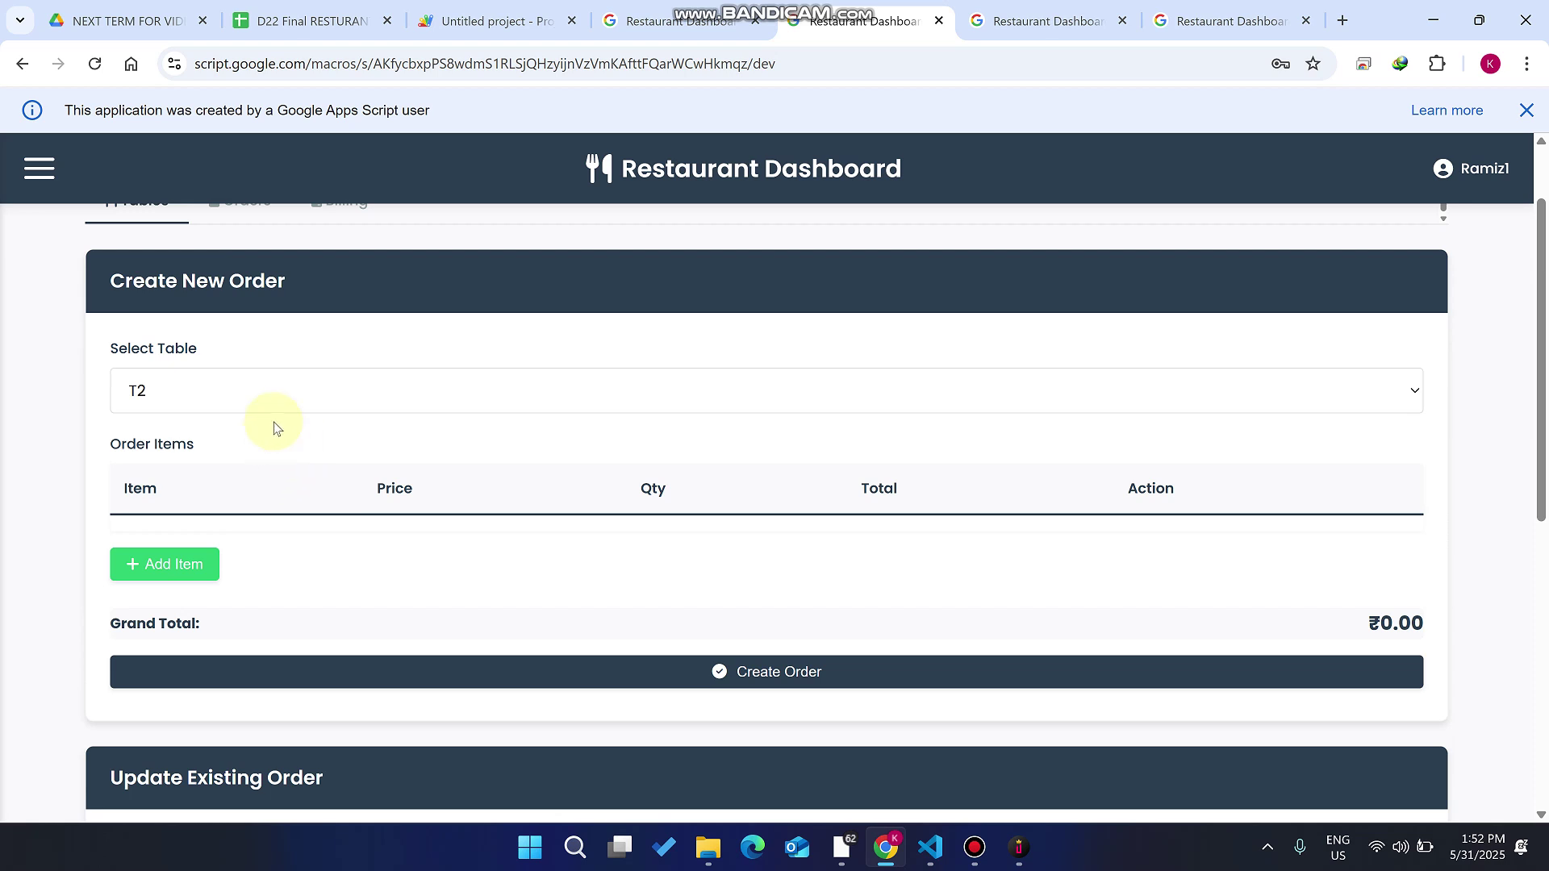
# - Keep T2 as the order's table and add Paneer Tikka from the Appetizer category
pyautogui.click(274, 399)
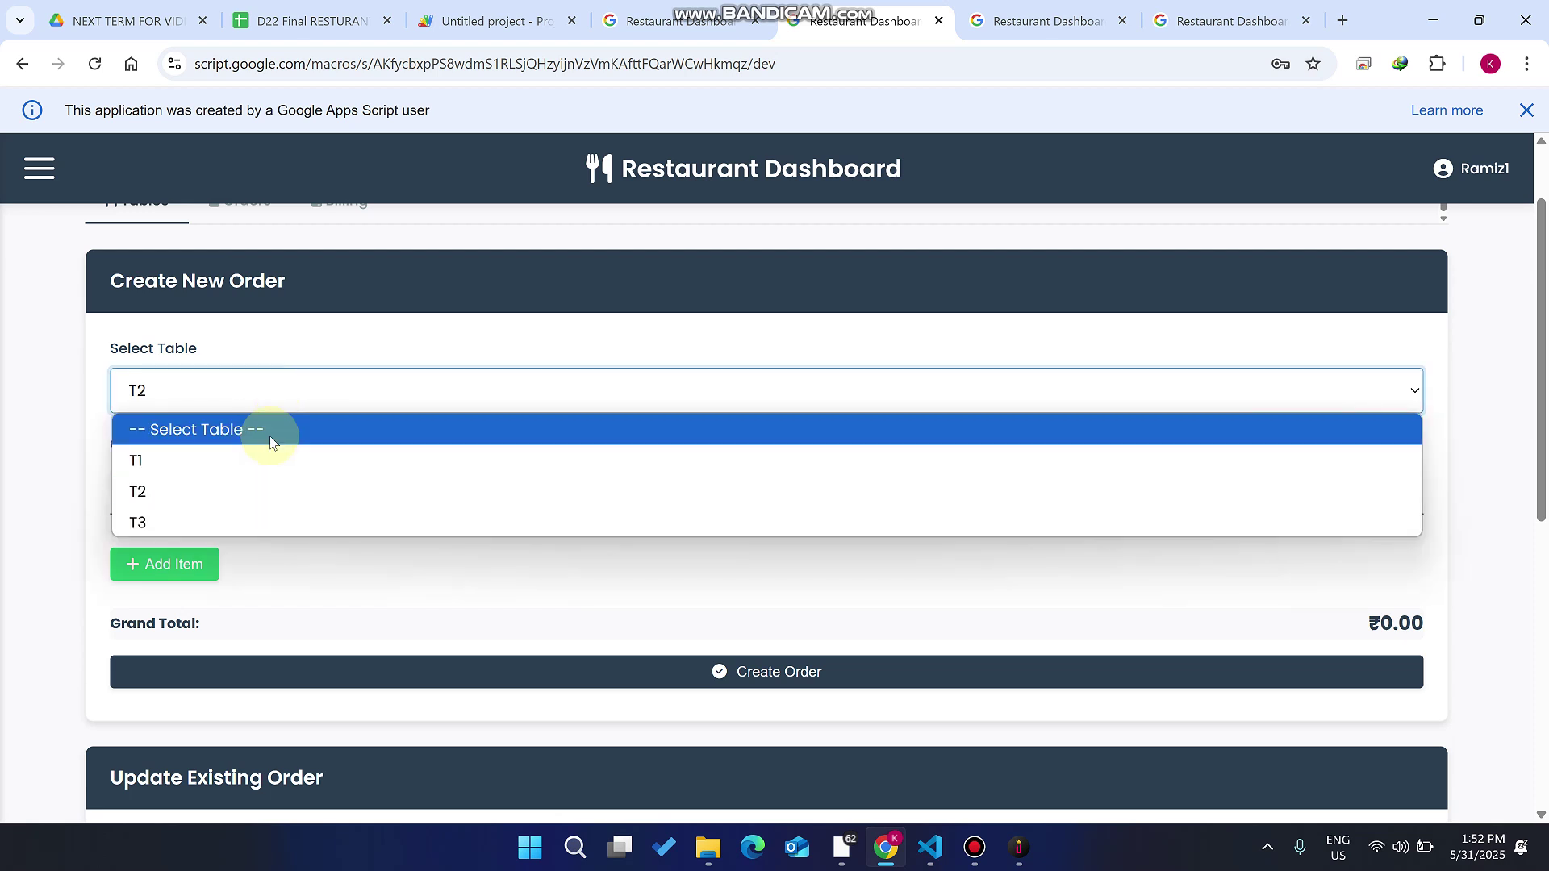
pyautogui.click(182, 492)
pyautogui.scroll(-1, 217, 460)
pyautogui.click(201, 461)
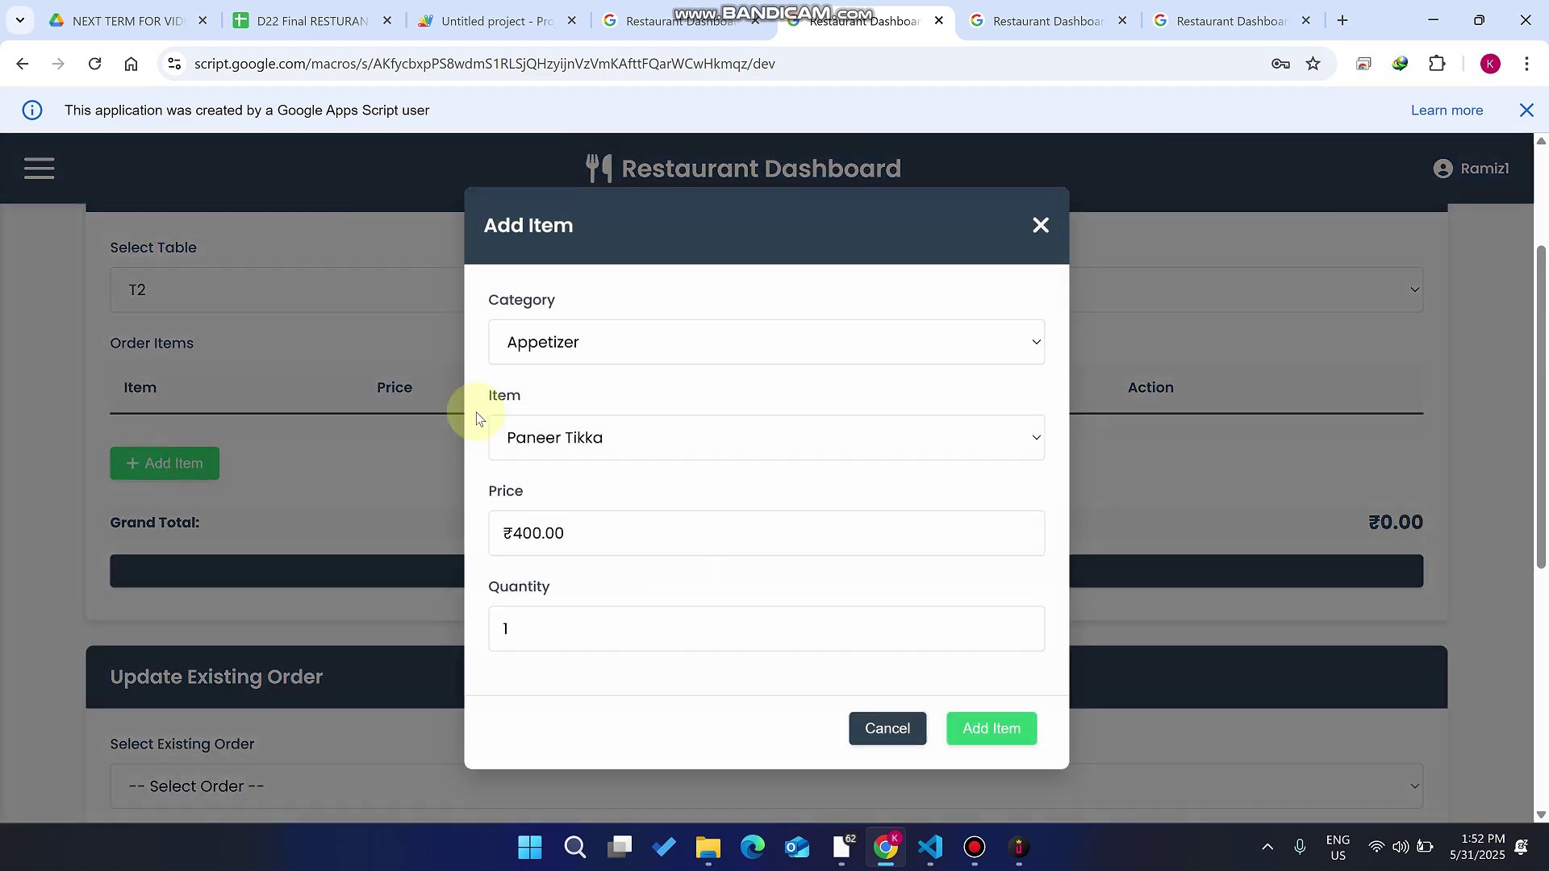
pyautogui.click(622, 346)
pyautogui.click(593, 389)
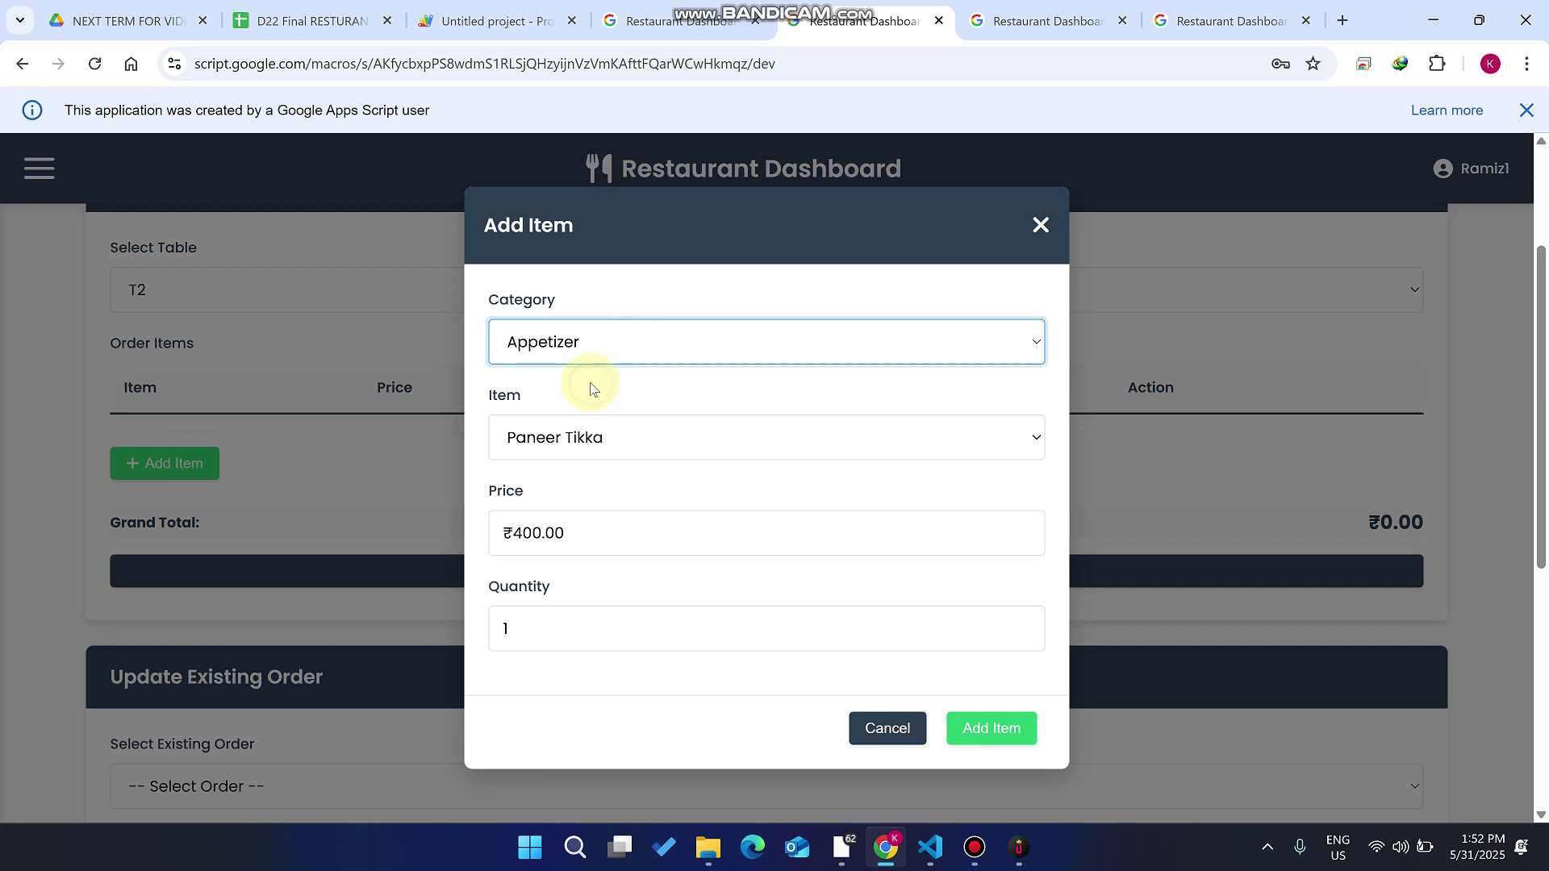
pyautogui.click(593, 437)
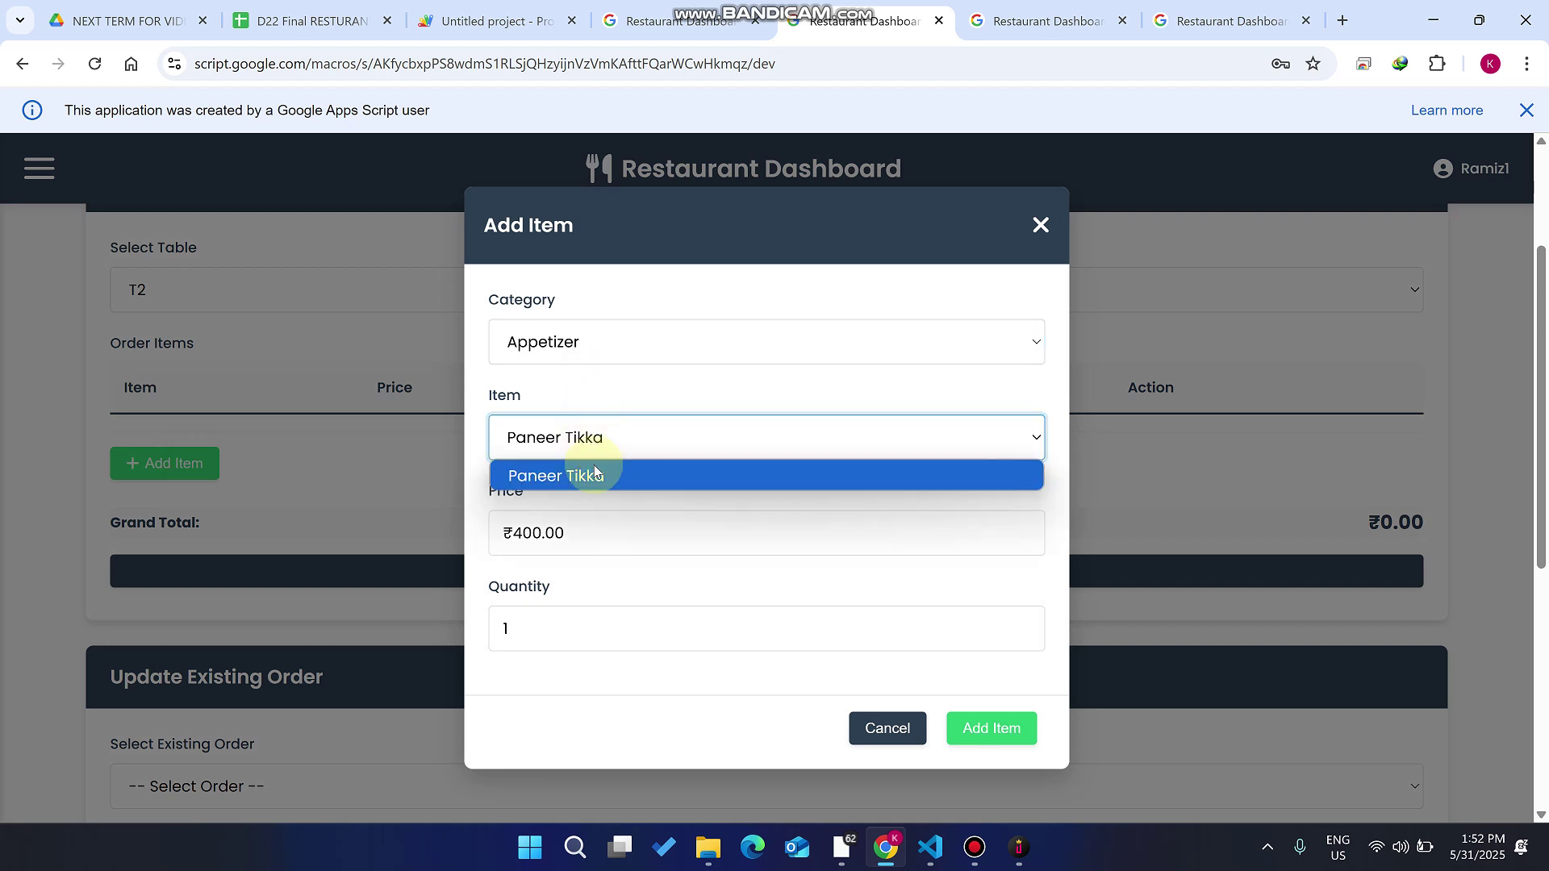
pyautogui.click(952, 710)
pyautogui.click(968, 726)
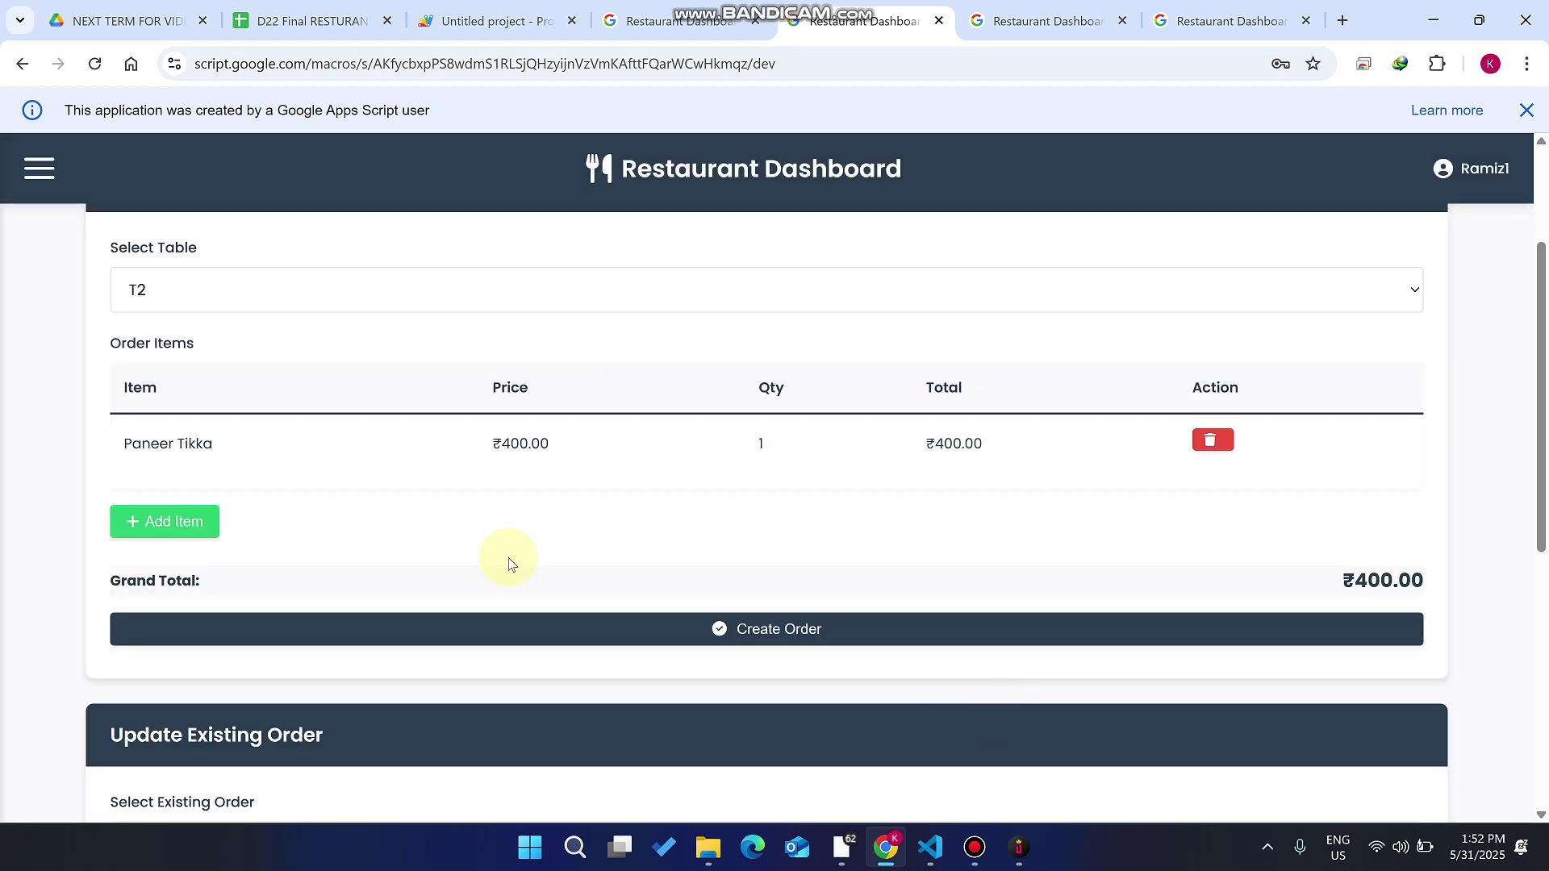
# - Add Coke from the Drink category to the T2 order
pyautogui.click(166, 521)
pyautogui.click(594, 340)
pyautogui.click(566, 439)
pyautogui.click(579, 440)
pyautogui.click(579, 442)
pyautogui.click(988, 728)
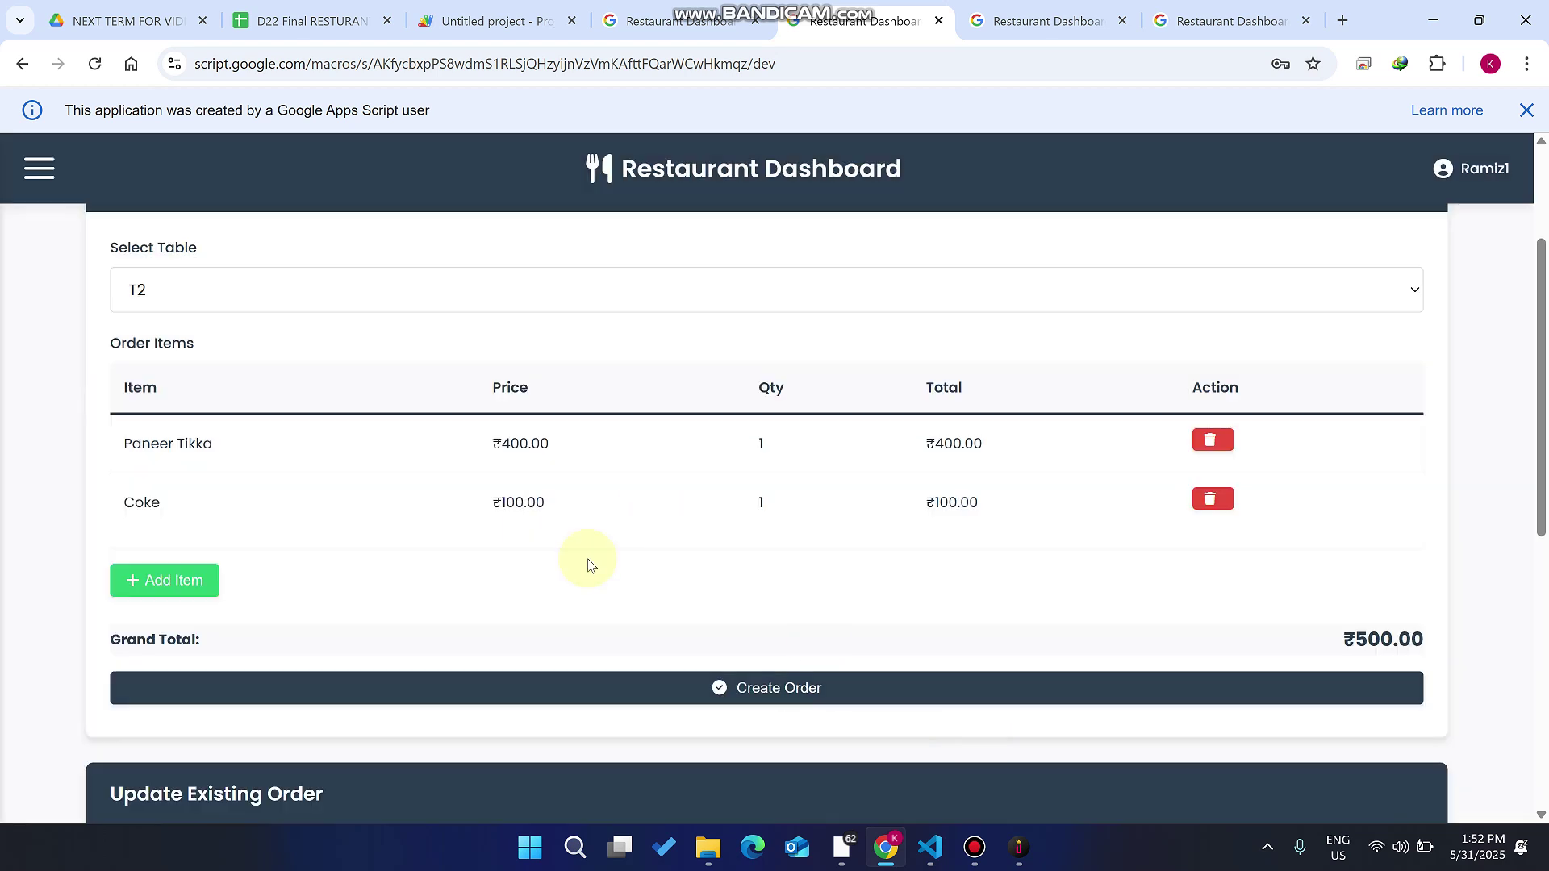
# - Create the ₹500.00 T2 order, confirm it, and view the Kitchen Panel
pyautogui.scroll(-4, 645, 548)
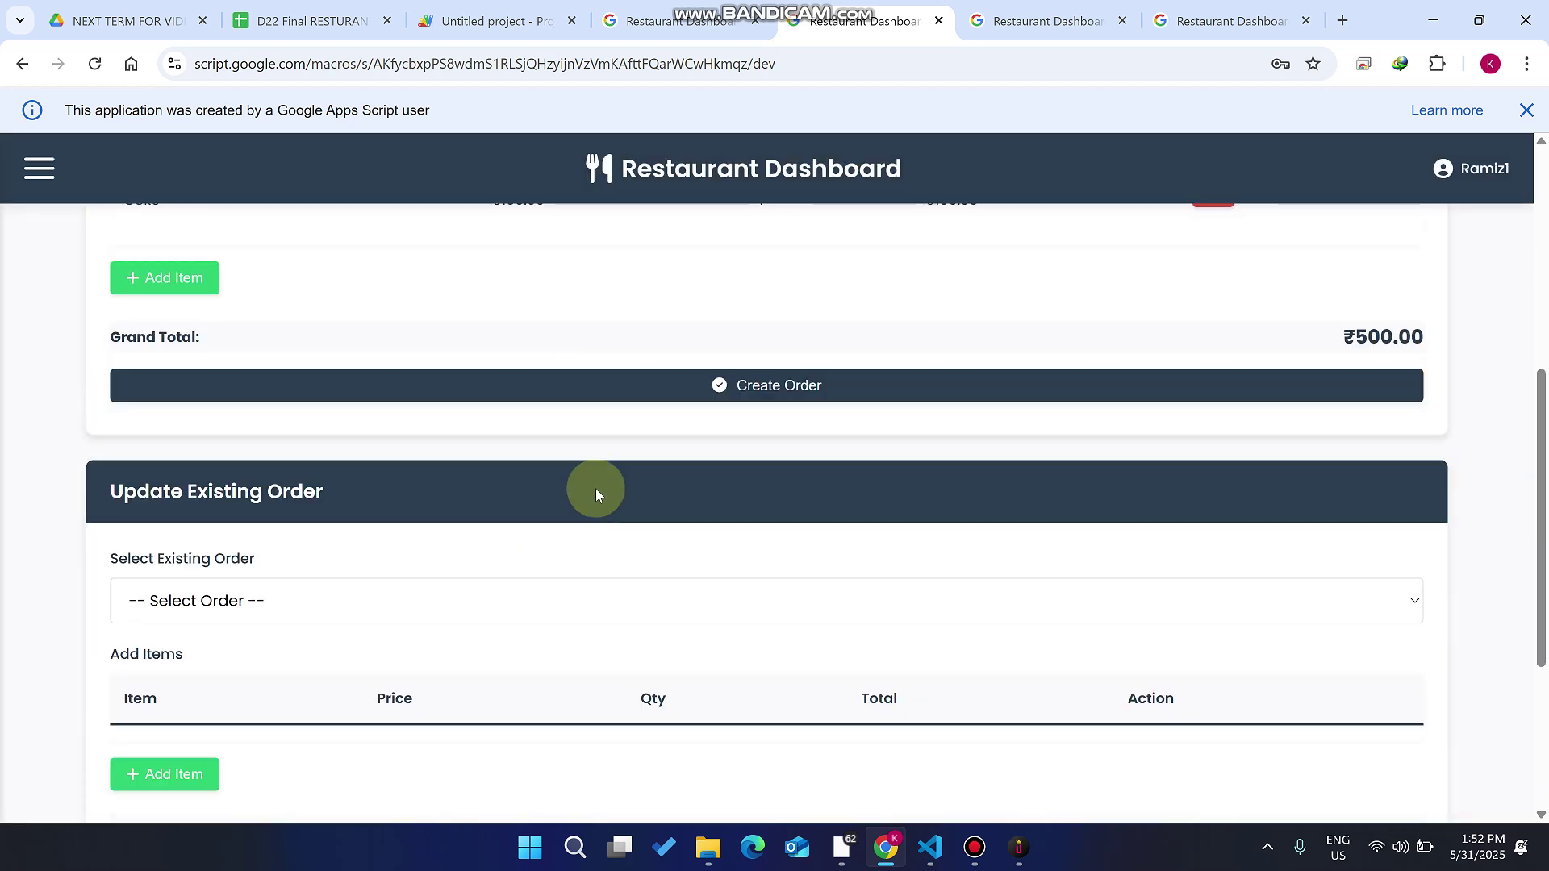
pyautogui.click(758, 394)
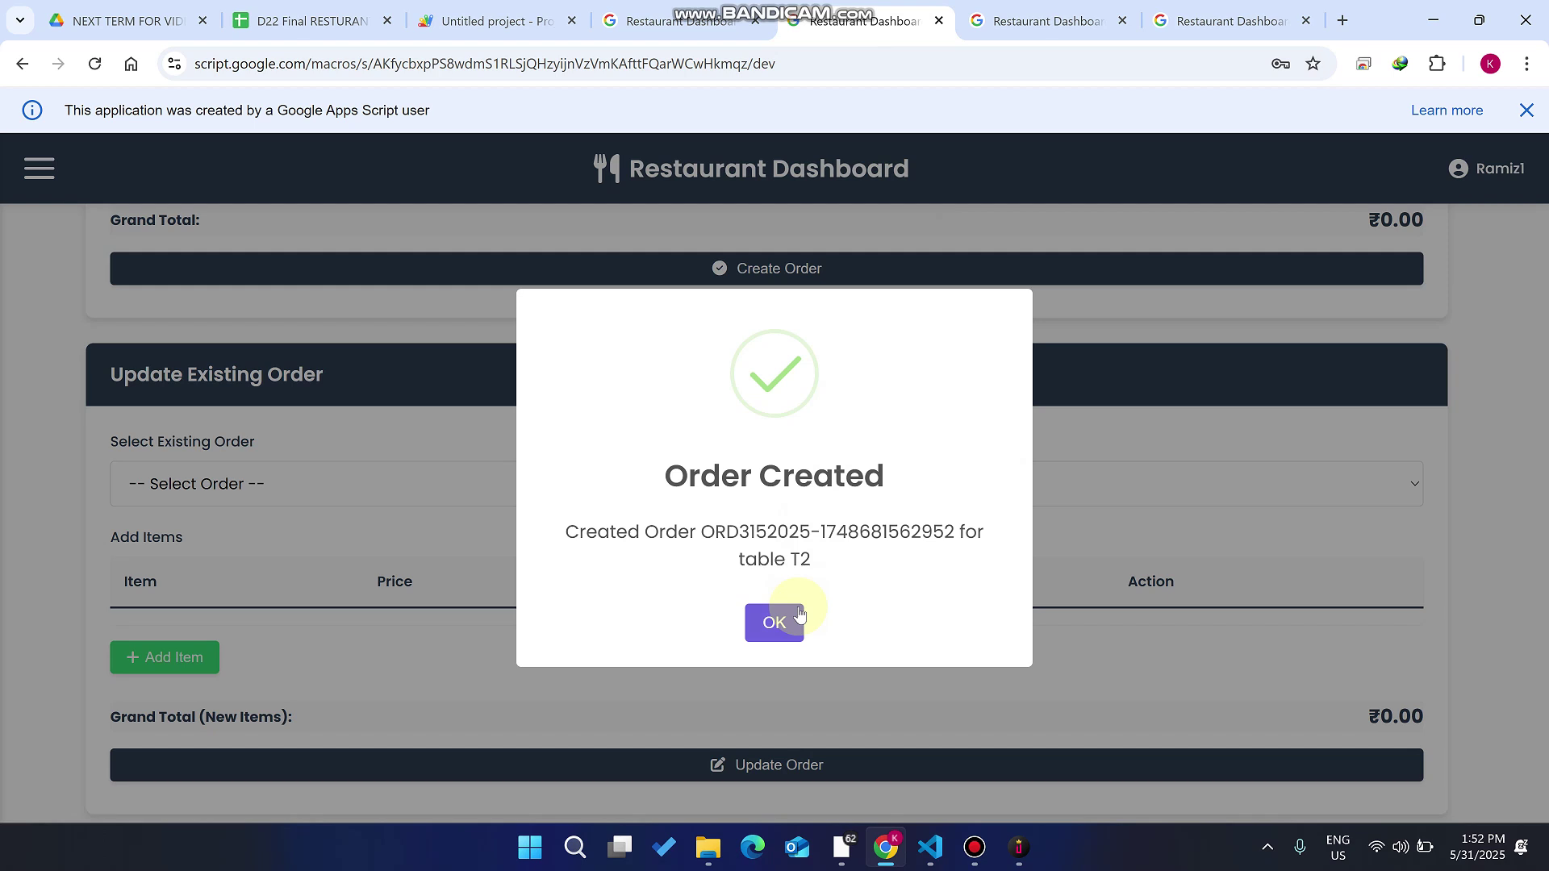
pyautogui.click(770, 622)
pyautogui.click(1048, 20)
# - Refresh the kitchen's orders, mark the whole T2 order Preparing, then return to the waiter's view
pyautogui.click(1412, 240)
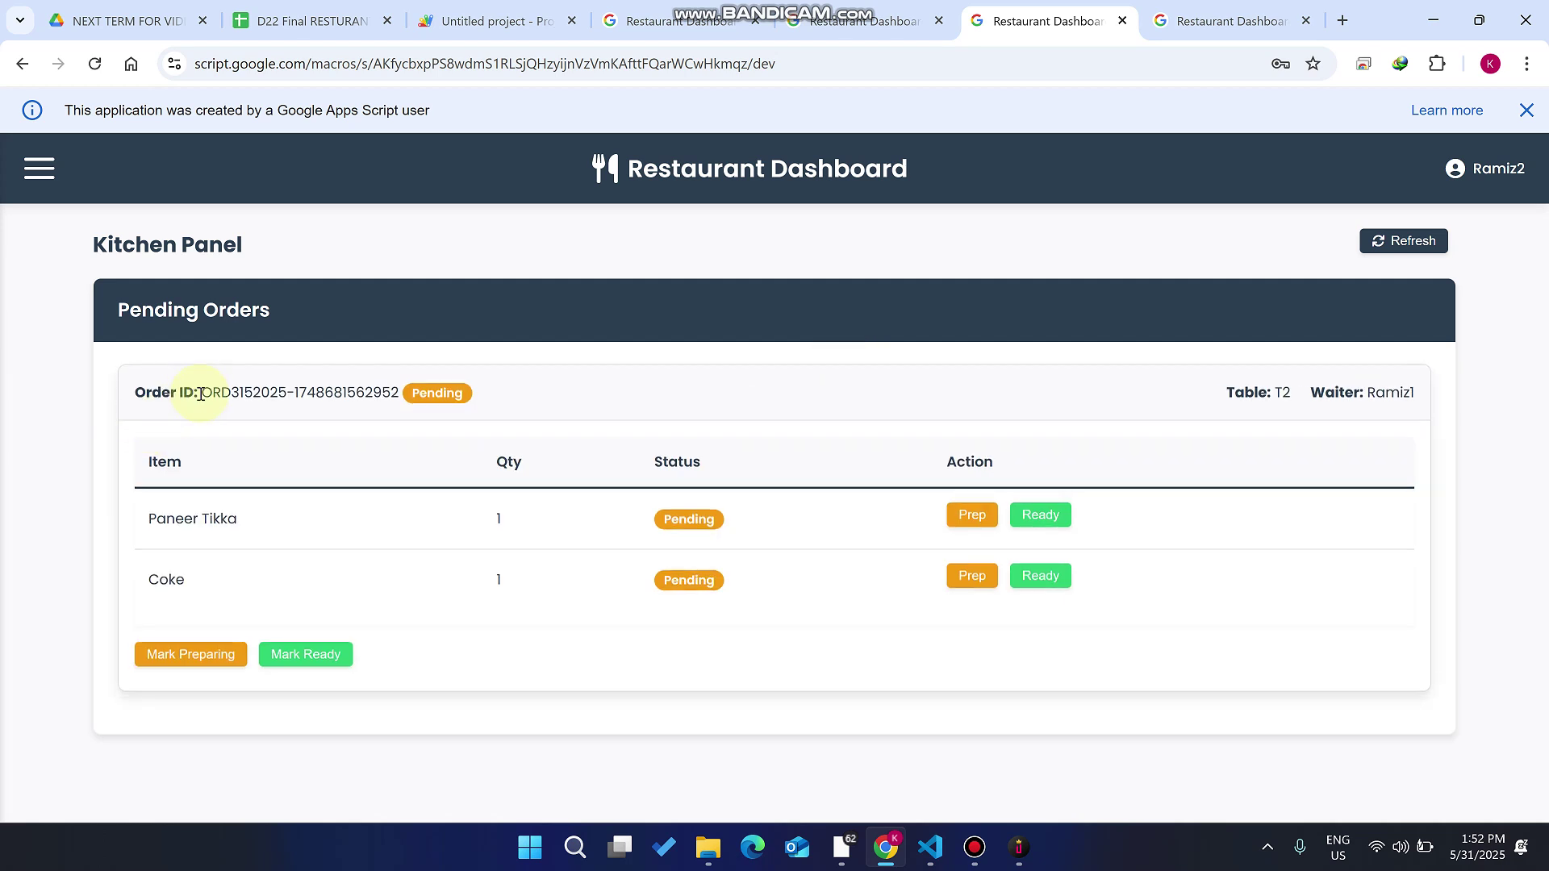
pyautogui.moveTo(1291, 398); pyautogui.dragTo(1423, 389)
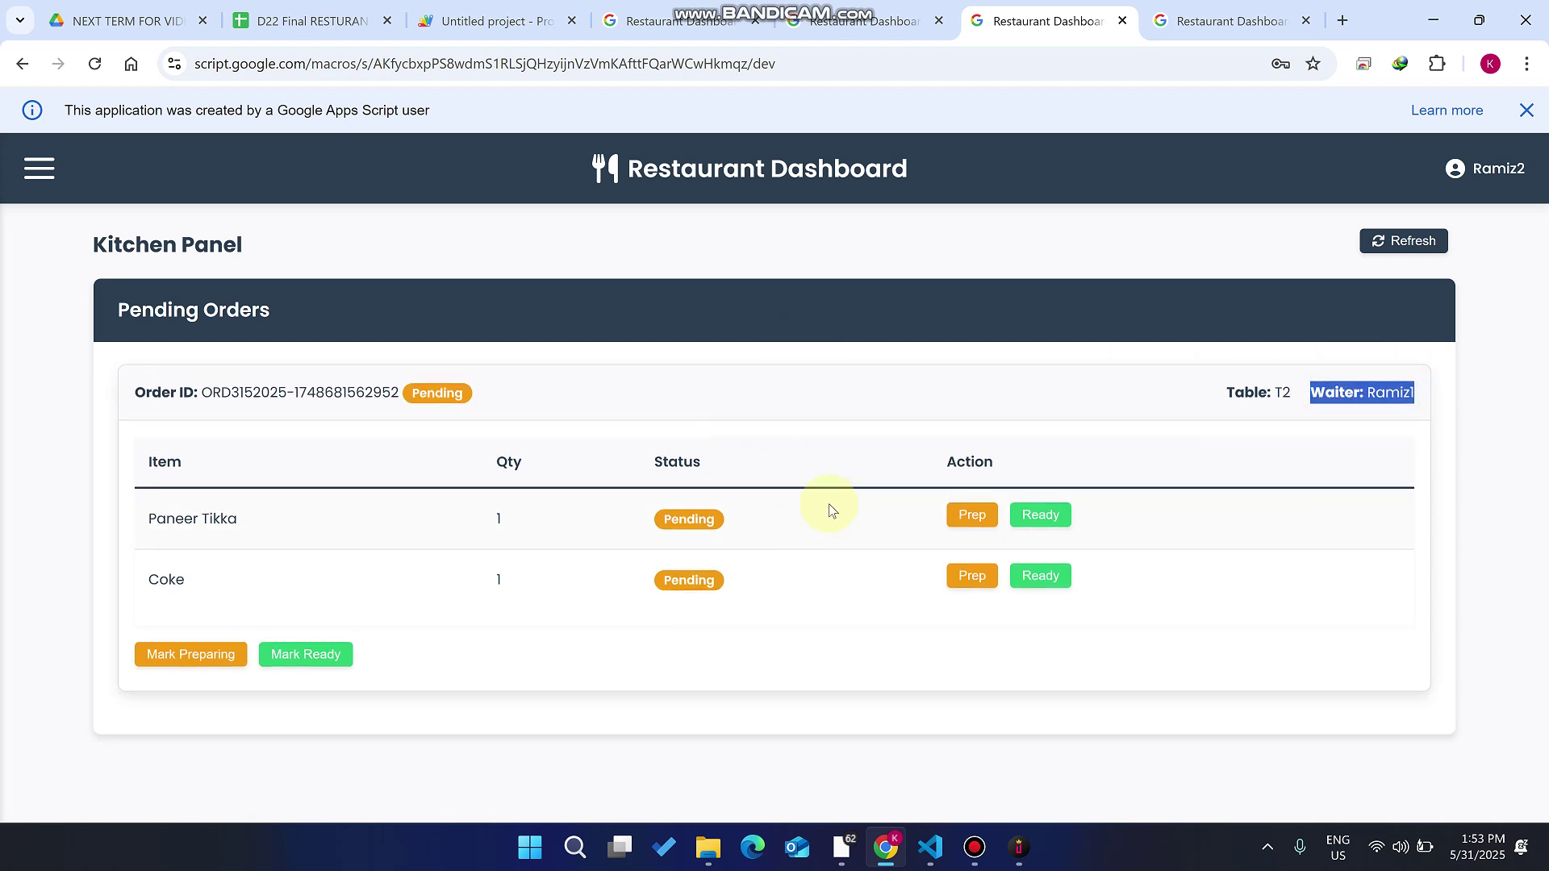
pyautogui.click(207, 657)
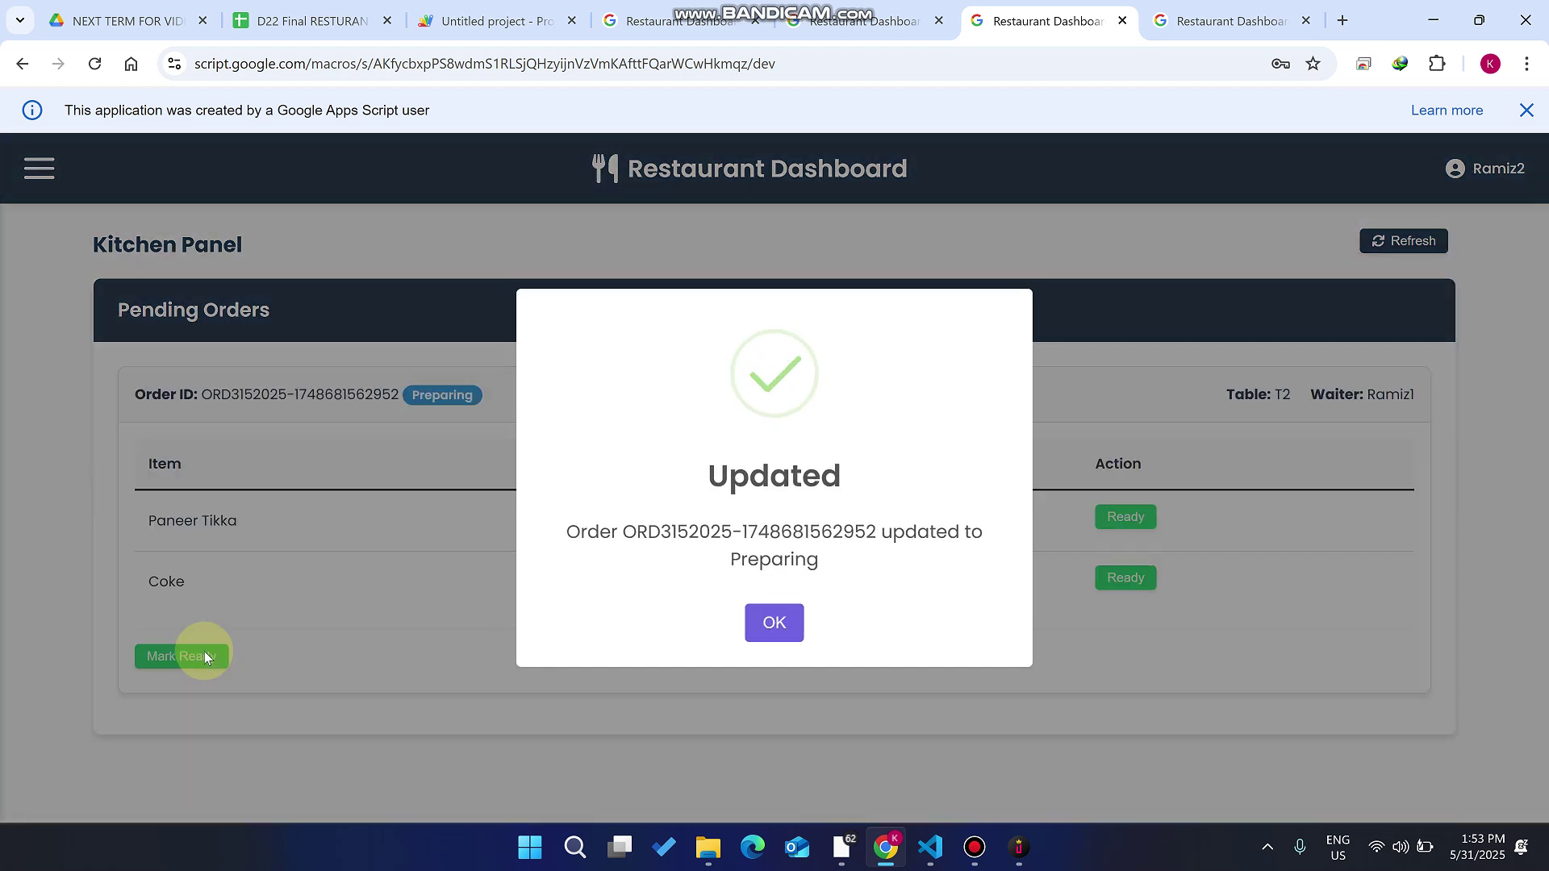
pyautogui.click(773, 621)
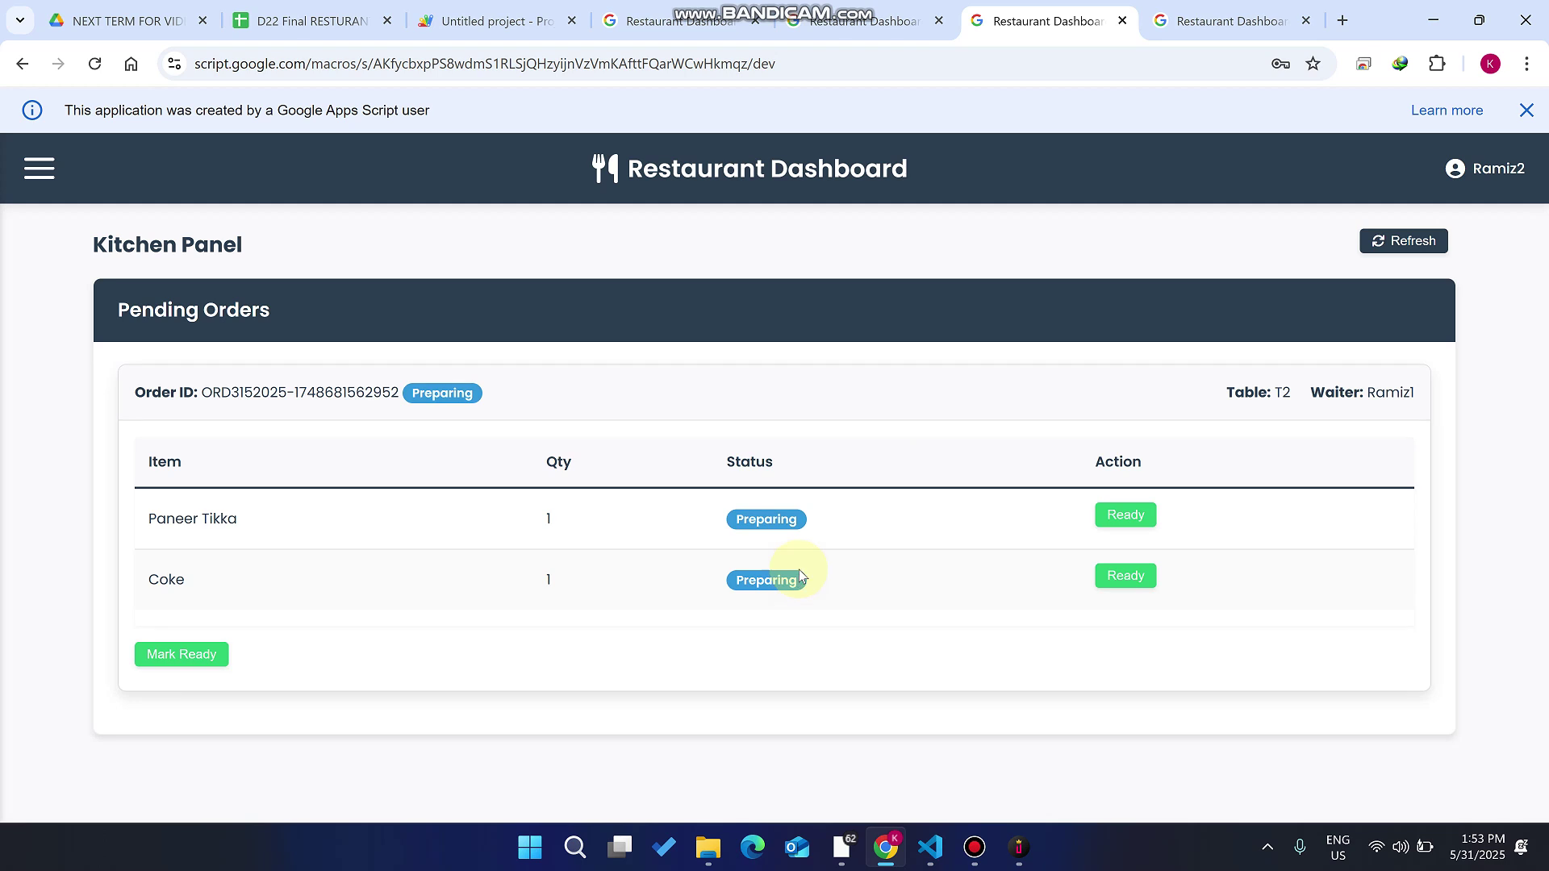
pyautogui.moveTo(813, 521); pyautogui.dragTo(676, 523)
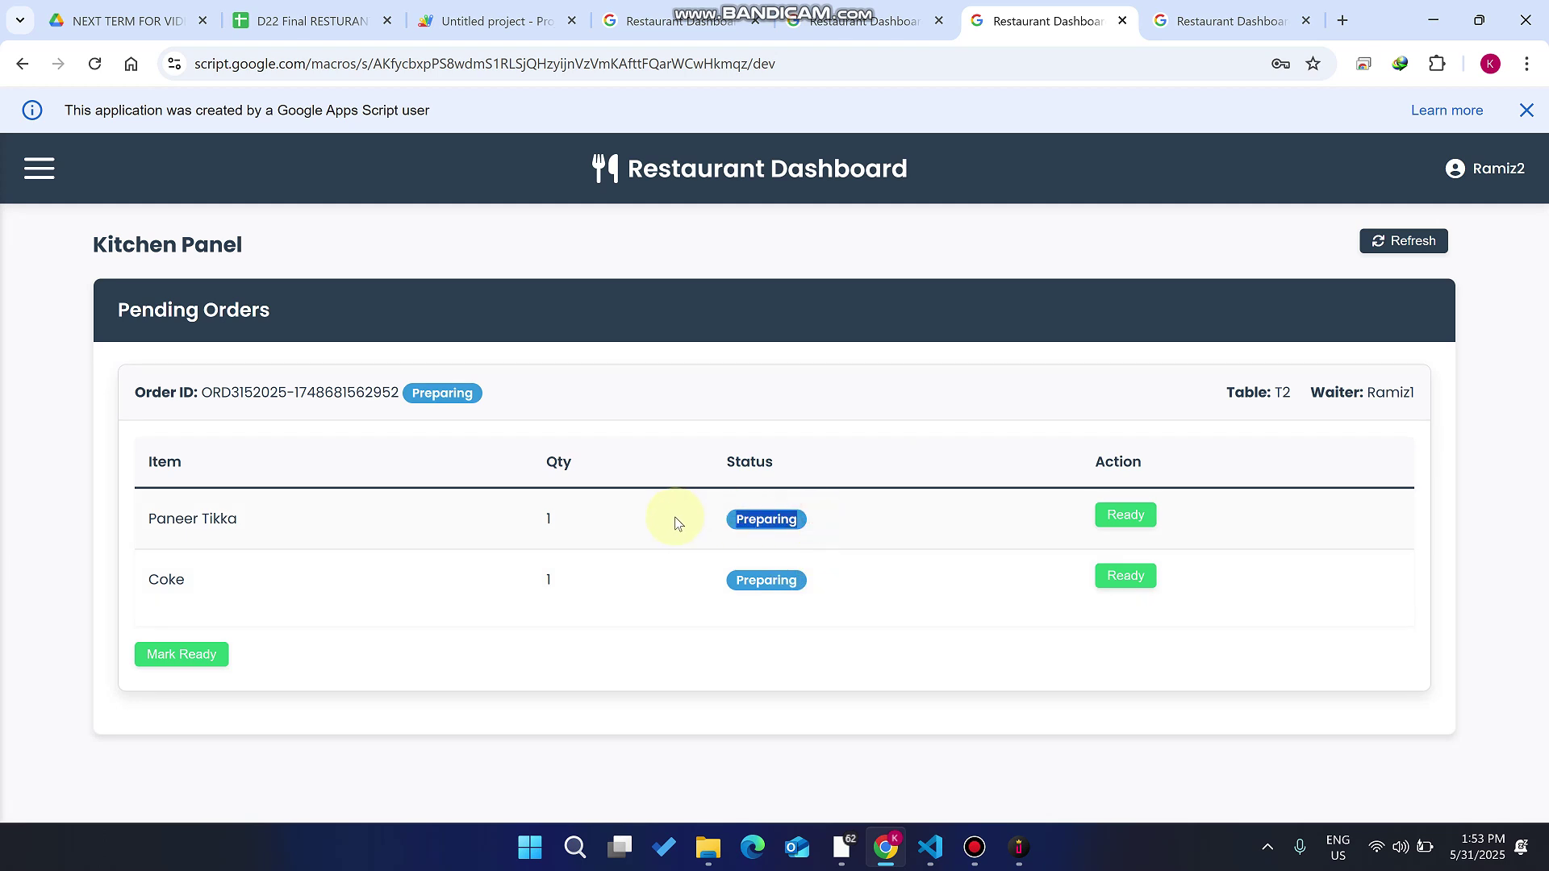
pyautogui.moveTo(896, 6)
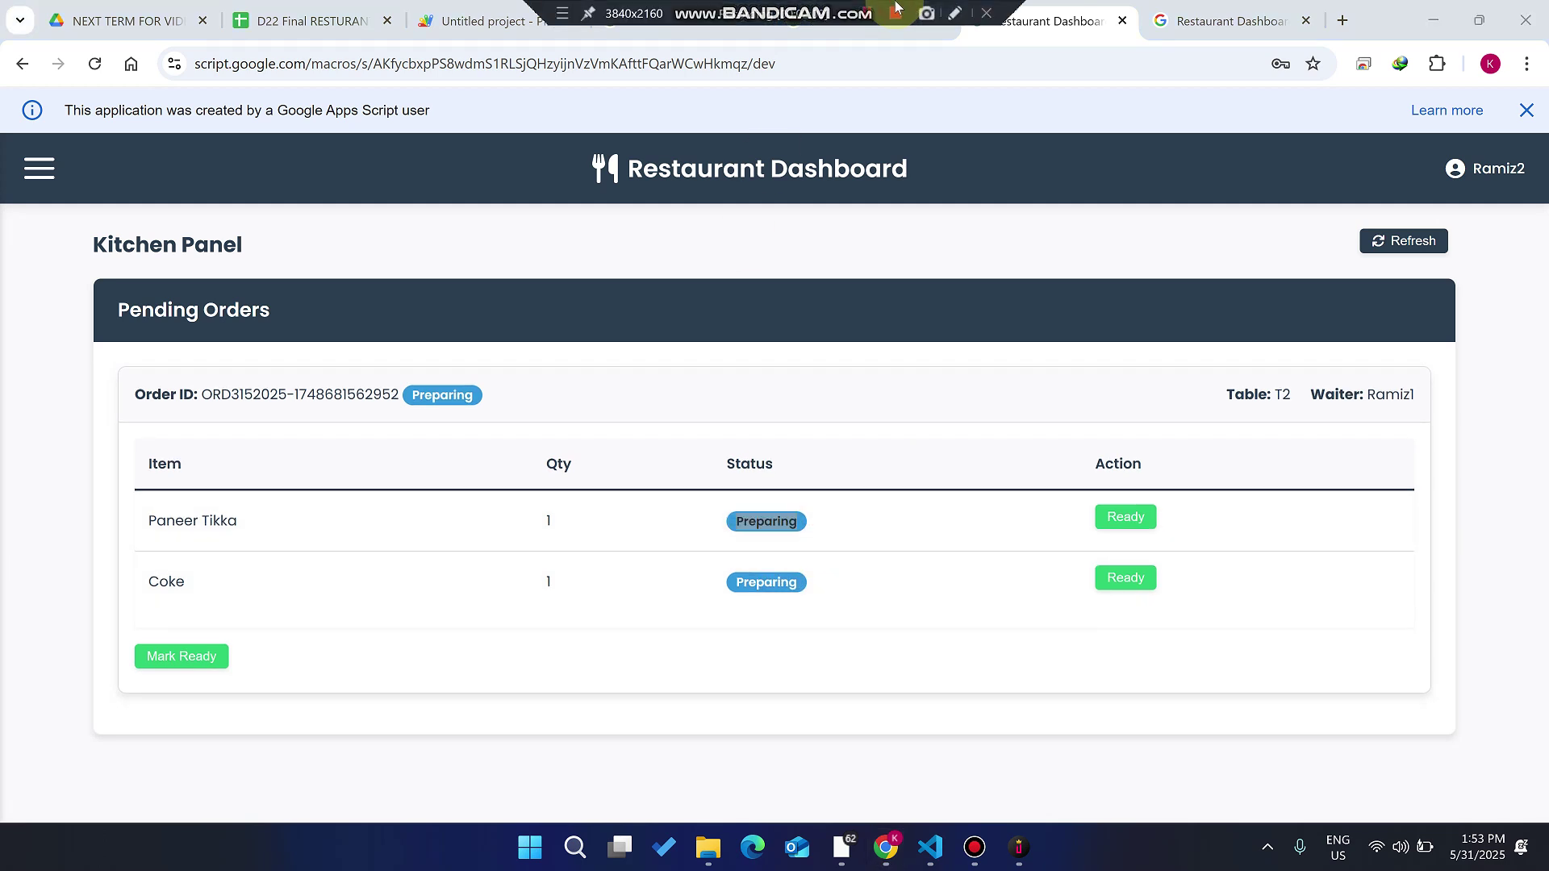
pyautogui.click(863, 21)
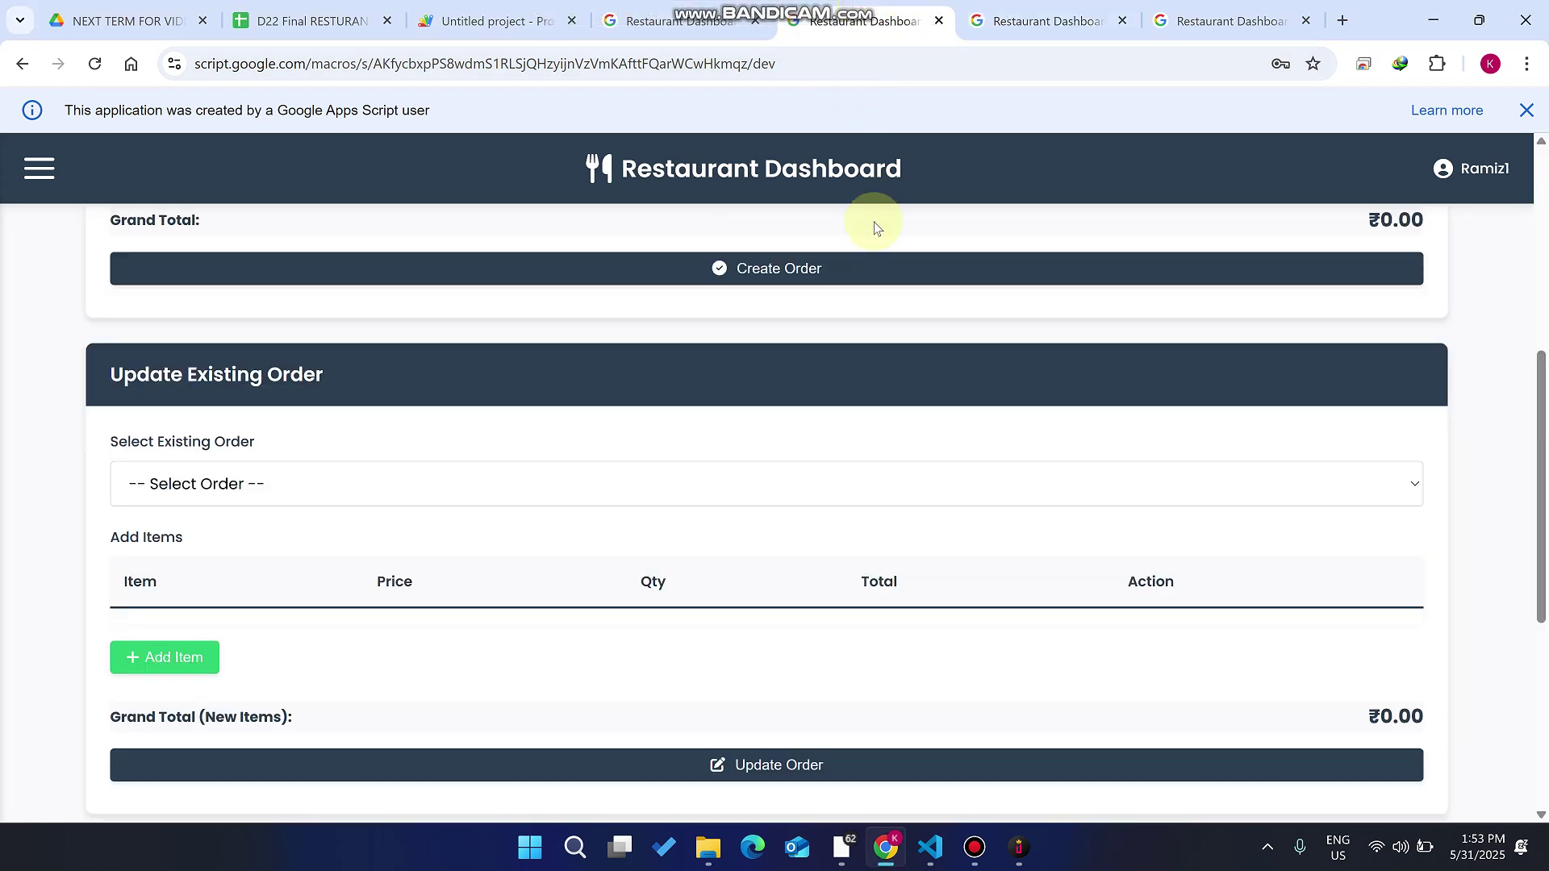
# - Refresh the waiter panel, check the T2 order under My Active Orders, then return to the kitchen
pyautogui.scroll(1, 1175, 358)
pyautogui.scroll(-3, 1177, 360)
pyautogui.scroll(8, 1175, 360)
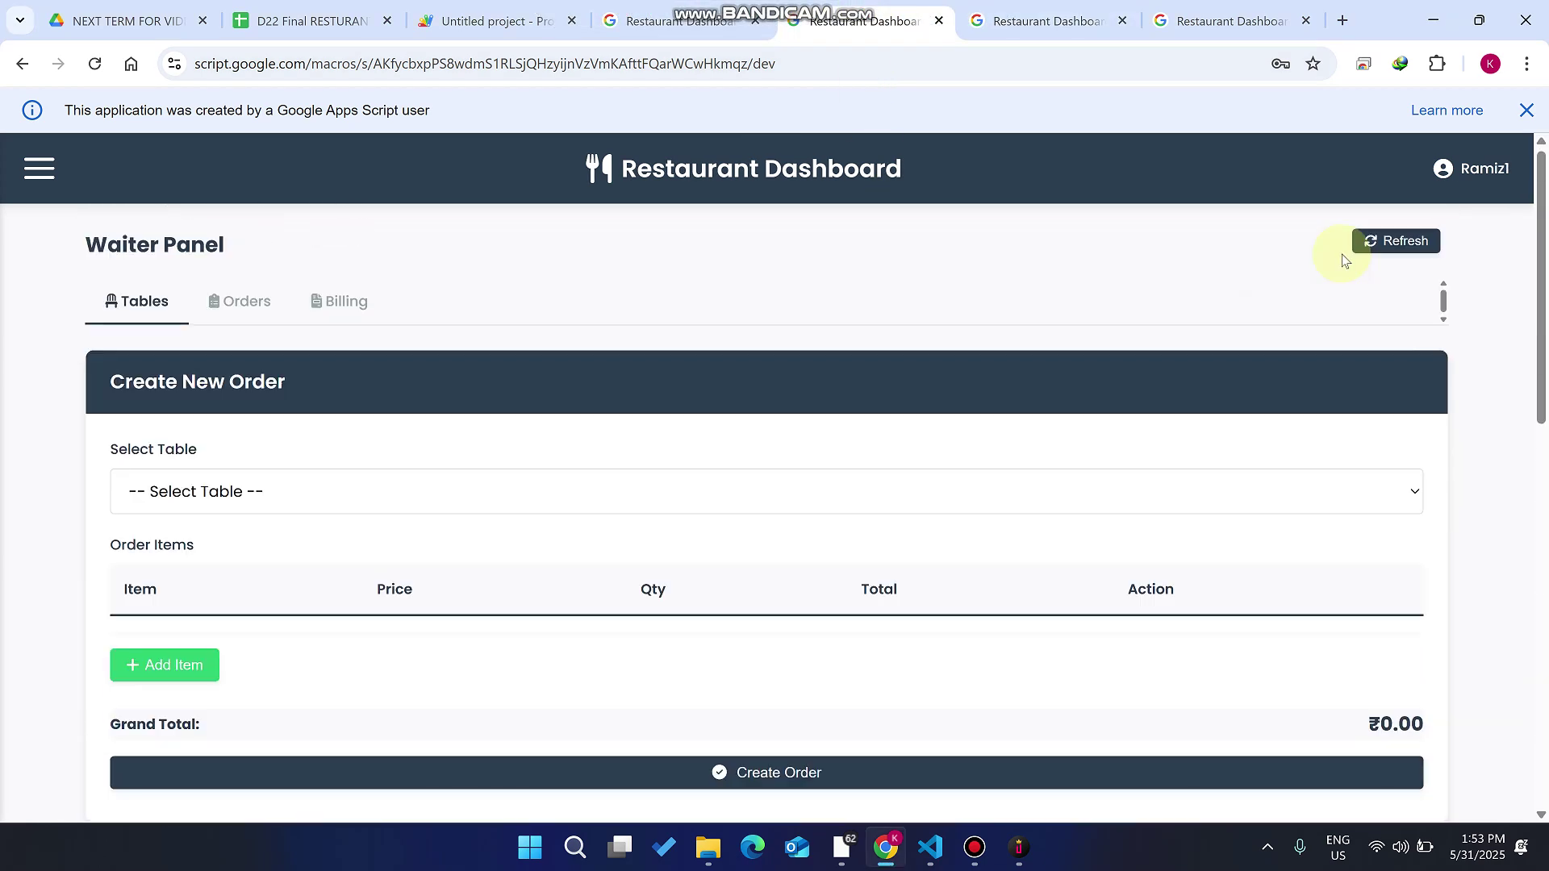
pyautogui.click(1393, 242)
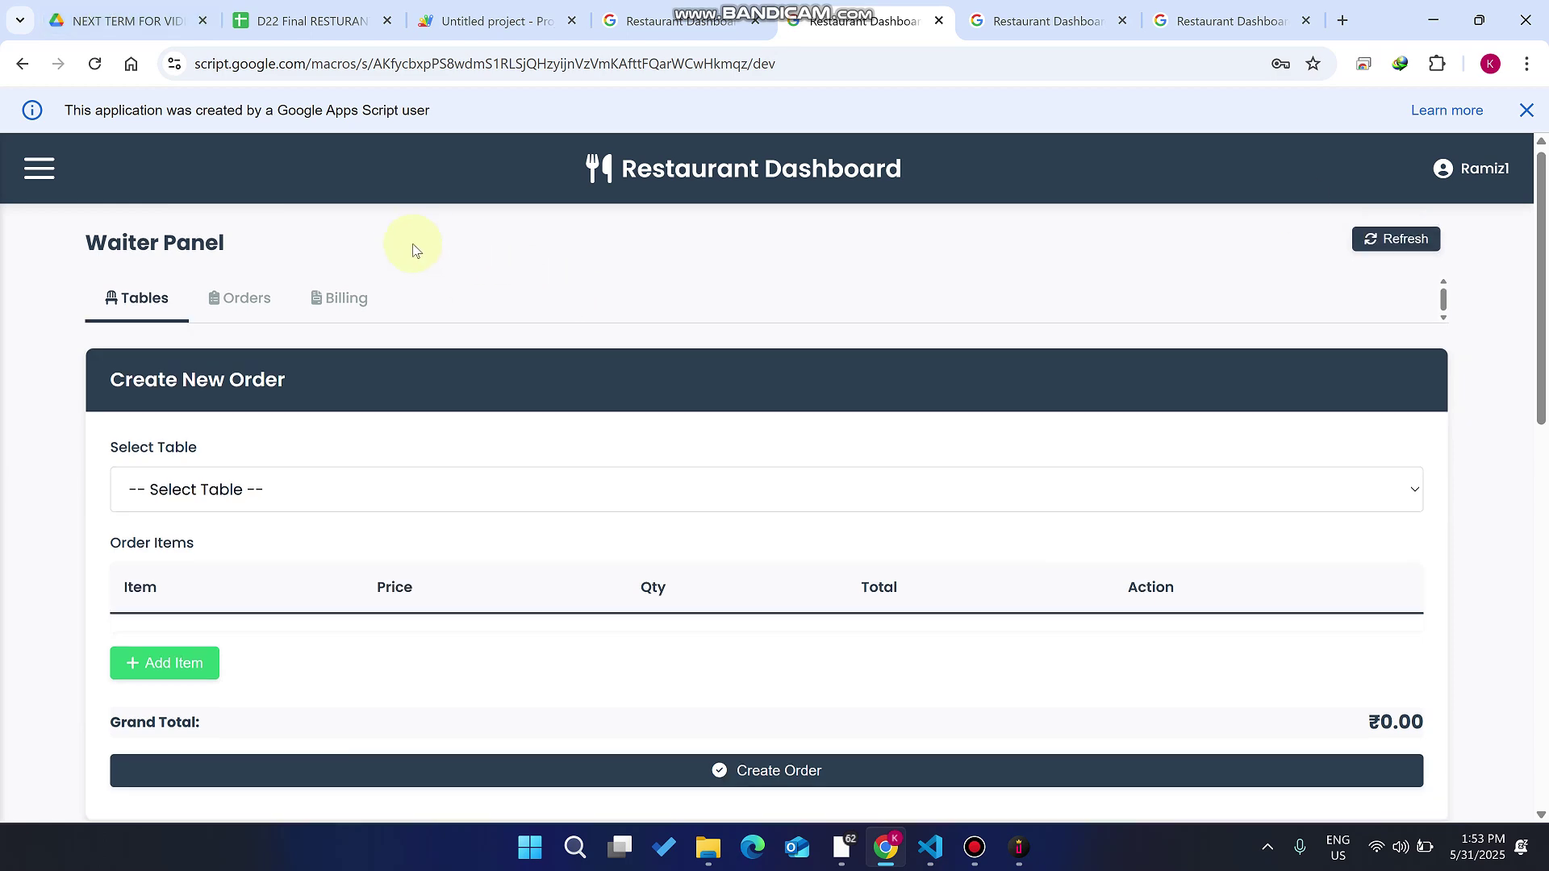
pyautogui.scroll(-8, 410, 250)
pyautogui.scroll(-1, 410, 250)
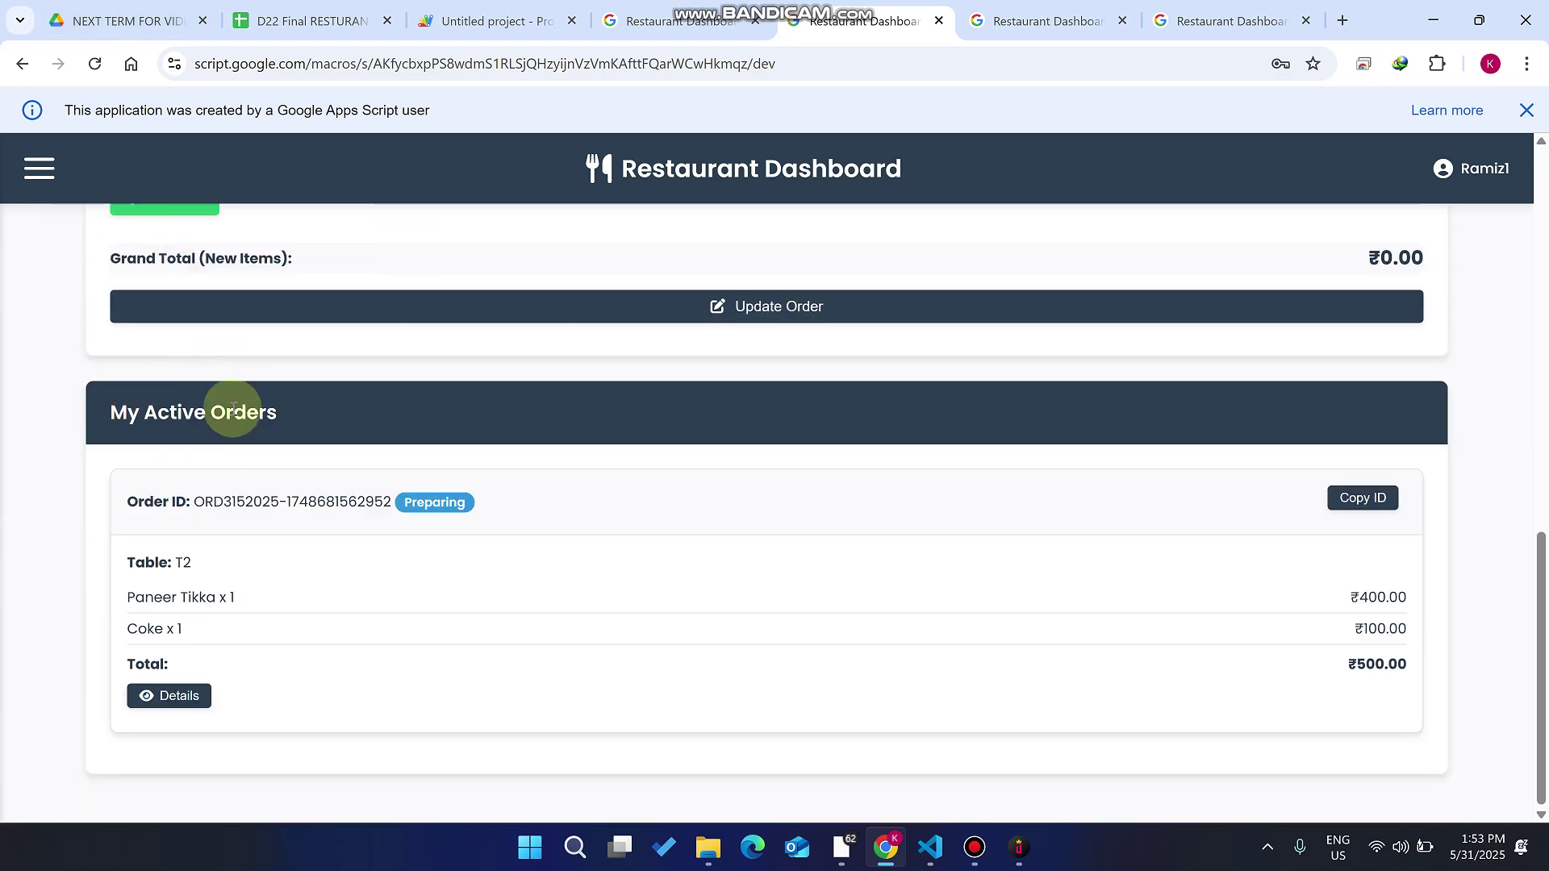
pyautogui.moveTo(290, 447); pyautogui.dragTo(109, 403)
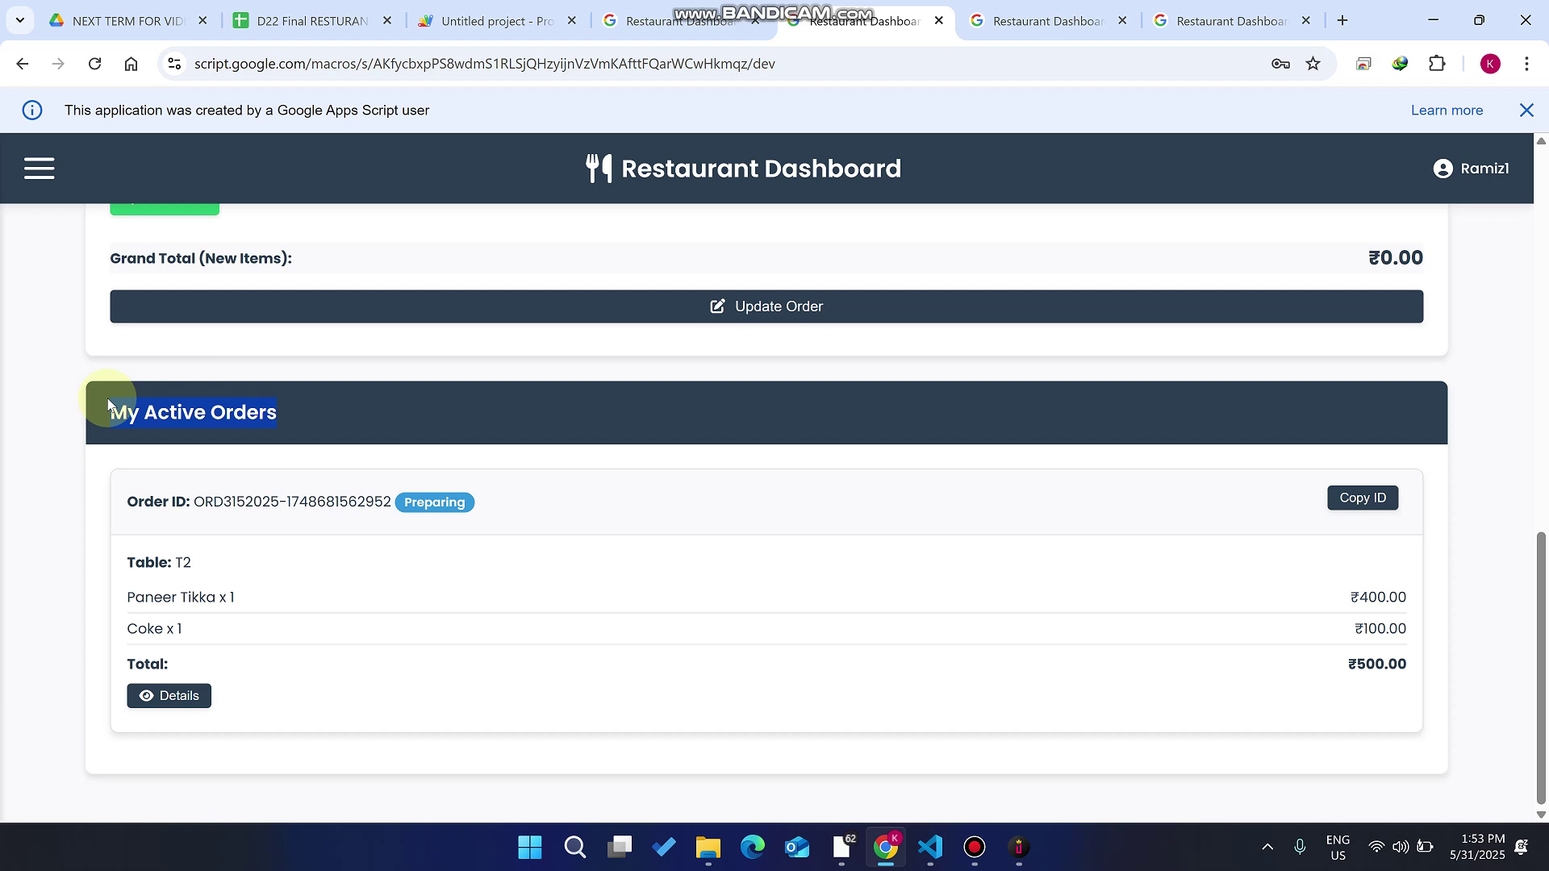
pyautogui.click(109, 403)
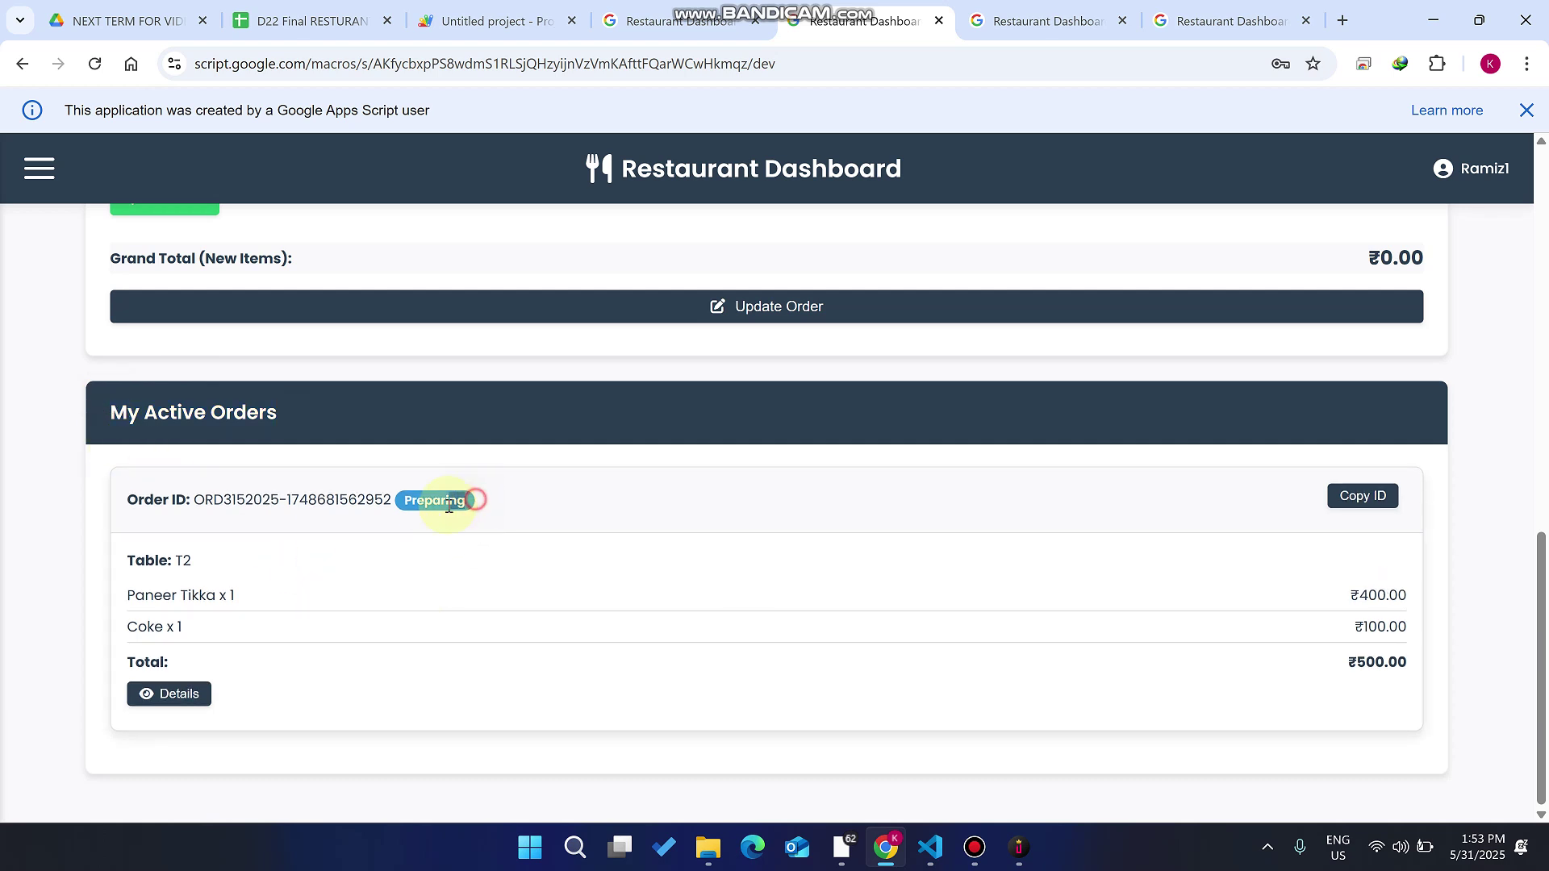
pyautogui.click(1040, 21)
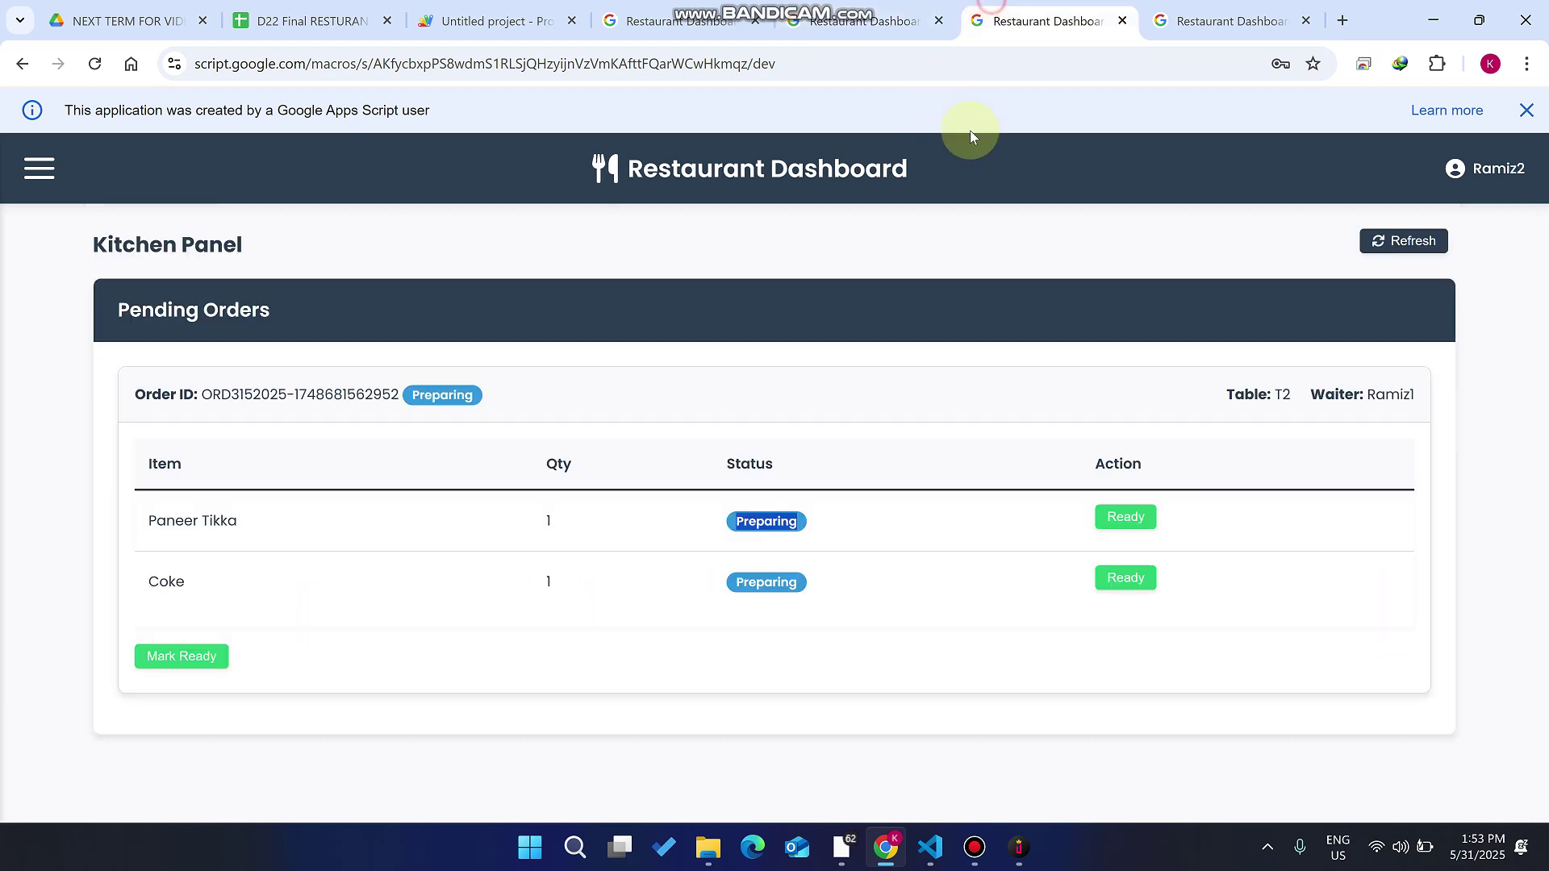
# - Mark the T2 order Ready for Handover in the kitchen and return to the waiter's view
pyautogui.click(203, 657)
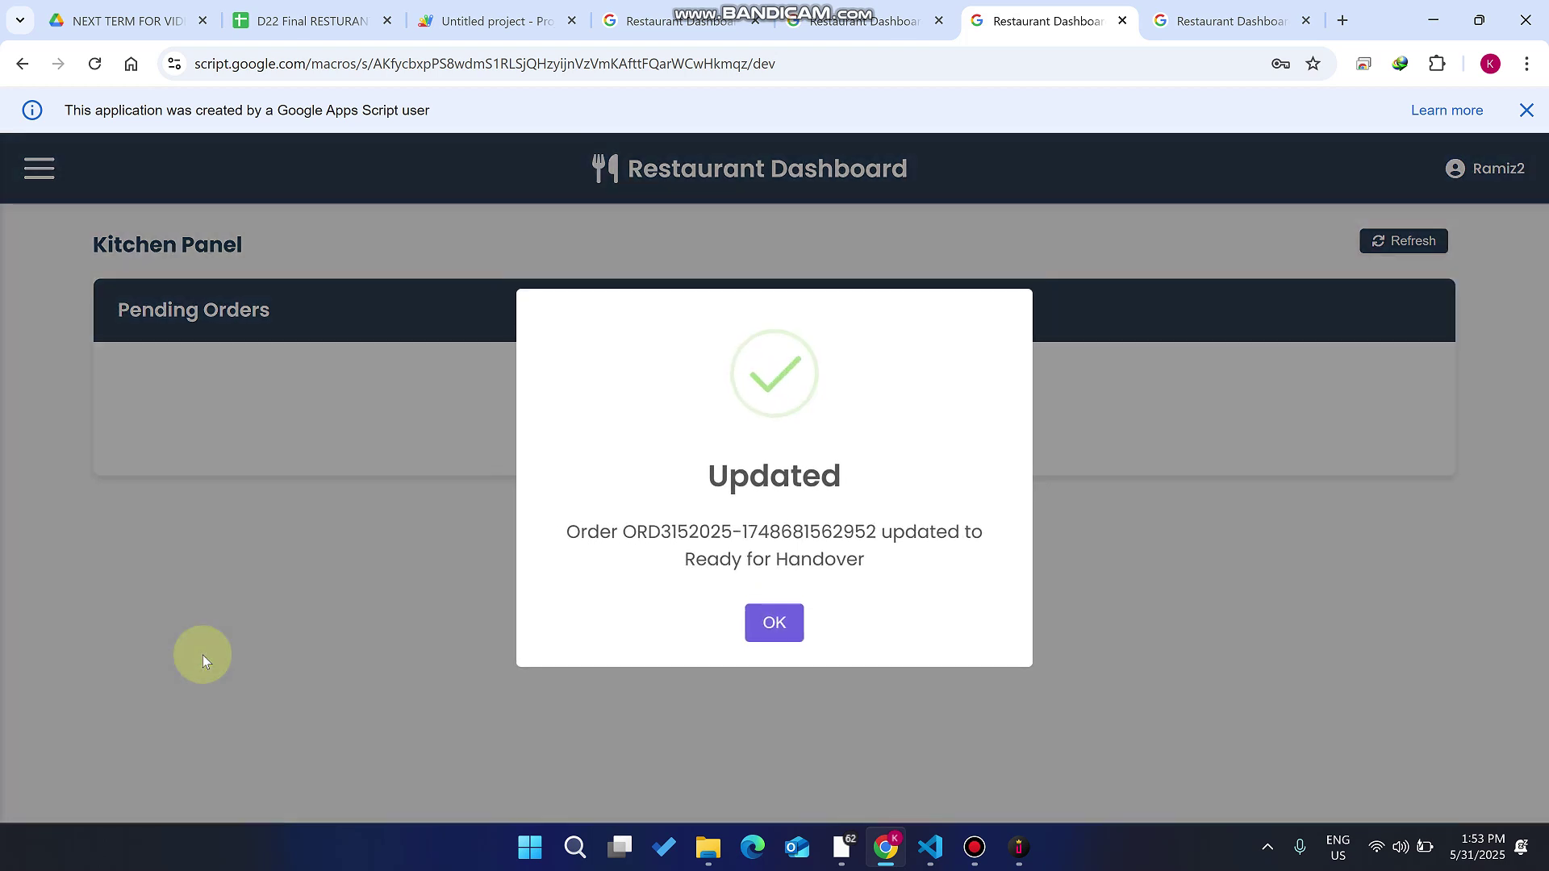
pyautogui.click(794, 625)
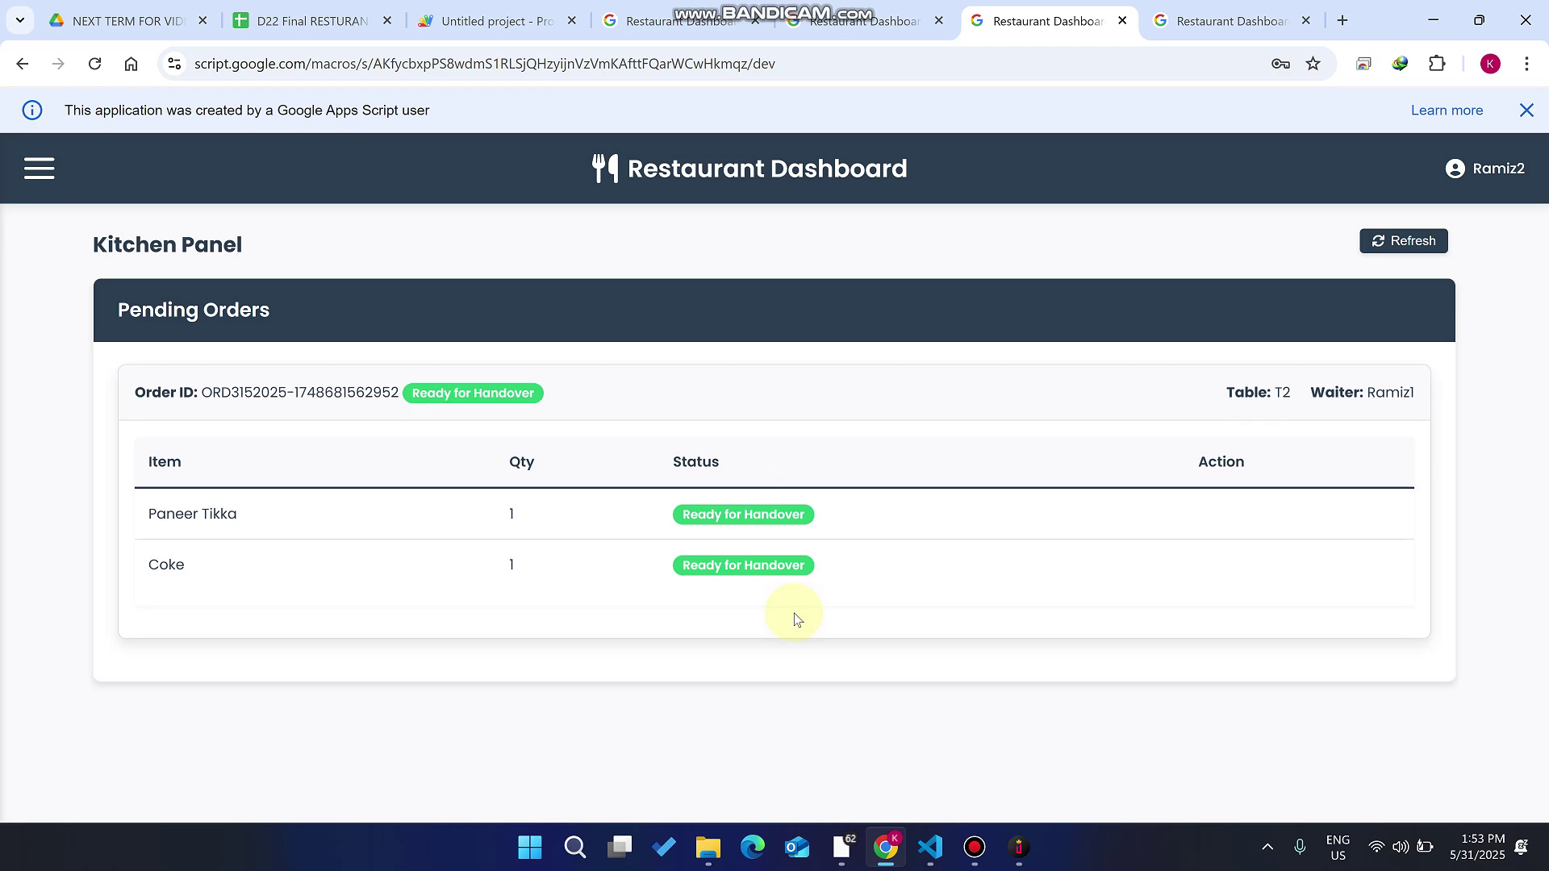
pyautogui.click(859, 20)
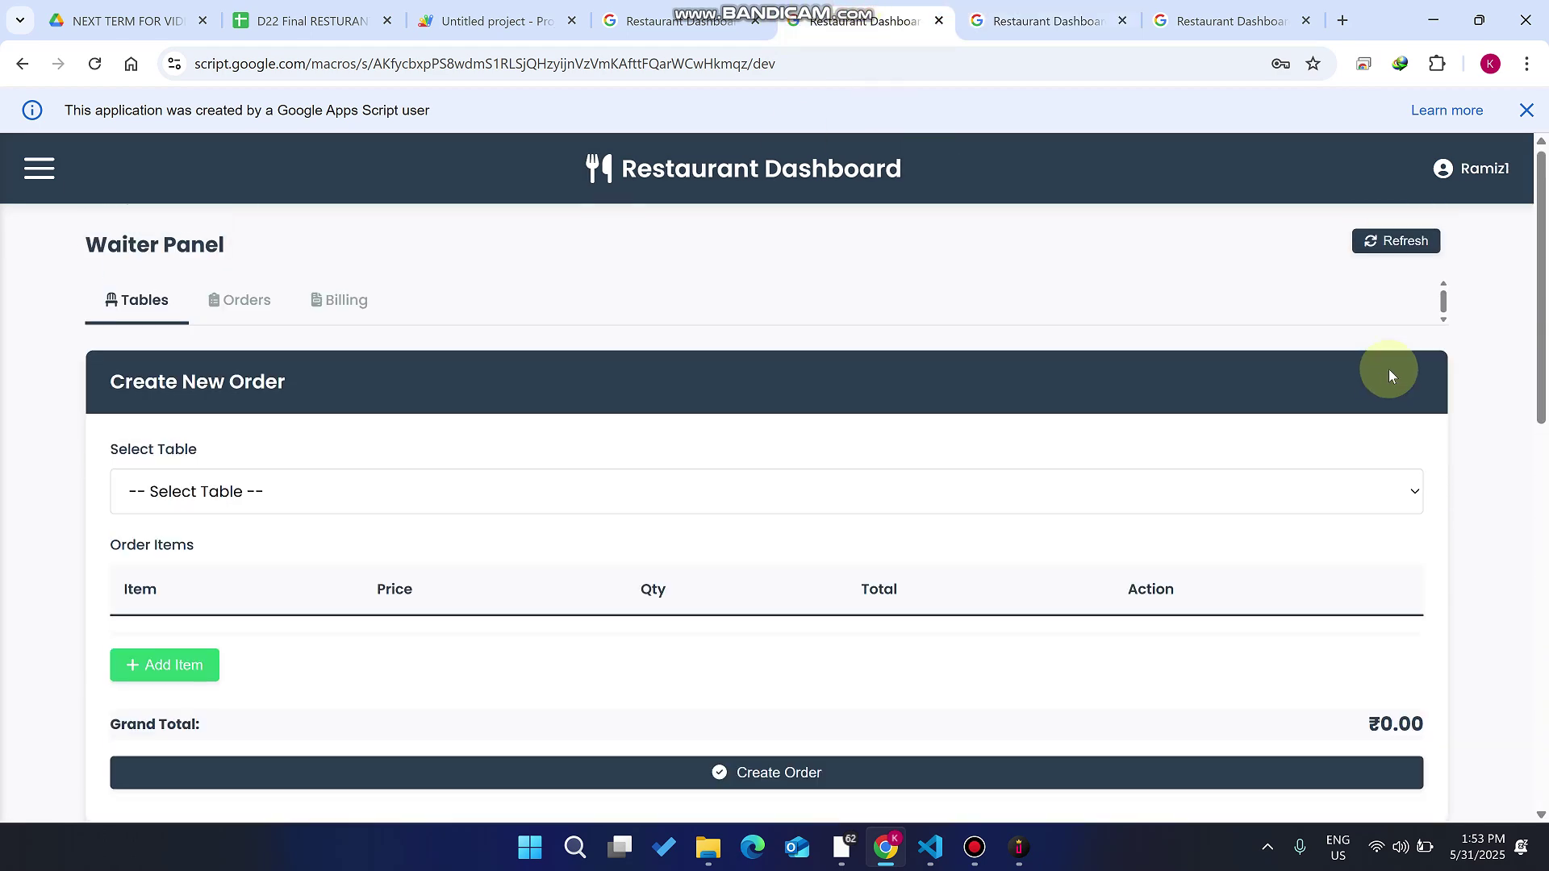
# - Refresh the waiter's orders and mark the T2 order as Served
pyautogui.click(1403, 242)
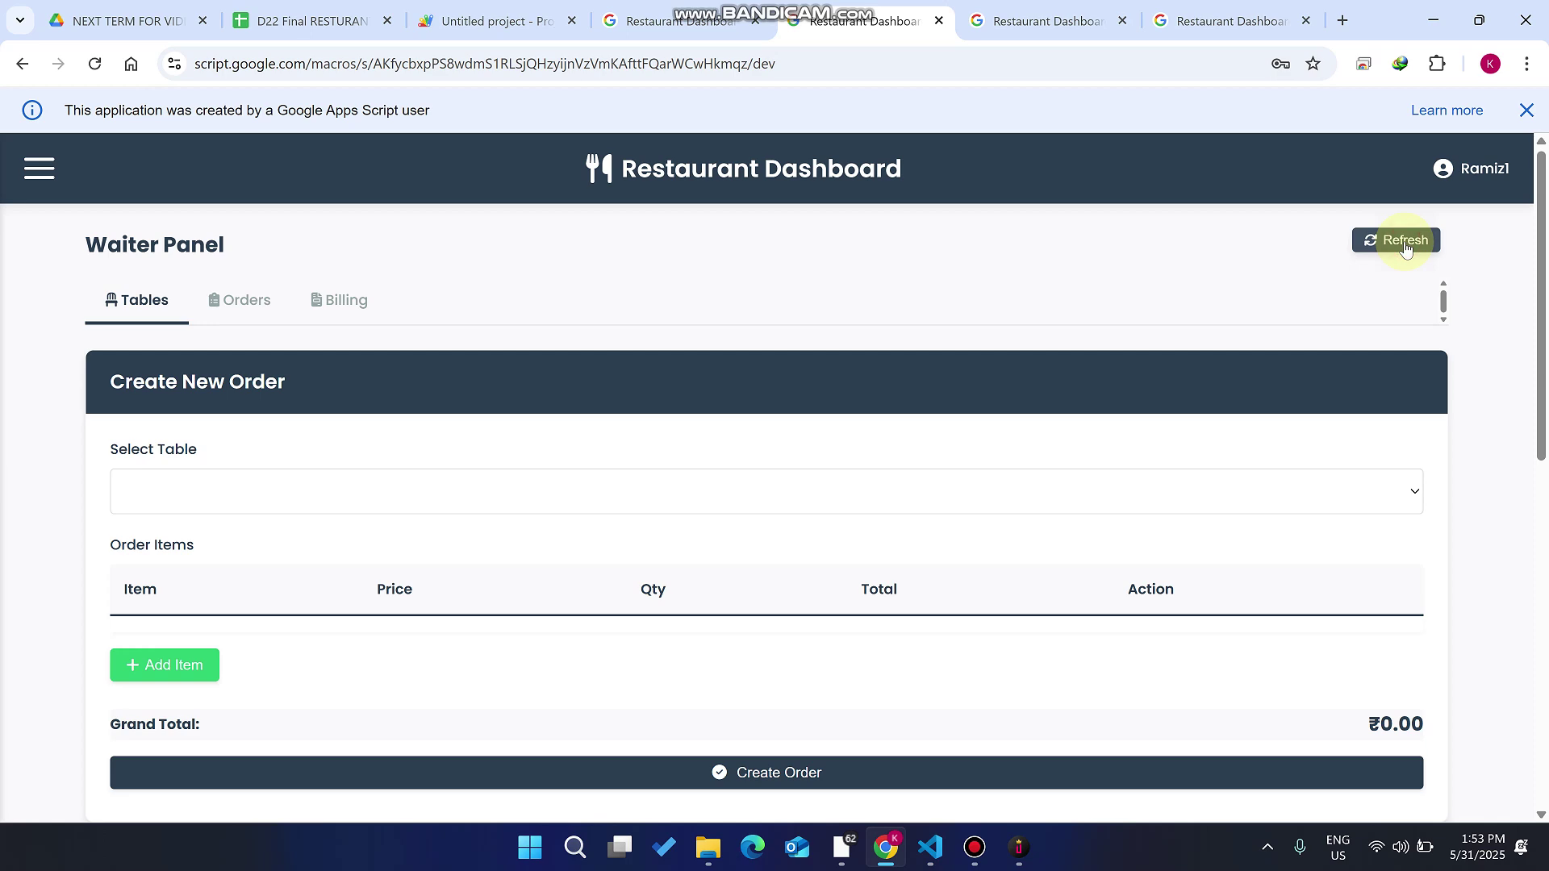
pyautogui.scroll(-12, 1401, 242)
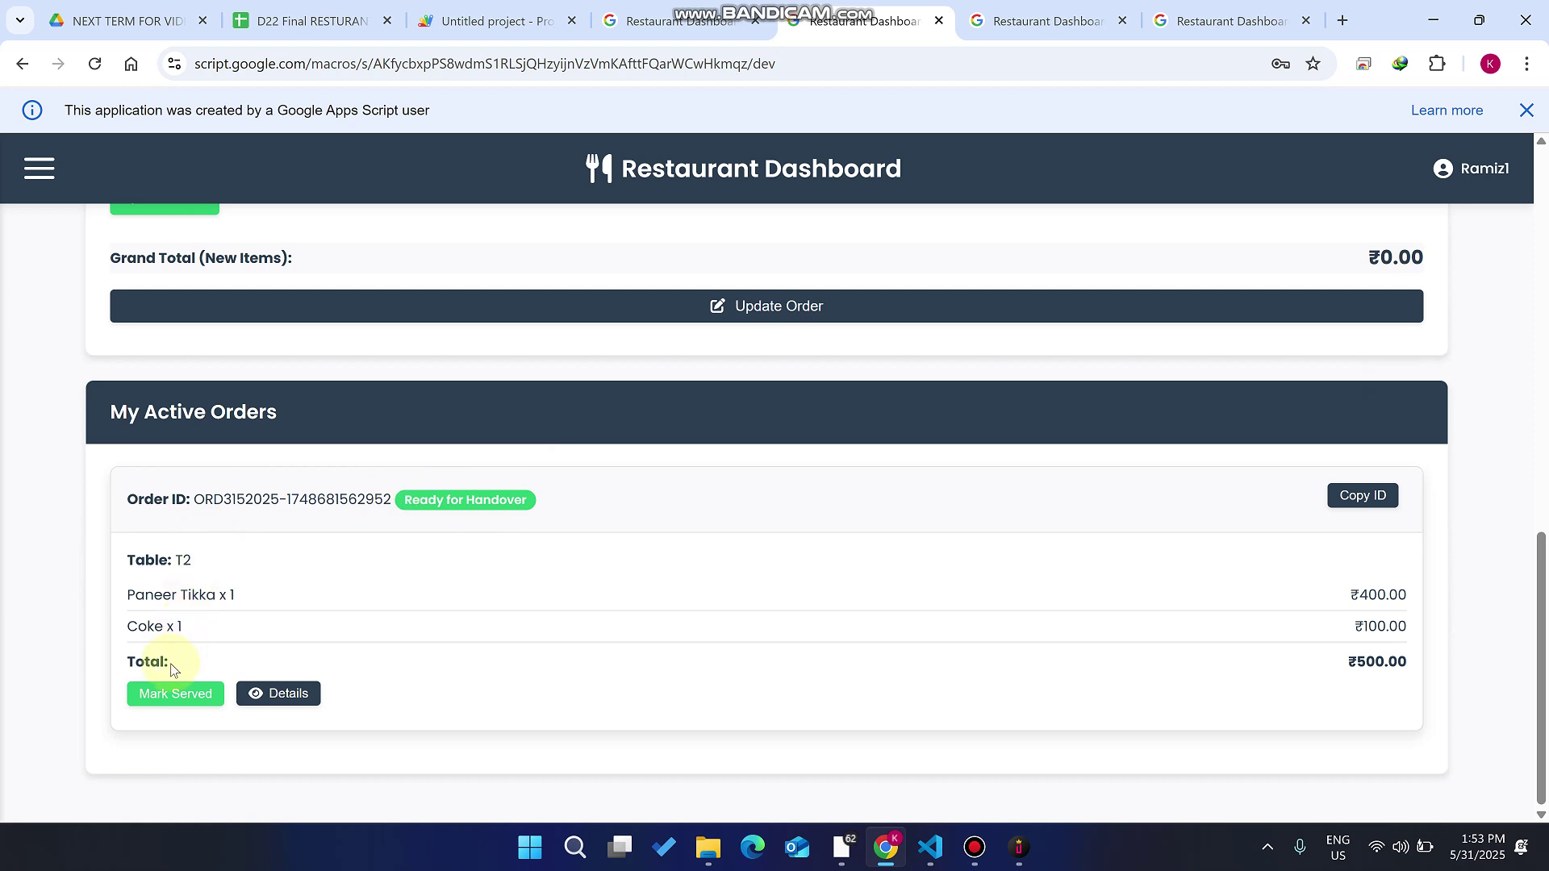
pyautogui.click(171, 695)
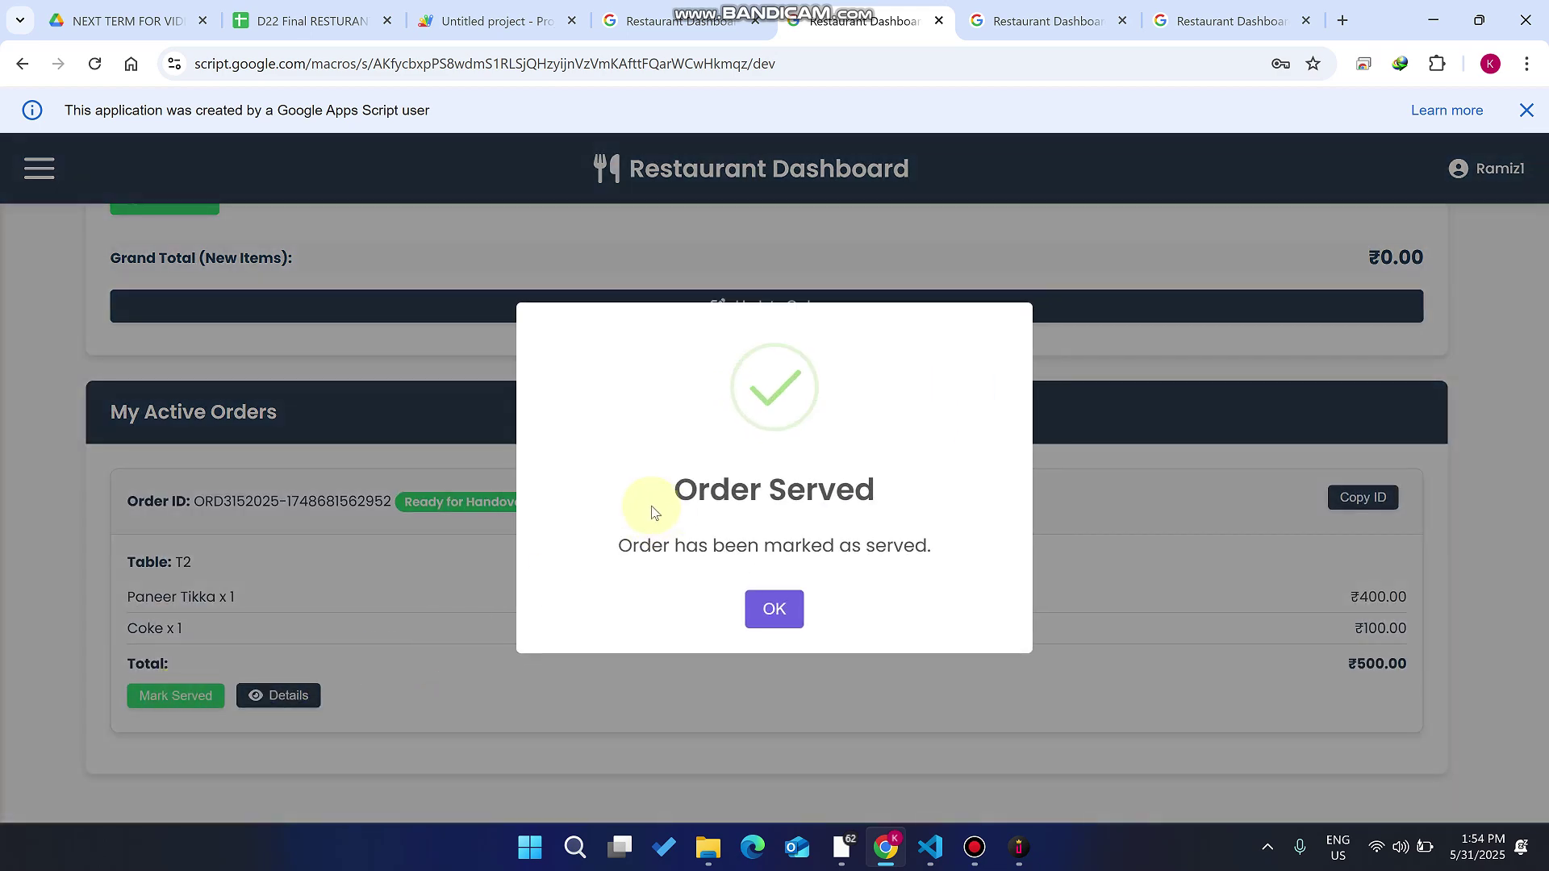
pyautogui.click(768, 617)
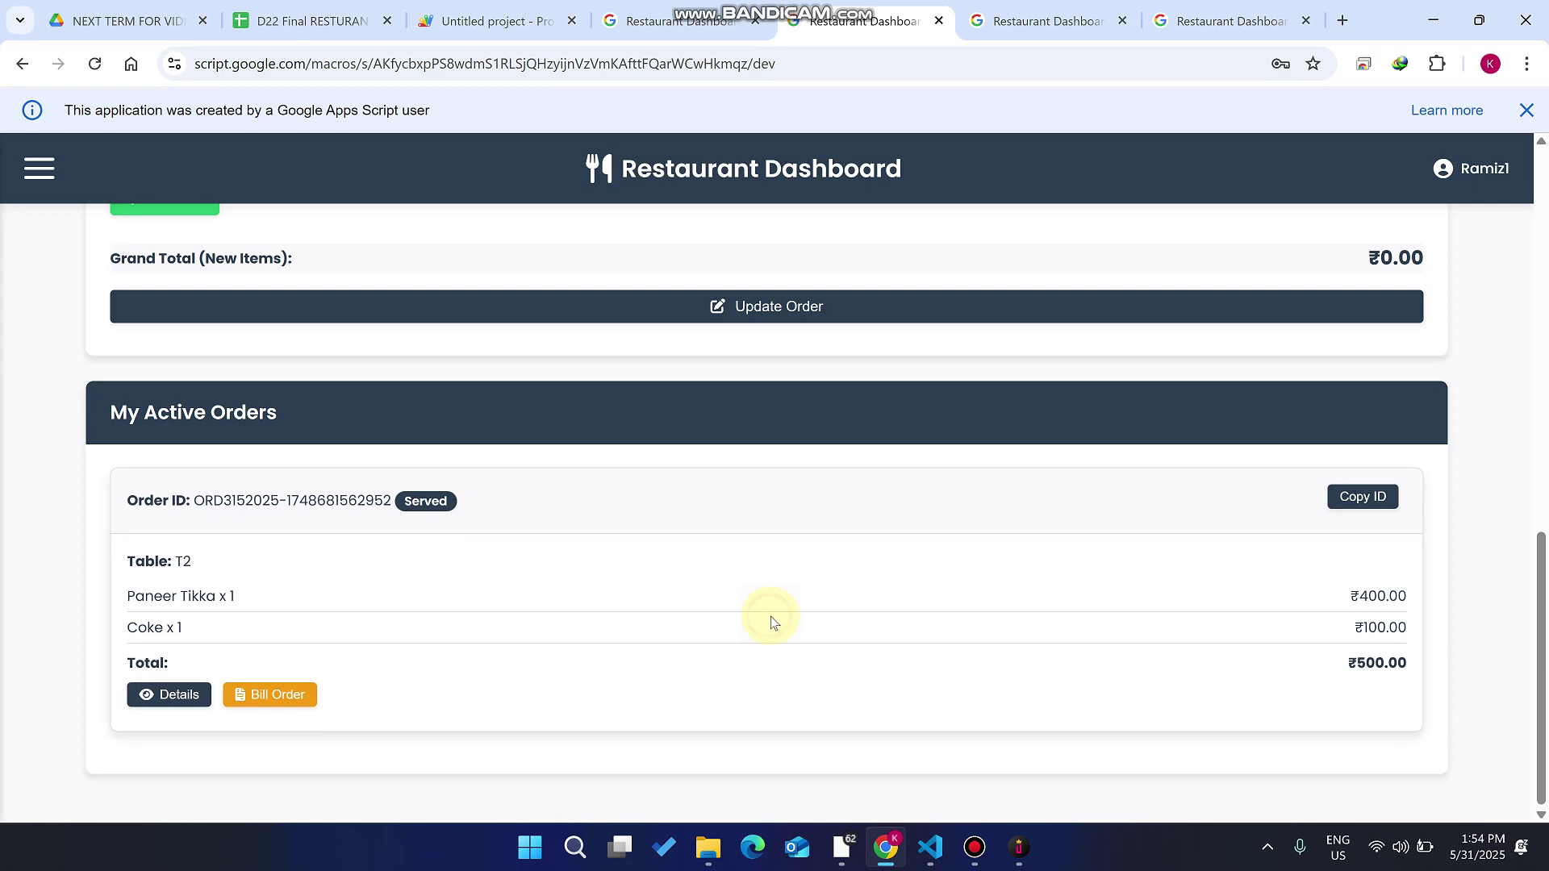
pyautogui.scroll(12, 773, 622)
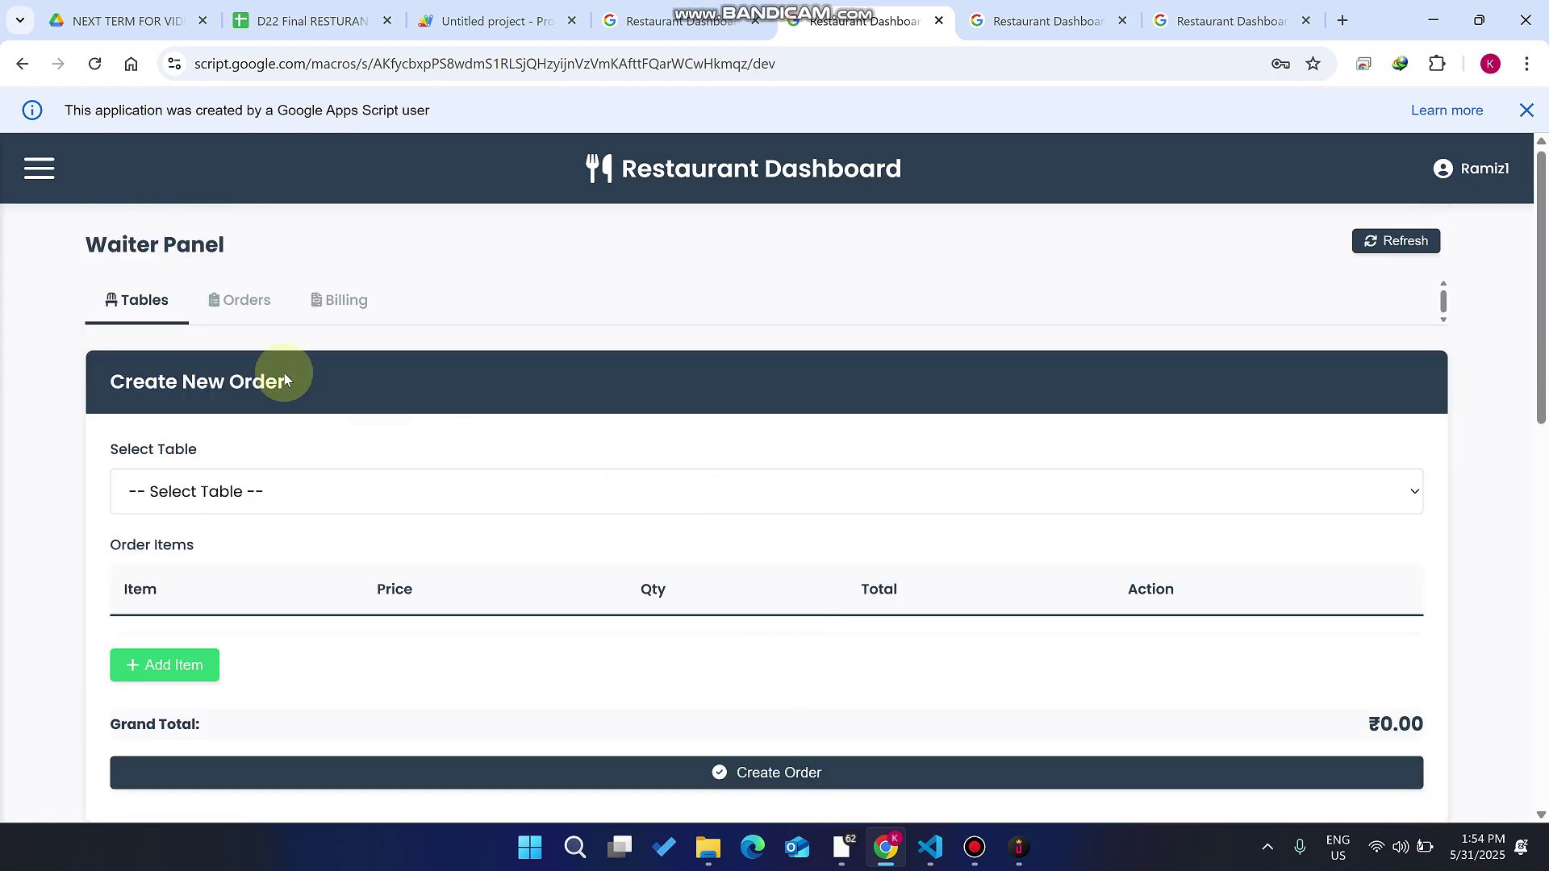
# - Create a new order for table T1 with one Paneer Tikka at ₹400.00
pyautogui.click(138, 299)
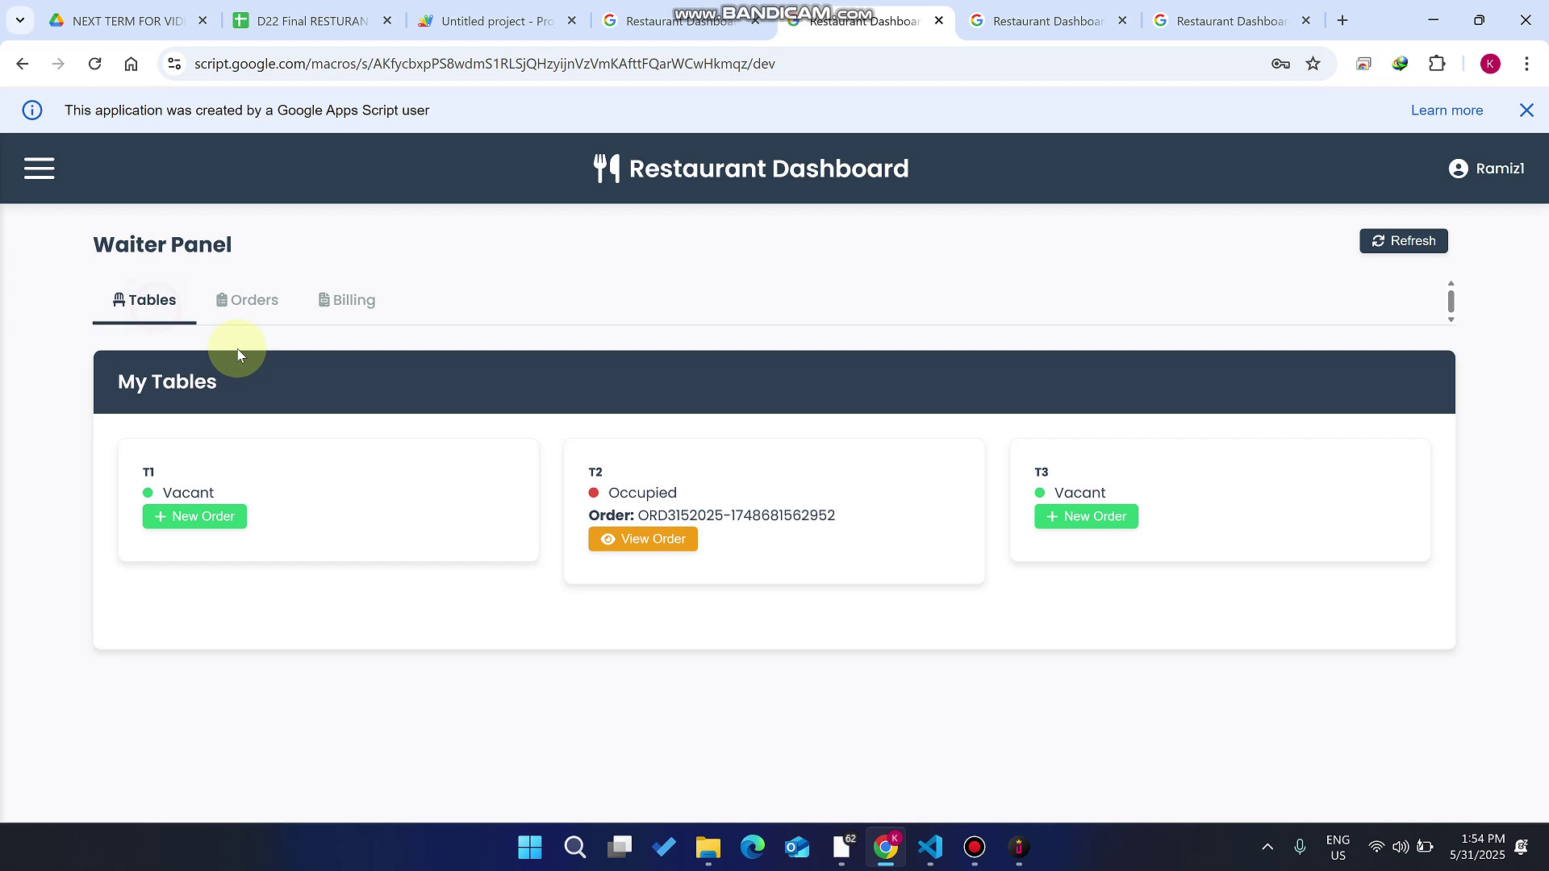
pyautogui.click(222, 522)
pyautogui.scroll(-3, 230, 511)
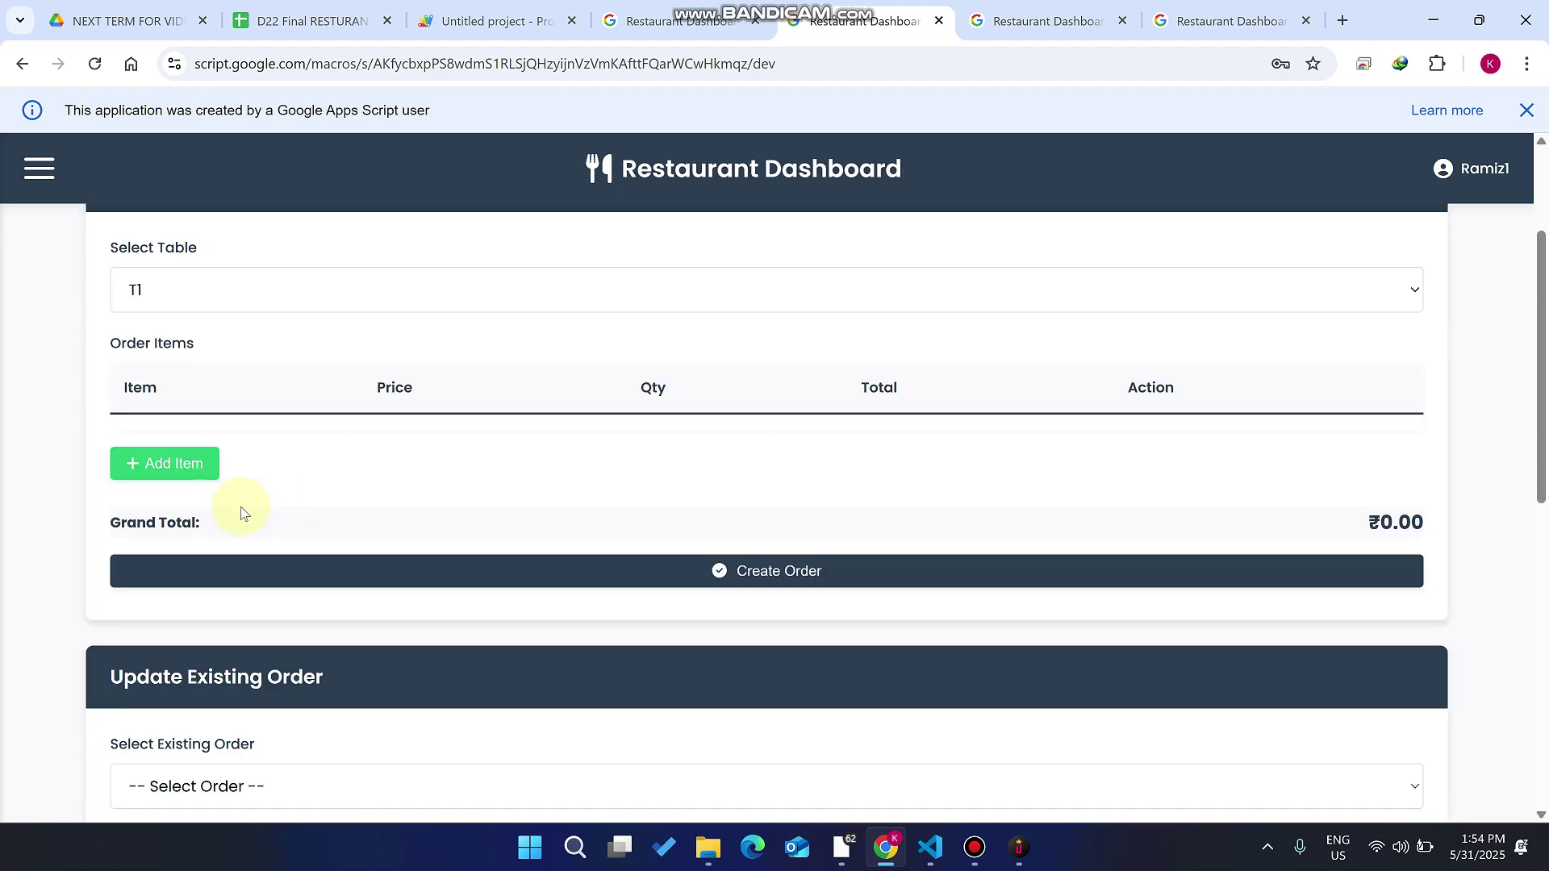
pyautogui.click(179, 471)
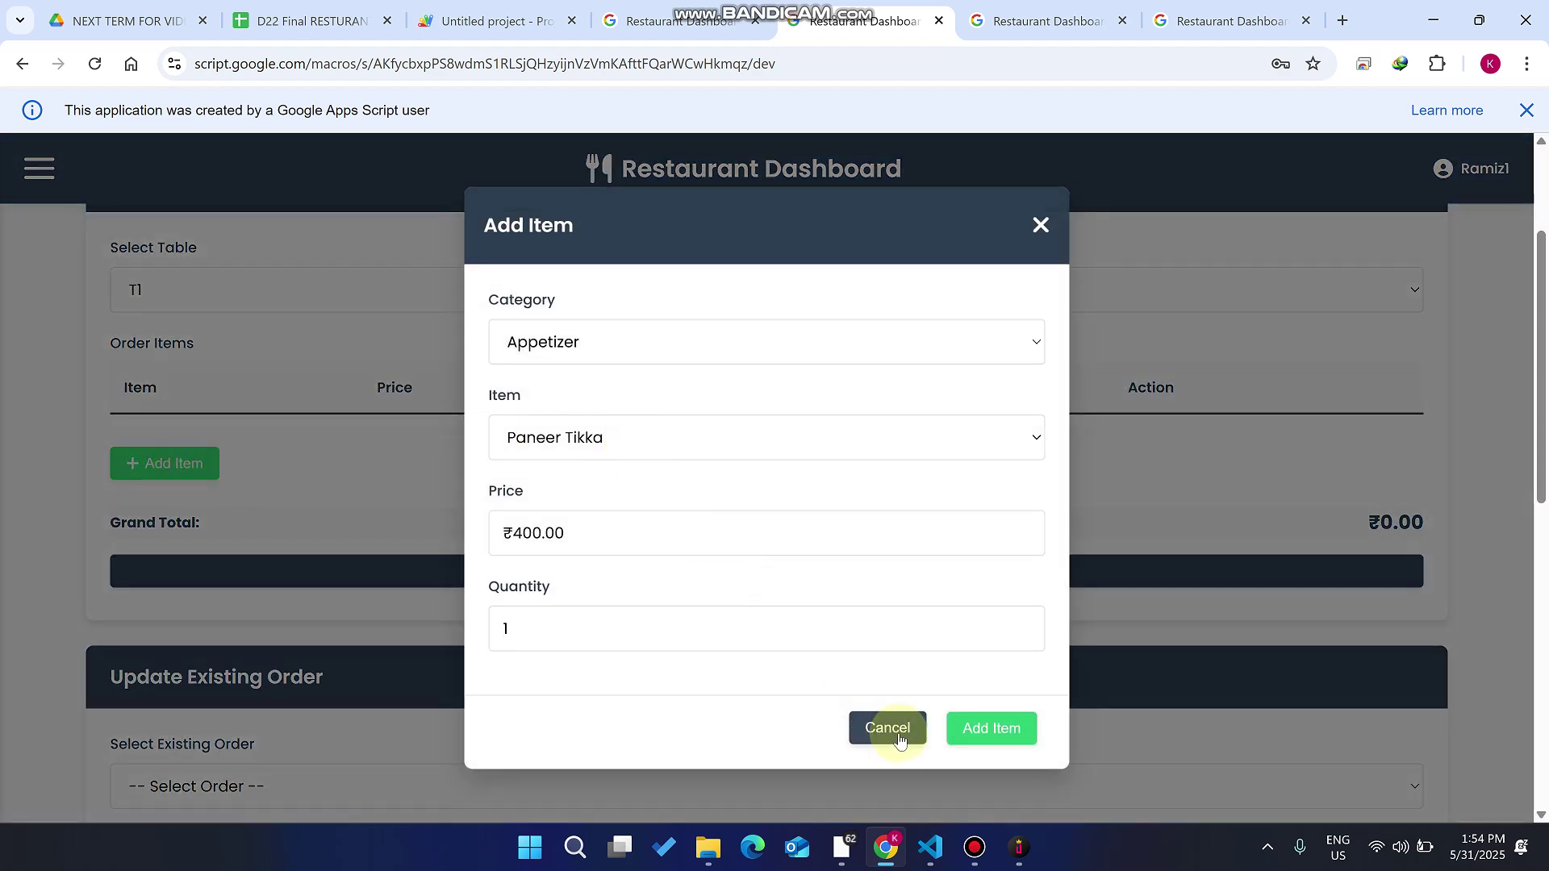
pyautogui.click(989, 728)
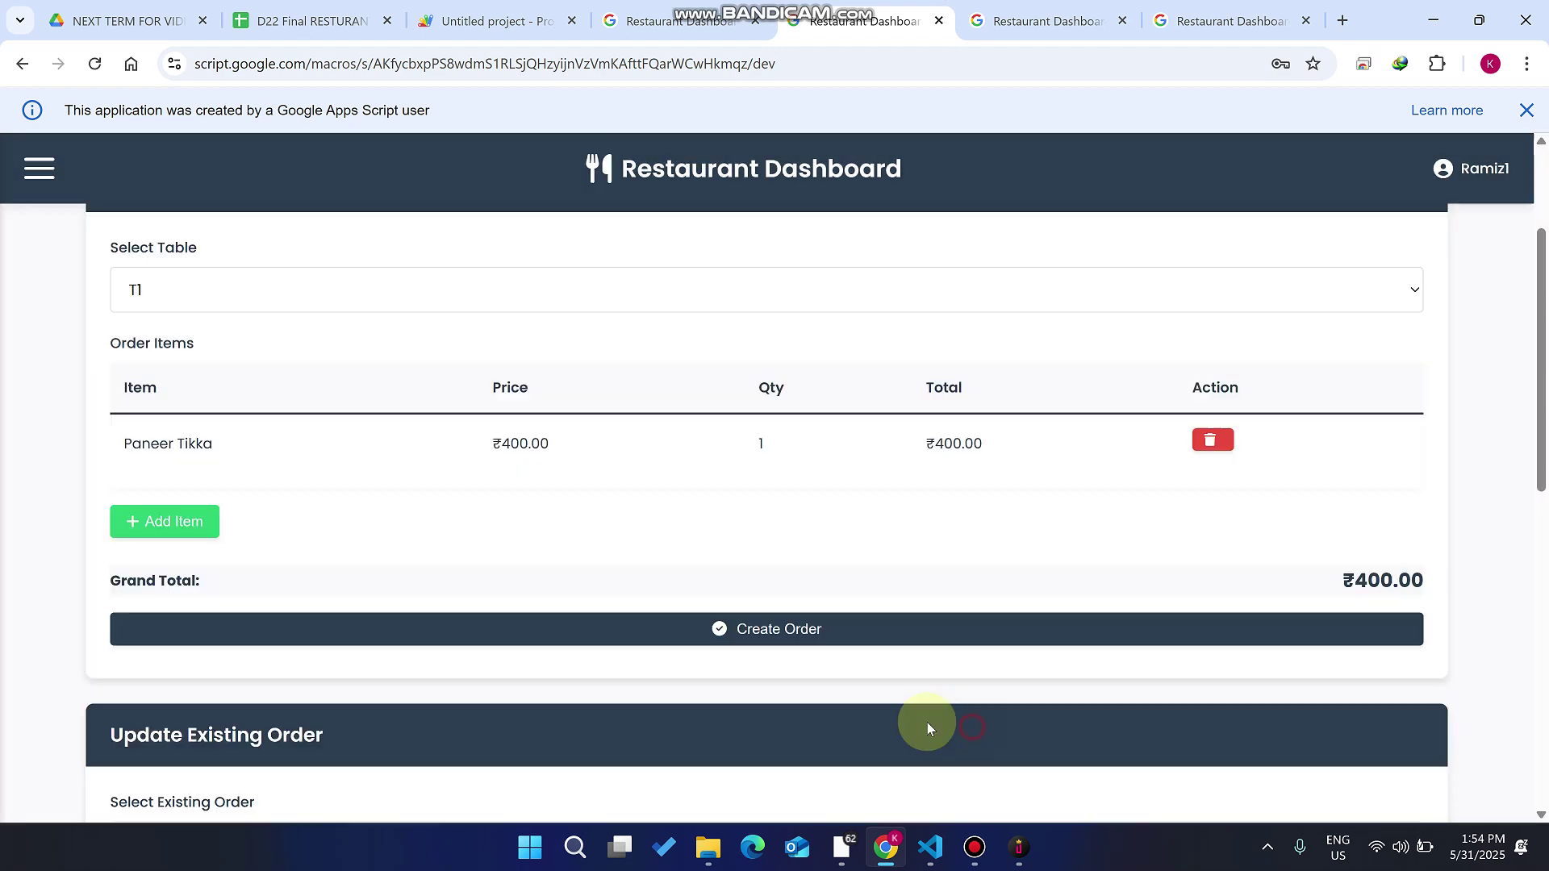
pyautogui.click(847, 627)
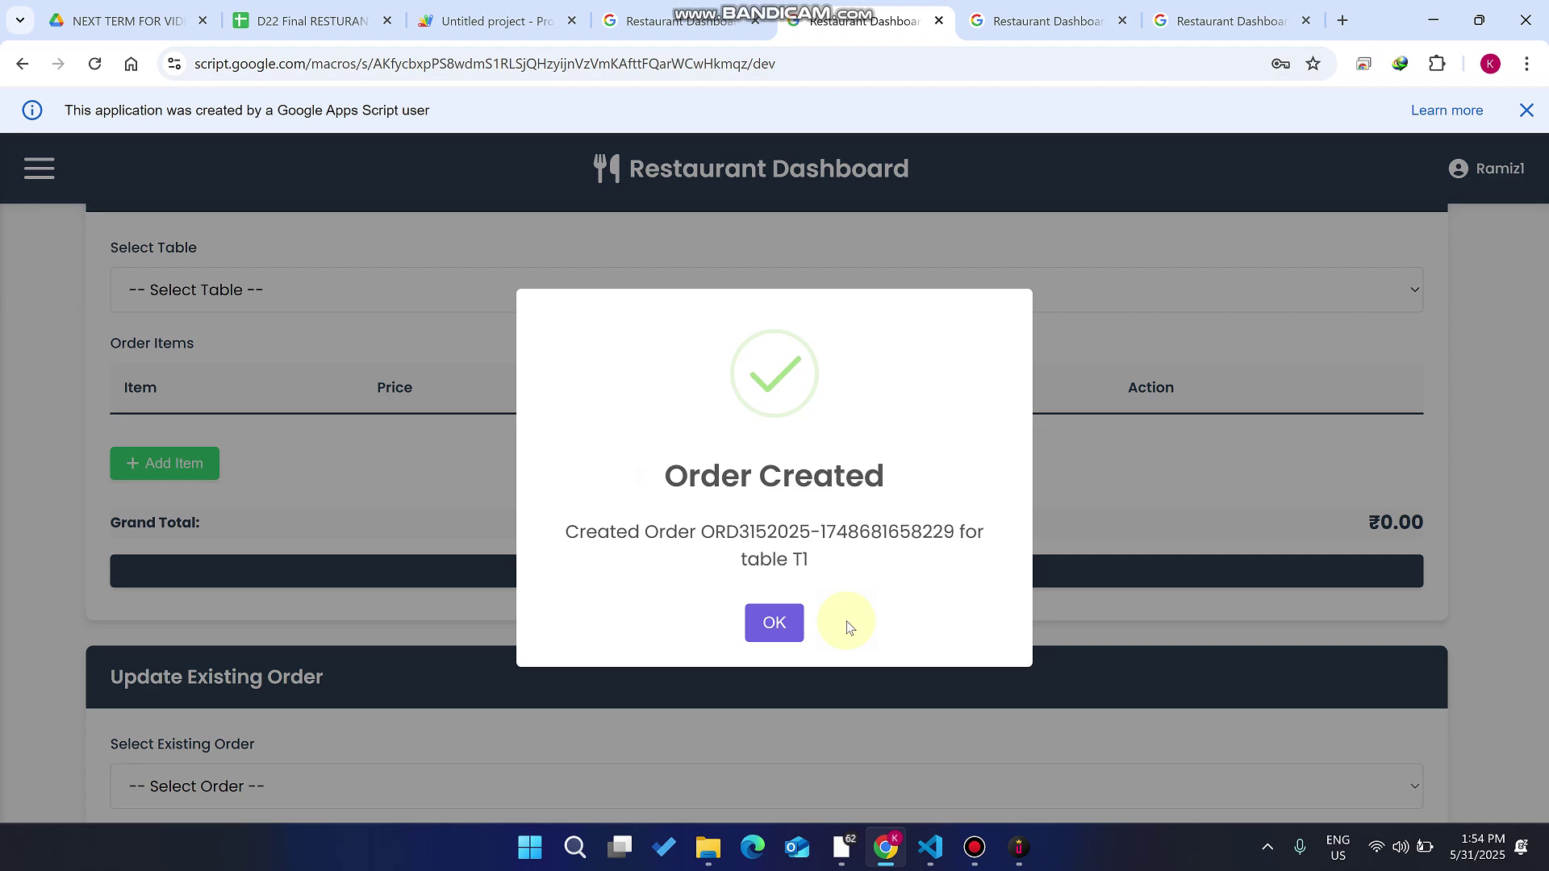
pyautogui.click(770, 623)
pyautogui.scroll(-2, 720, 609)
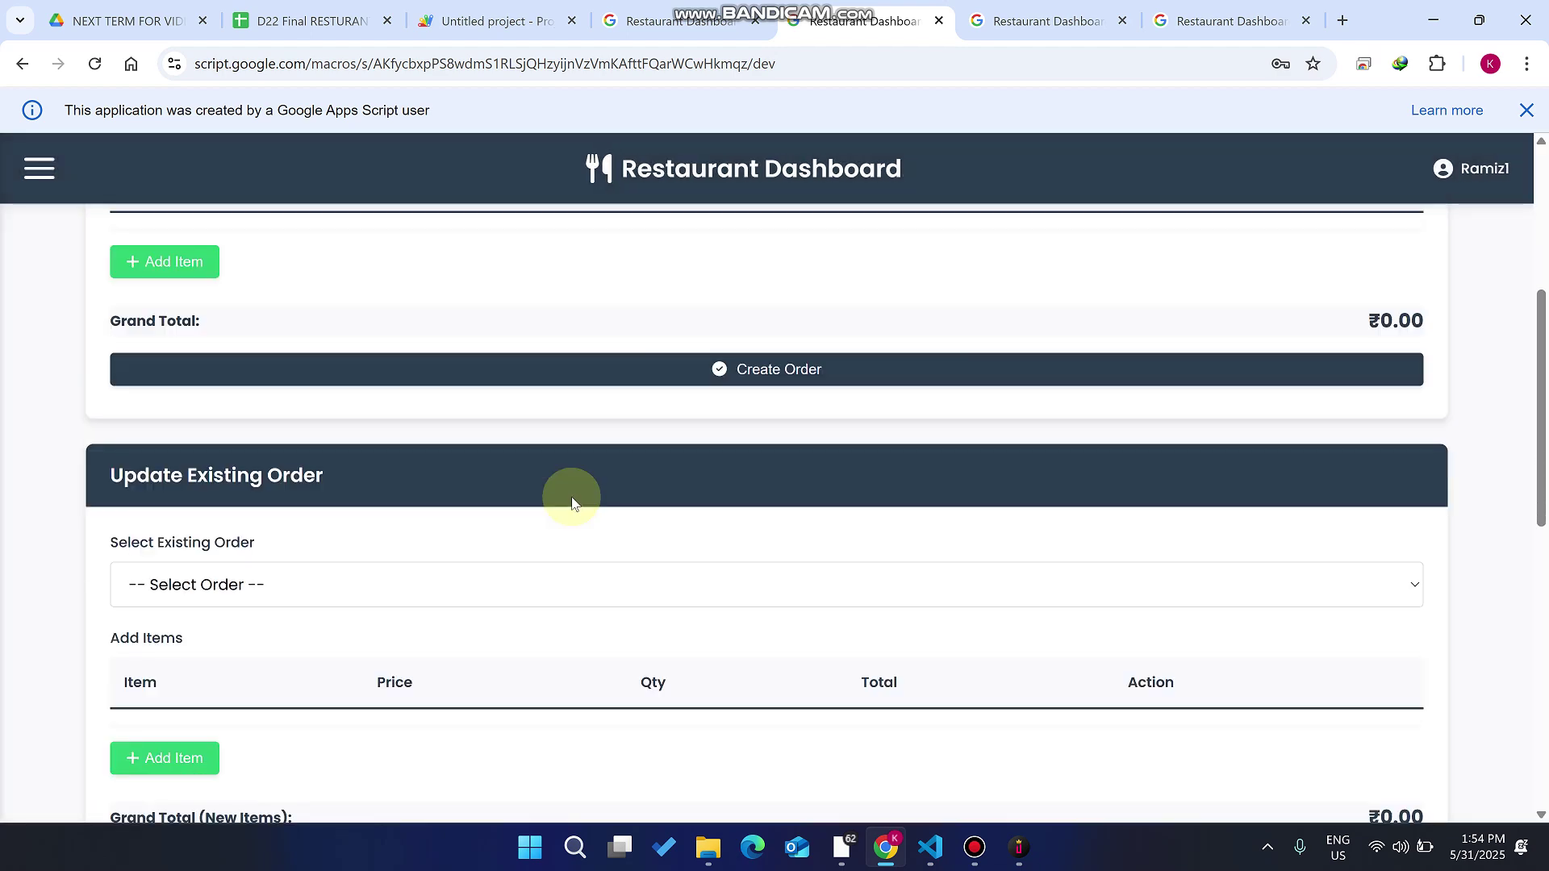
# - Add one Coke (₹100.00) to the existing T1 order, save it, and switch to the Kitchen Panel
pyautogui.scroll(5, 700, 431)
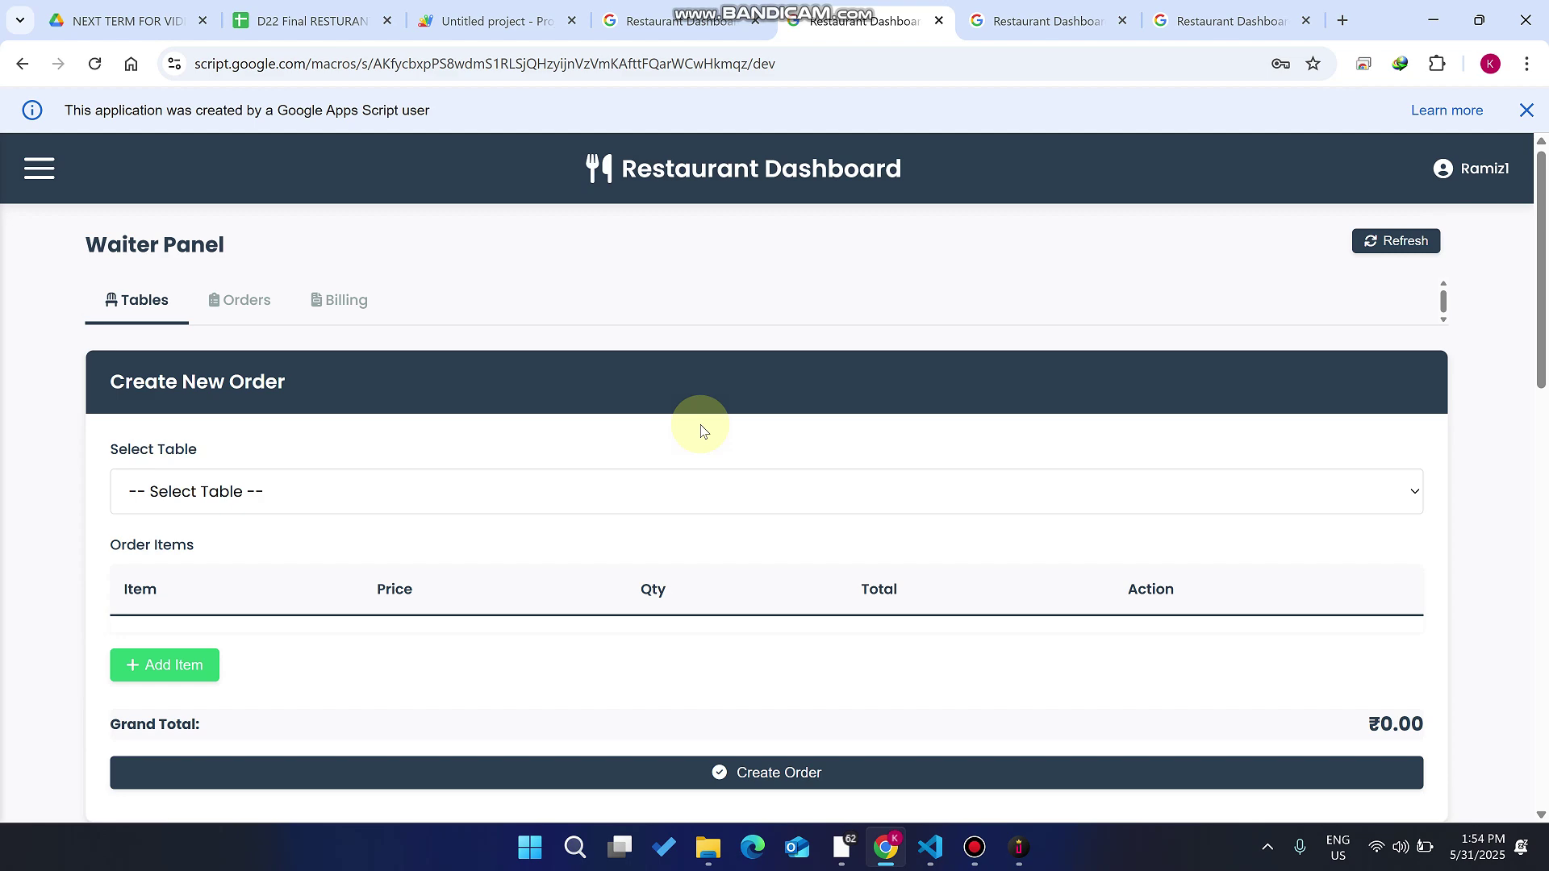
pyautogui.scroll(-7, 700, 428)
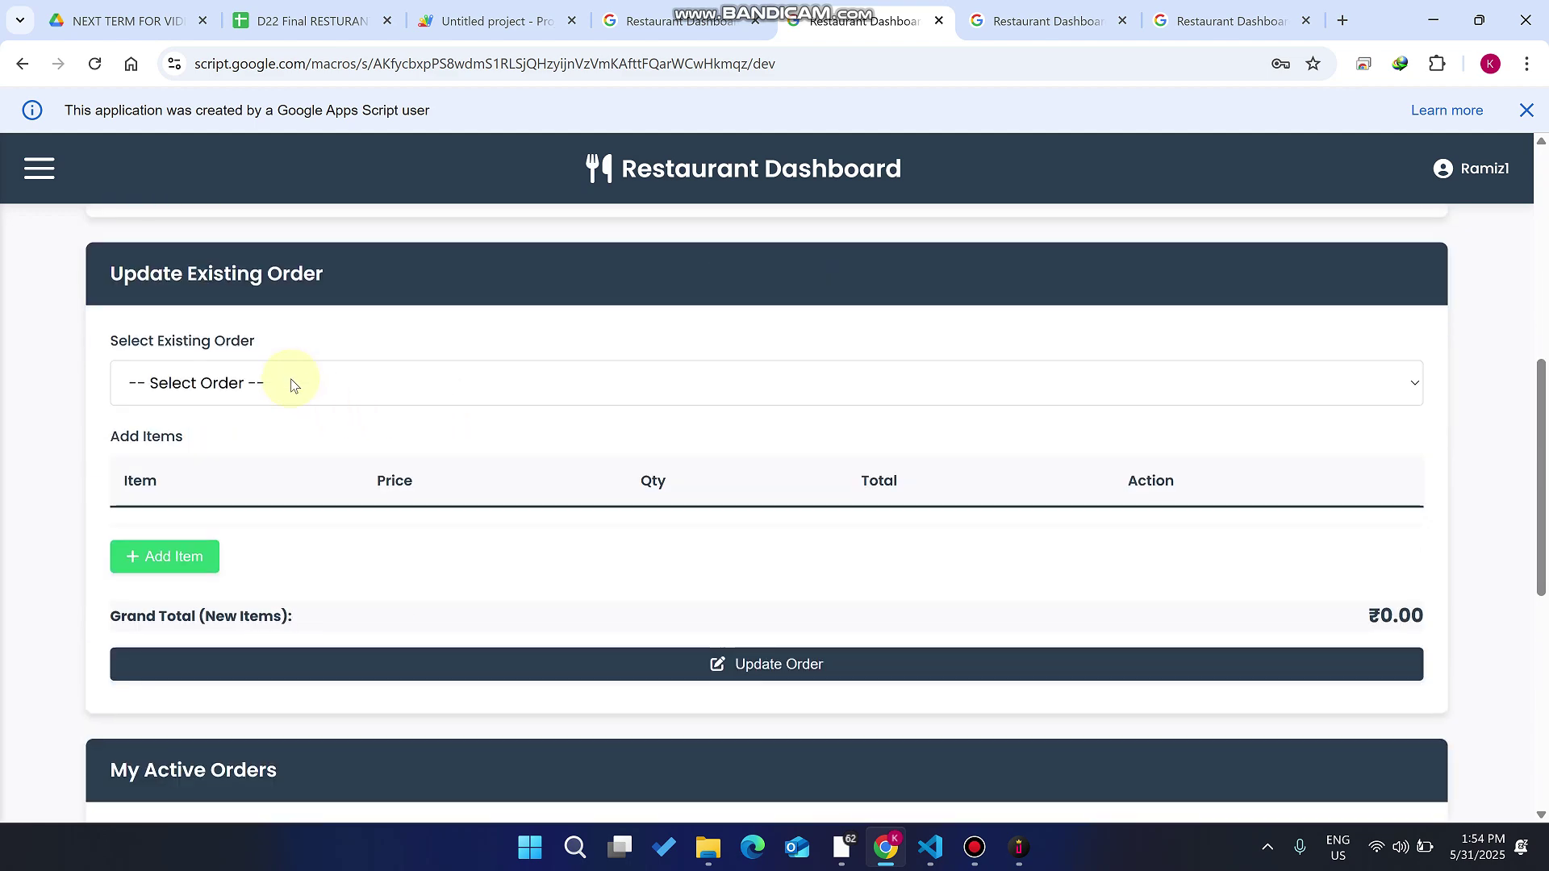
pyautogui.click(294, 385)
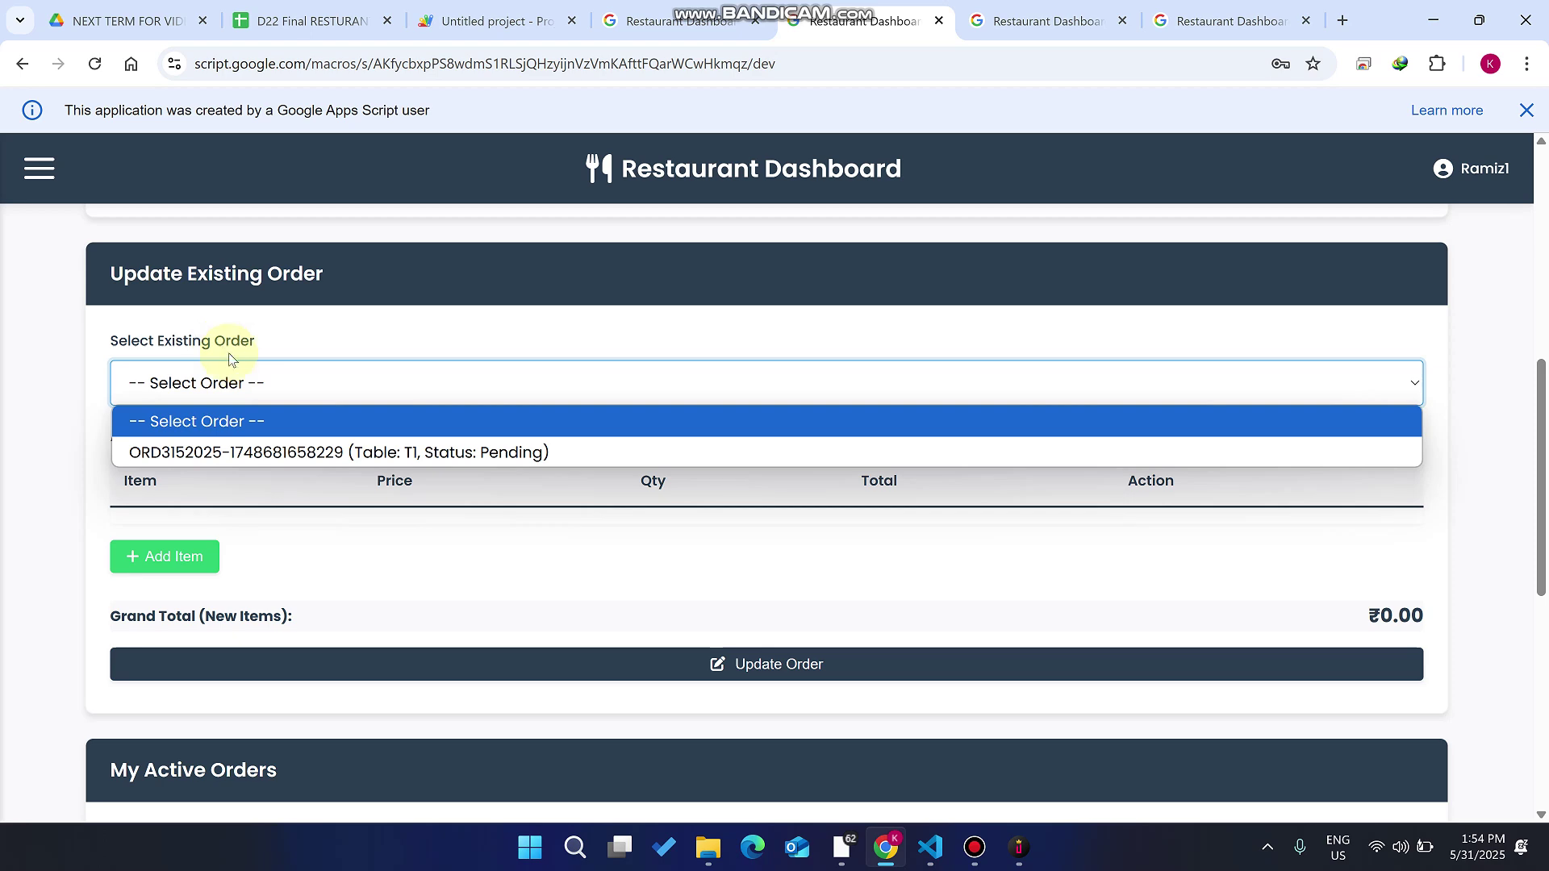
pyautogui.click(269, 452)
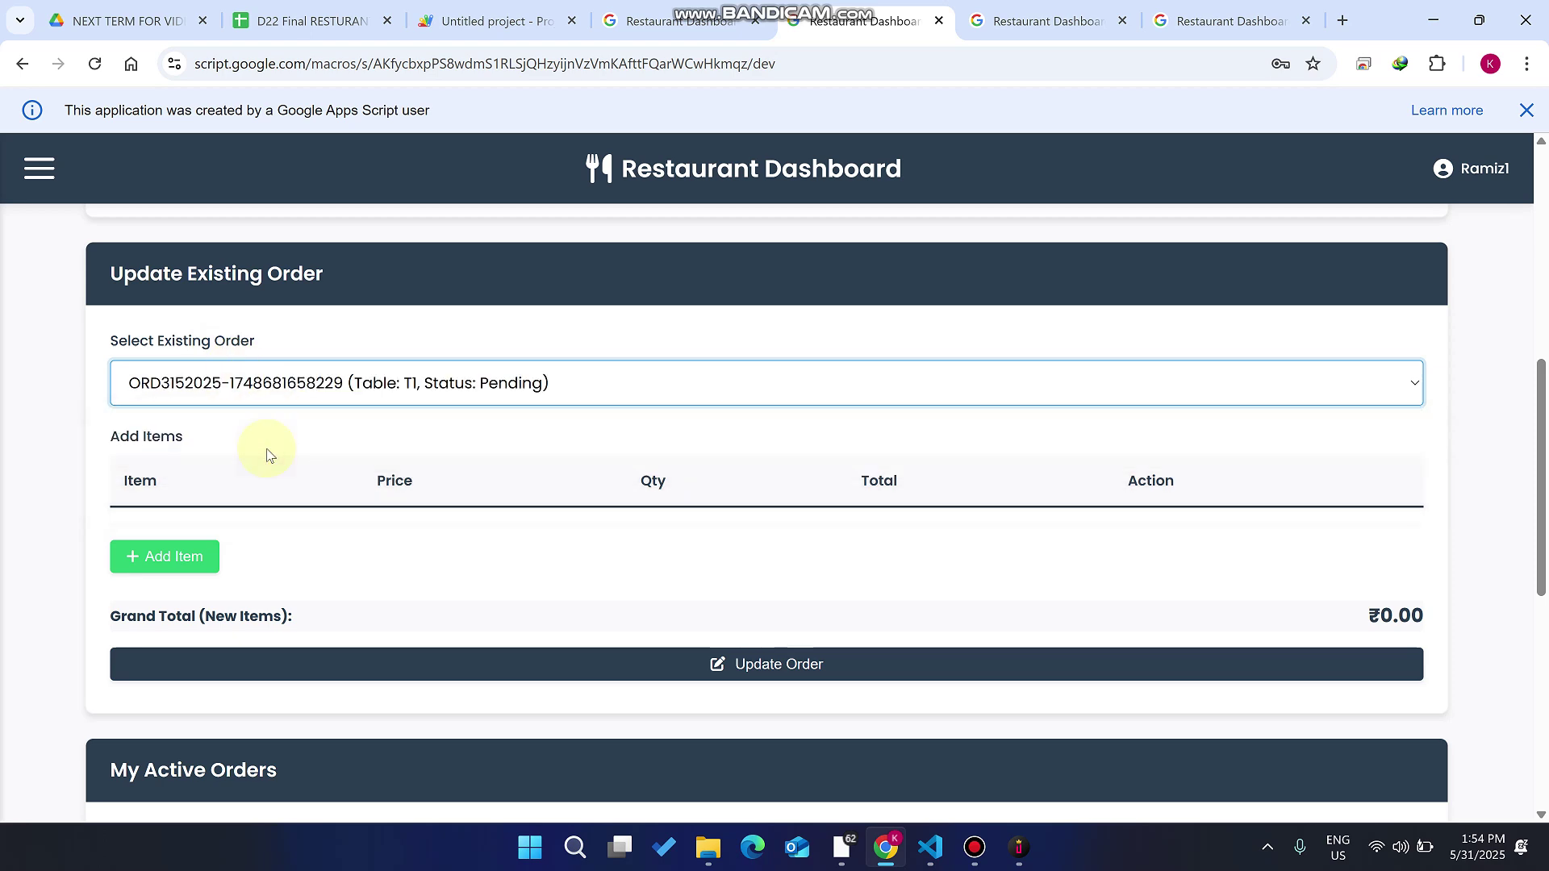
pyautogui.click(179, 555)
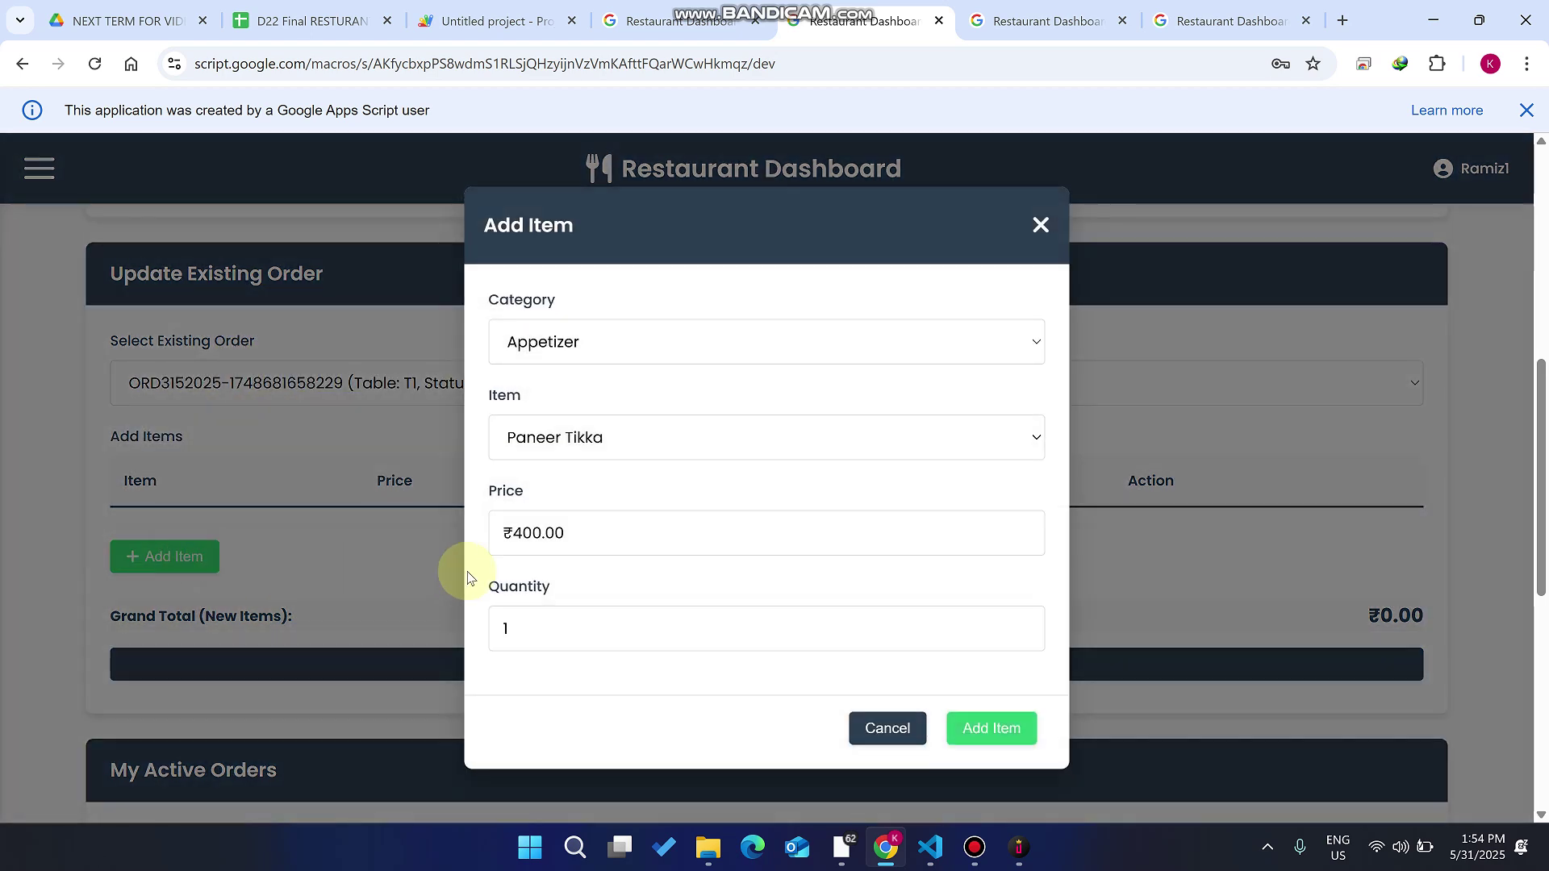
pyautogui.click(628, 339)
pyautogui.click(583, 441)
pyautogui.click(988, 728)
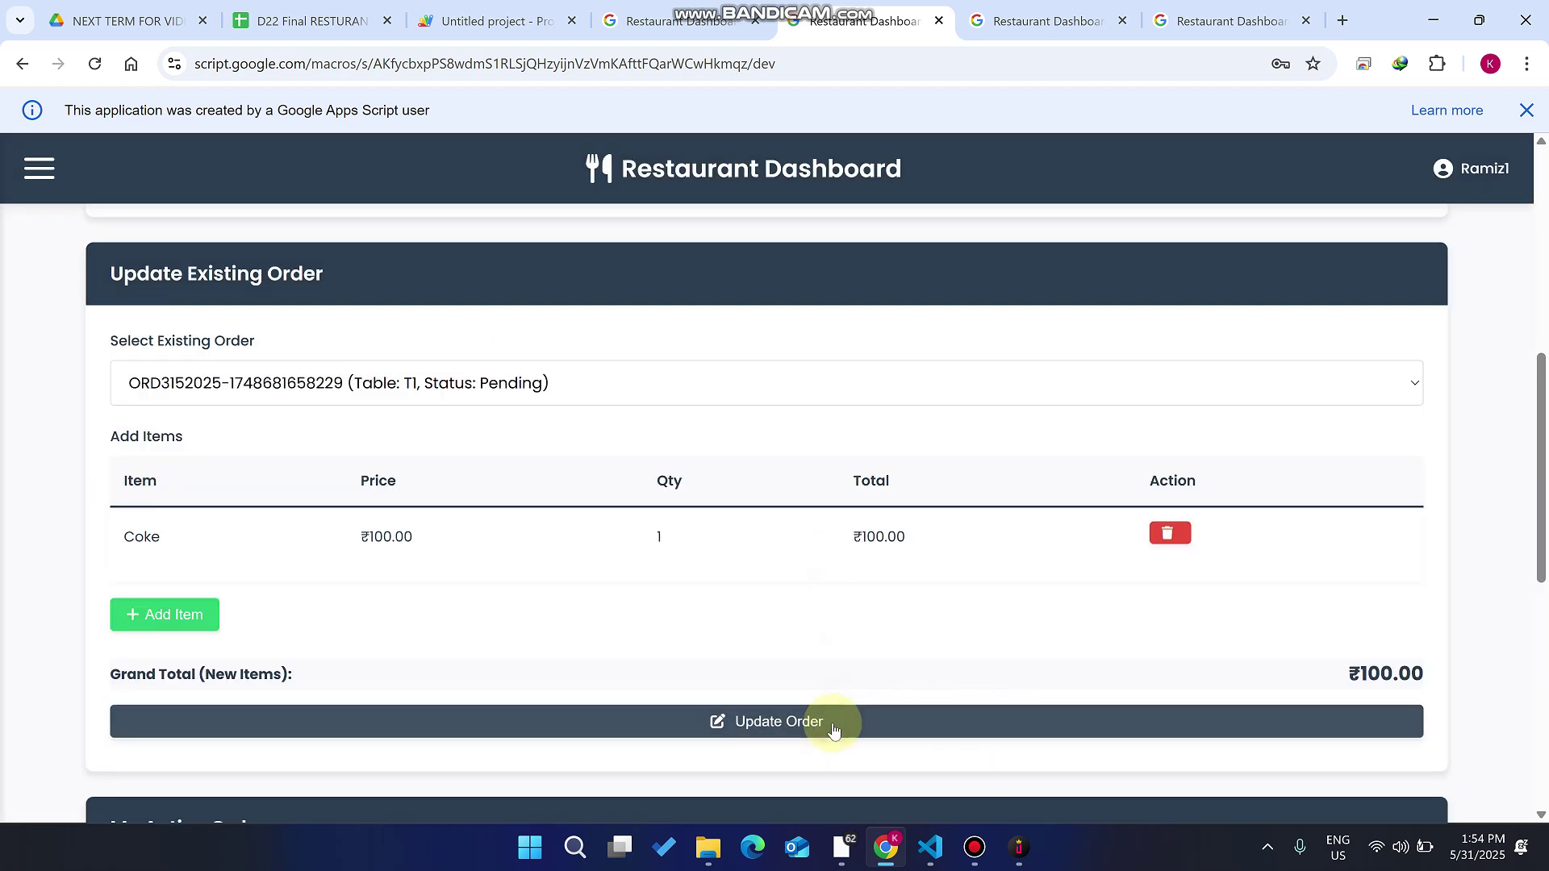
pyautogui.click(832, 730)
pyautogui.click(1040, 21)
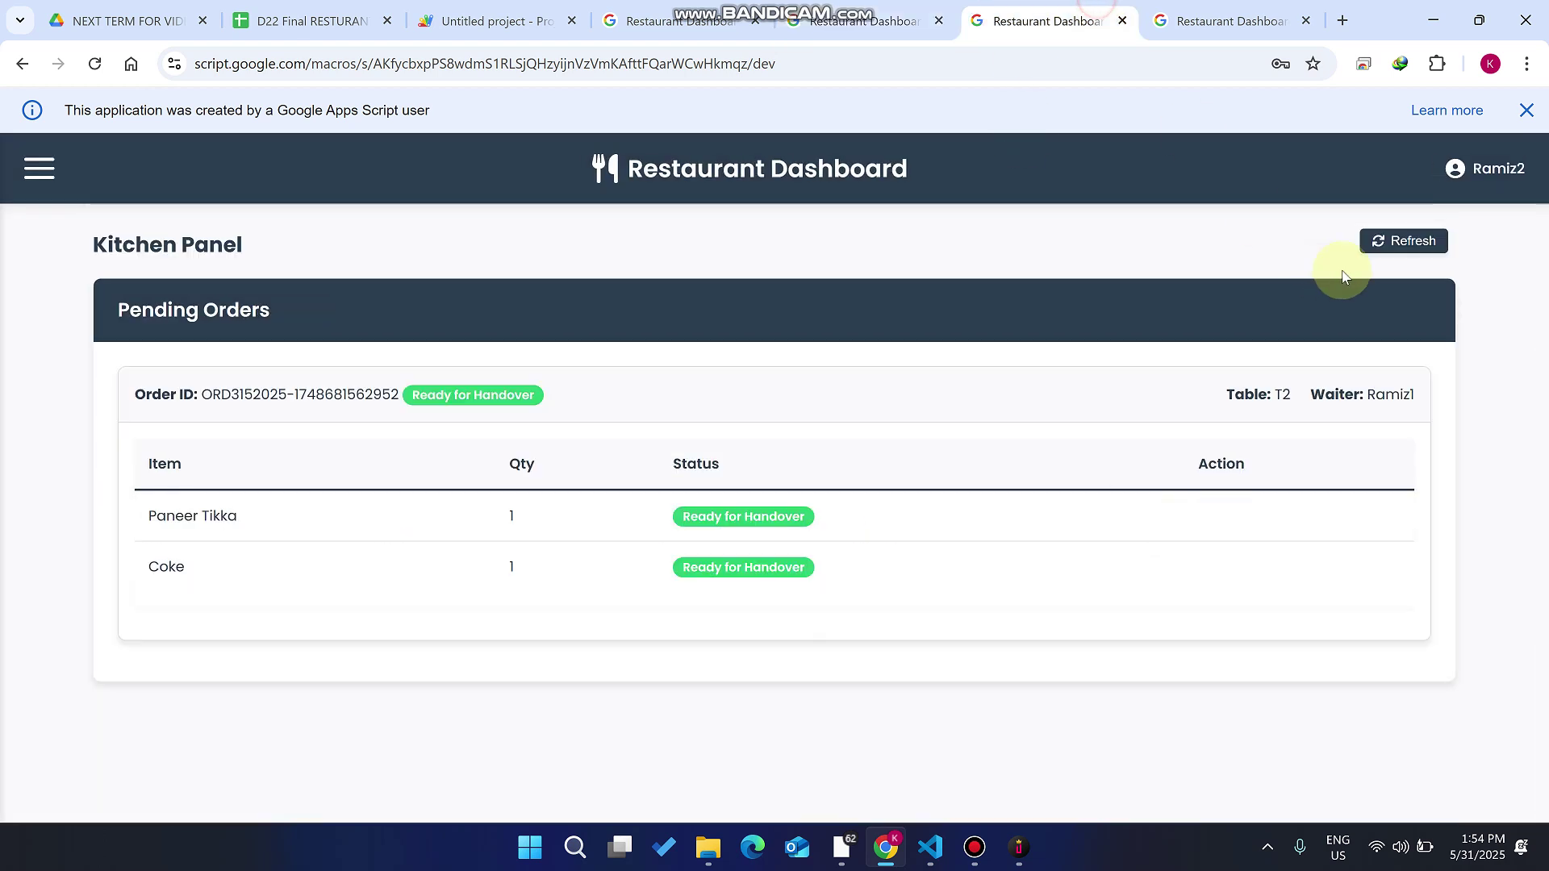
# - Refresh the kitchen orders and mark T1's Paneer Tikka and Coke Ready for Handover
pyautogui.click(1422, 253)
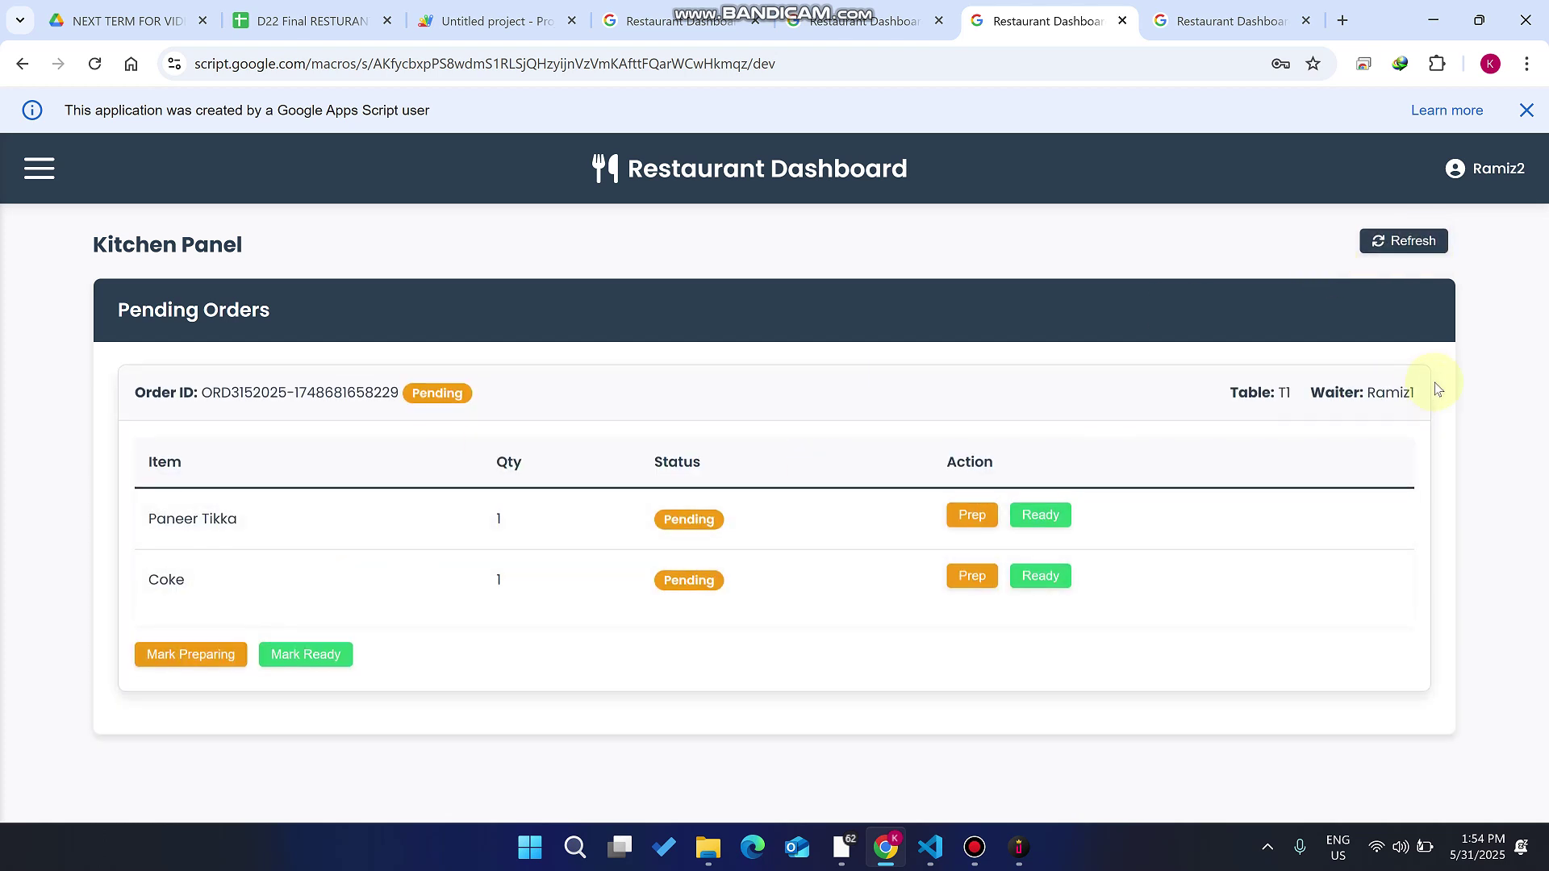
pyautogui.click(292, 660)
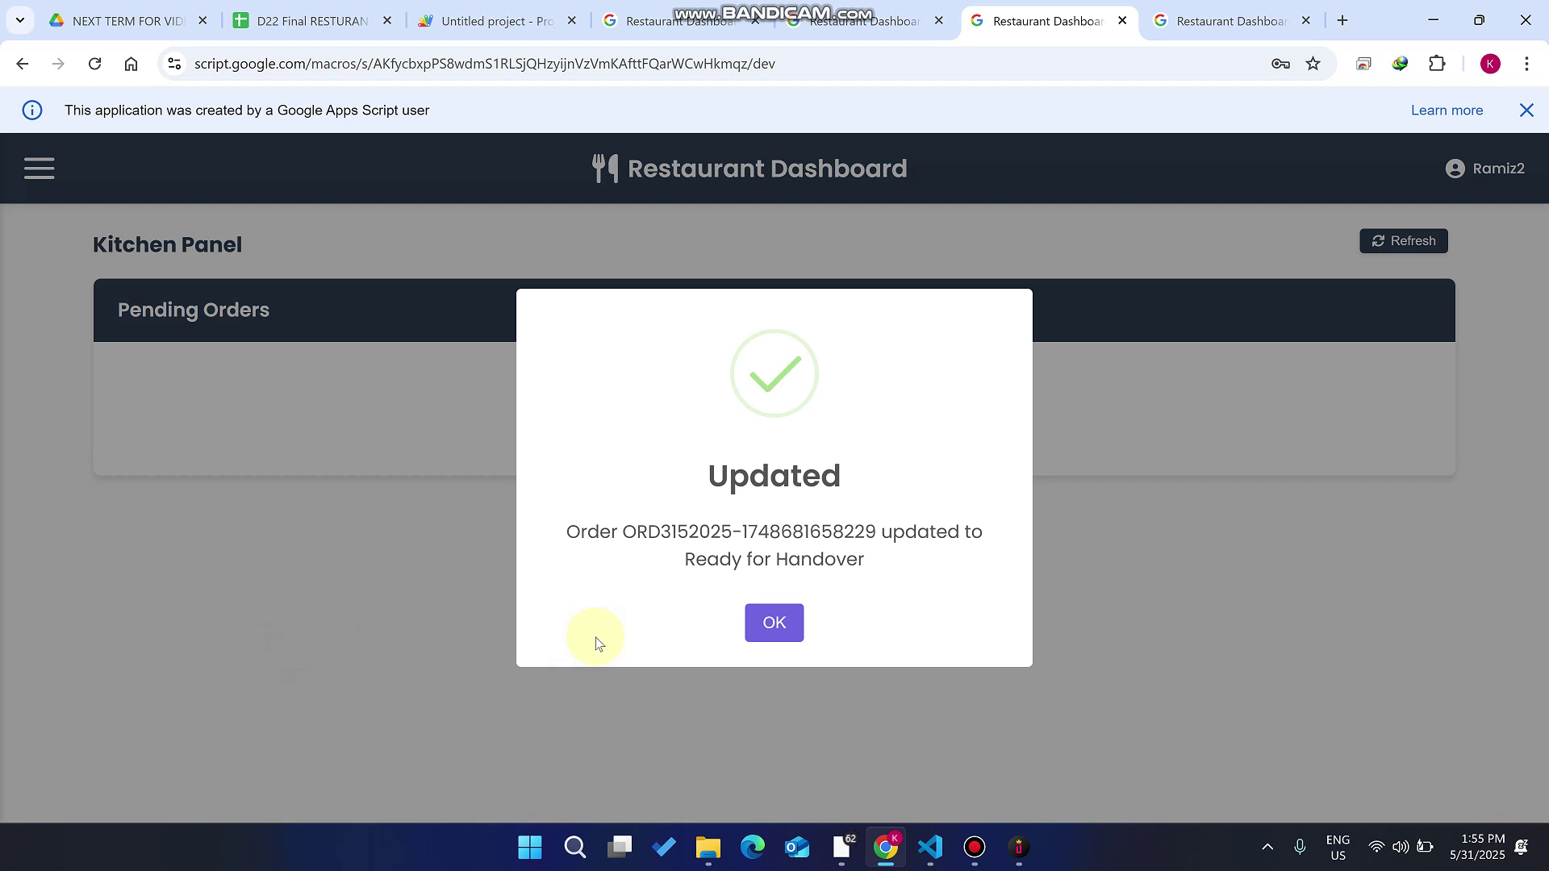
pyautogui.click(774, 621)
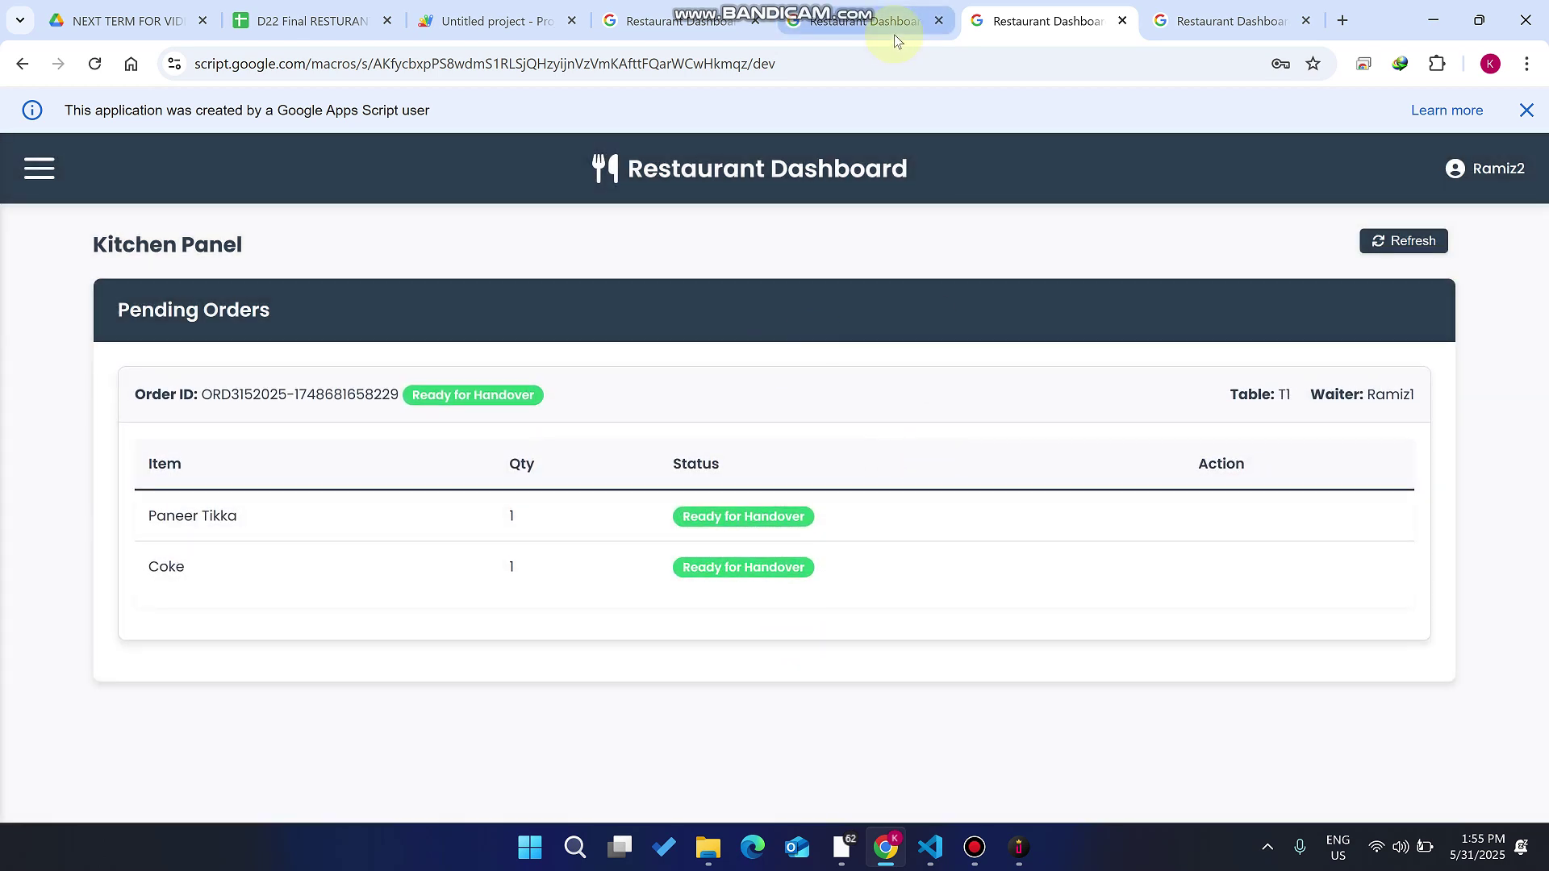
pyautogui.click(876, 8)
# - Refresh the waiter's panel and mark the T1 order as Served
pyautogui.click(771, 608)
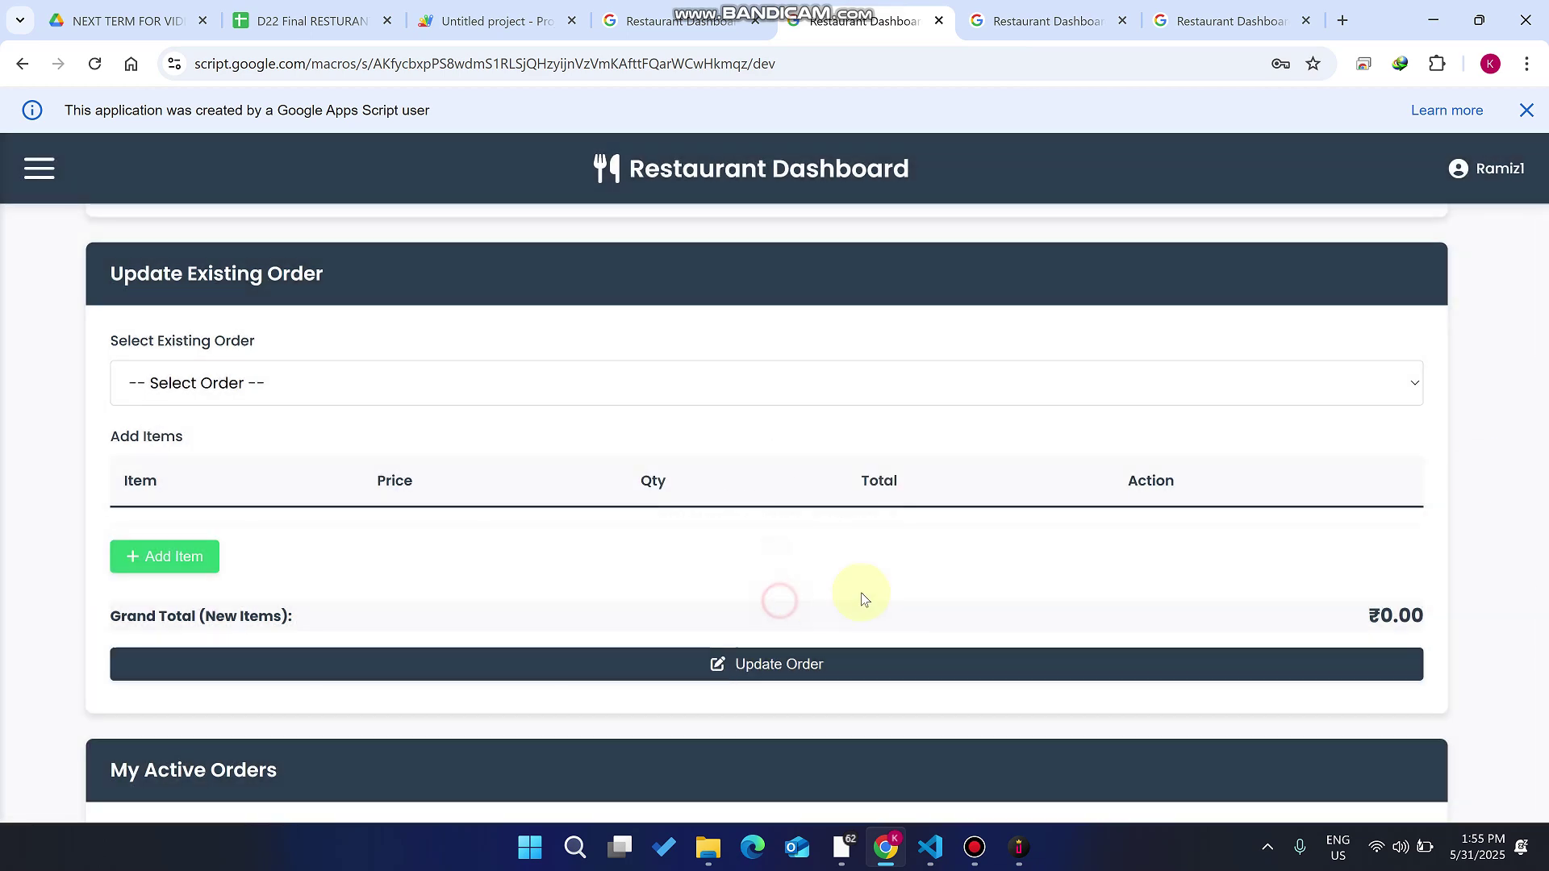
pyautogui.click(1372, 240)
pyautogui.scroll(-8, 1378, 387)
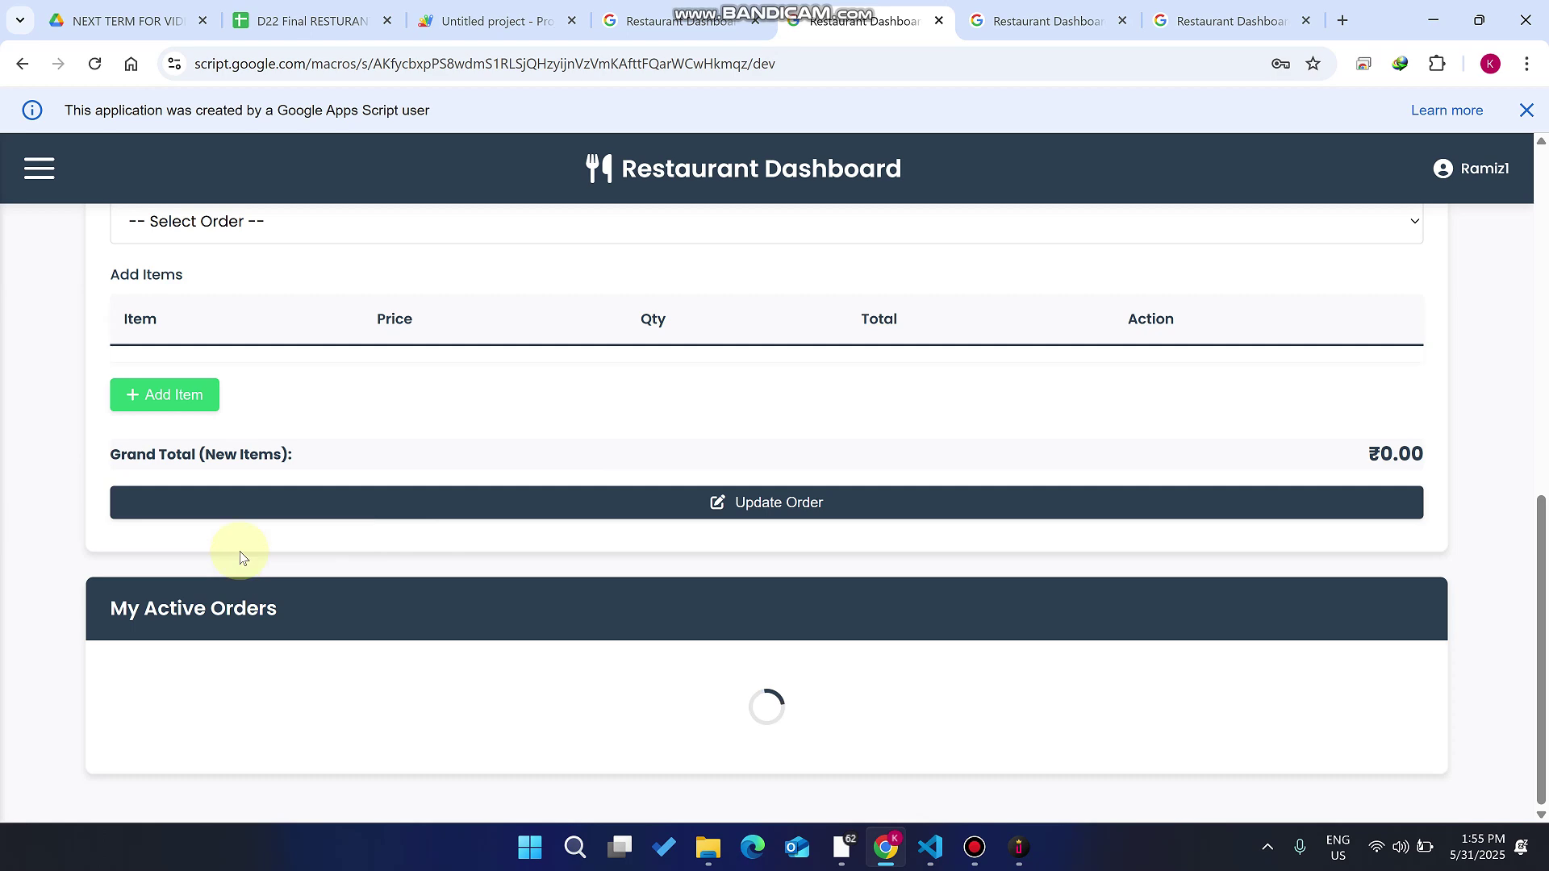
pyautogui.moveTo(293, 605); pyautogui.dragTo(109, 622)
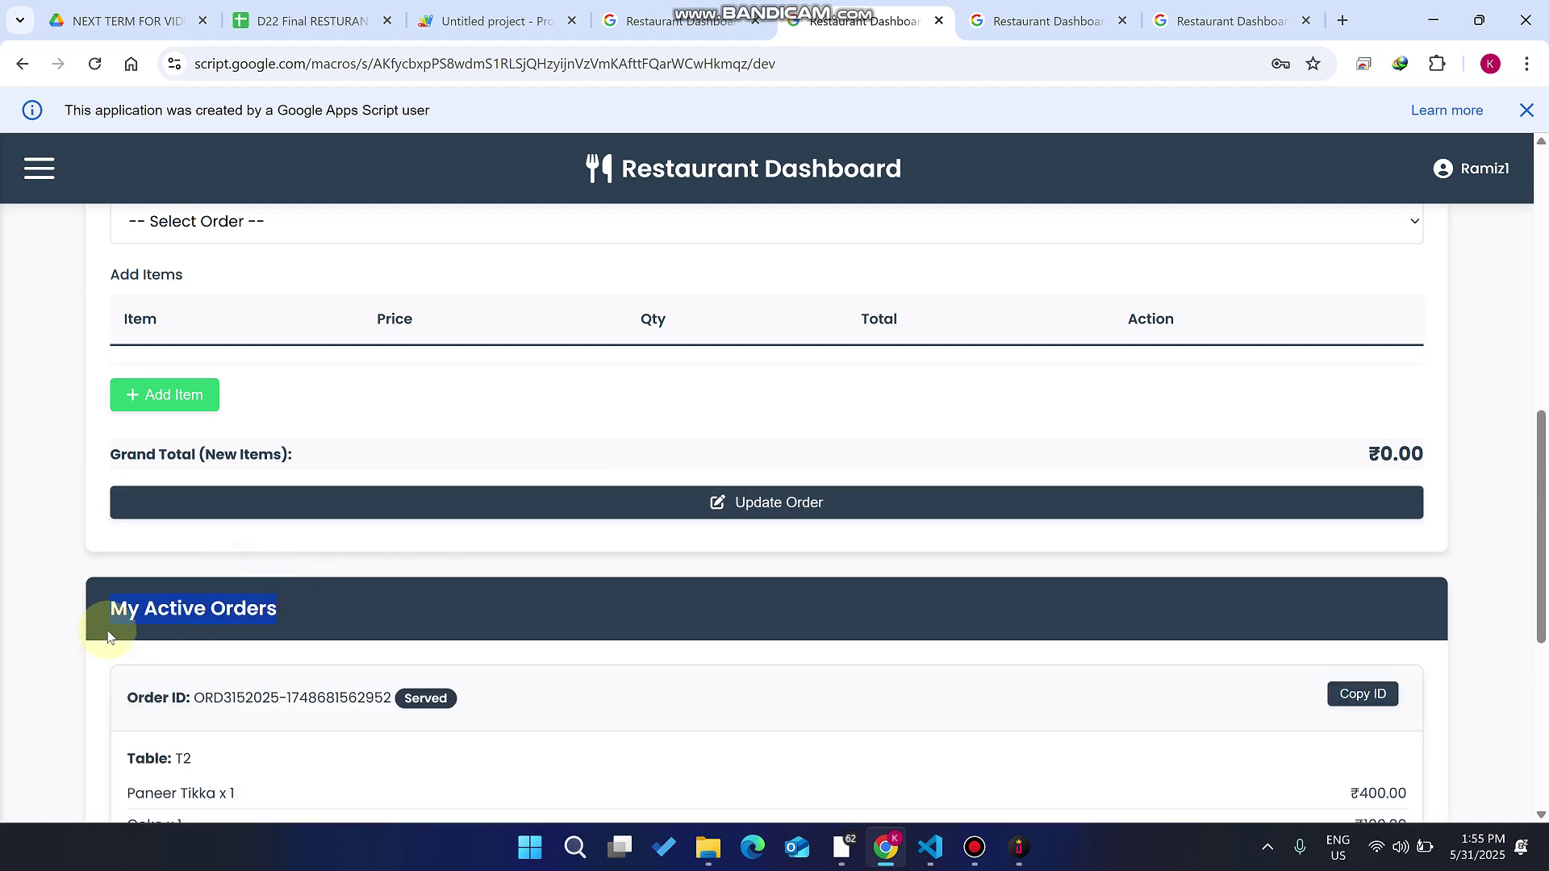
pyautogui.scroll(-6, 258, 571)
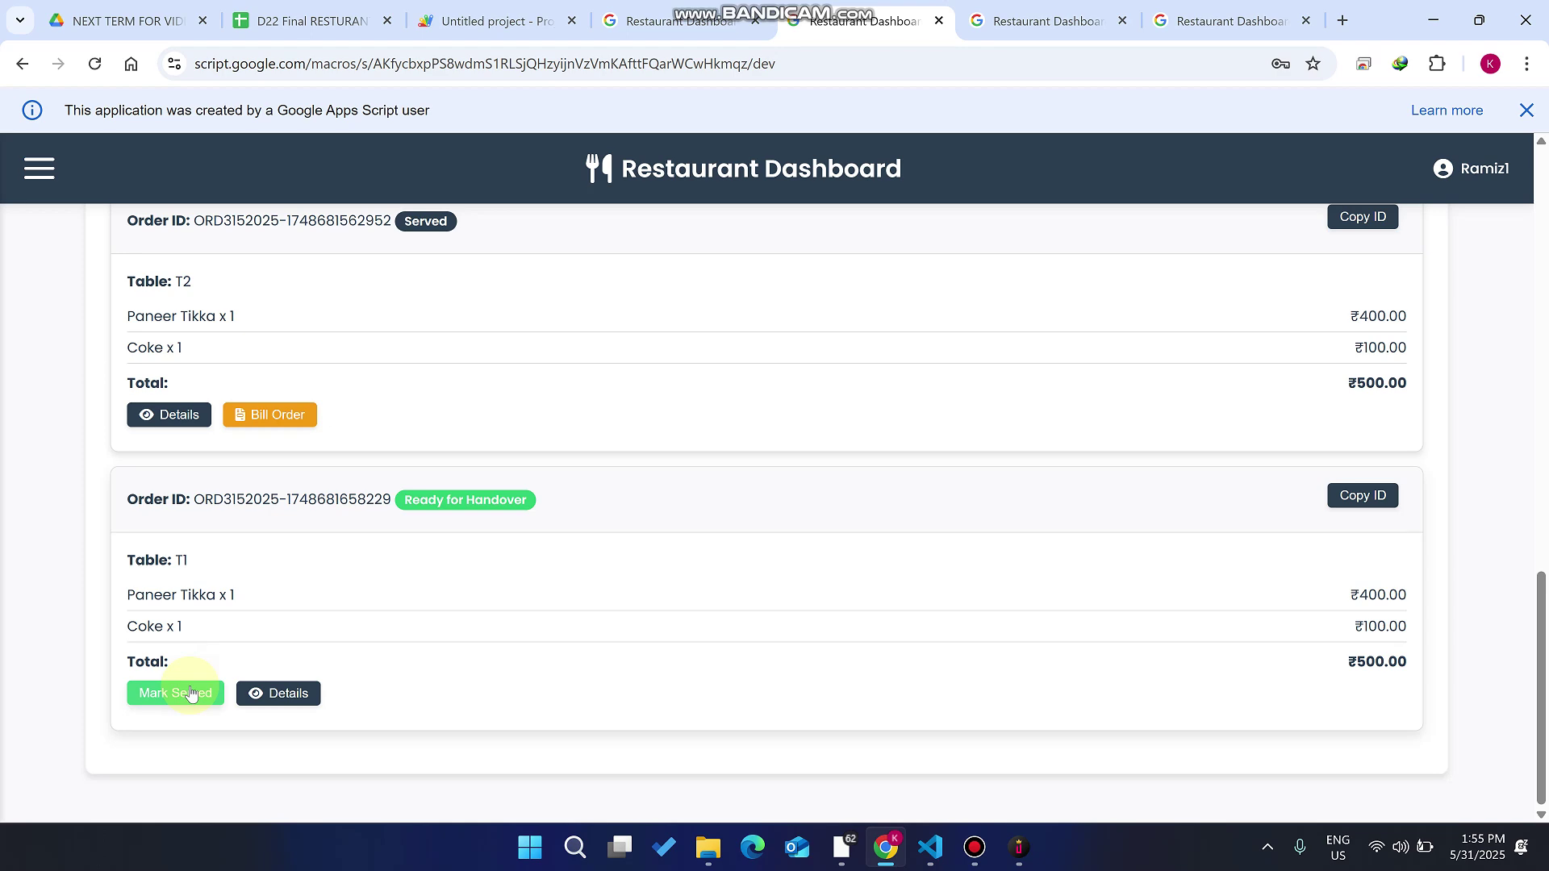
pyautogui.click(191, 693)
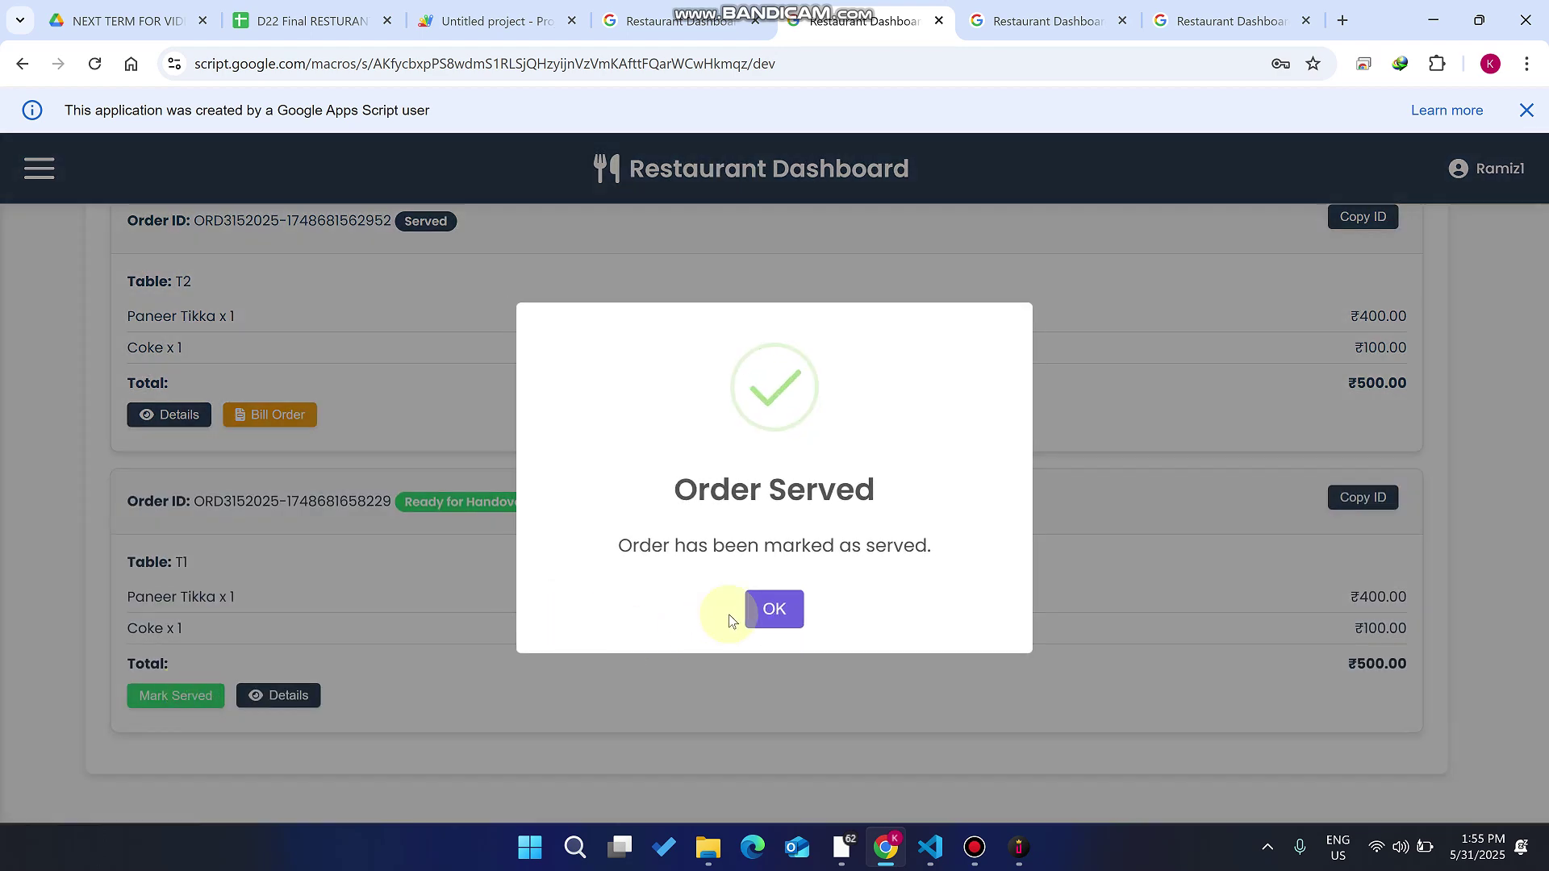
pyautogui.click(768, 597)
# - Load the bill for the served T2 order, then return to the admin's Menu Items list
pyautogui.scroll(3, 517, 510)
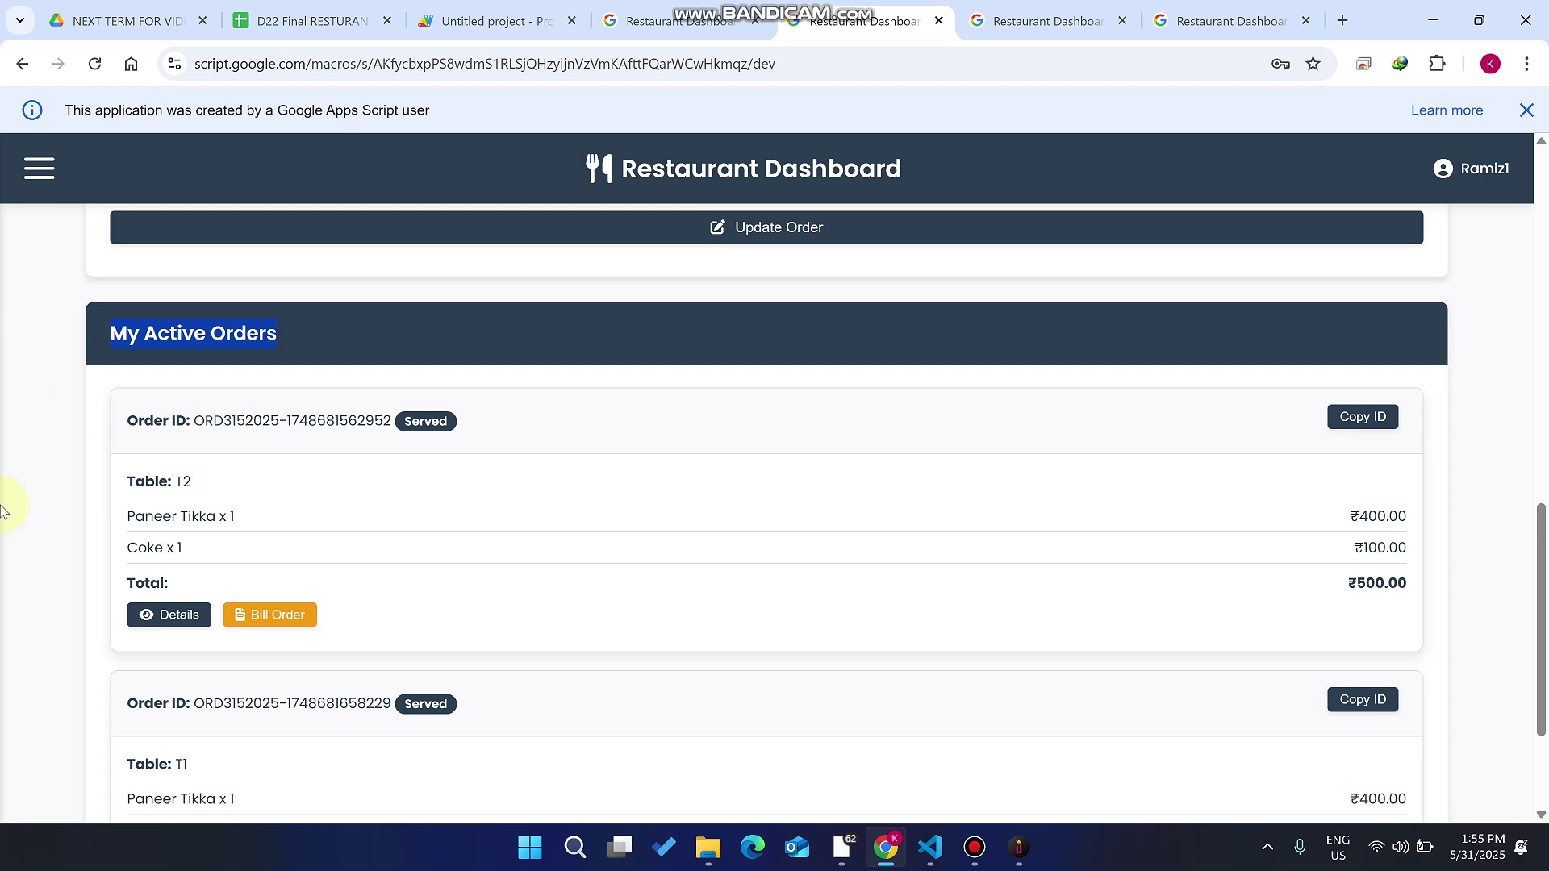
pyautogui.click(287, 617)
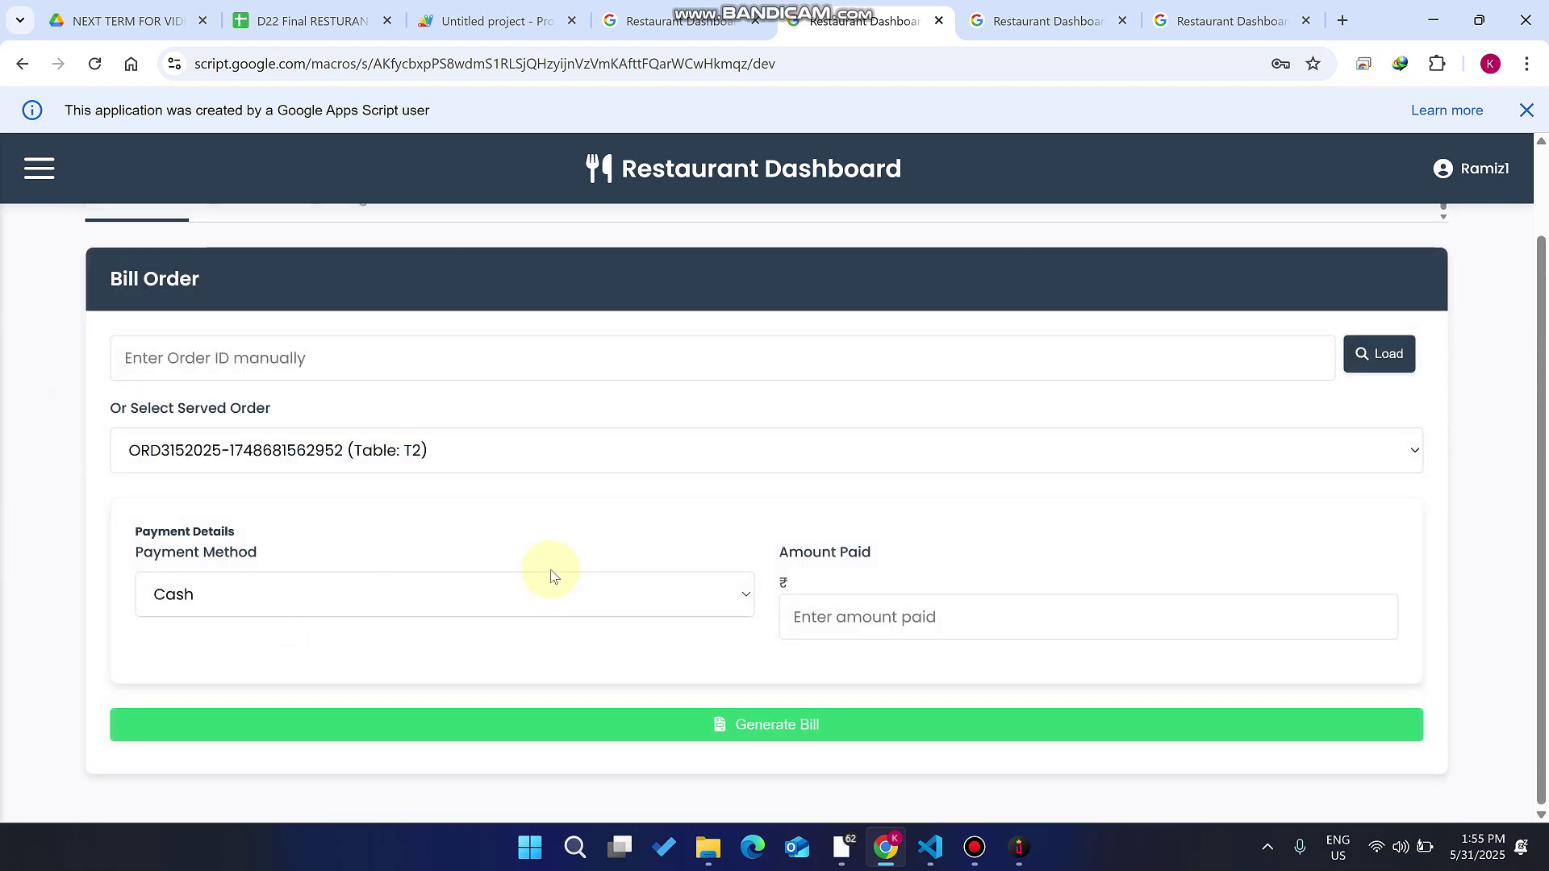
pyautogui.moveTo(643, 9)
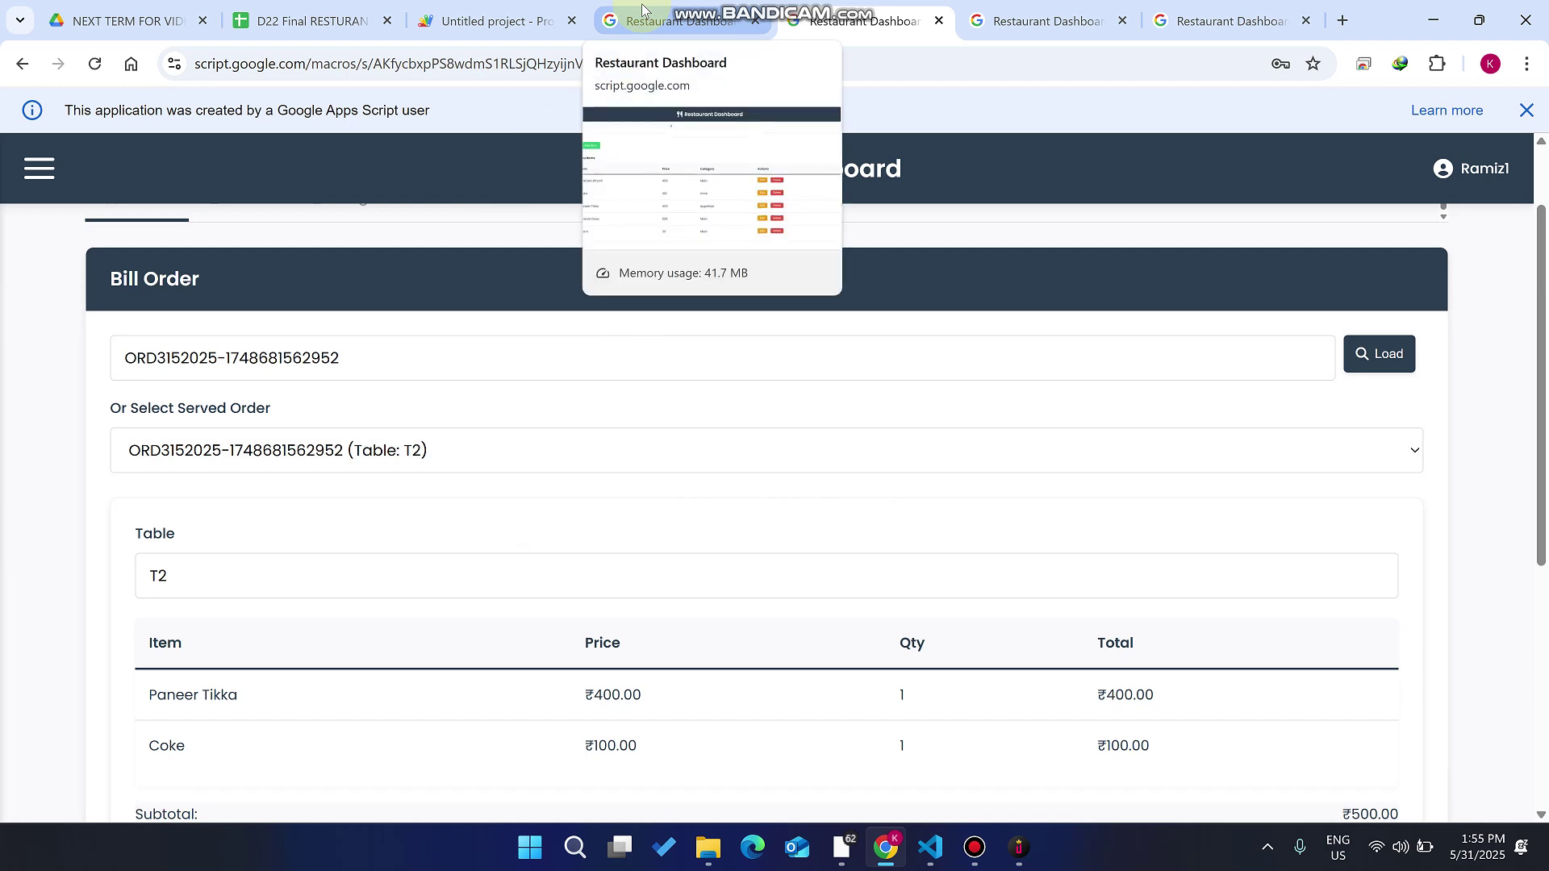
pyautogui.click(643, 9)
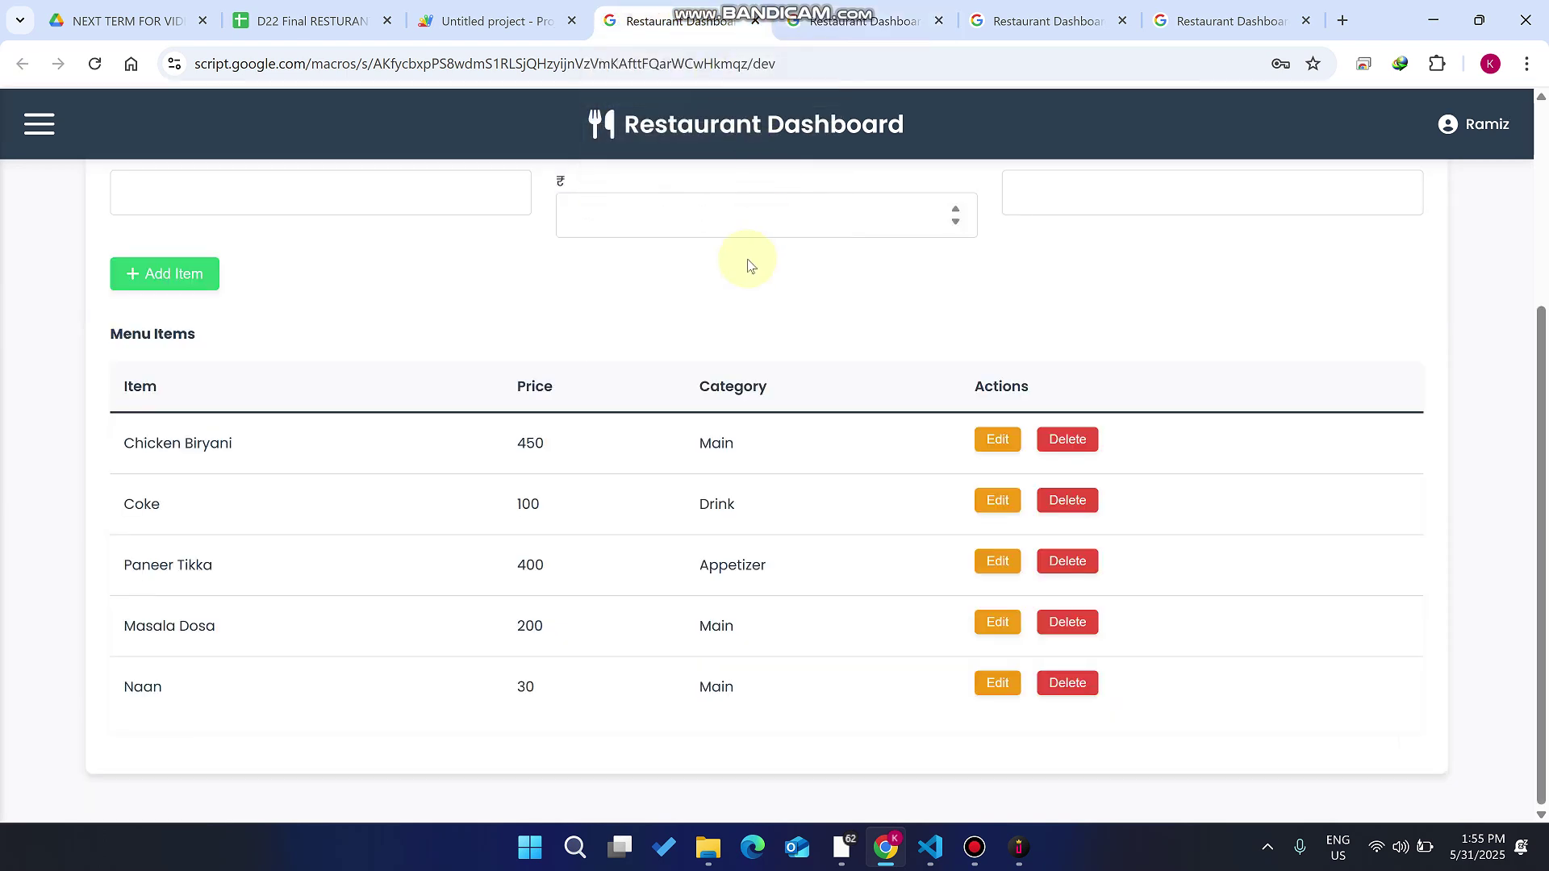
# - Look over the finance records and the Dashboard's ₹7552.00 revenue figure
pyautogui.click(1013, 252)
pyautogui.scroll(-8, 1013, 318)
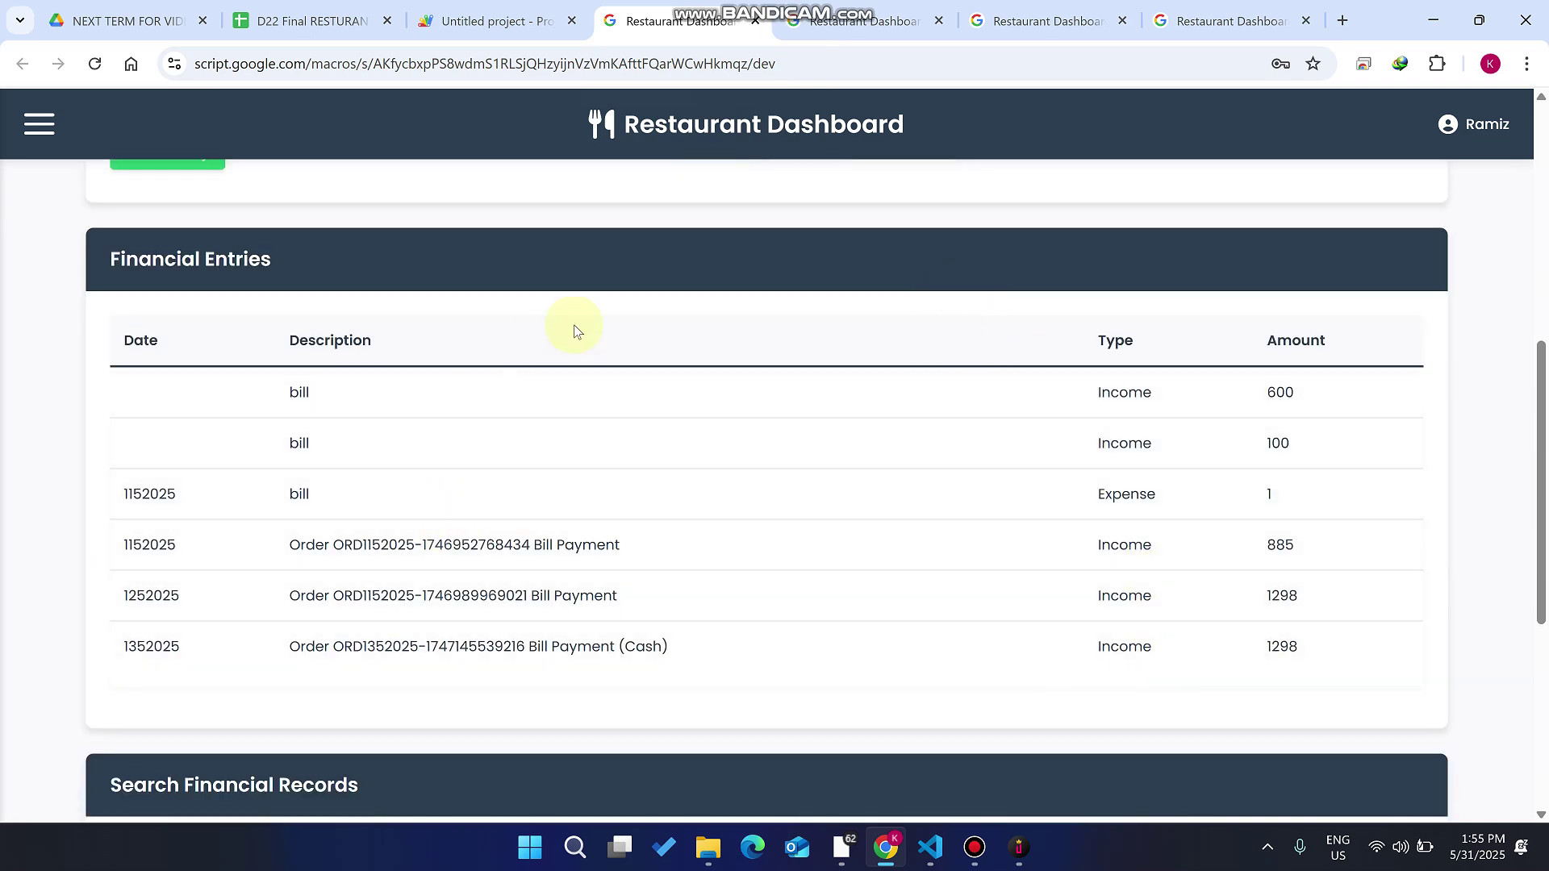
pyautogui.scroll(8, 666, 342)
pyautogui.click(153, 257)
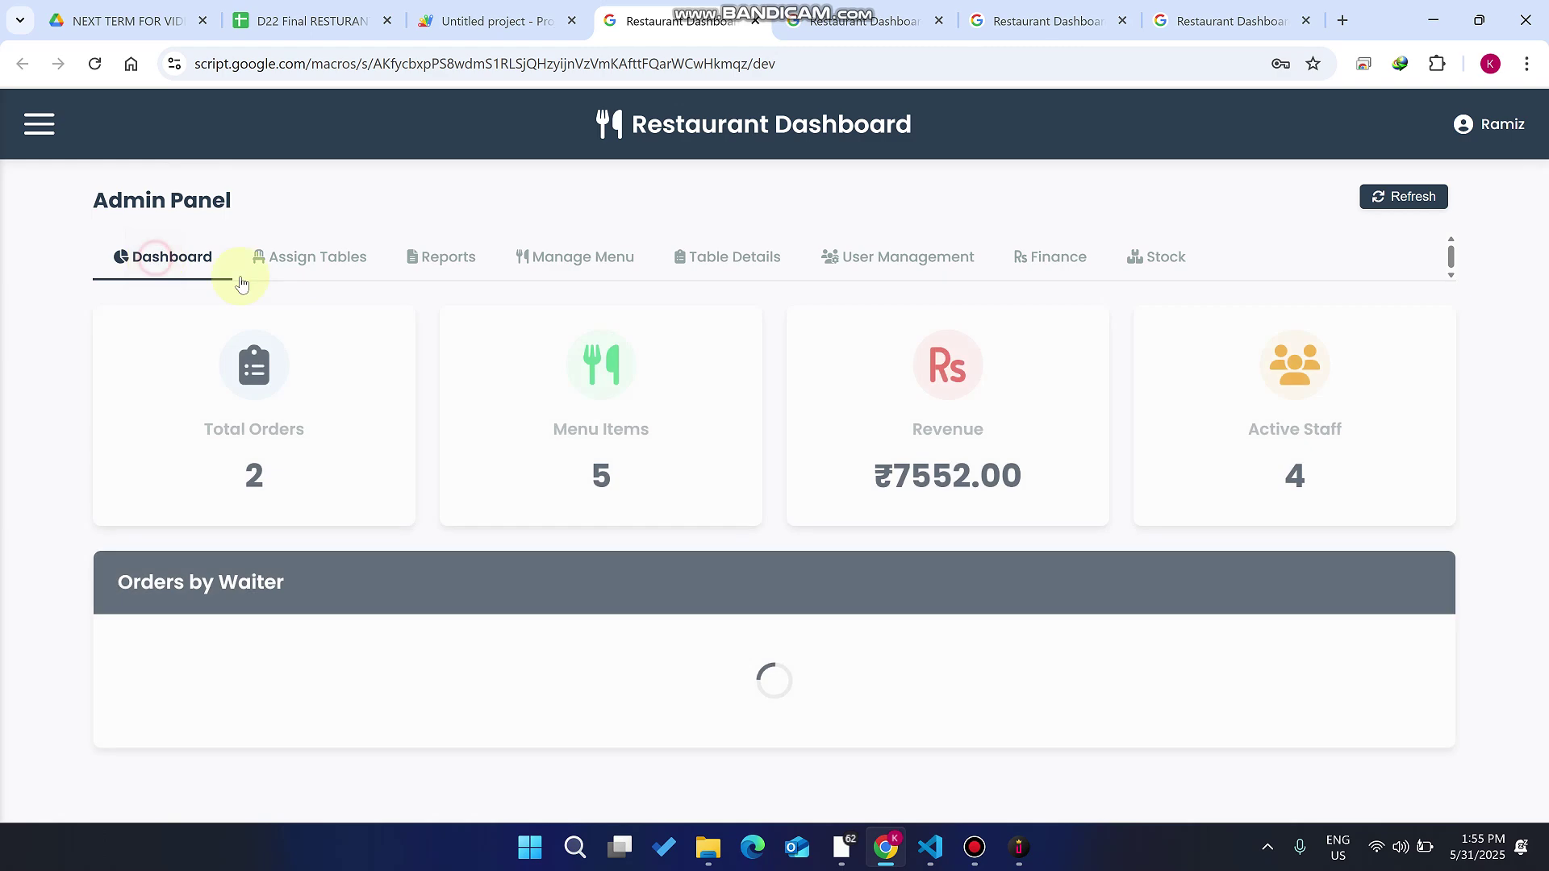
pyautogui.moveTo(970, 479); pyautogui.dragTo(893, 482)
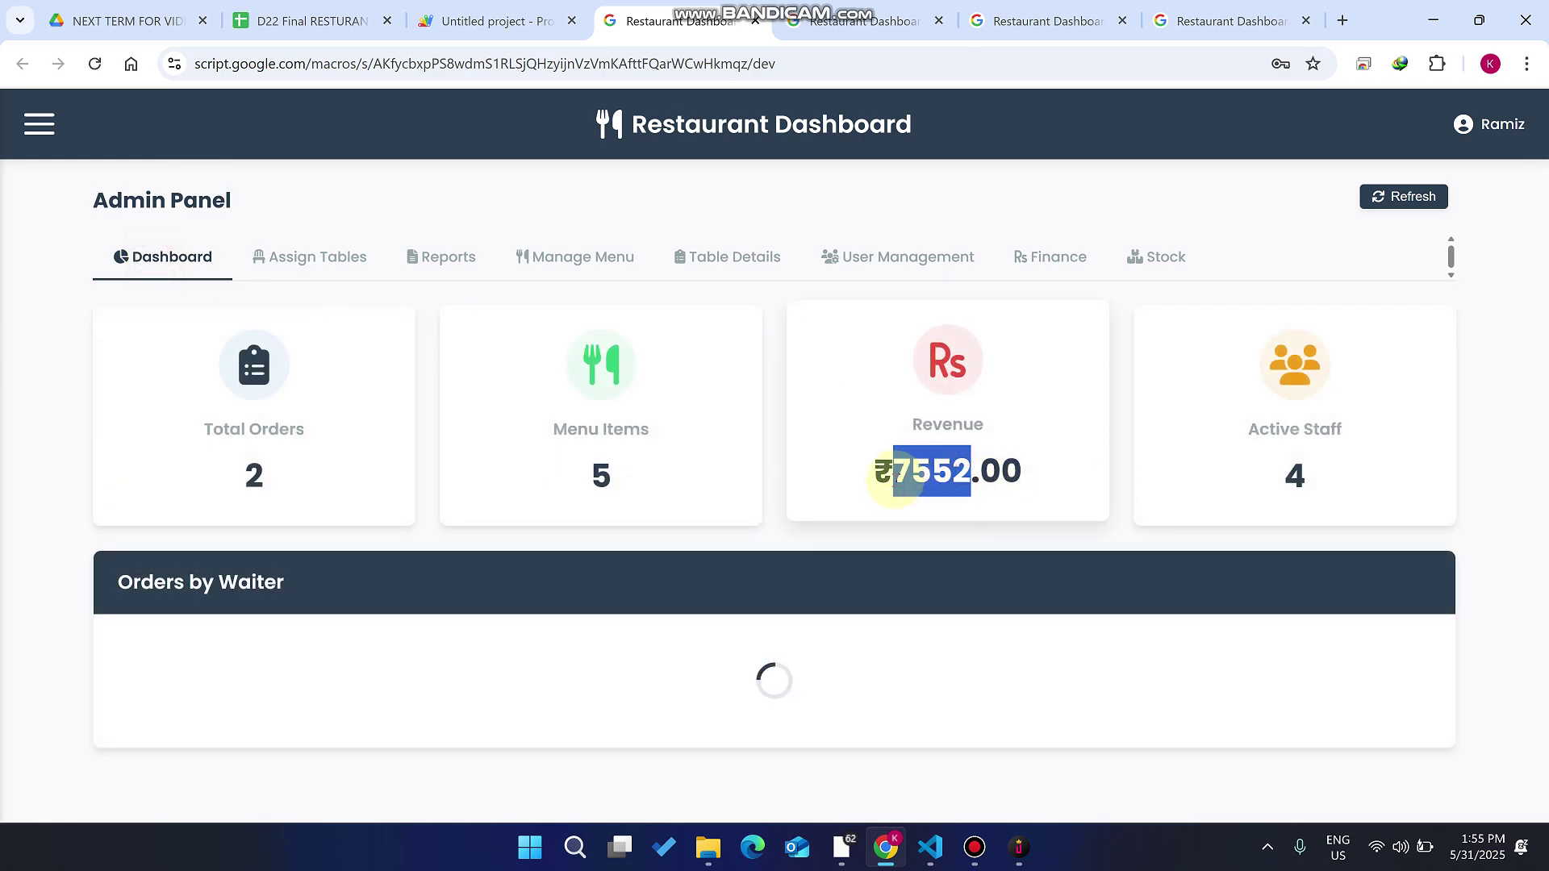
# - Recheck the finance records, then bring up the Kitchen Panel's pending orders
pyautogui.click(1049, 256)
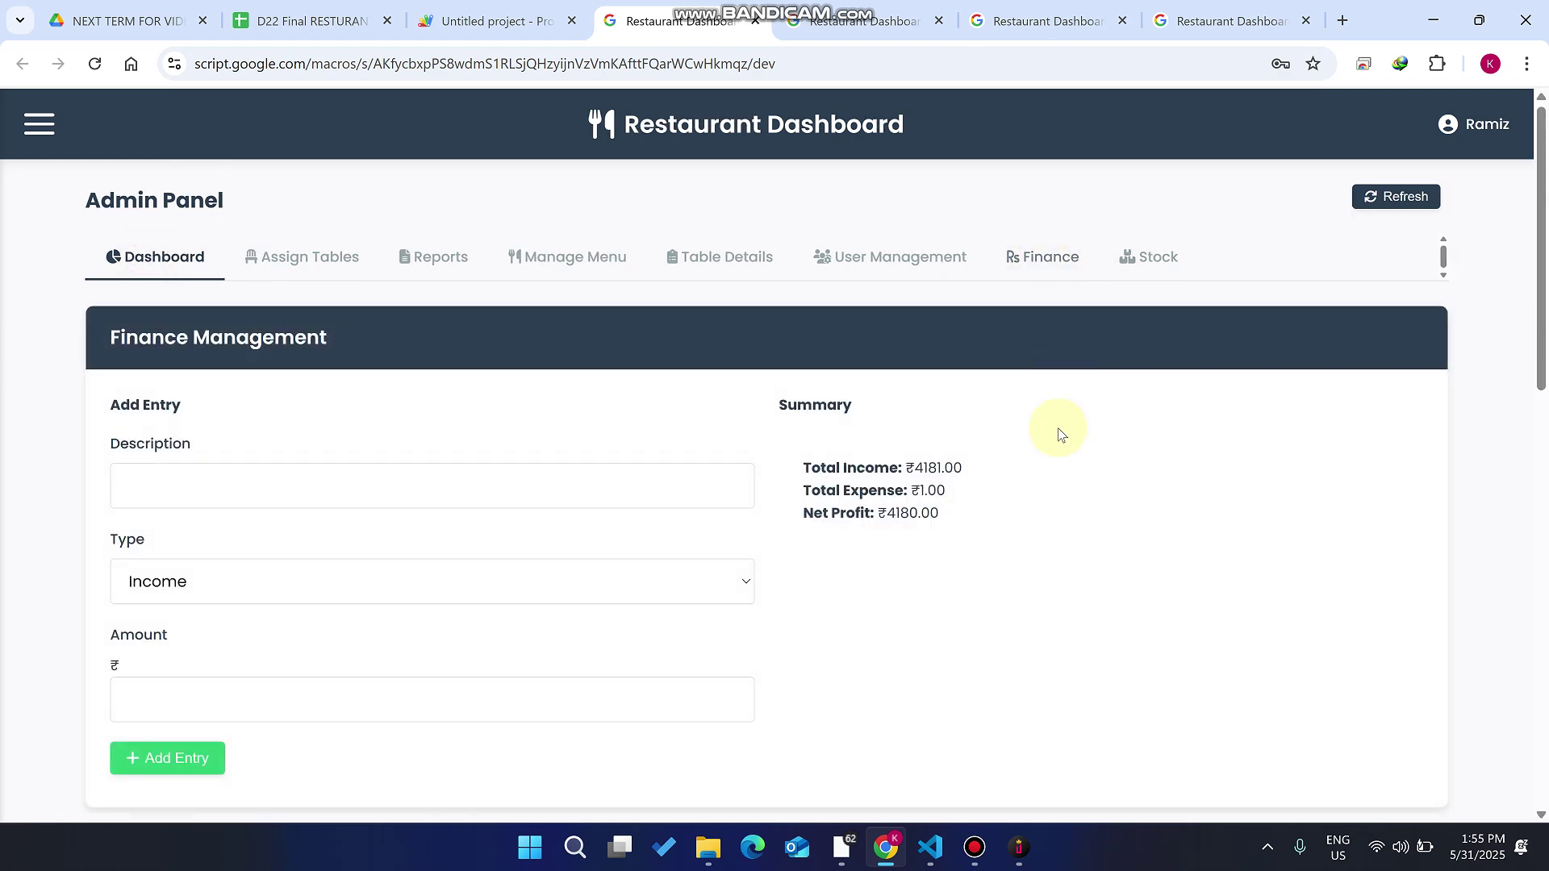
pyautogui.scroll(-7, 1060, 436)
pyautogui.scroll(-1, 1060, 435)
pyautogui.moveTo(1342, 538); pyautogui.dragTo(168, 264)
pyautogui.click(1032, 19)
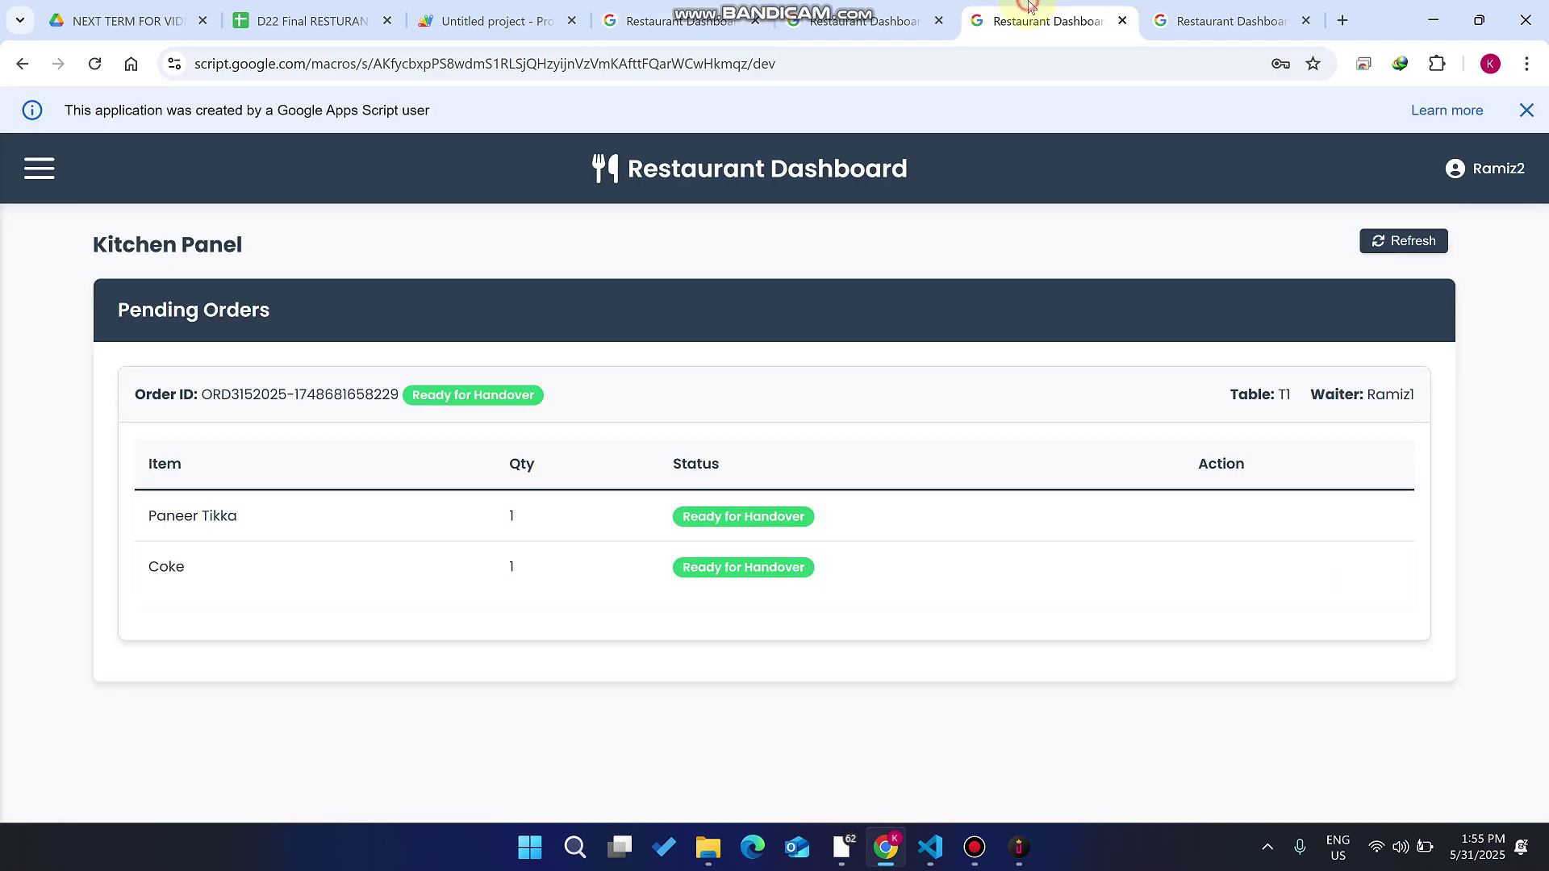
# - On the waiter's T2 Bill Order form, set the payment method to Cash
pyautogui.click(856, 10)
pyautogui.scroll(-6, 463, 512)
pyautogui.scroll(5, 464, 512)
pyautogui.scroll(2, 553, 483)
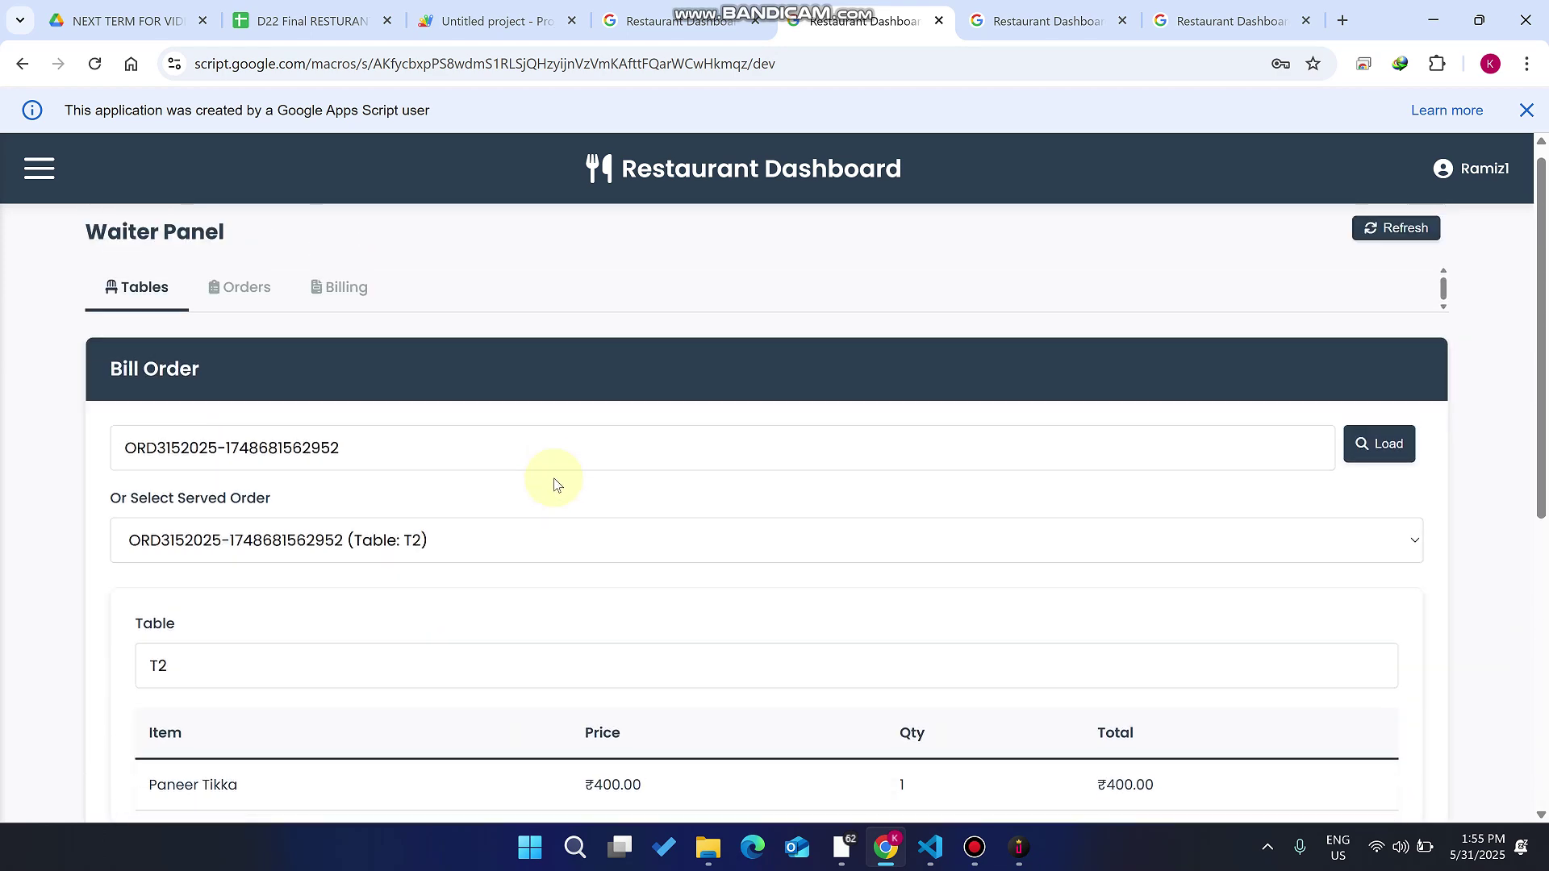
pyautogui.scroll(-2, 371, 450)
pyautogui.scroll(1, 375, 453)
pyautogui.scroll(-1, 373, 453)
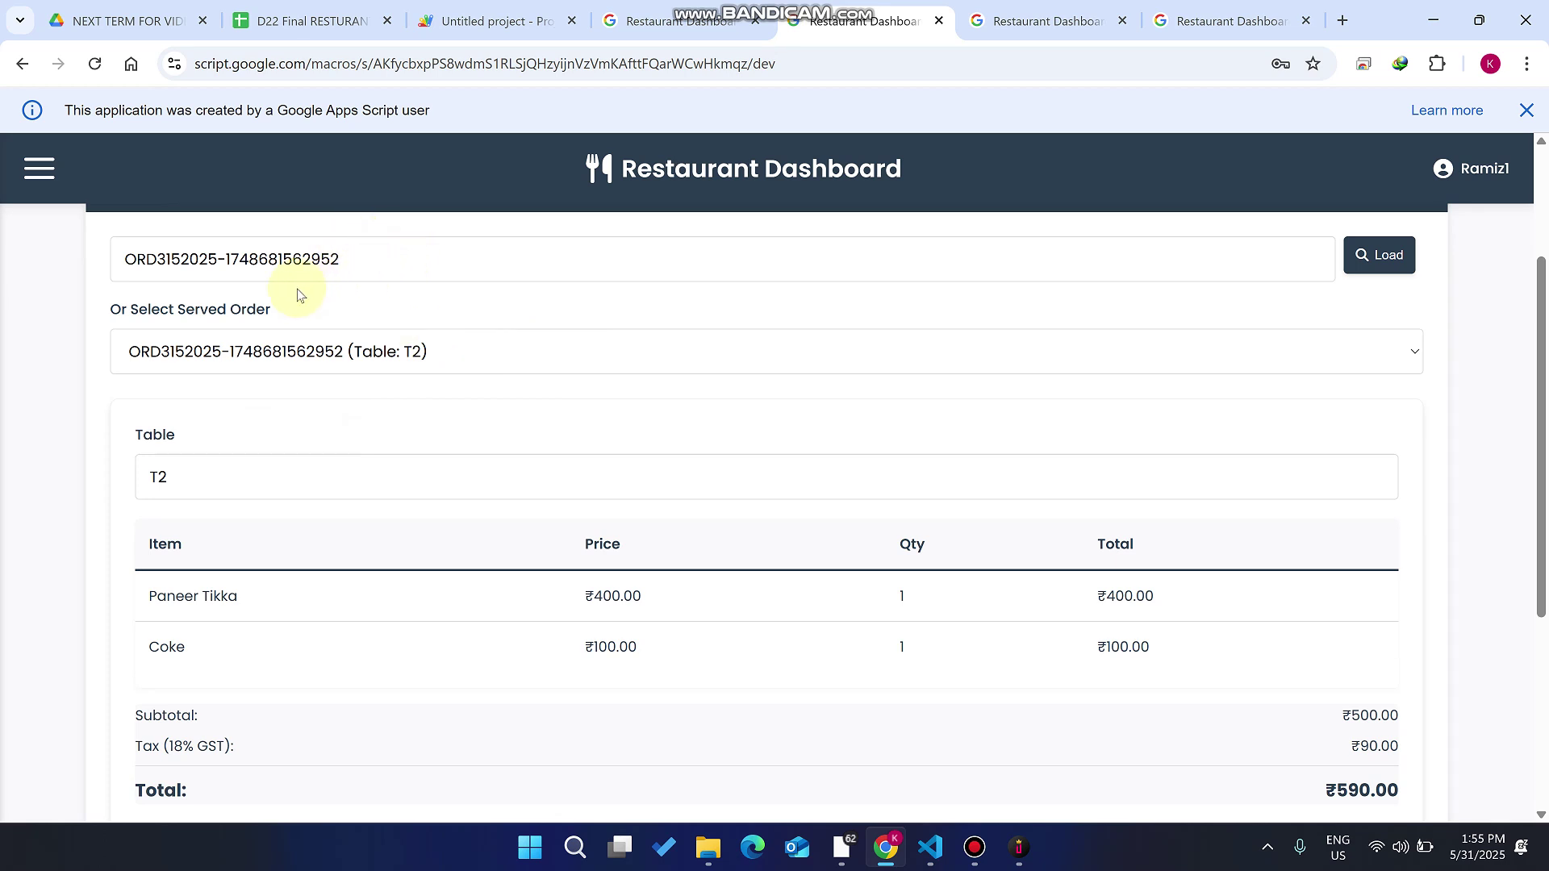
pyautogui.scroll(-3, 276, 379)
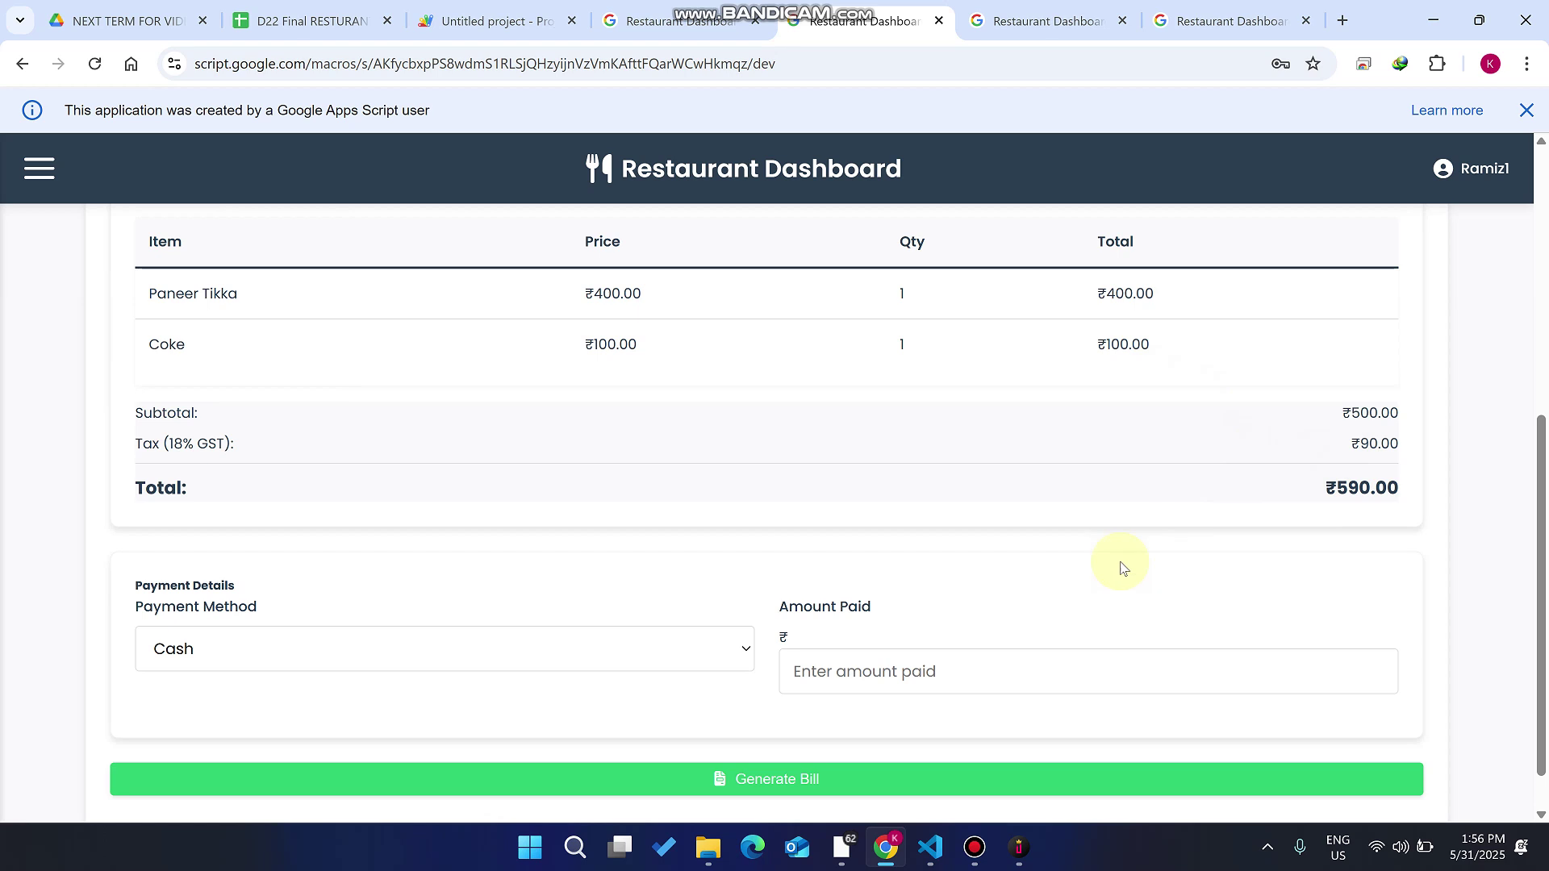
pyautogui.click(364, 648)
pyautogui.click(265, 712)
pyautogui.click(706, 650)
pyautogui.click(311, 740)
pyautogui.click(346, 643)
pyautogui.click(290, 689)
# - Enter 1000 as Amount Paid and generate the ₹590.00 bill, giving ₹410.00 change
pyautogui.click(813, 668)
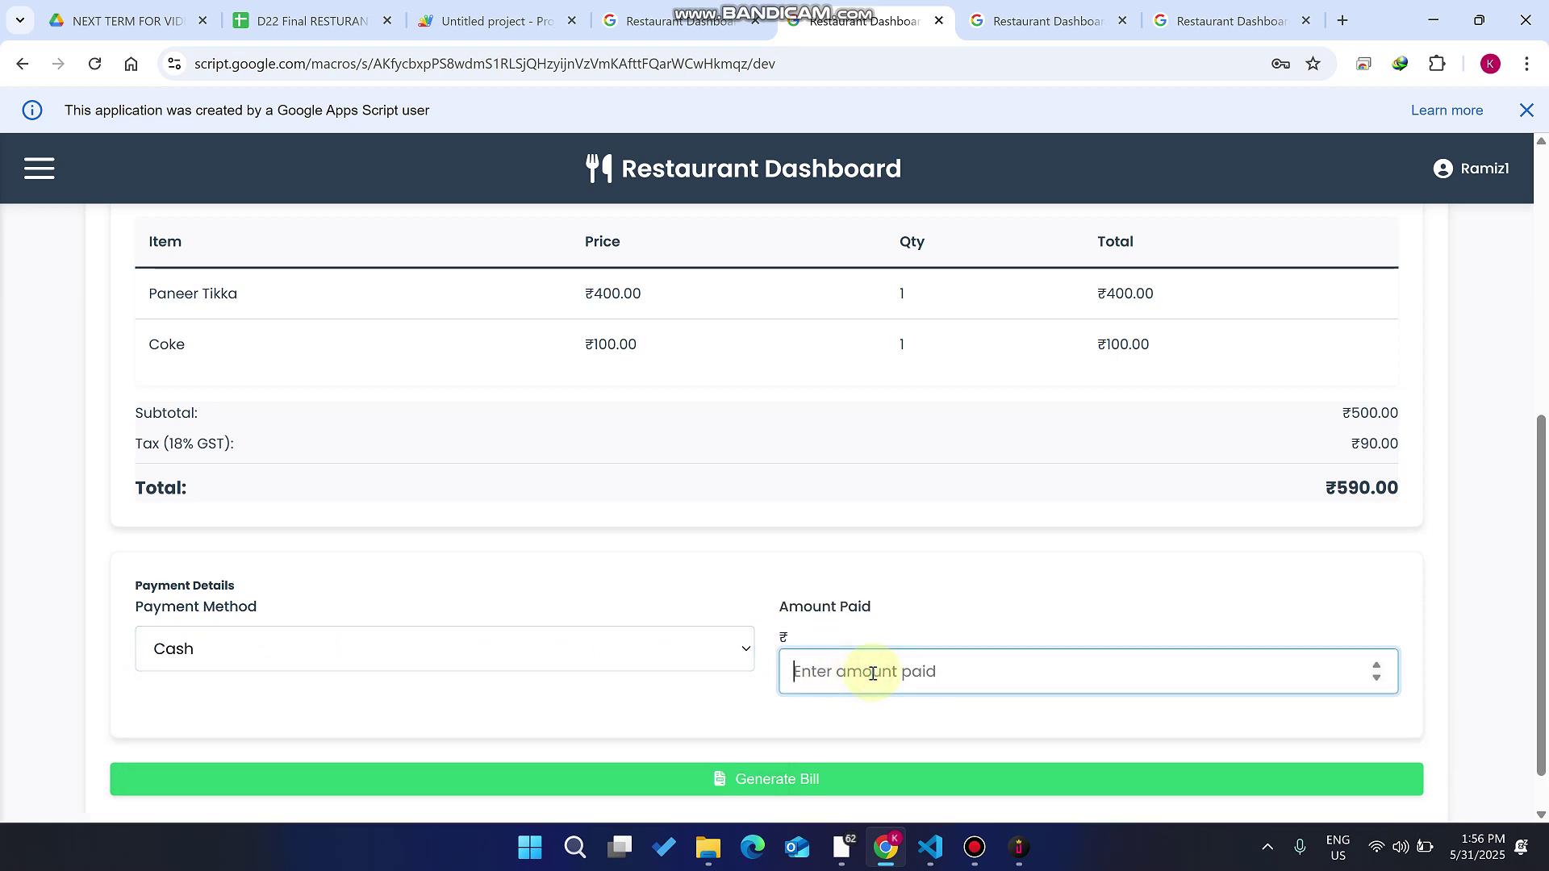
pyautogui.write('10000')
pyautogui.press('BackSpace')
pyautogui.scroll(-1, 1371, 646)
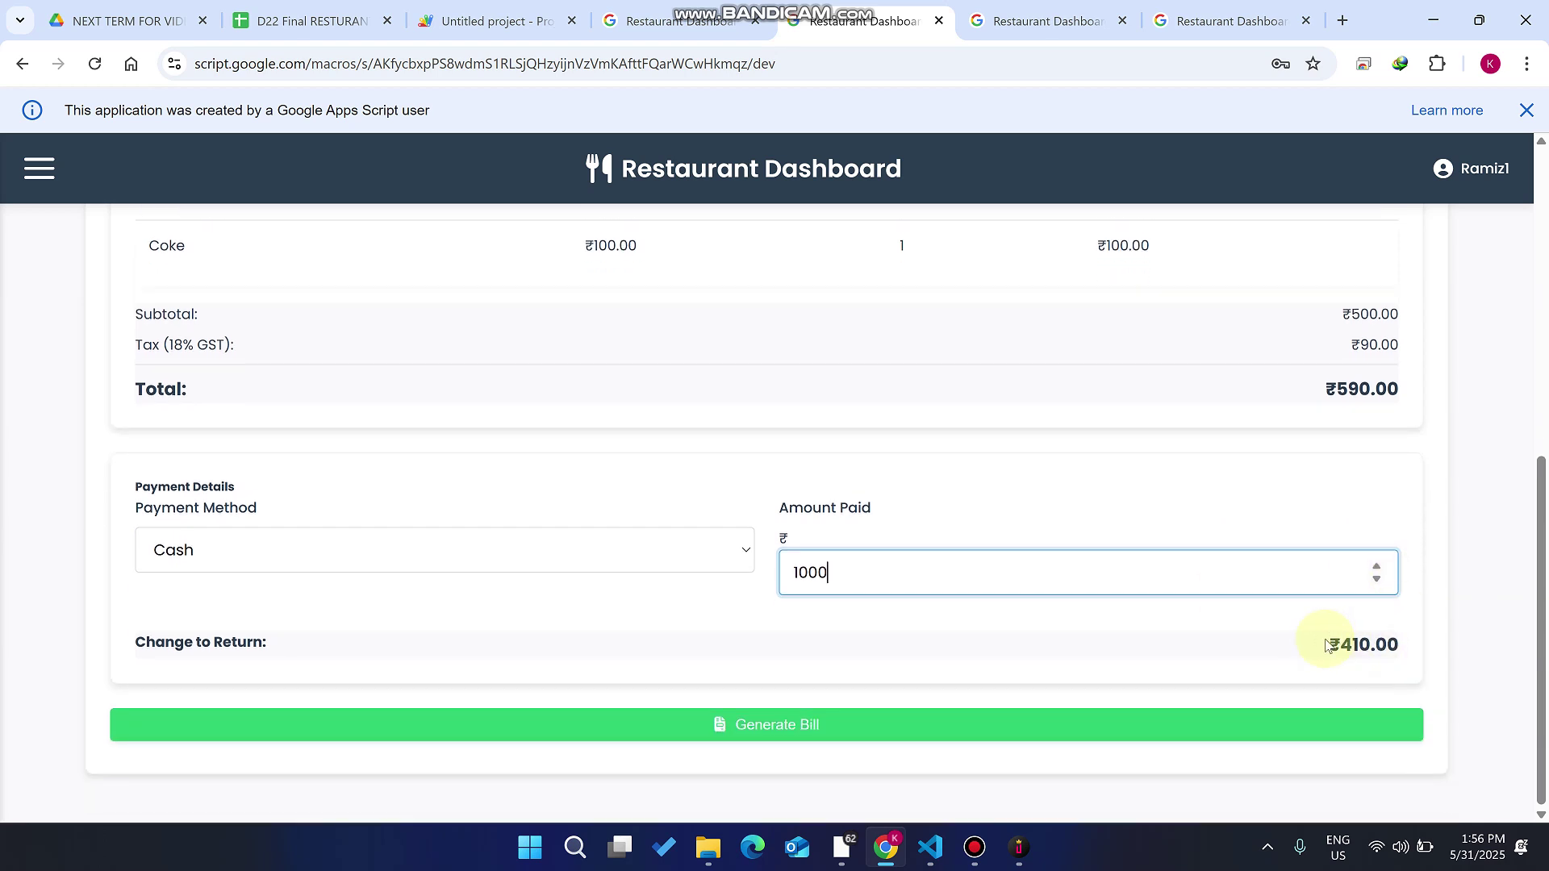
pyautogui.click(765, 726)
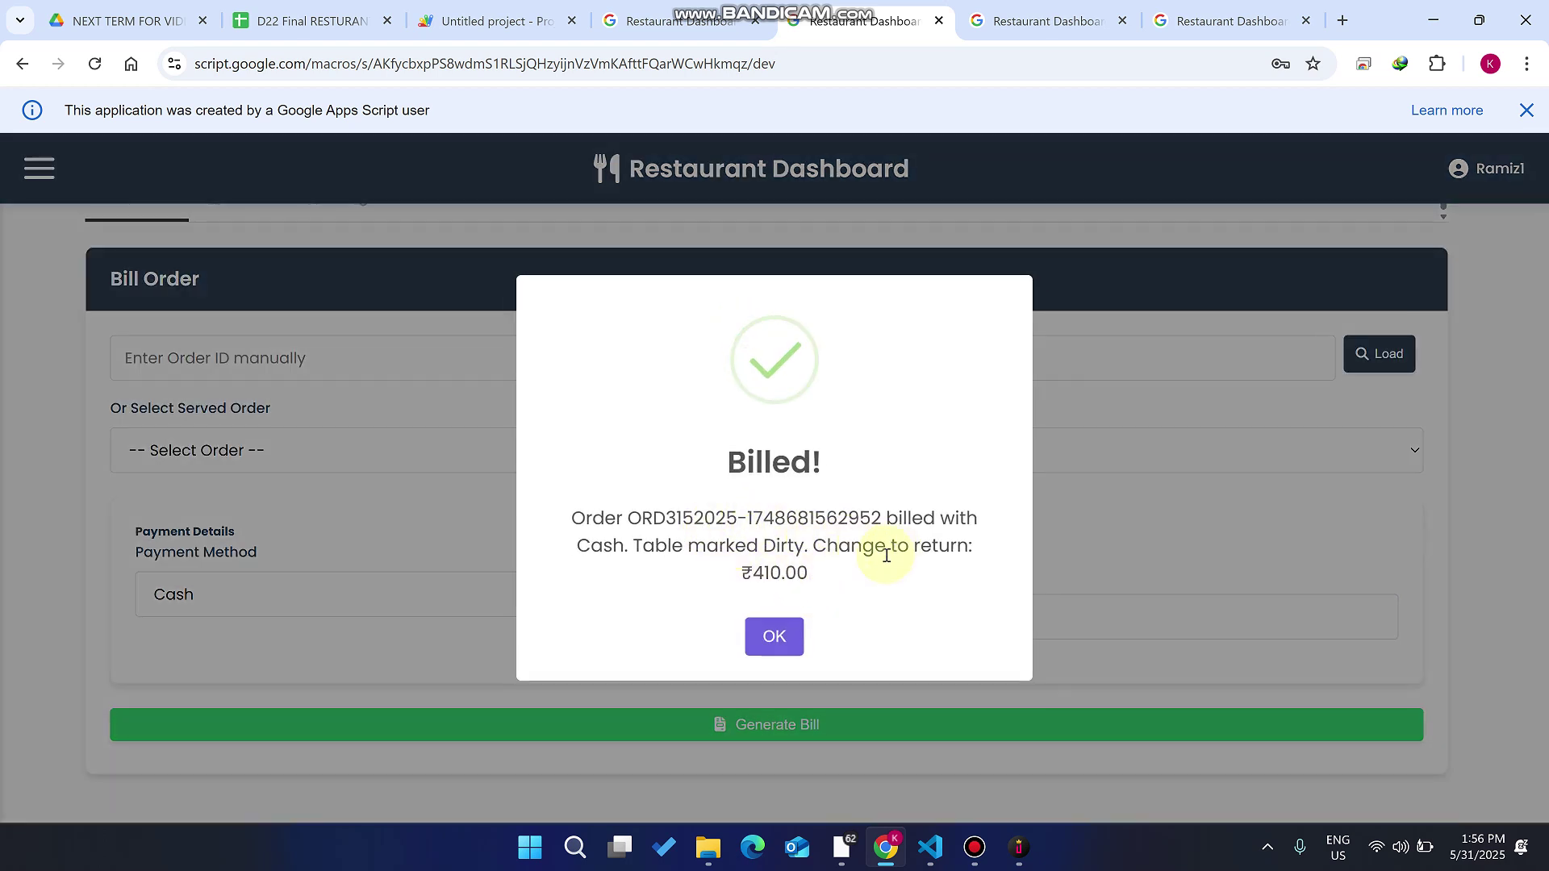
pyautogui.click(774, 645)
pyautogui.click(476, 20)
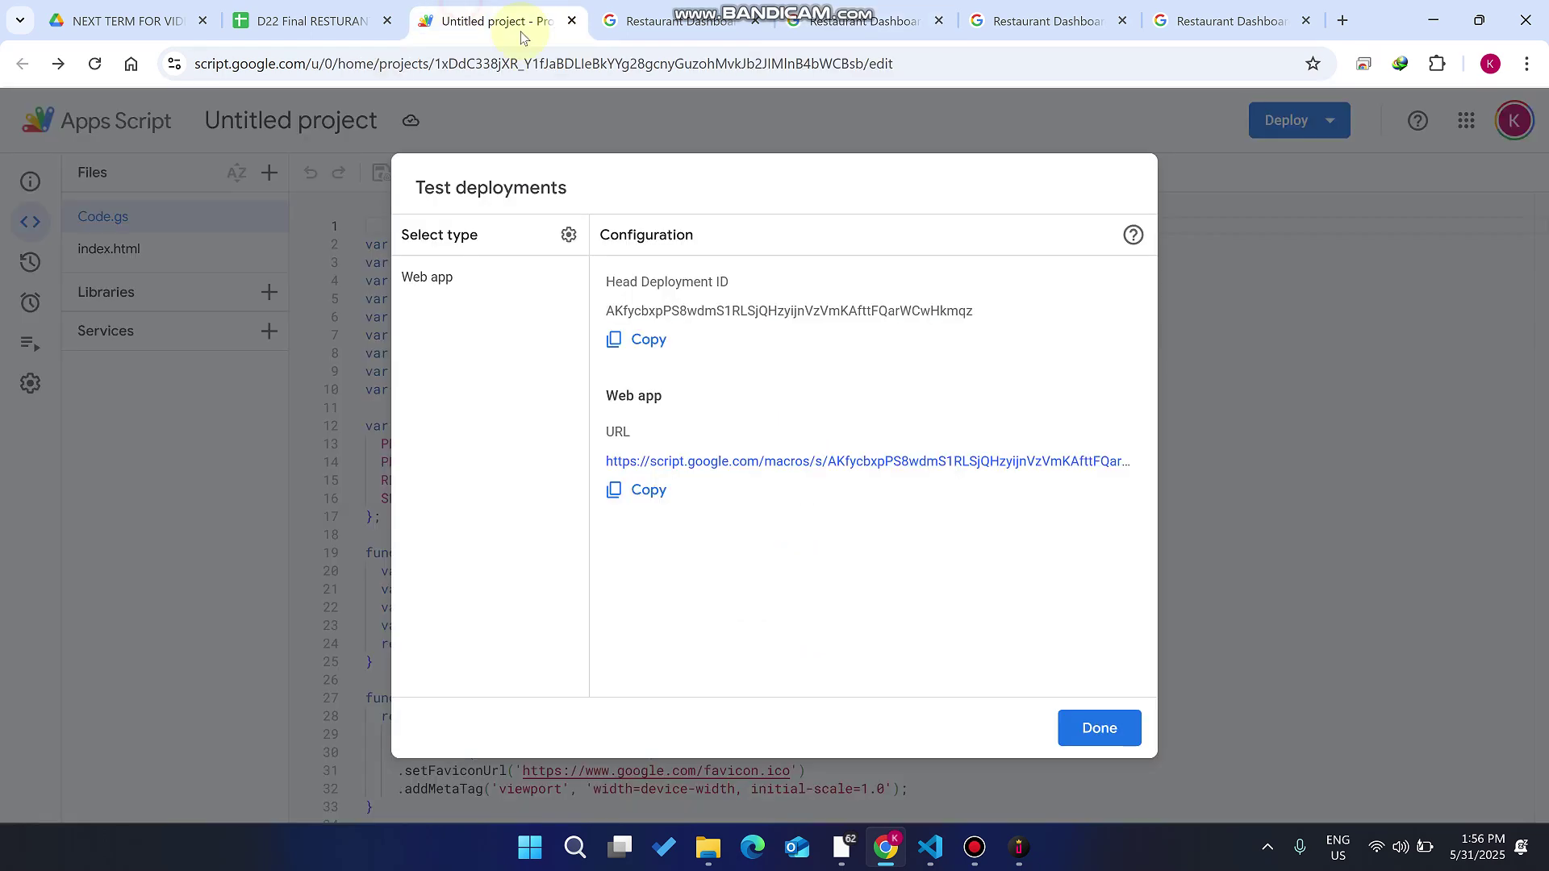
pyautogui.click(682, 20)
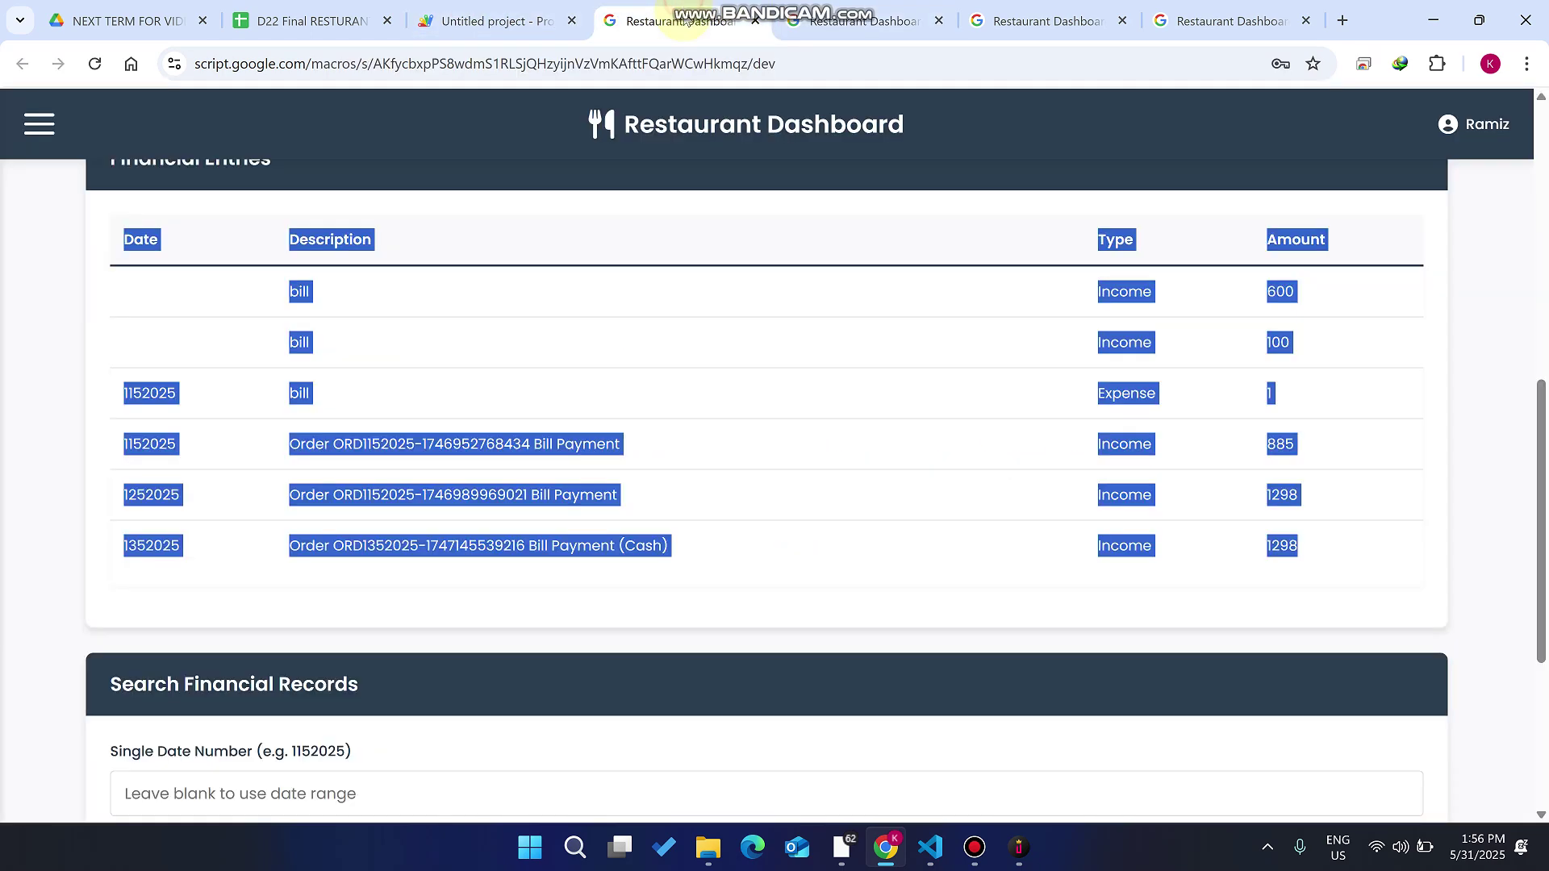
pyautogui.click(743, 432)
pyautogui.scroll(9, 1151, 535)
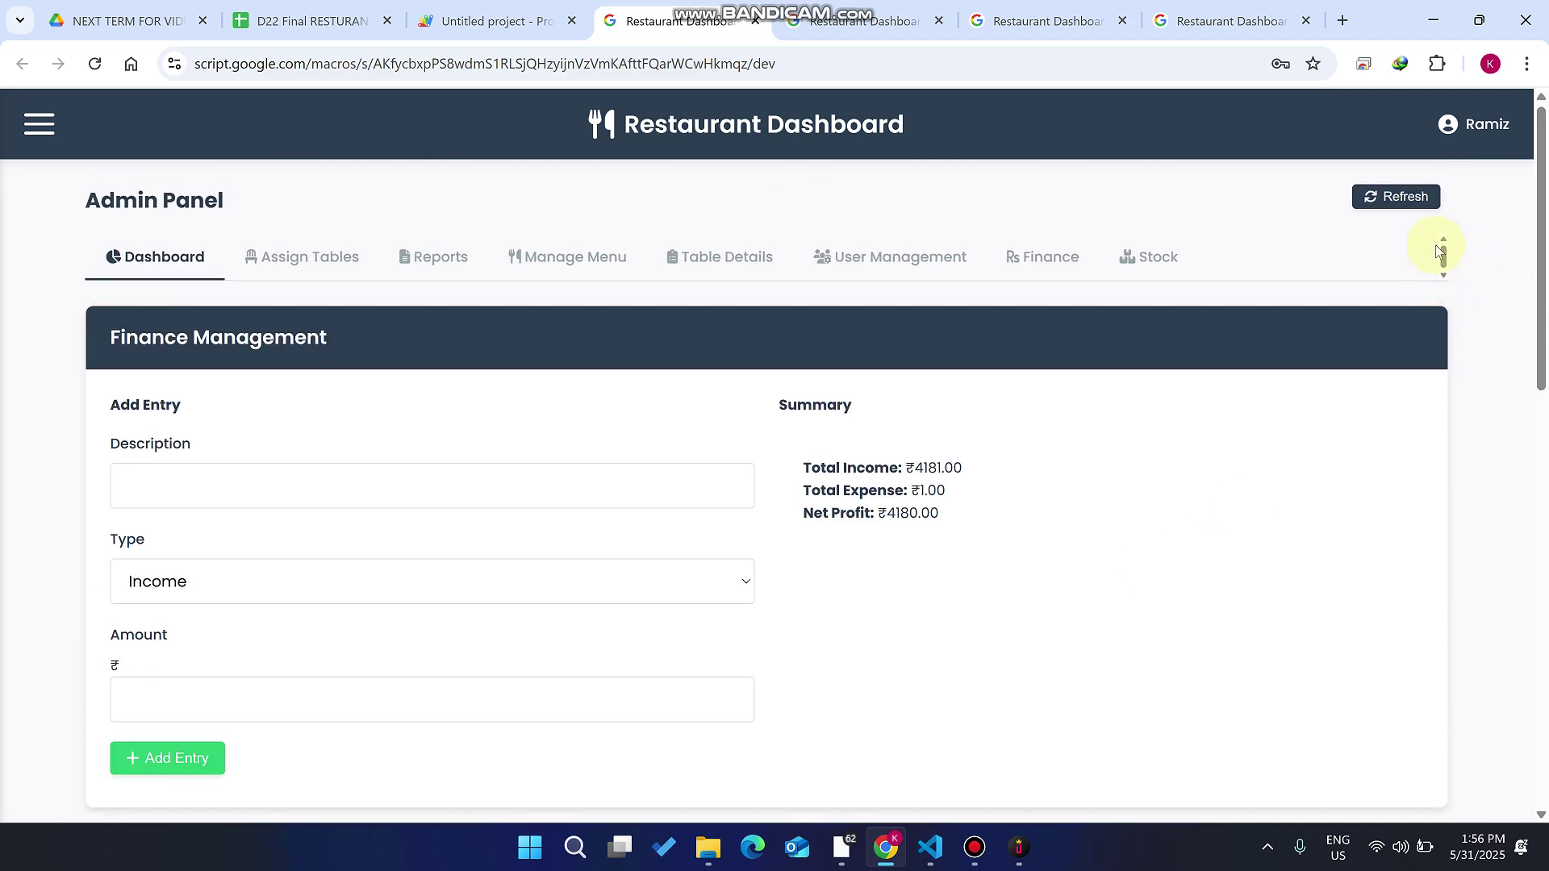
pyautogui.click(164, 255)
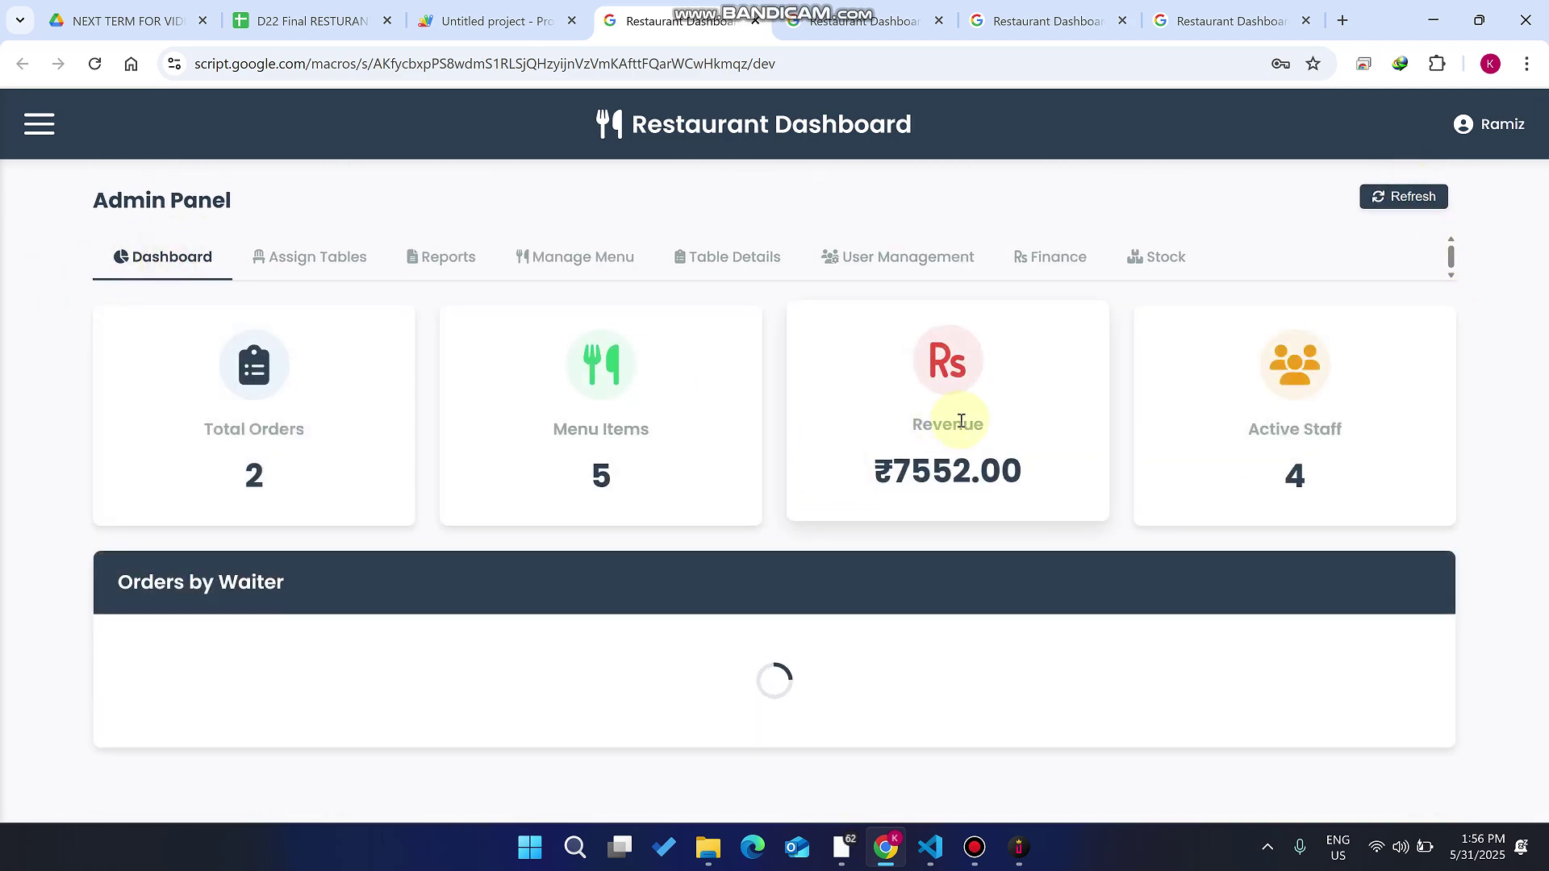
pyautogui.moveTo(968, 471); pyautogui.dragTo(893, 479)
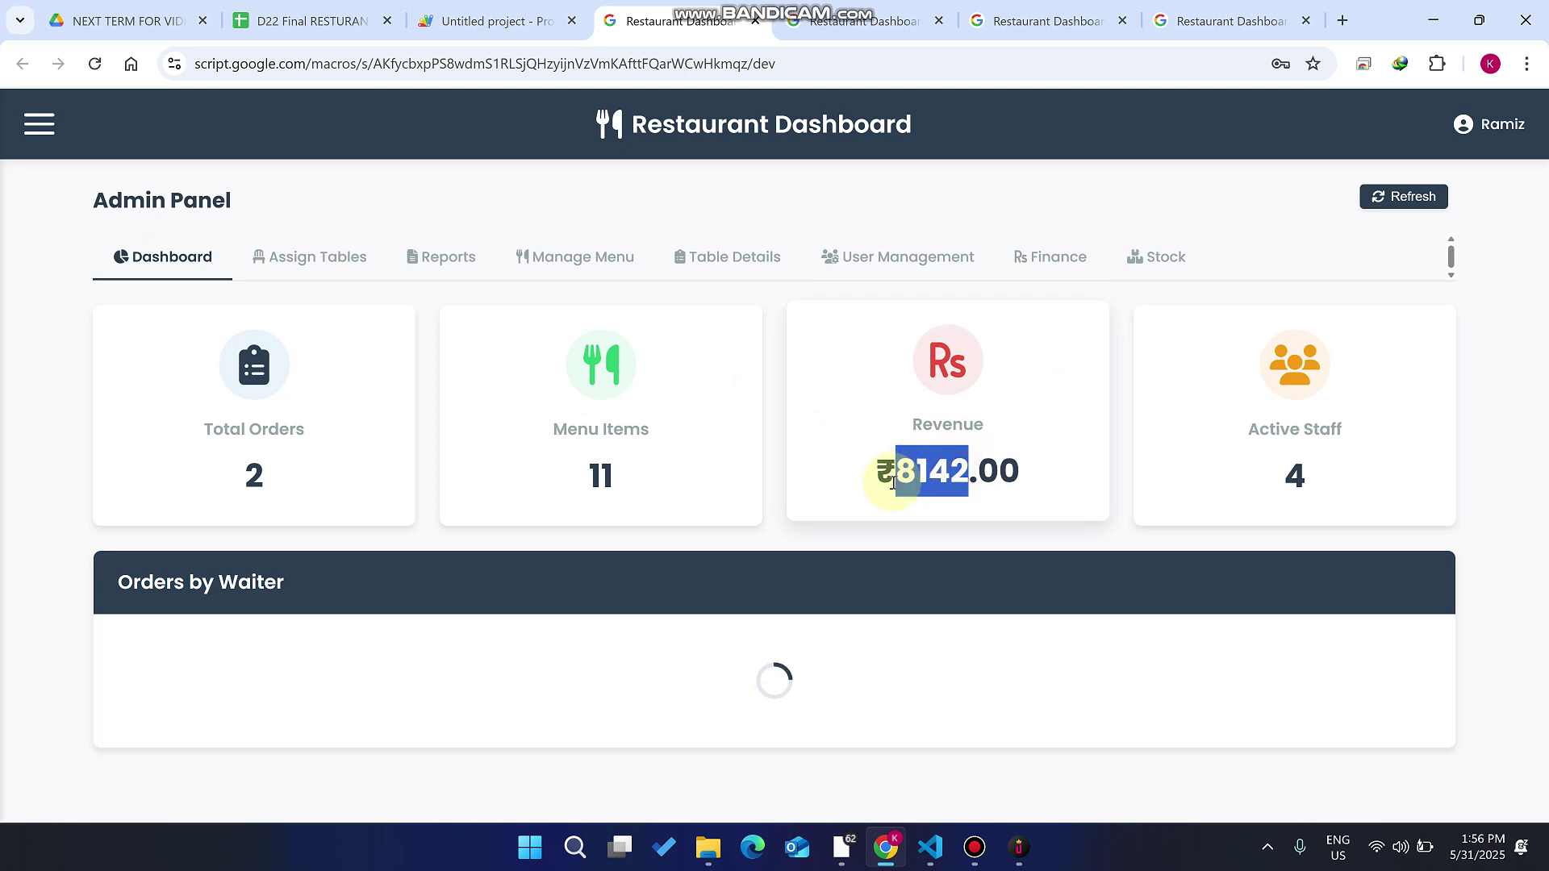
pyautogui.click(1039, 256)
pyautogui.scroll(-10, 997, 416)
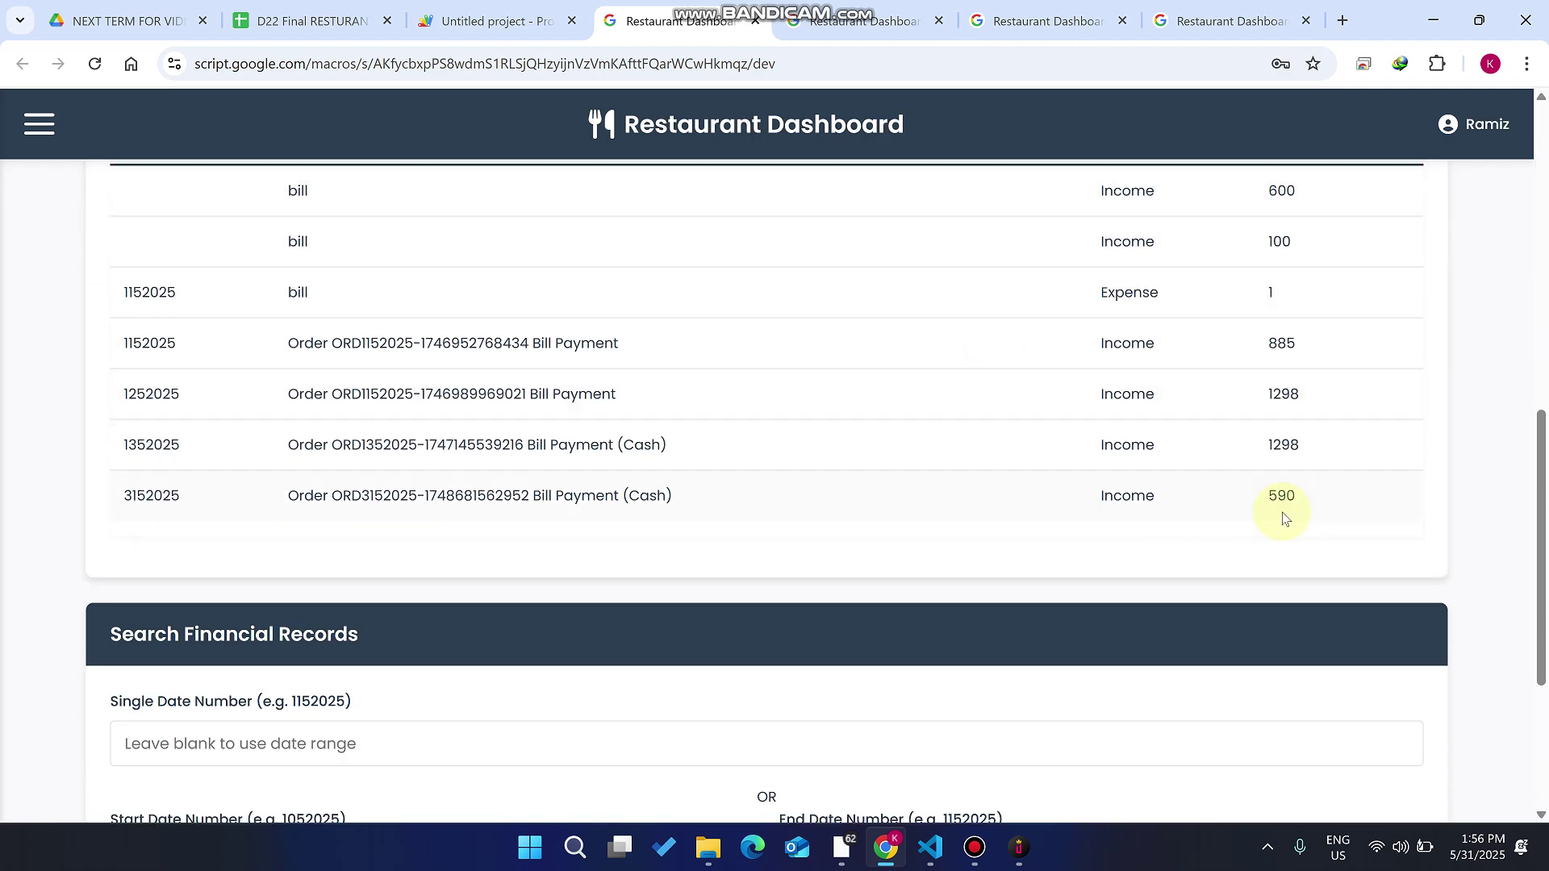
pyautogui.moveTo(1328, 497); pyautogui.dragTo(121, 500)
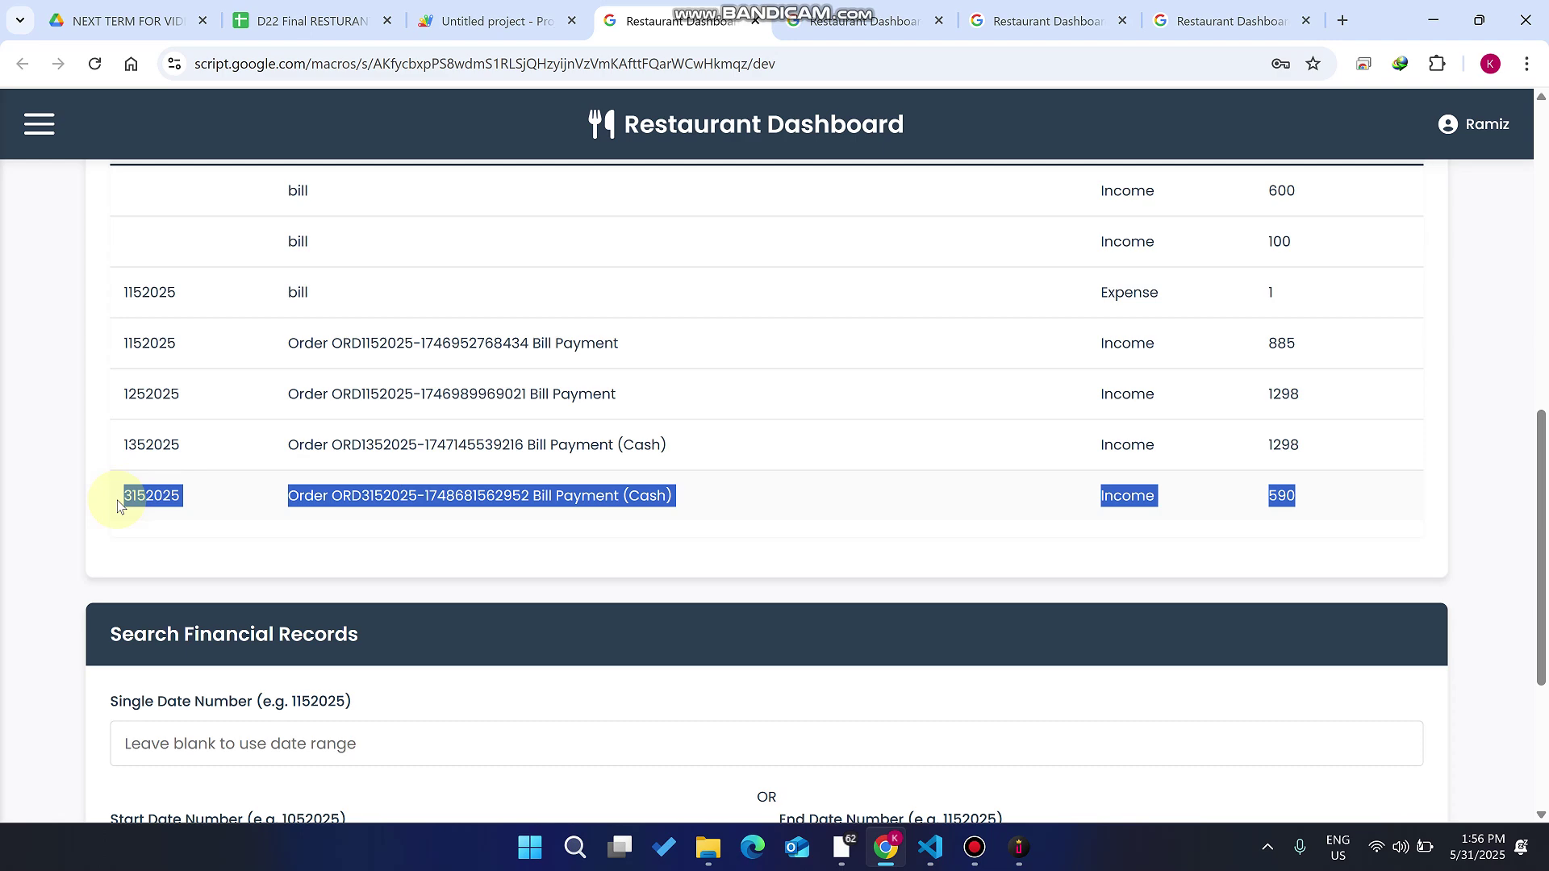
pyautogui.click(169, 493)
pyautogui.moveTo(182, 498); pyautogui.dragTo(114, 511)
pyautogui.scroll(4, 519, 484)
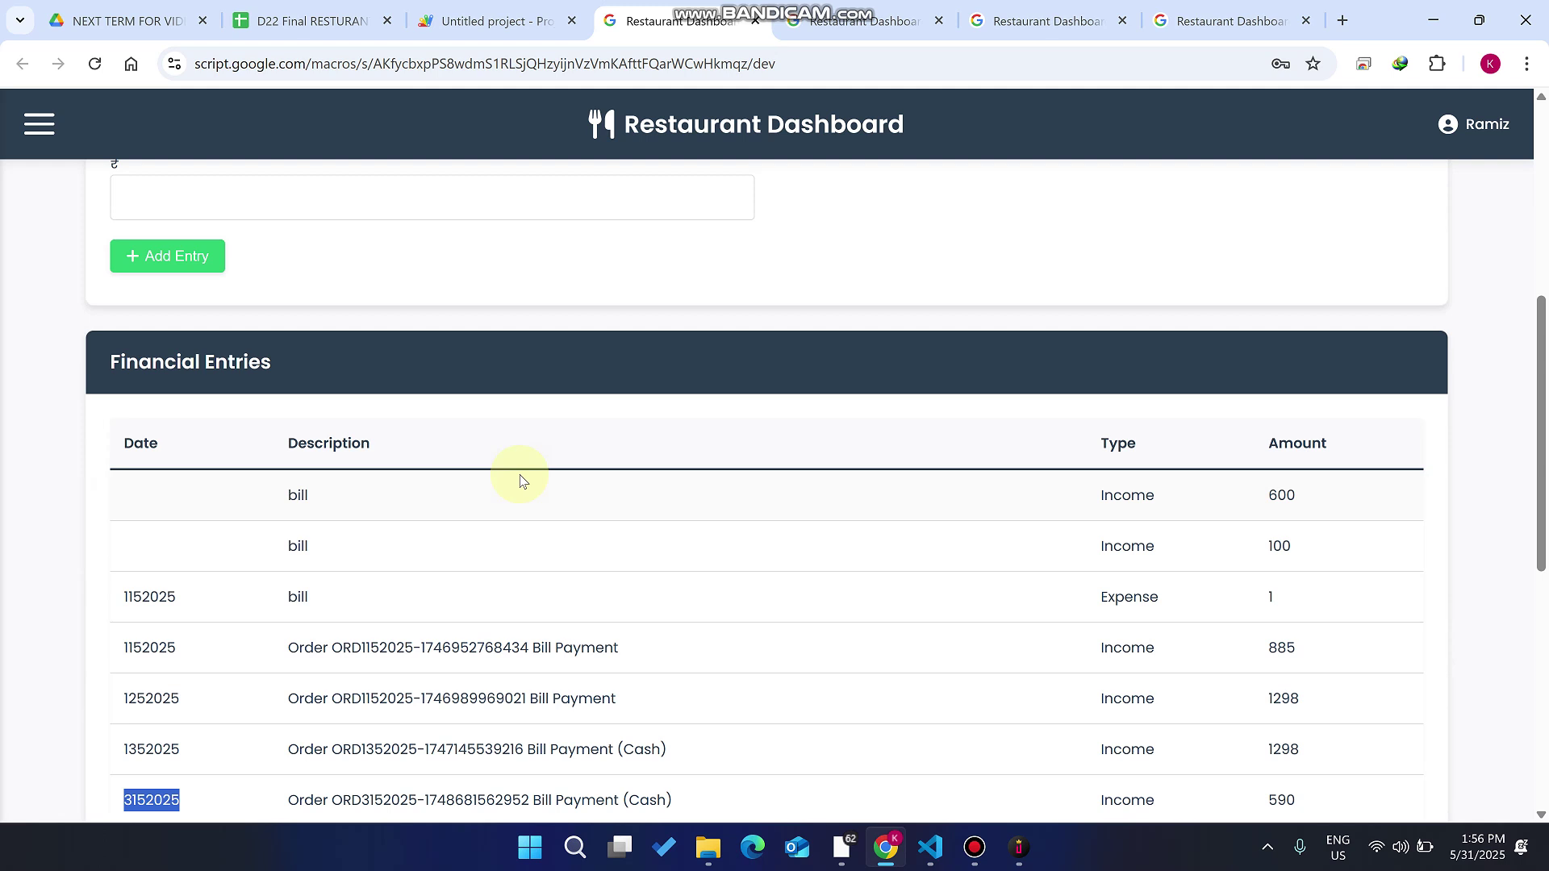
pyautogui.scroll(5, 519, 482)
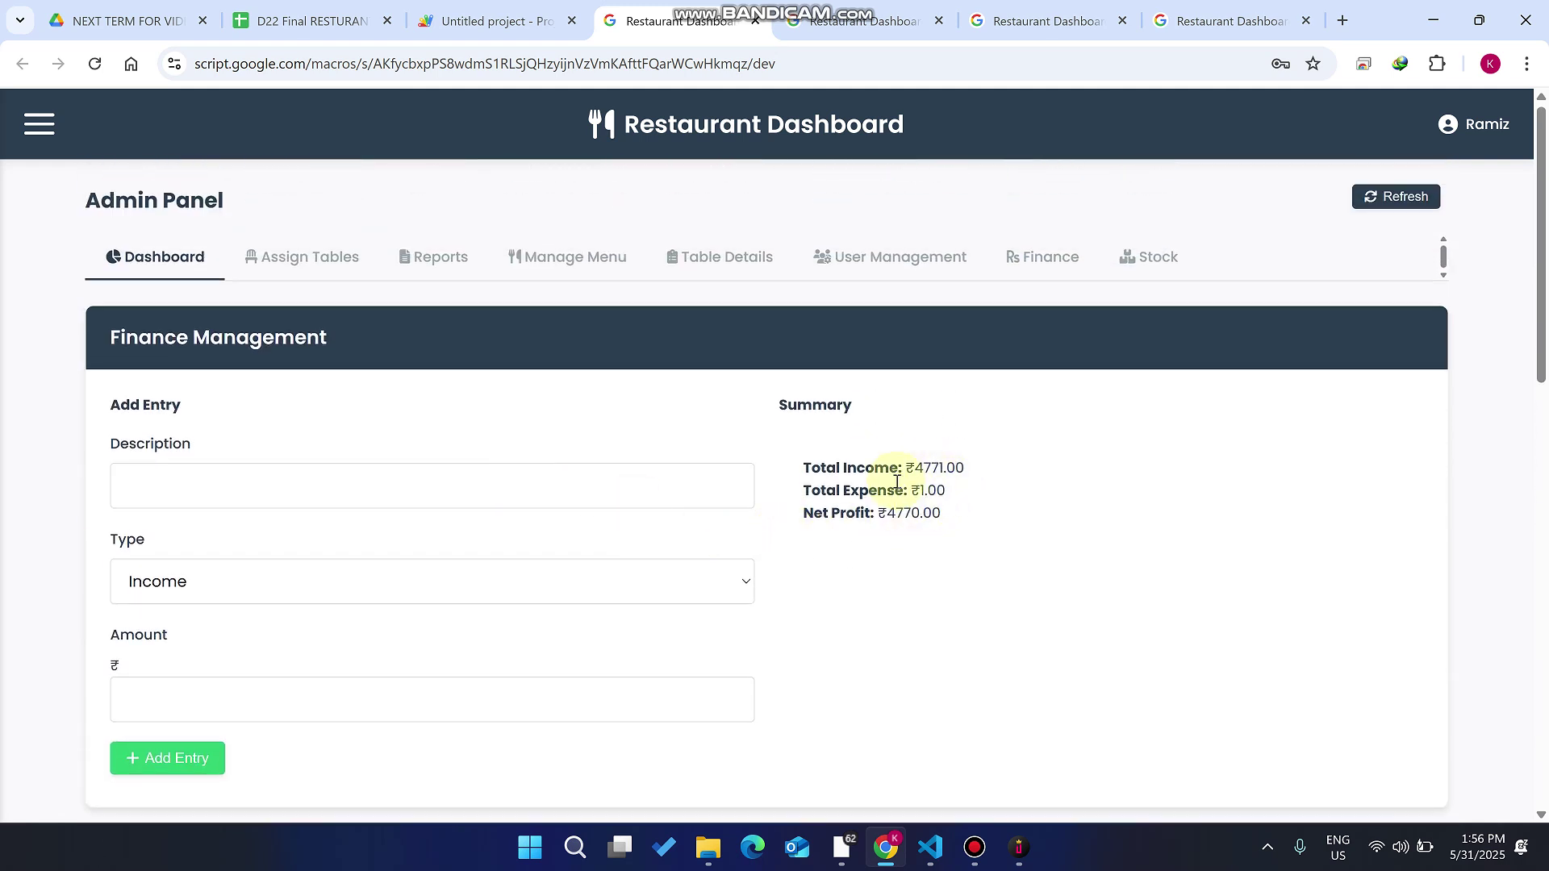
# - Add a 700 Expense entry described 'coke 6 bottkles' to the finance records
pyautogui.moveTo(971, 471); pyautogui.dragTo(786, 510)
pyautogui.moveTo(947, 491); pyautogui.dragTo(780, 485)
pyautogui.click(220, 467)
pyautogui.write('coke 6 bottles')
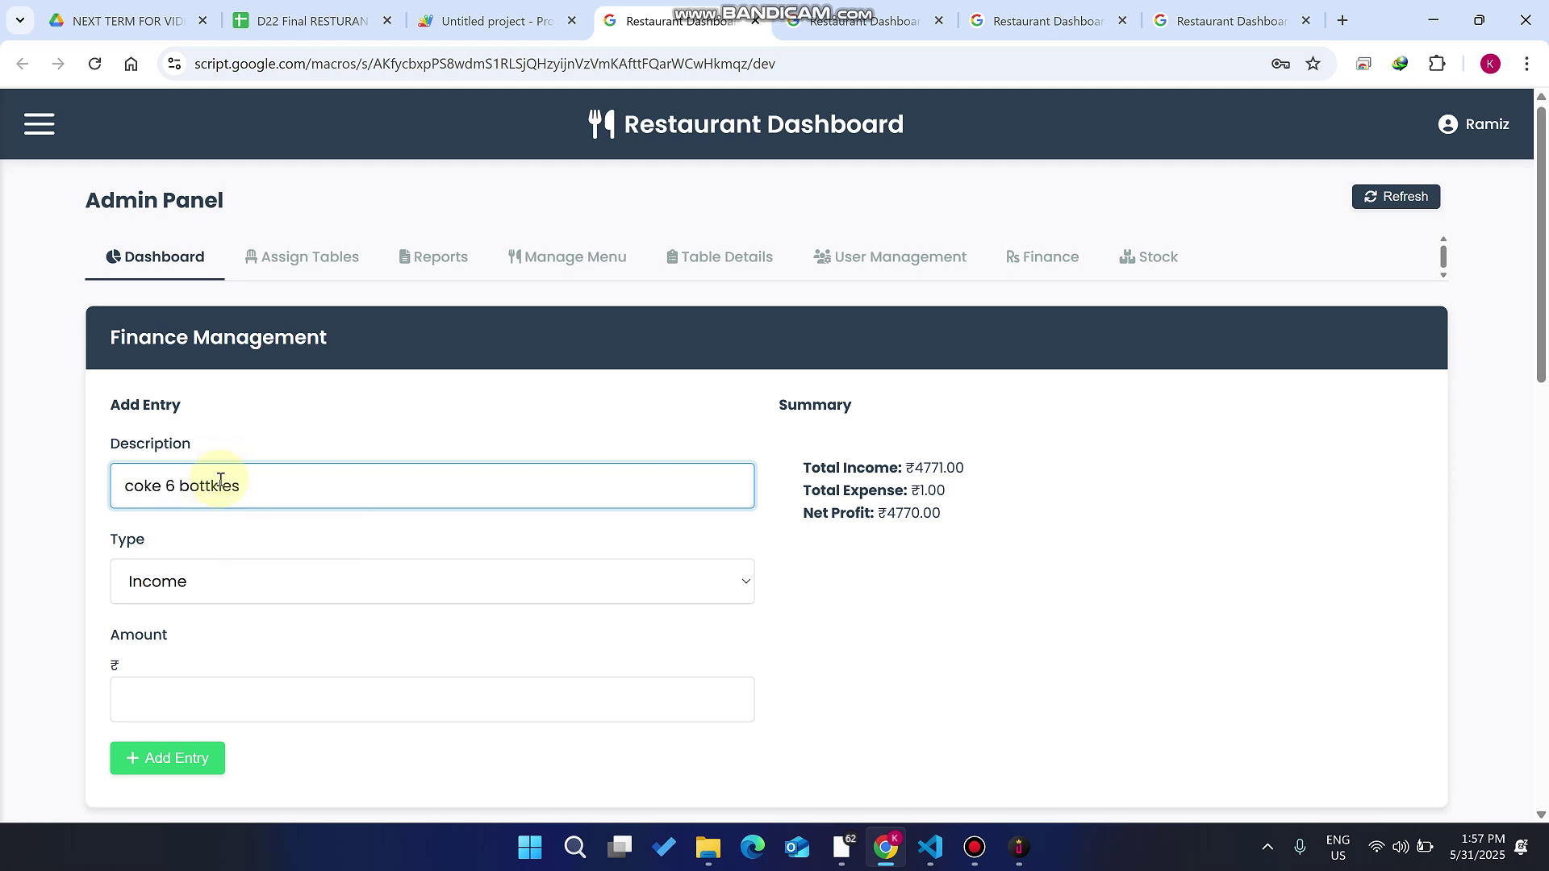
pyautogui.click(211, 581)
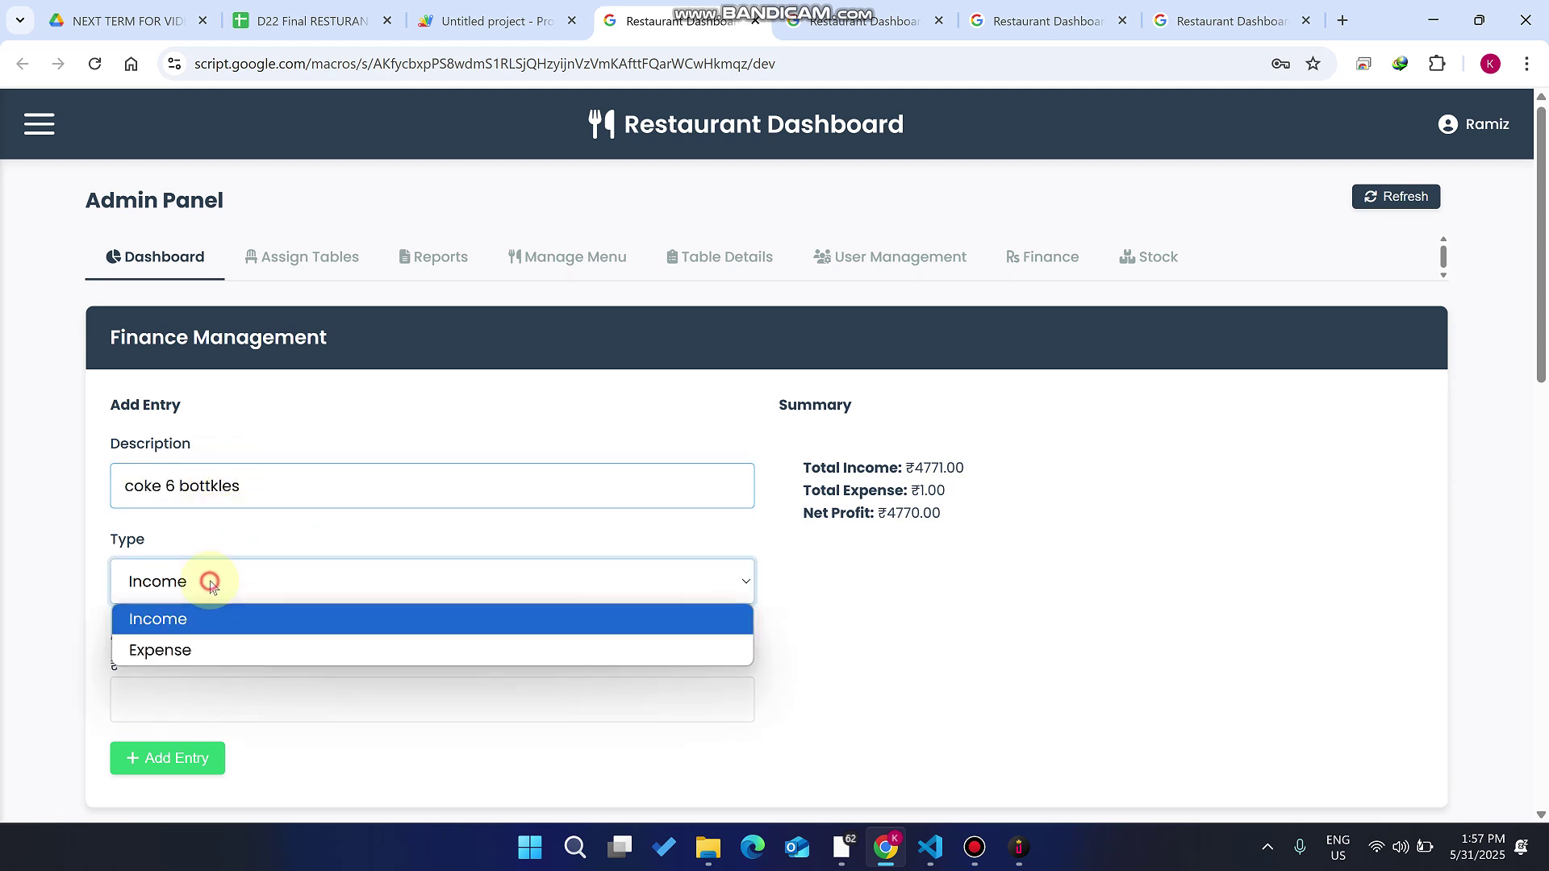
pyautogui.click(201, 644)
pyautogui.click(190, 695)
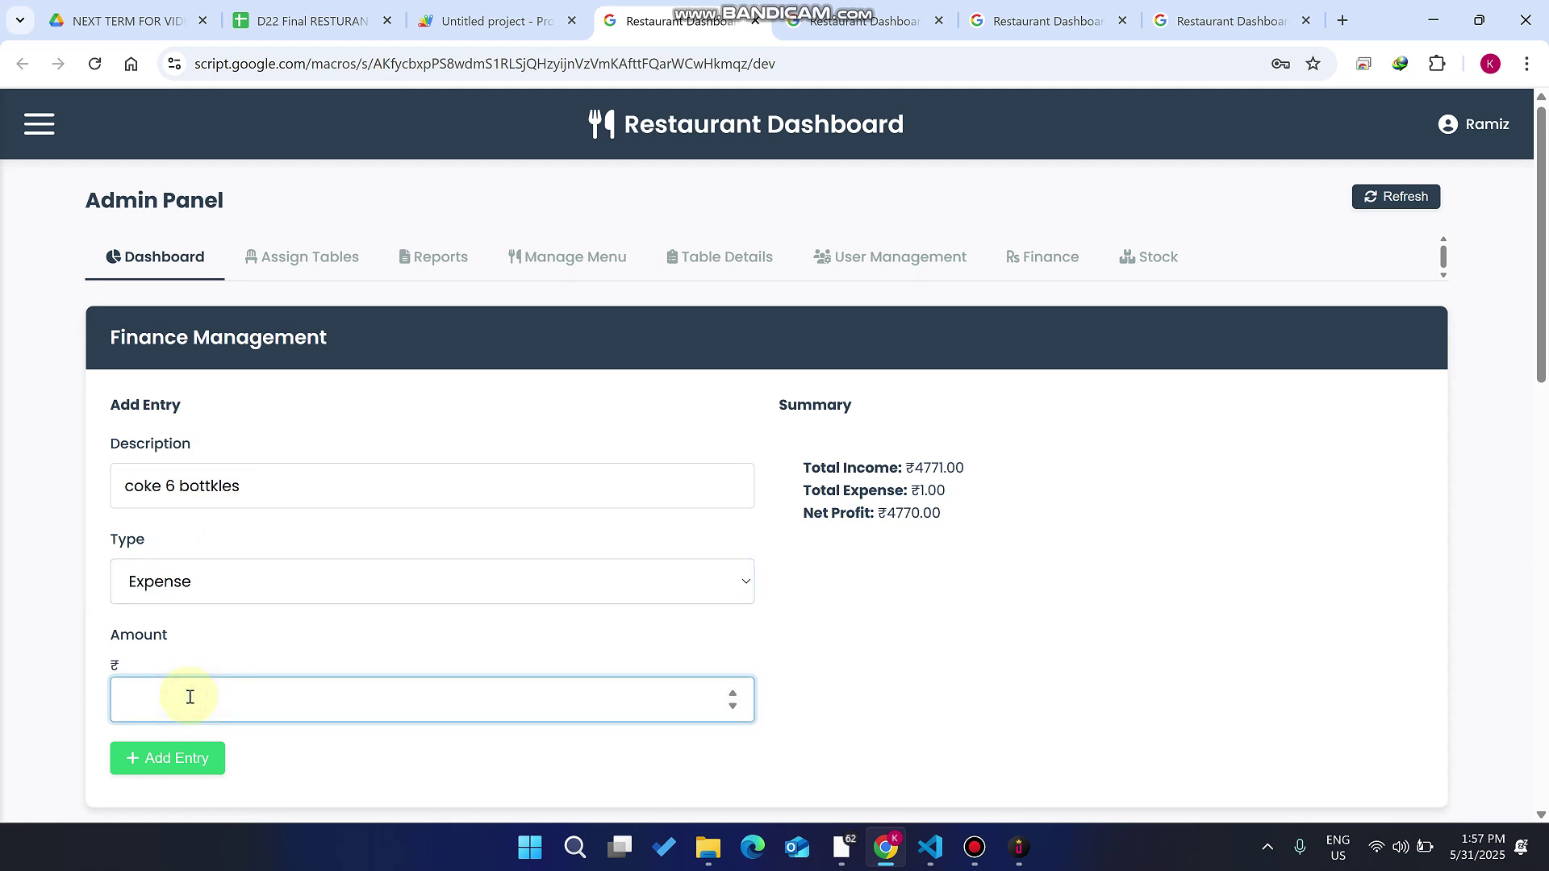
pyautogui.click(199, 756)
pyautogui.scroll(-5, 597, 537)
pyautogui.scroll(4, 597, 537)
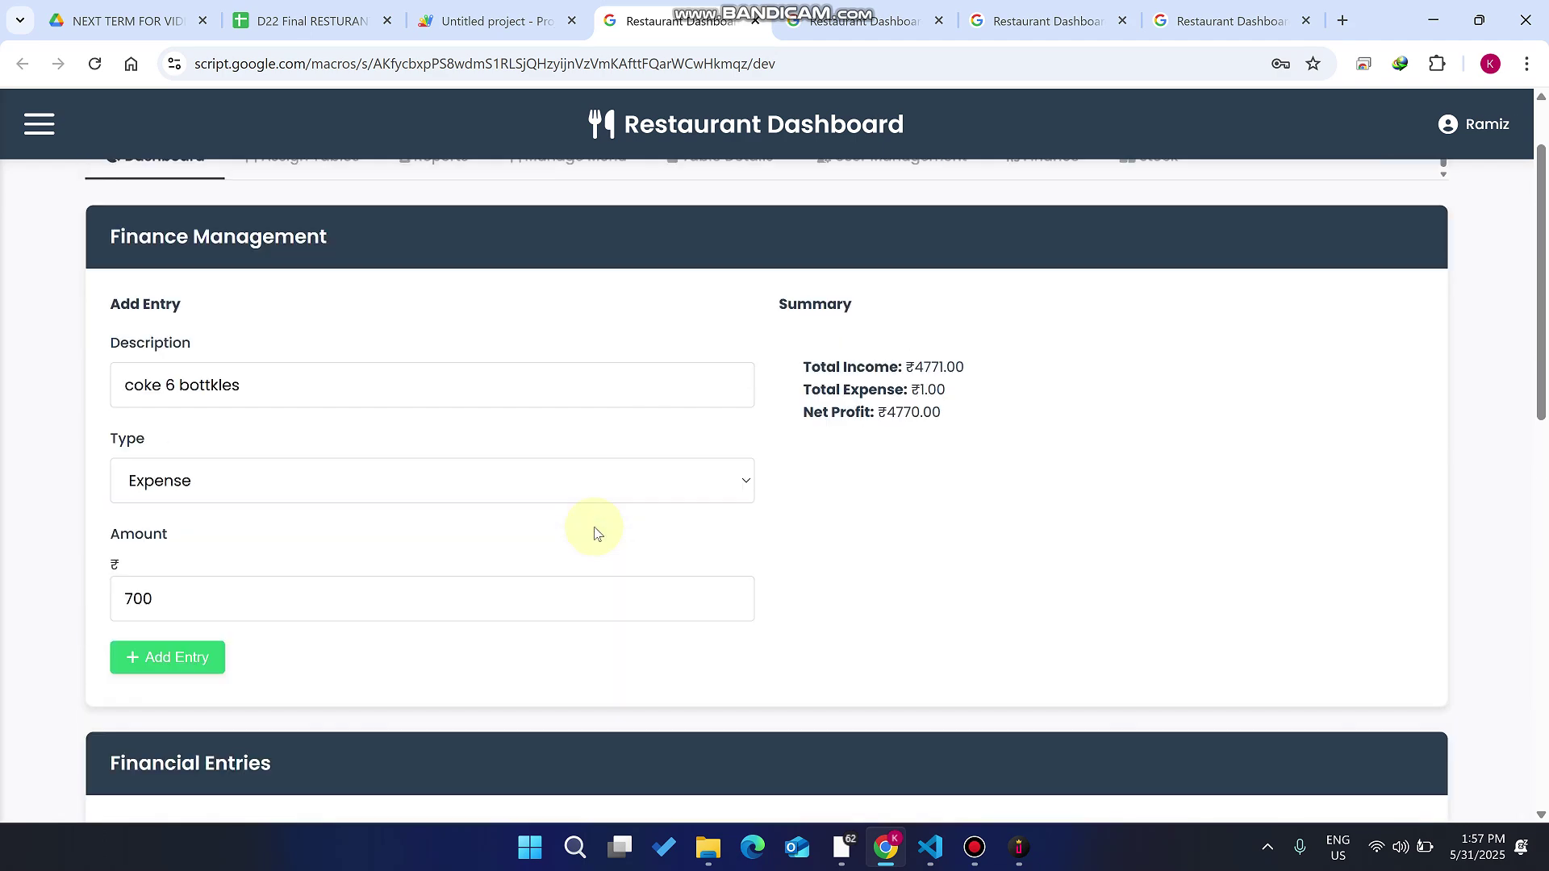
pyautogui.click(771, 601)
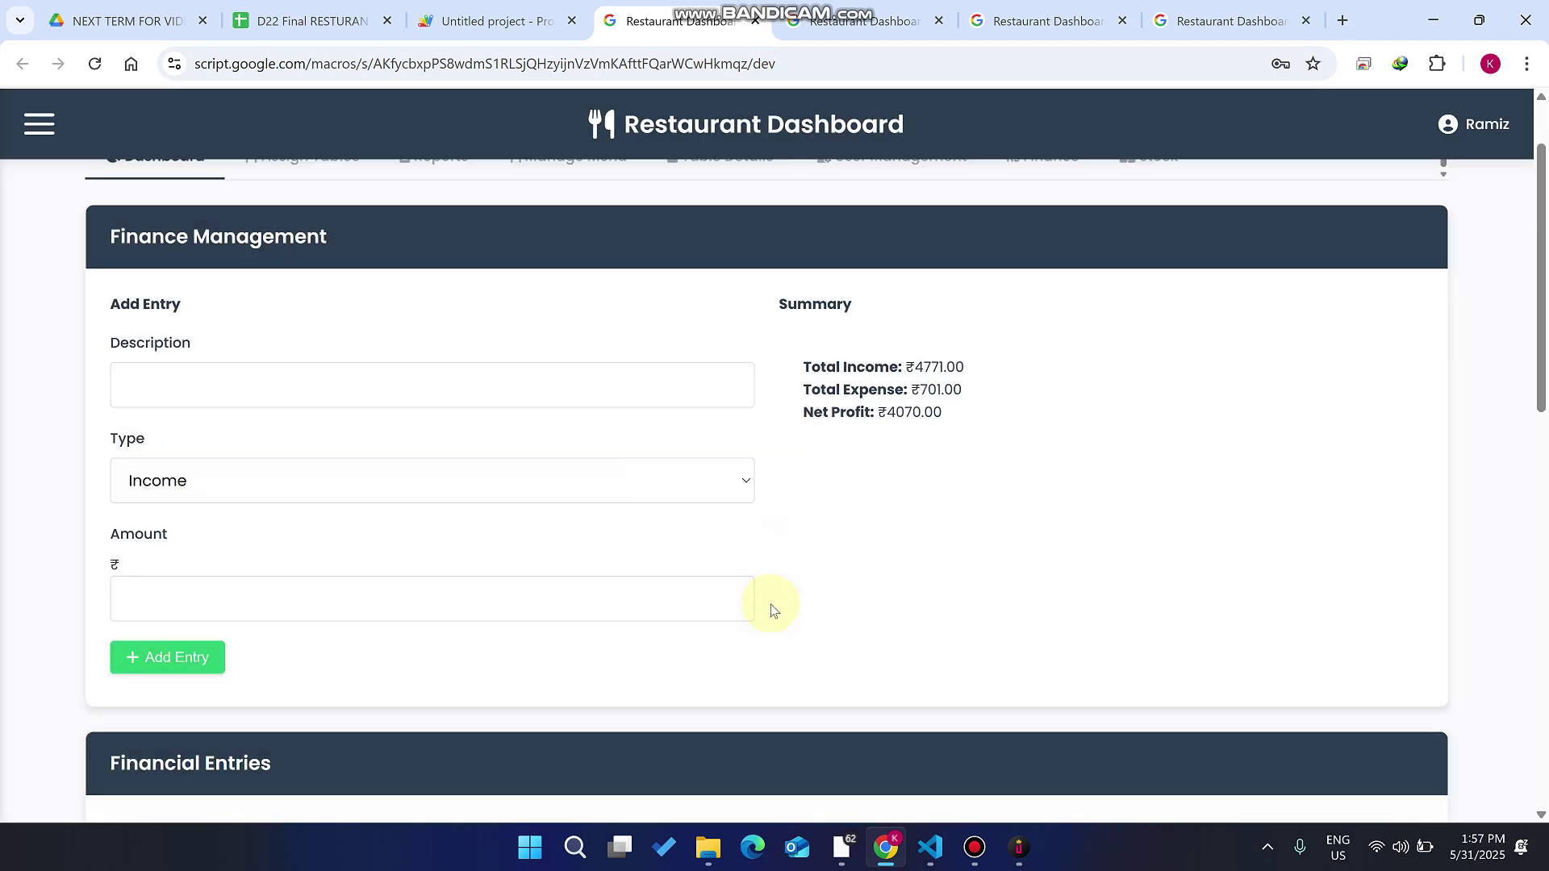
# - Search the financial records for the single date 3152025
pyautogui.moveTo(942, 413); pyautogui.dragTo(878, 414)
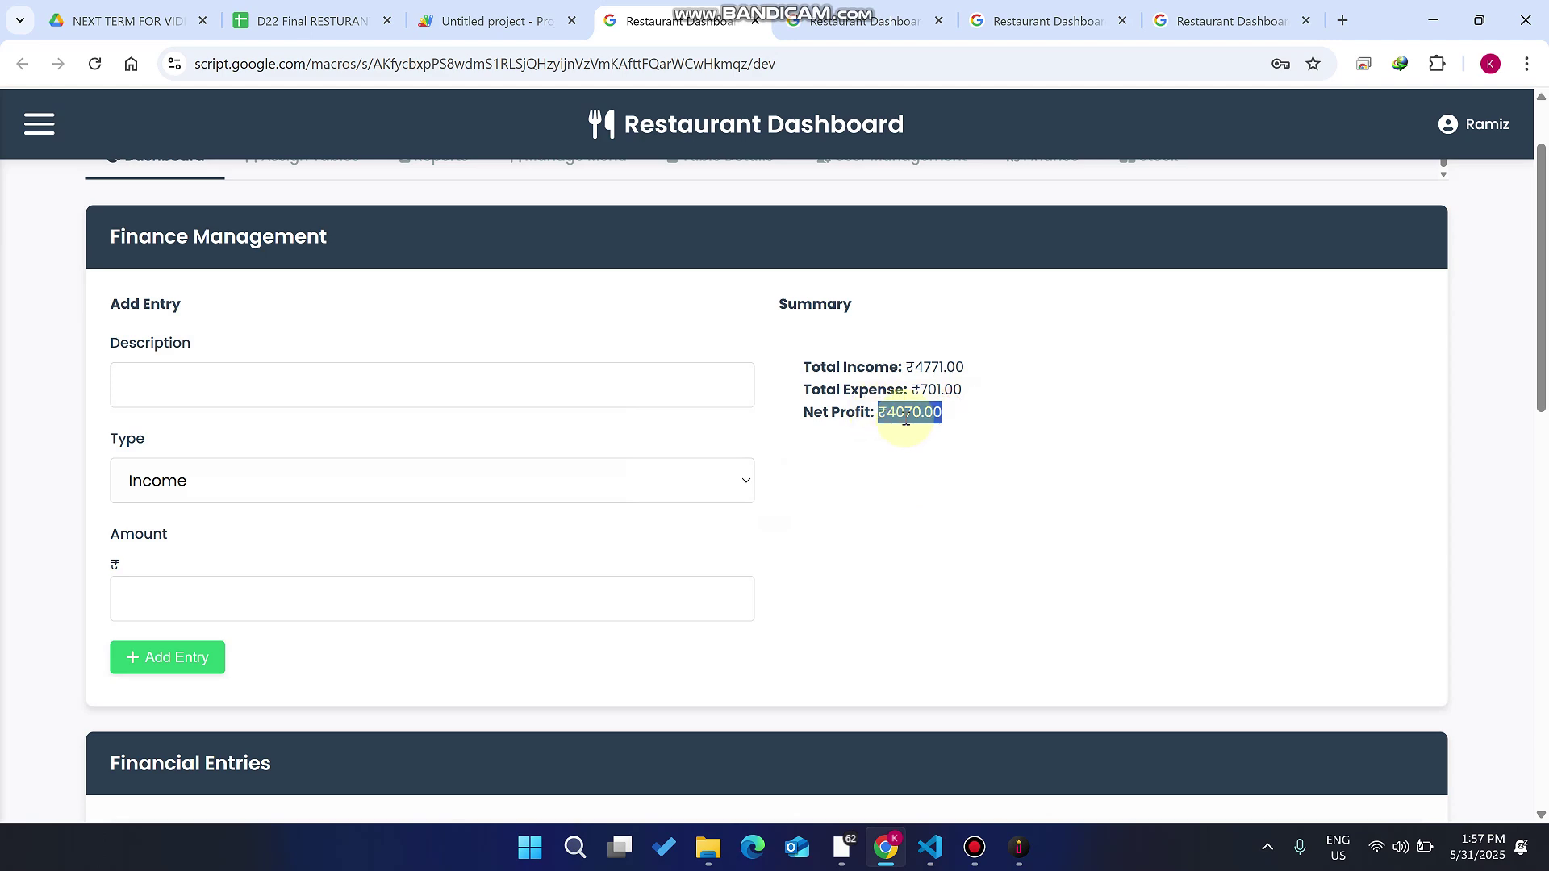
pyautogui.scroll(-10, 936, 415)
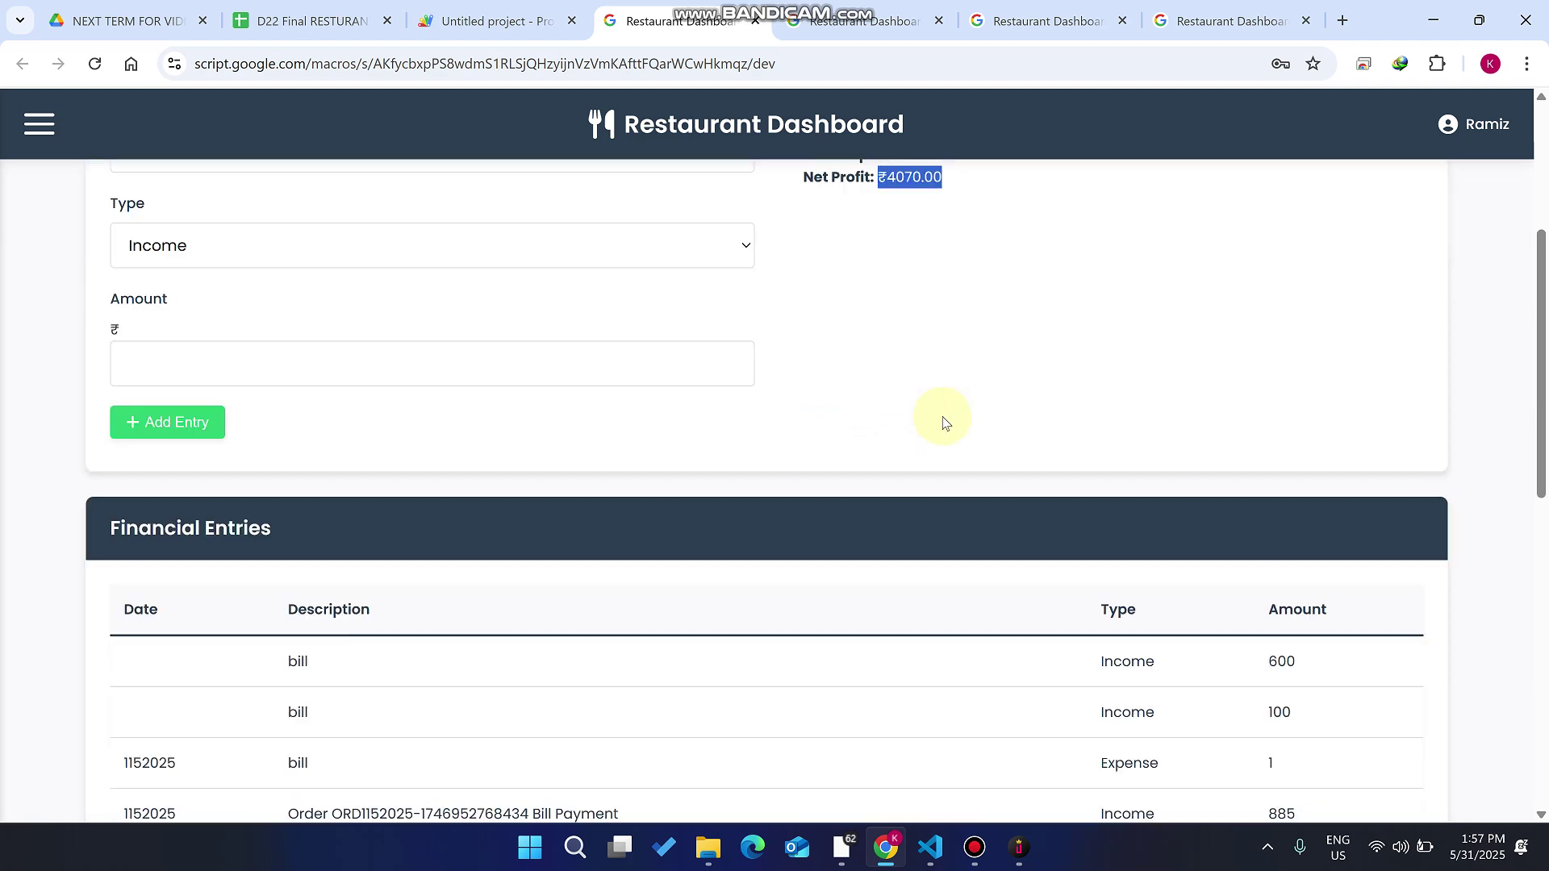
pyautogui.scroll(2, 1129, 484)
pyautogui.moveTo(1312, 378); pyautogui.dragTo(235, 408)
pyautogui.scroll(-2, 482, 540)
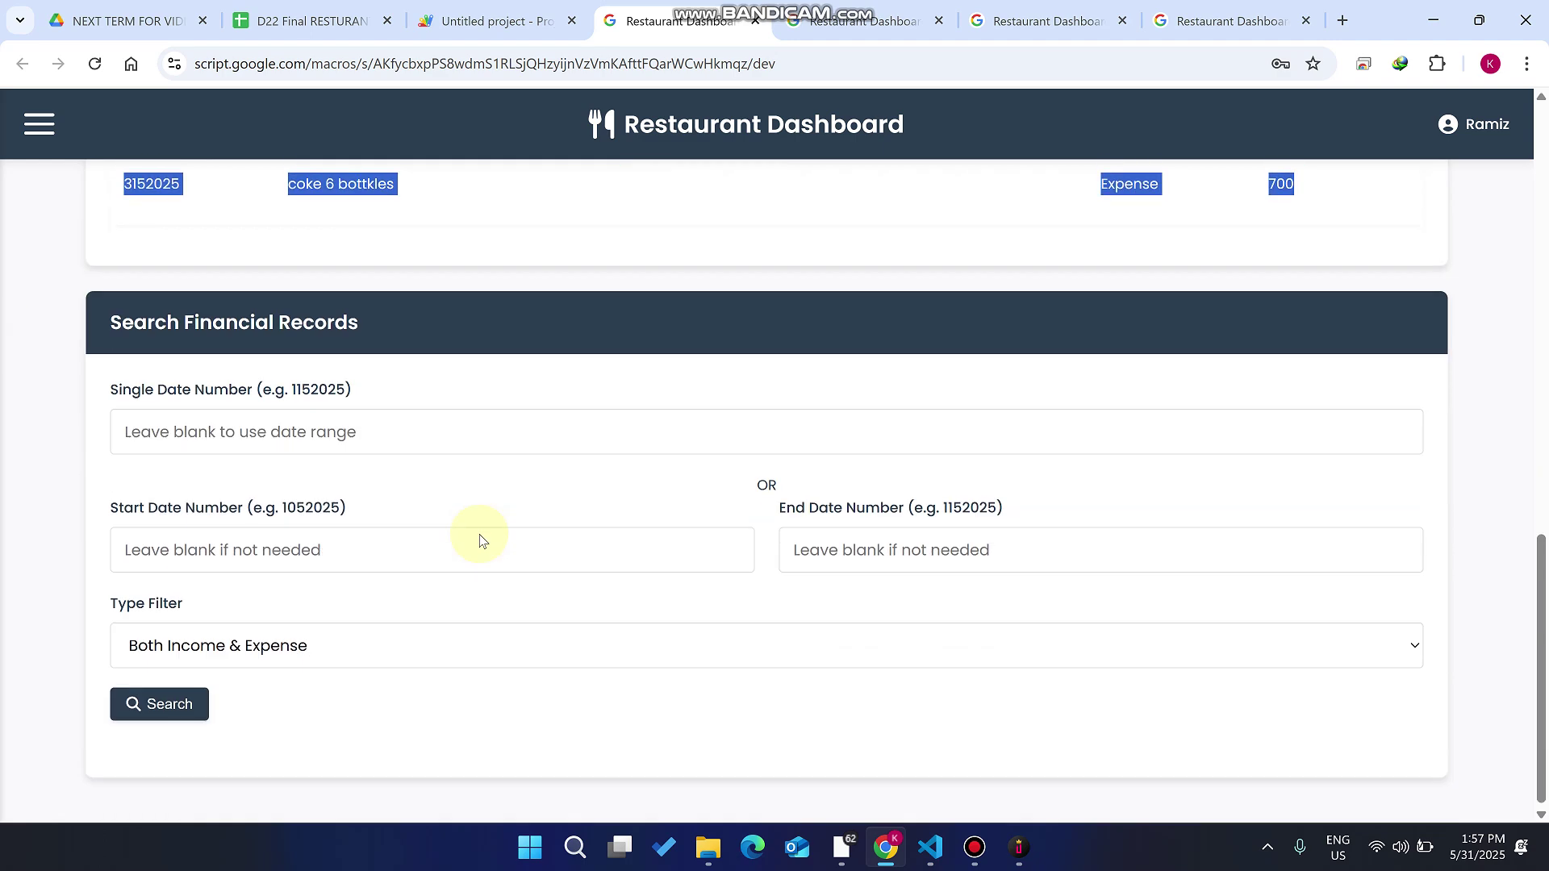
pyautogui.click(319, 540)
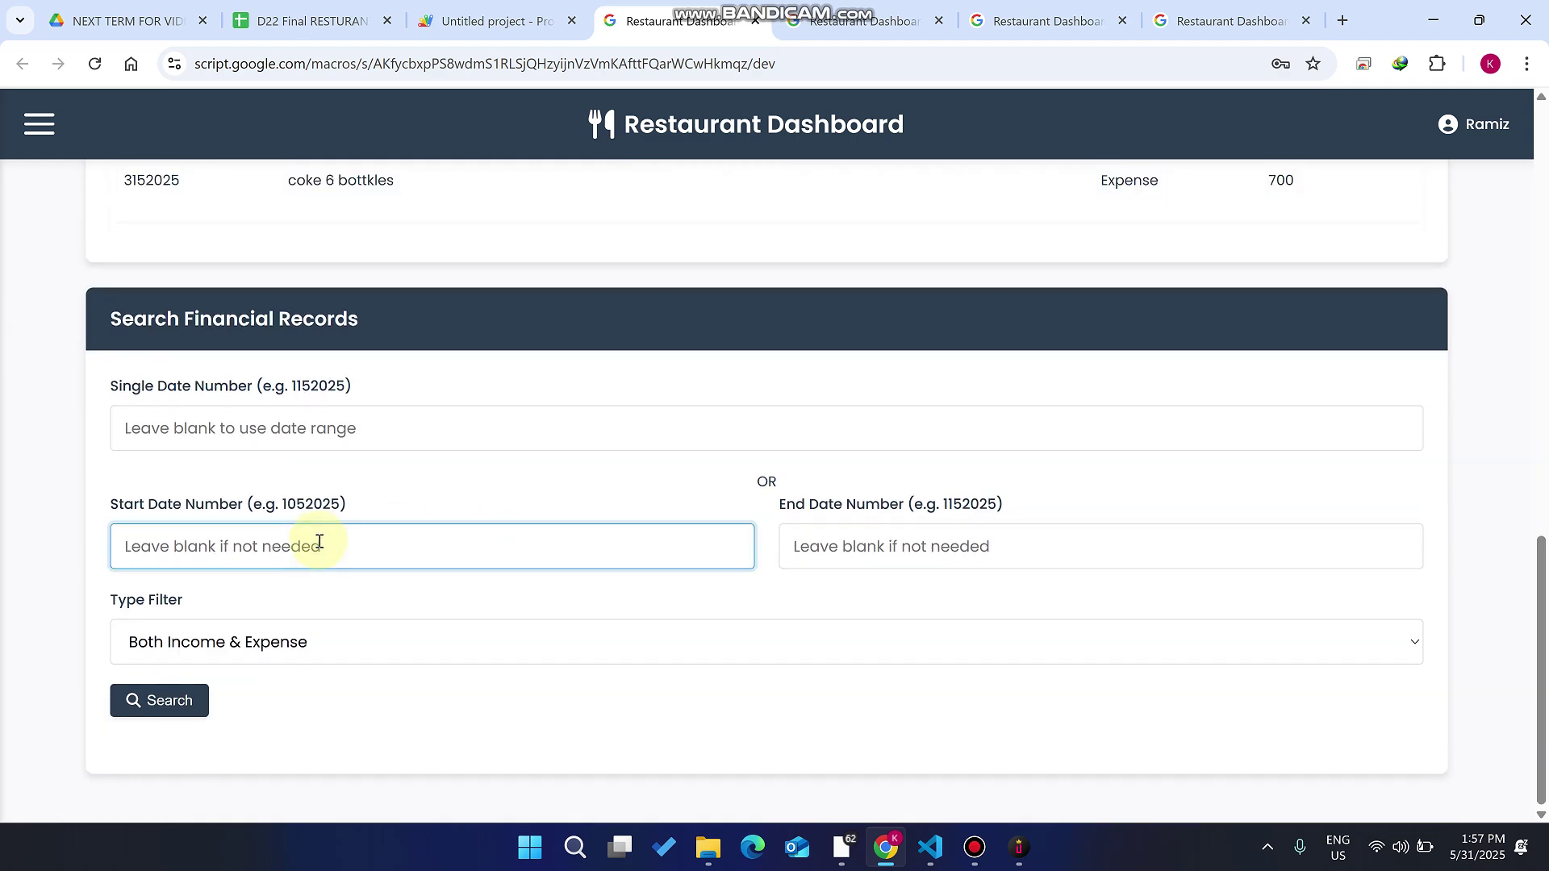
pyautogui.scroll(3, 319, 541)
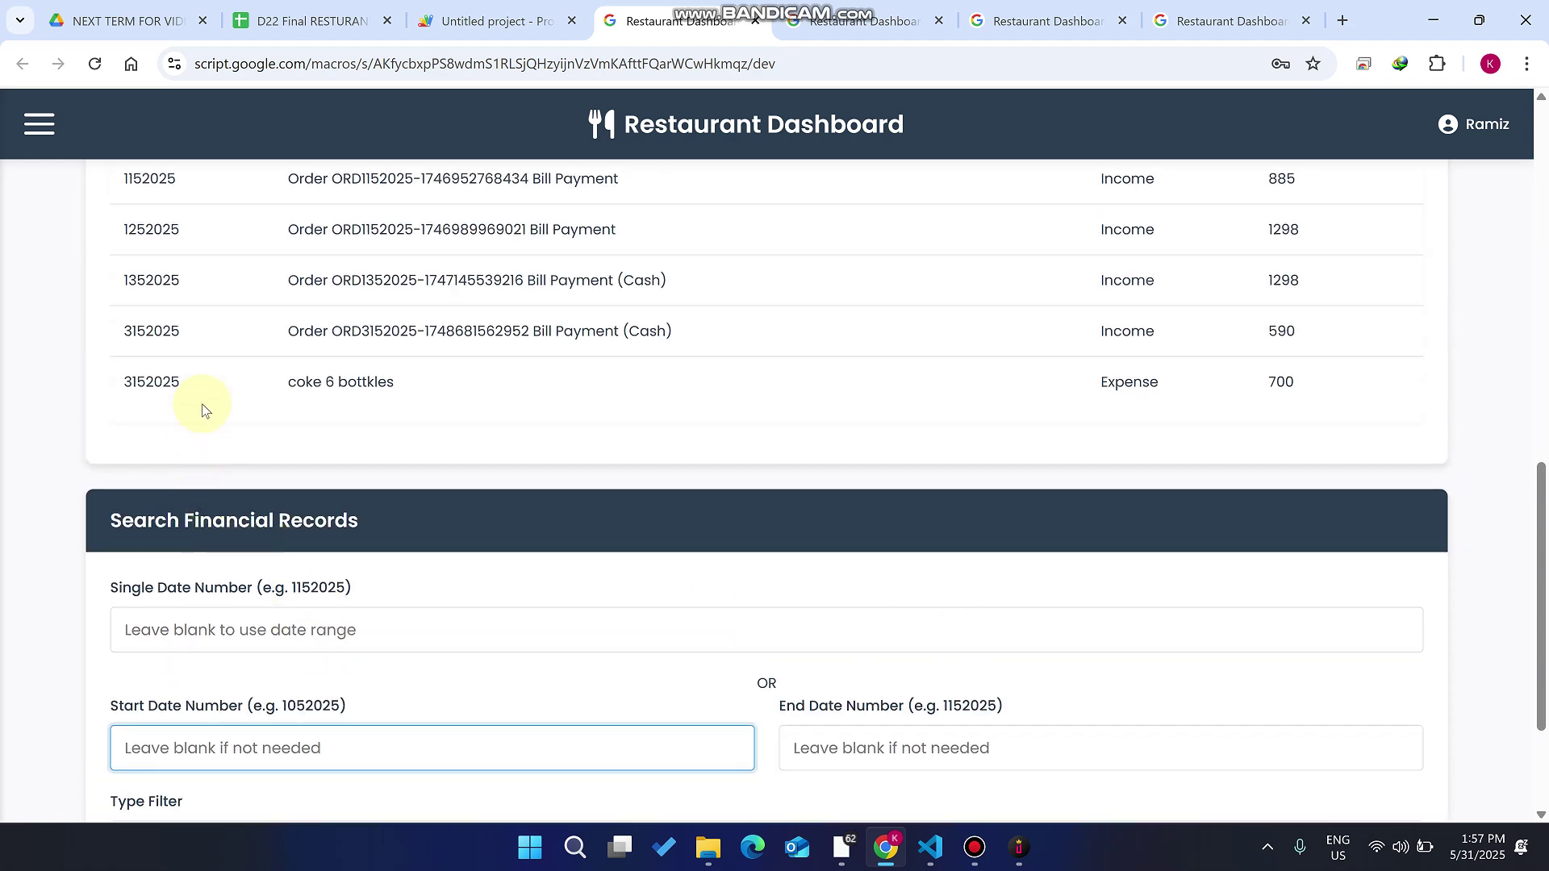
pyautogui.moveTo(181, 386); pyautogui.dragTo(128, 391)
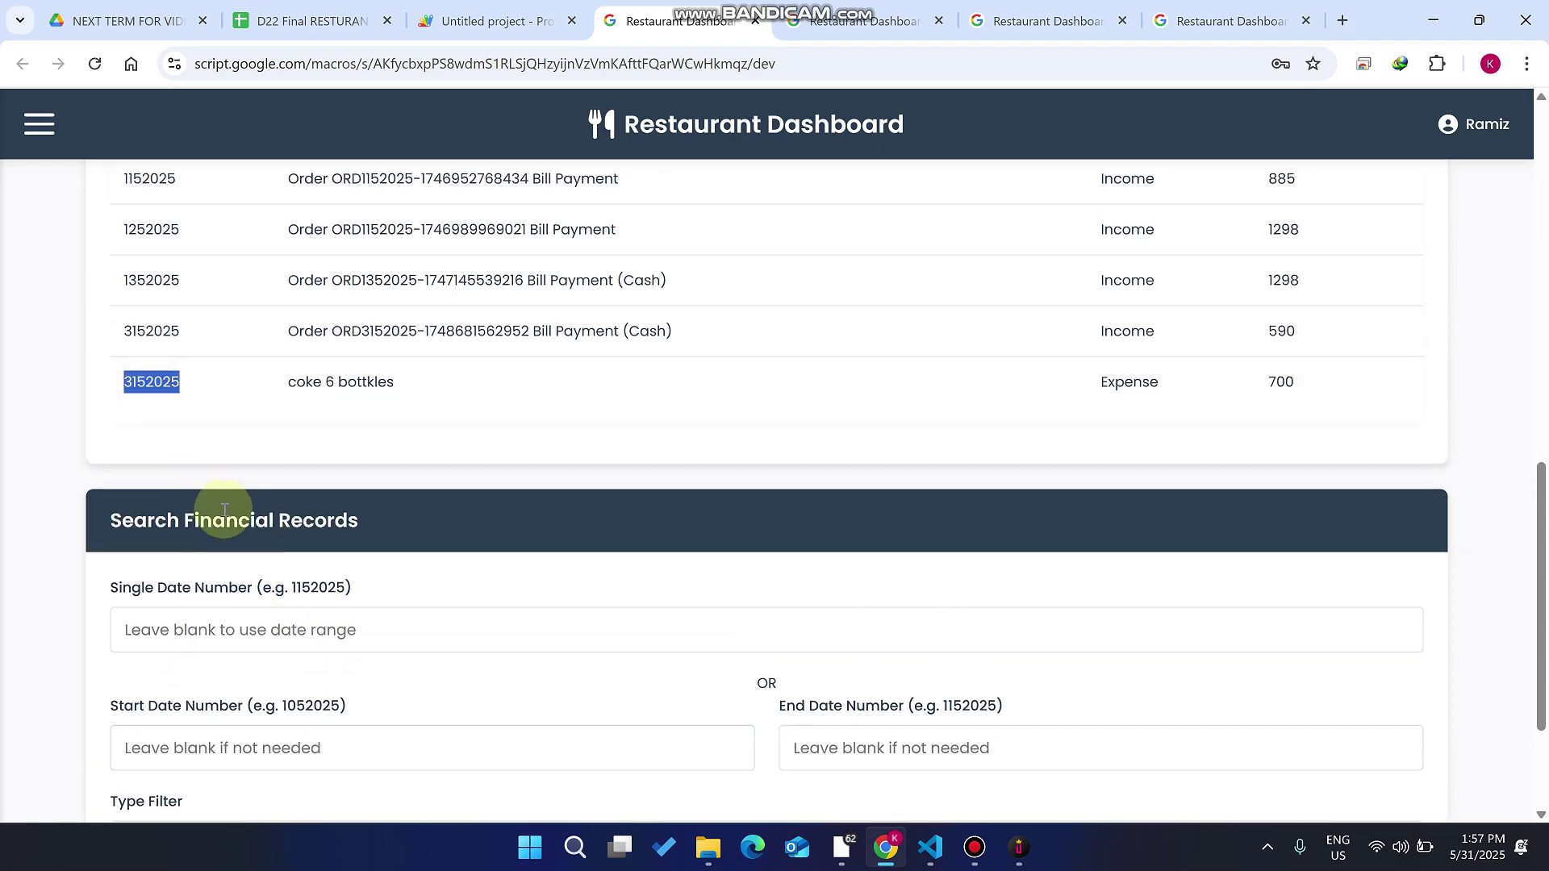
pyautogui.scroll(-3, 215, 512)
pyautogui.click(216, 426)
pyautogui.write('3152025')
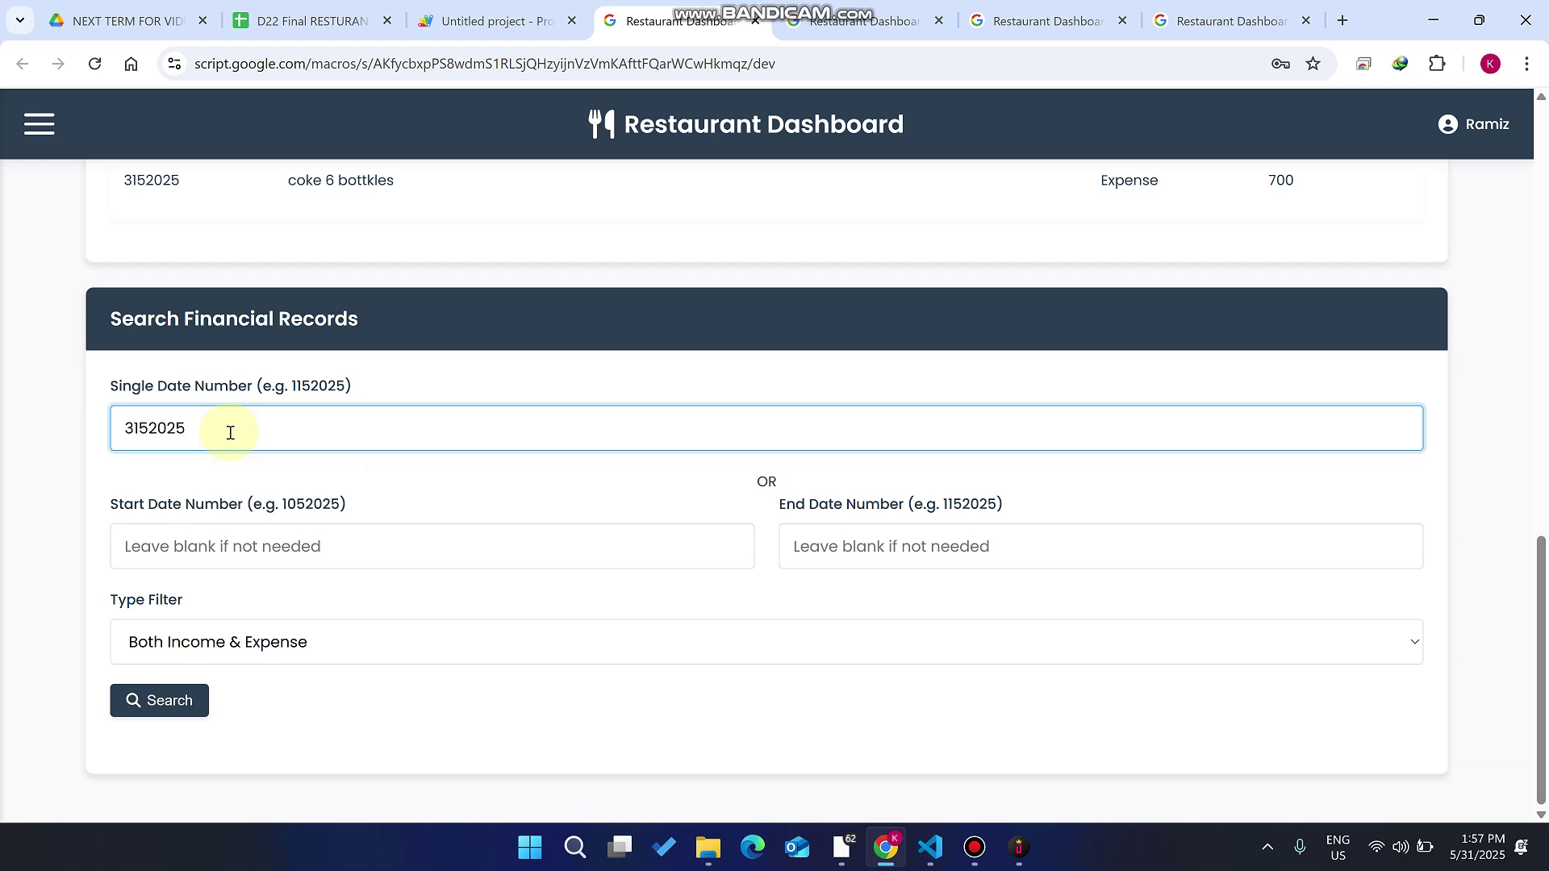
pyautogui.click(185, 701)
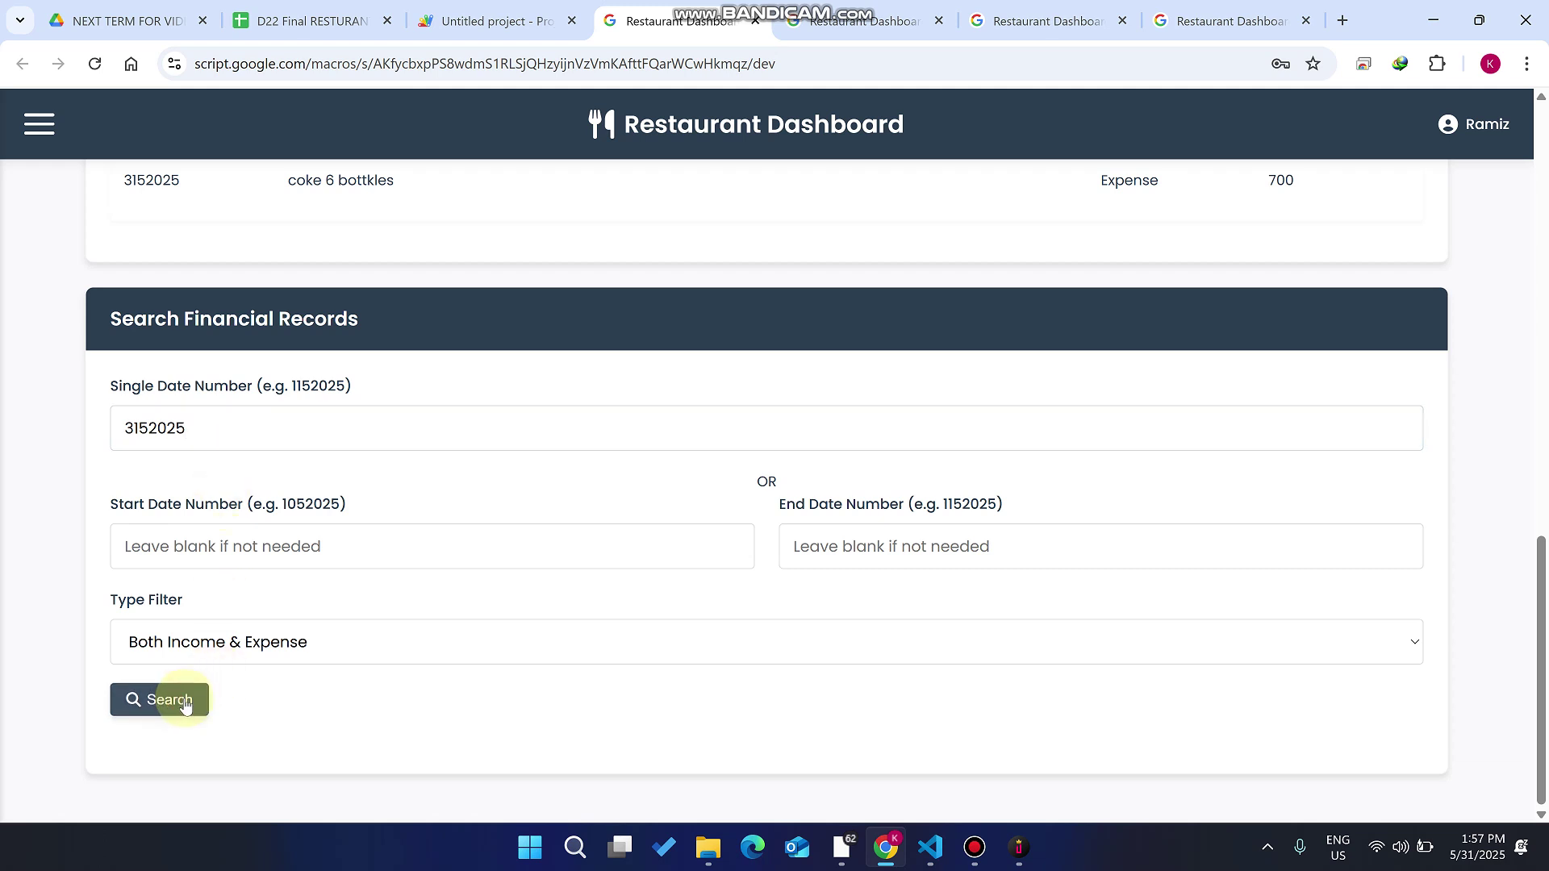
# - Review the search totals: ₹590.00 income, ₹700.00 expense, ₹-110.00 net profit
pyautogui.scroll(-3, 211, 541)
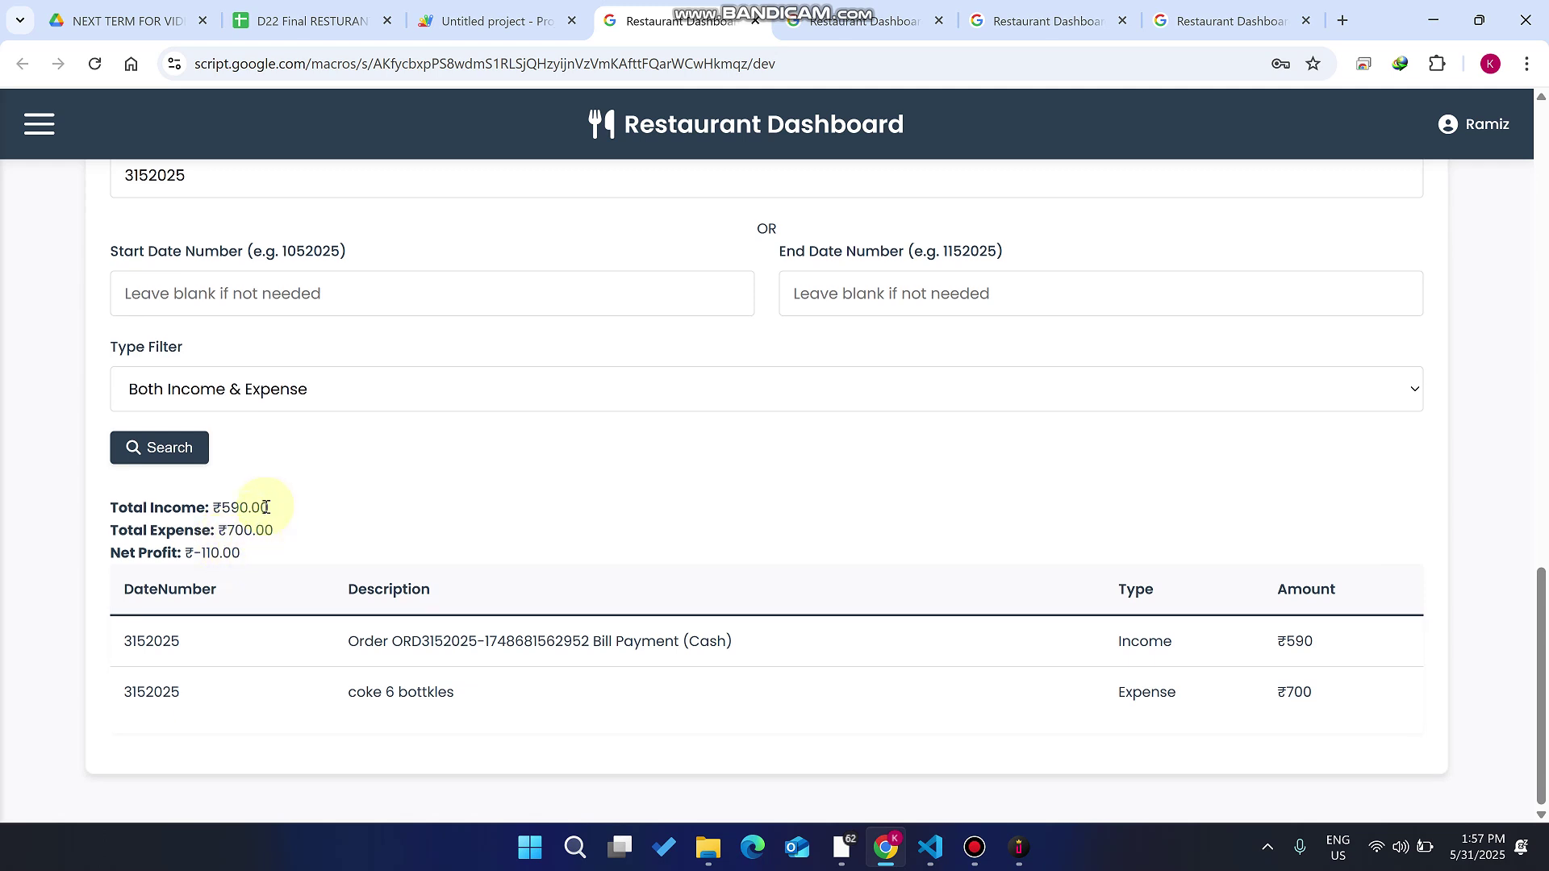
pyautogui.moveTo(284, 513); pyautogui.dragTo(113, 524)
pyautogui.moveTo(266, 513); pyautogui.dragTo(113, 528)
pyautogui.click(244, 555)
pyautogui.tripleClick(245, 556)
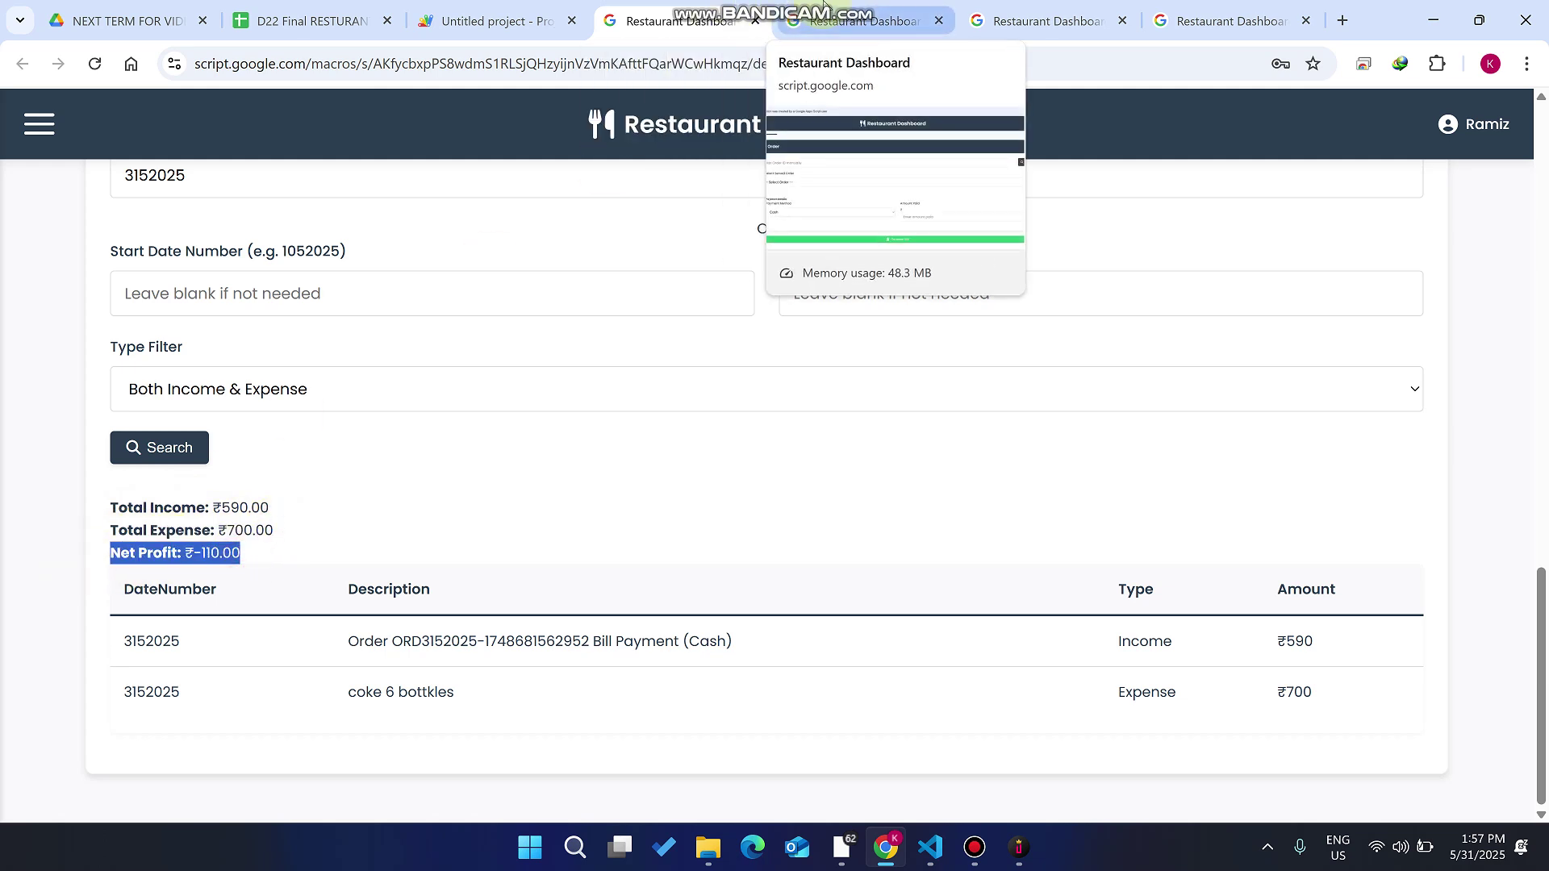
pyautogui.moveTo(825, 8)
pyautogui.scroll(20, 859, 343)
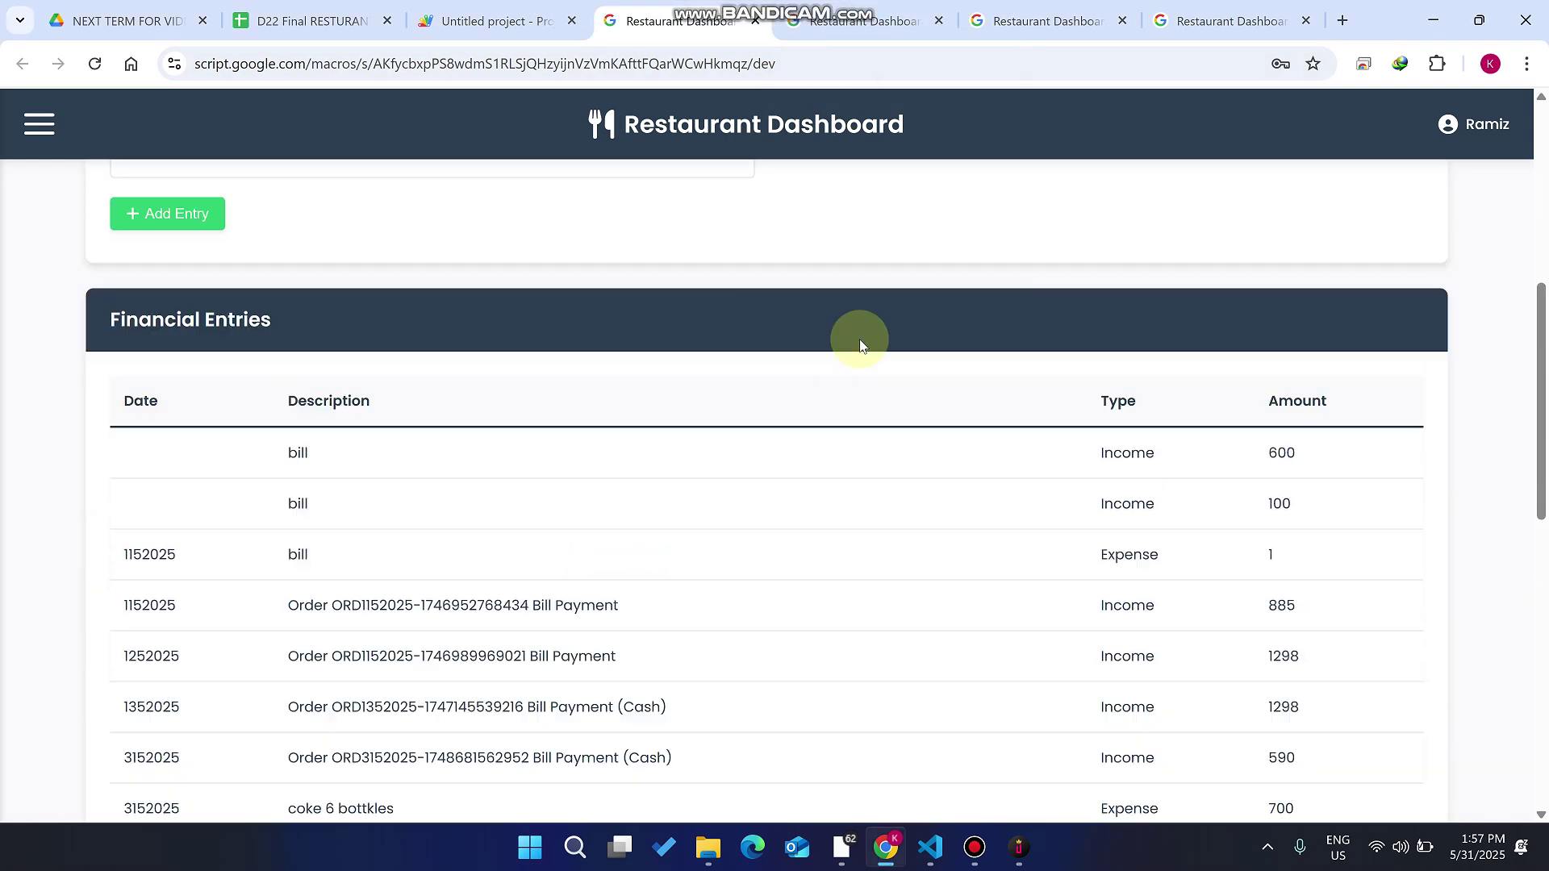
# - Open the Waiter Panel's Tables list and check T2's Dirty status beside T1 Occupied, T3 Vacant
pyautogui.click(863, 20)
pyautogui.scroll(2, 346, 360)
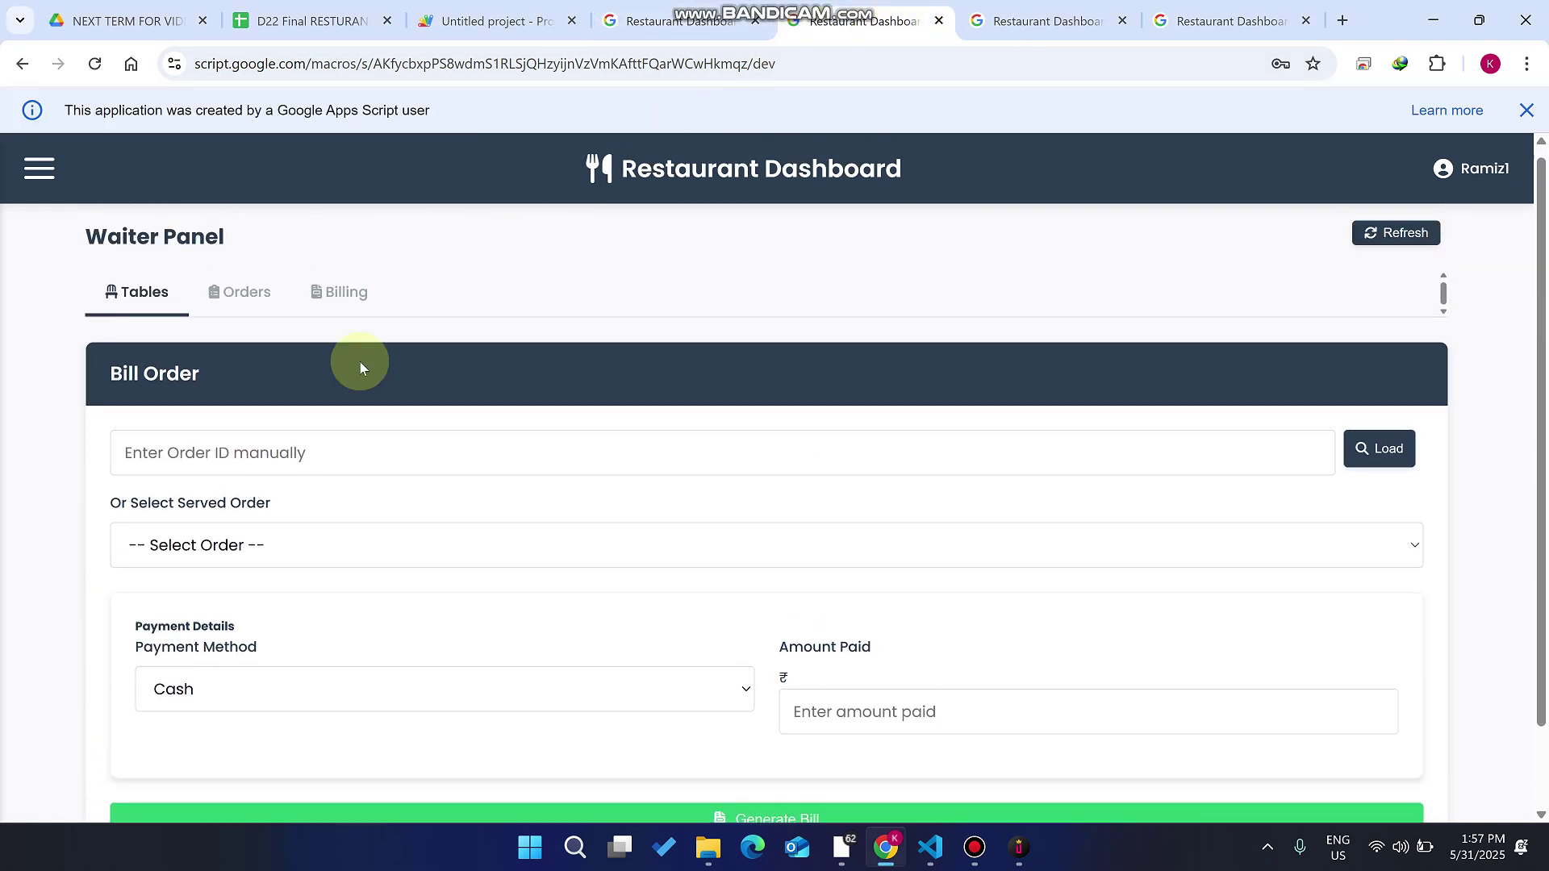
pyautogui.click(113, 300)
pyautogui.moveTo(719, 508); pyautogui.dragTo(581, 476)
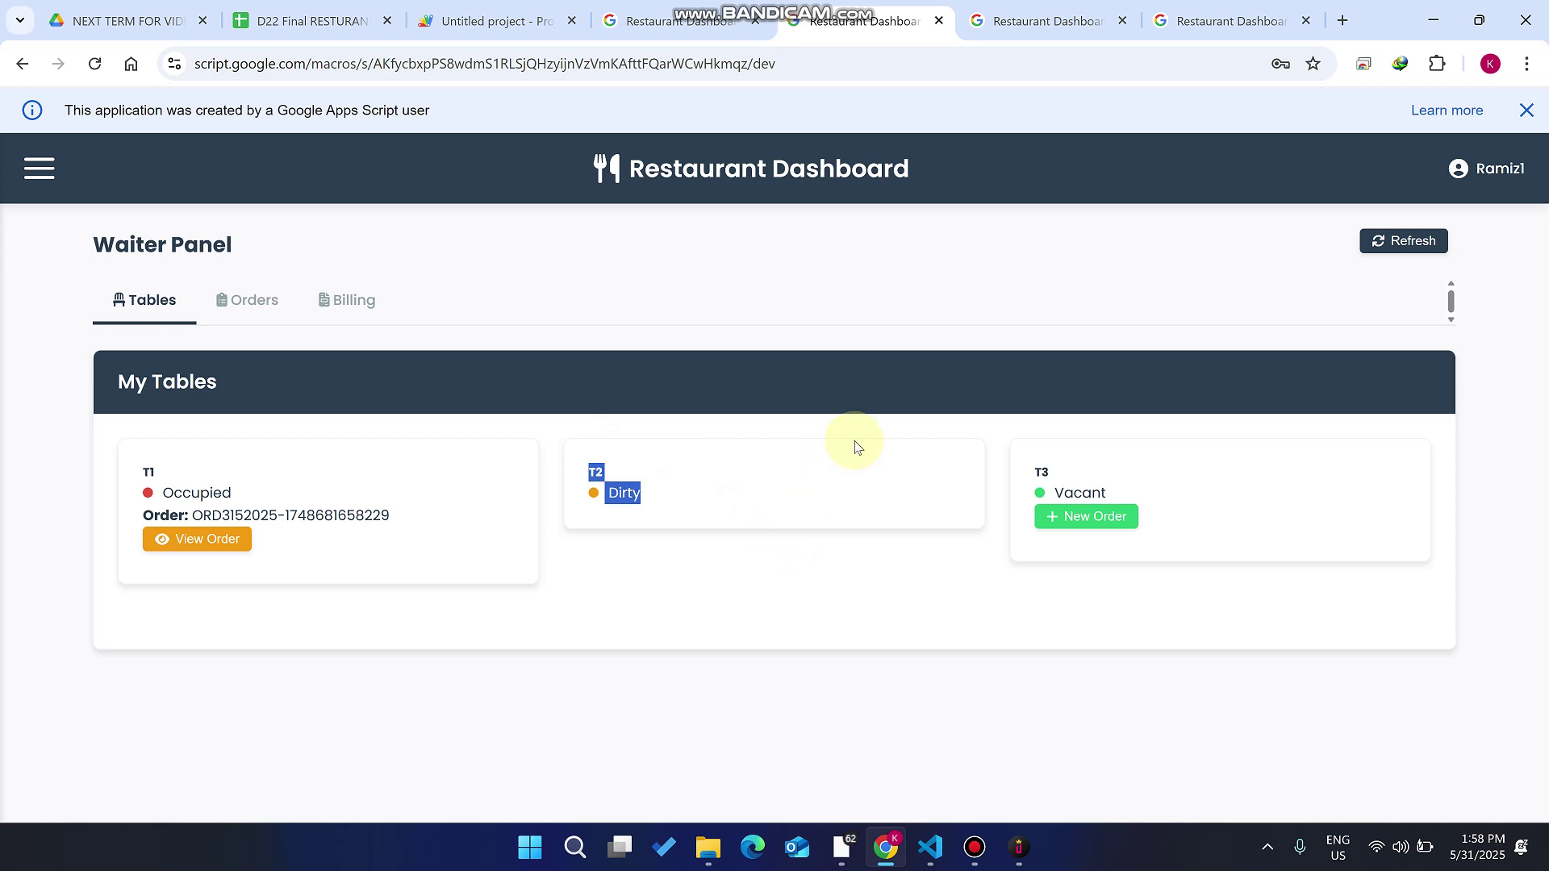
# - In the Cleaner Panel, refresh the dirty tables, select T2 and mark it clean
pyautogui.click(1171, 21)
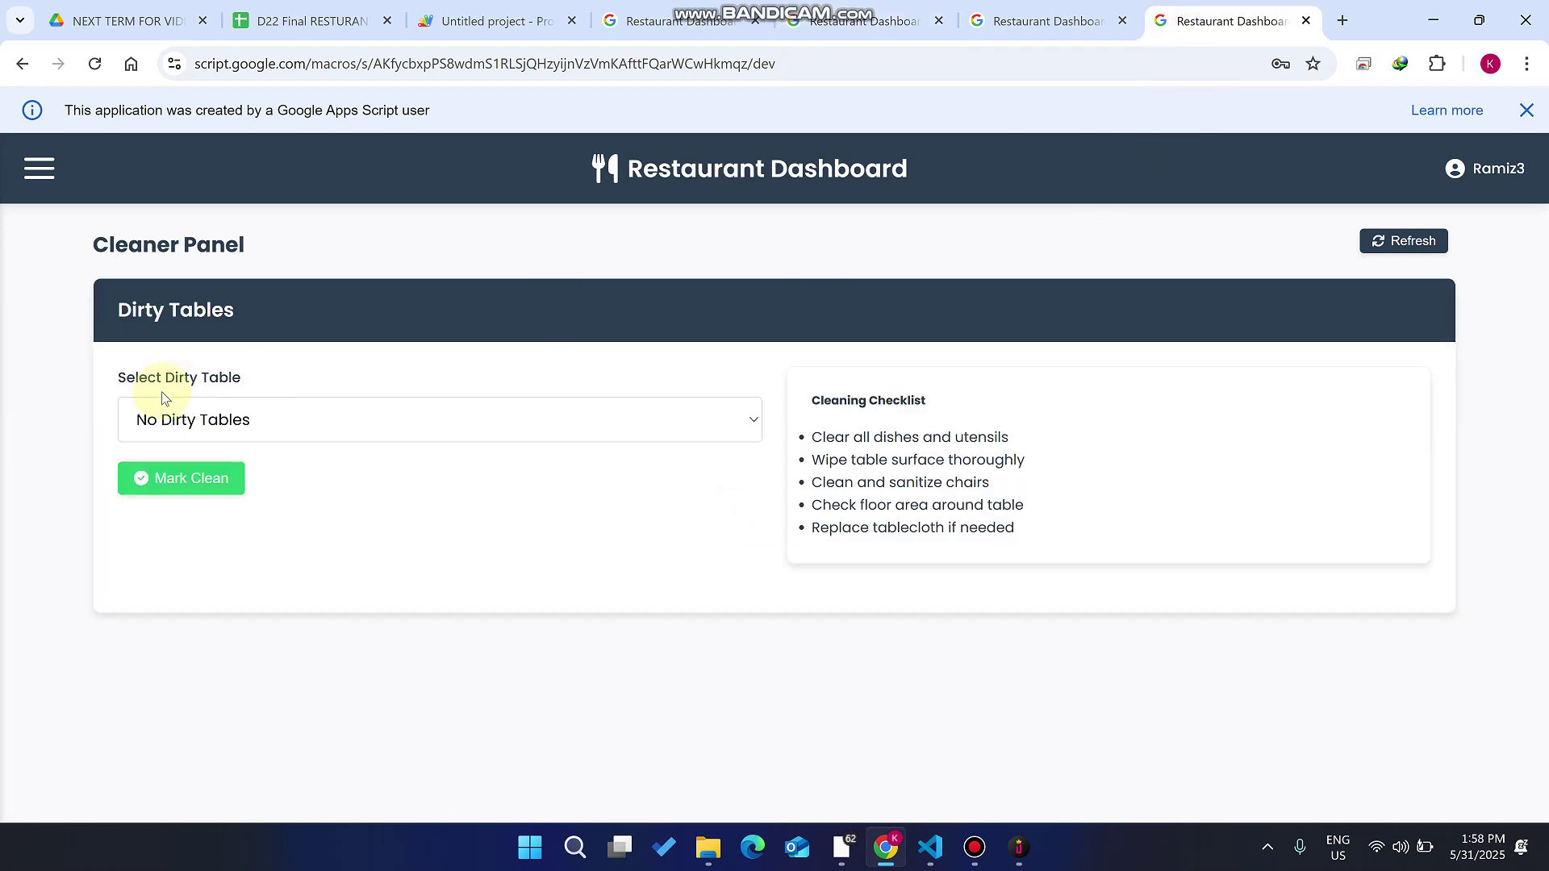
pyautogui.click(1409, 255)
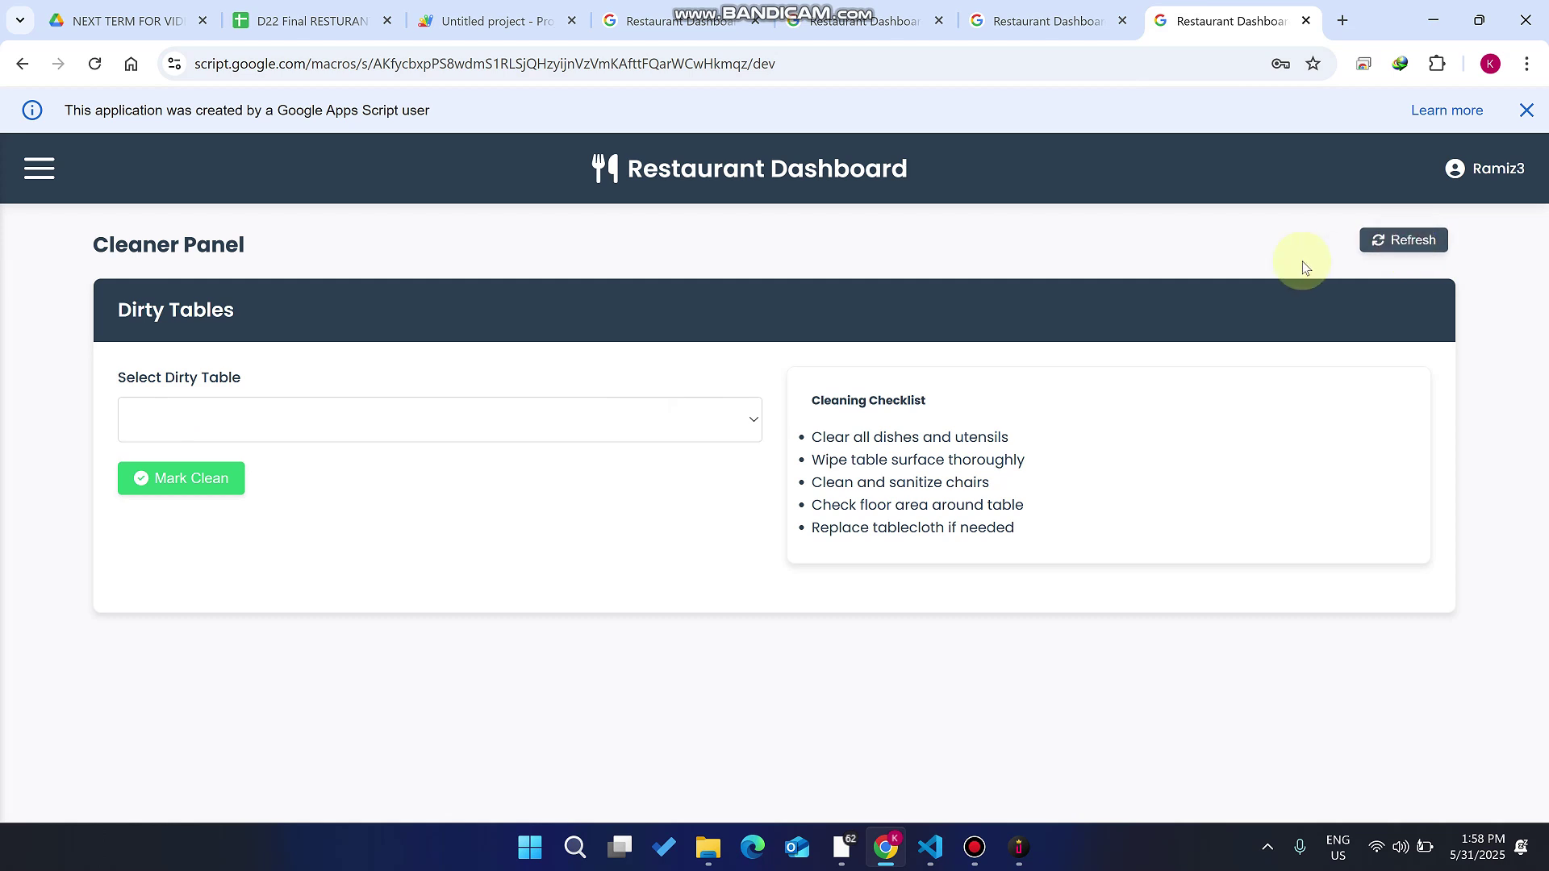
pyautogui.click(667, 433)
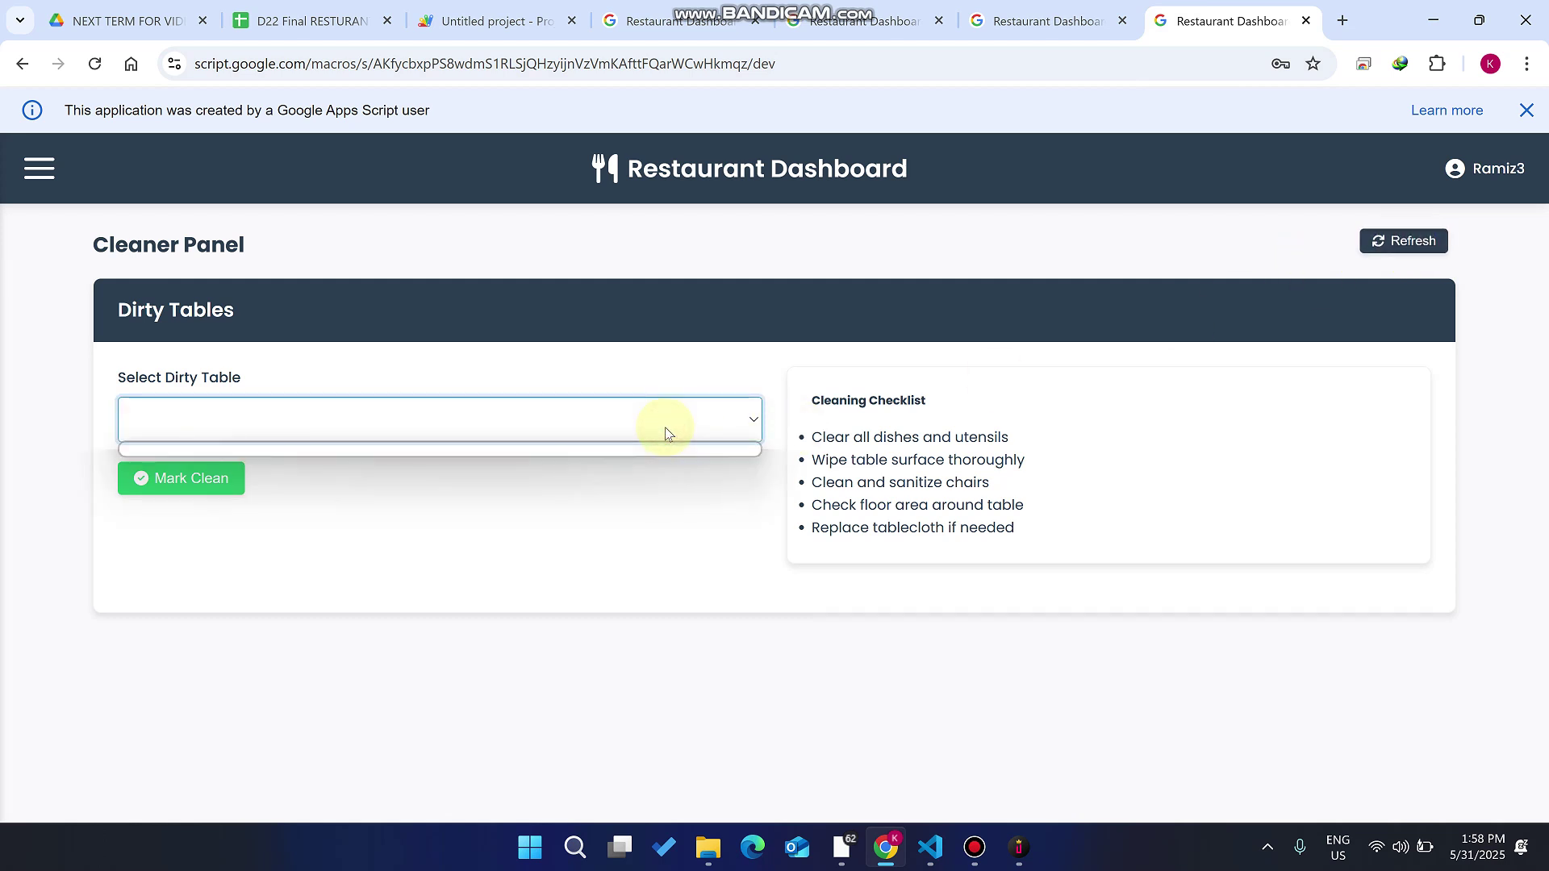
pyautogui.click(295, 441)
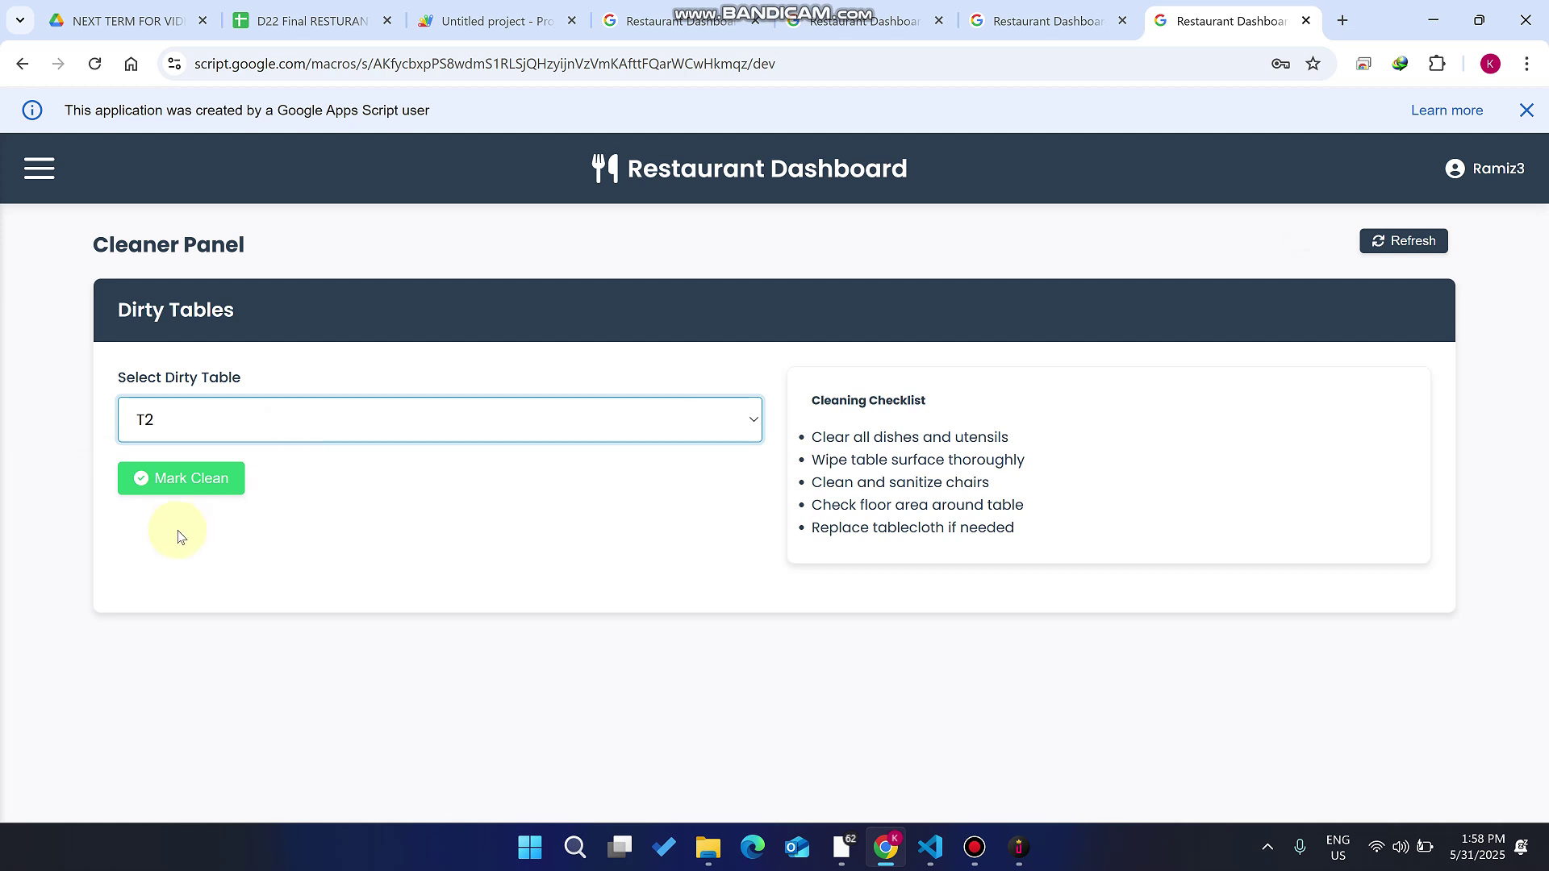
pyautogui.click(215, 482)
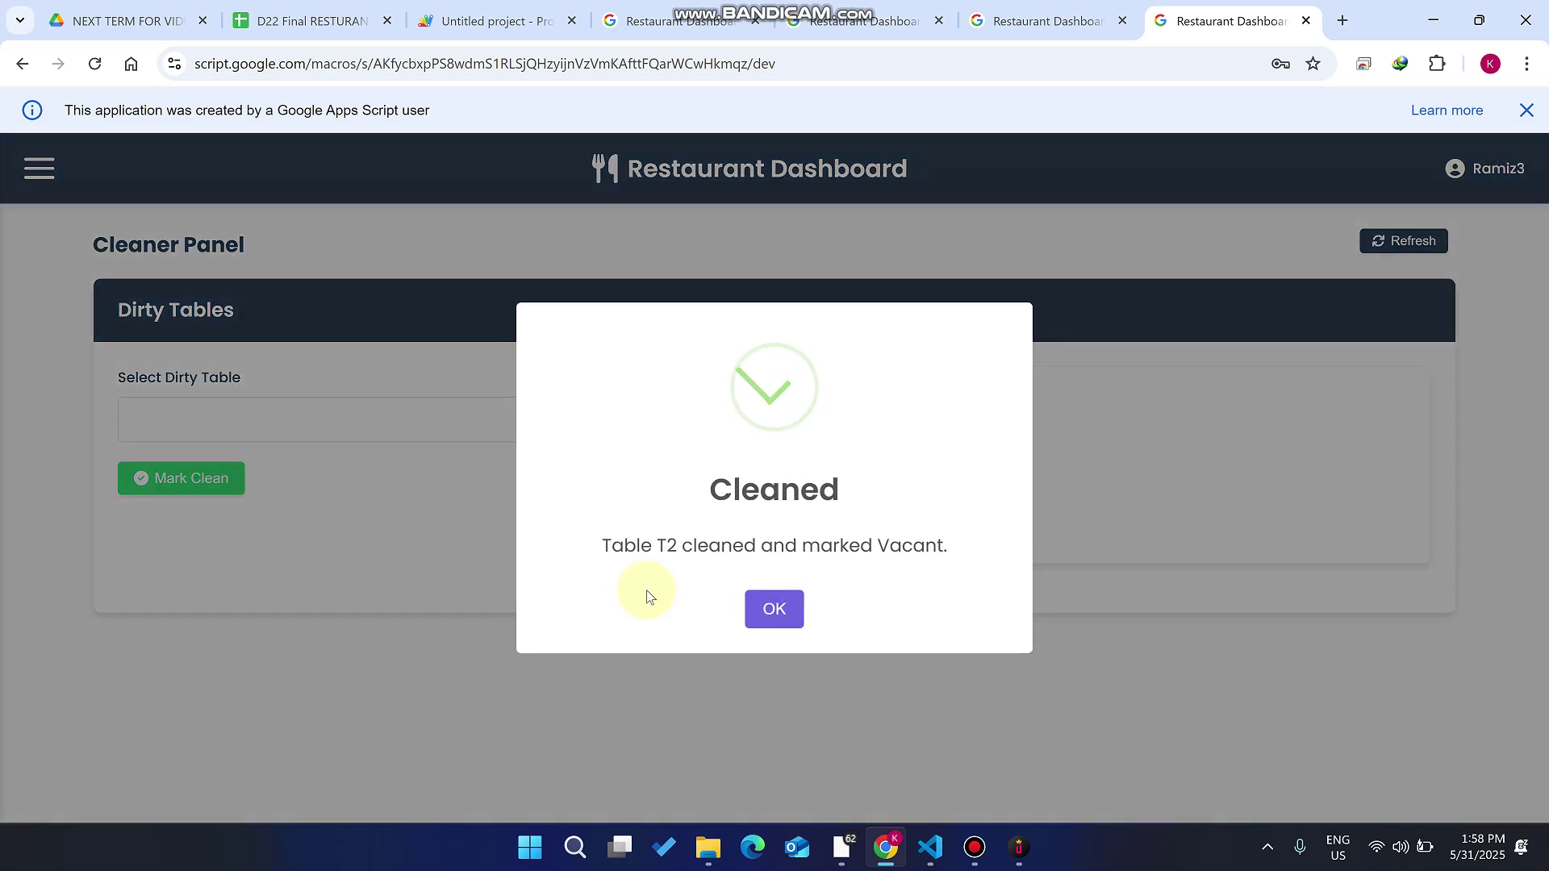
pyautogui.click(789, 608)
pyautogui.click(863, 20)
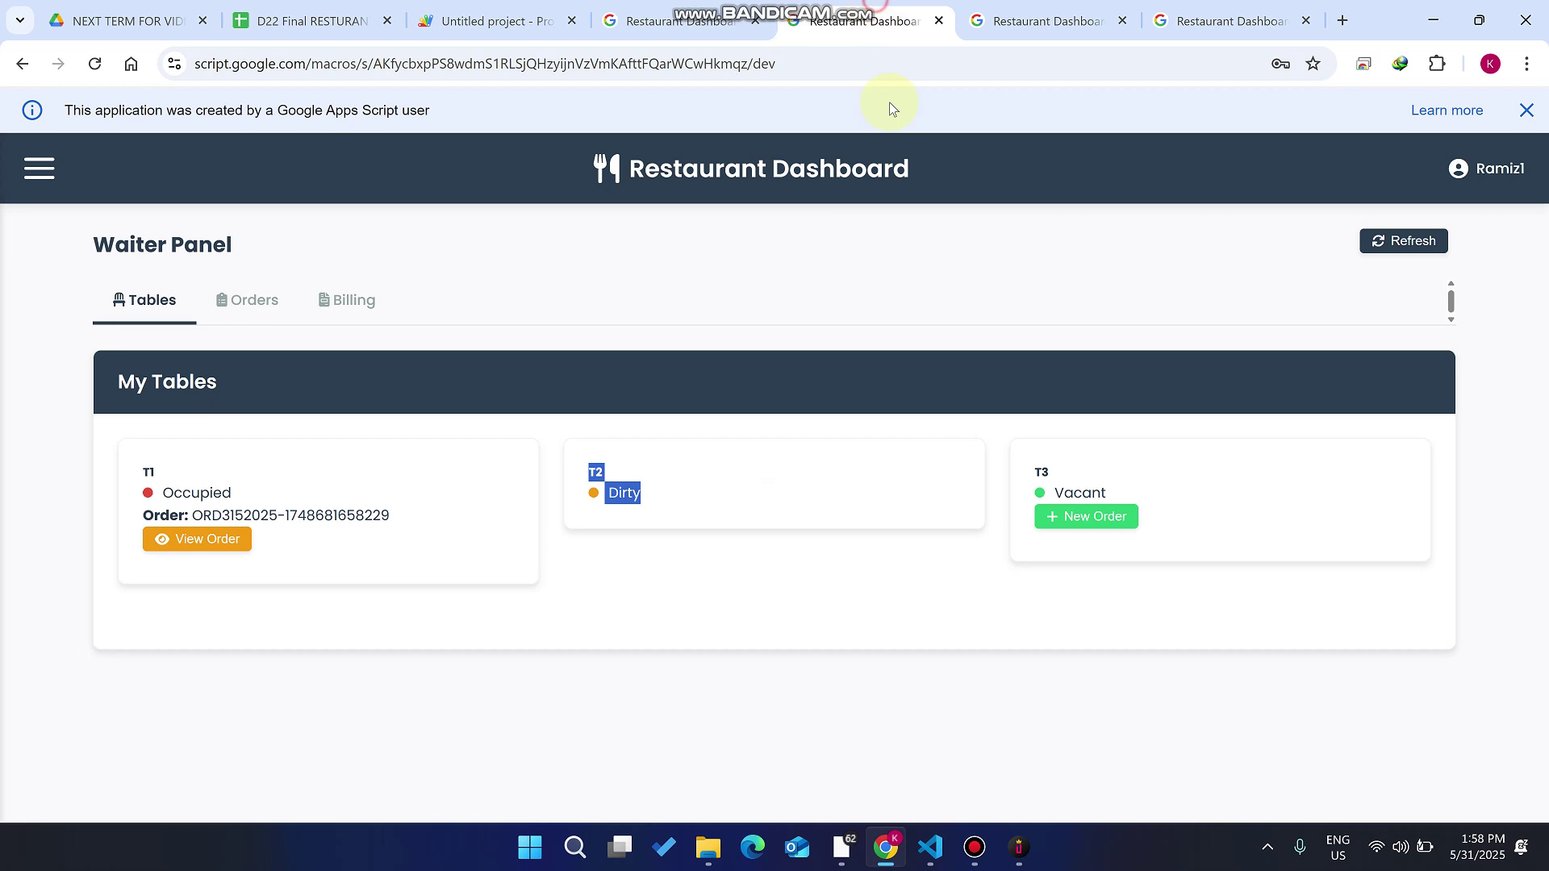
# - Refresh the Waiter Panel so T2 shows Vacant, then go to the admin Finance tab
pyautogui.click(1433, 242)
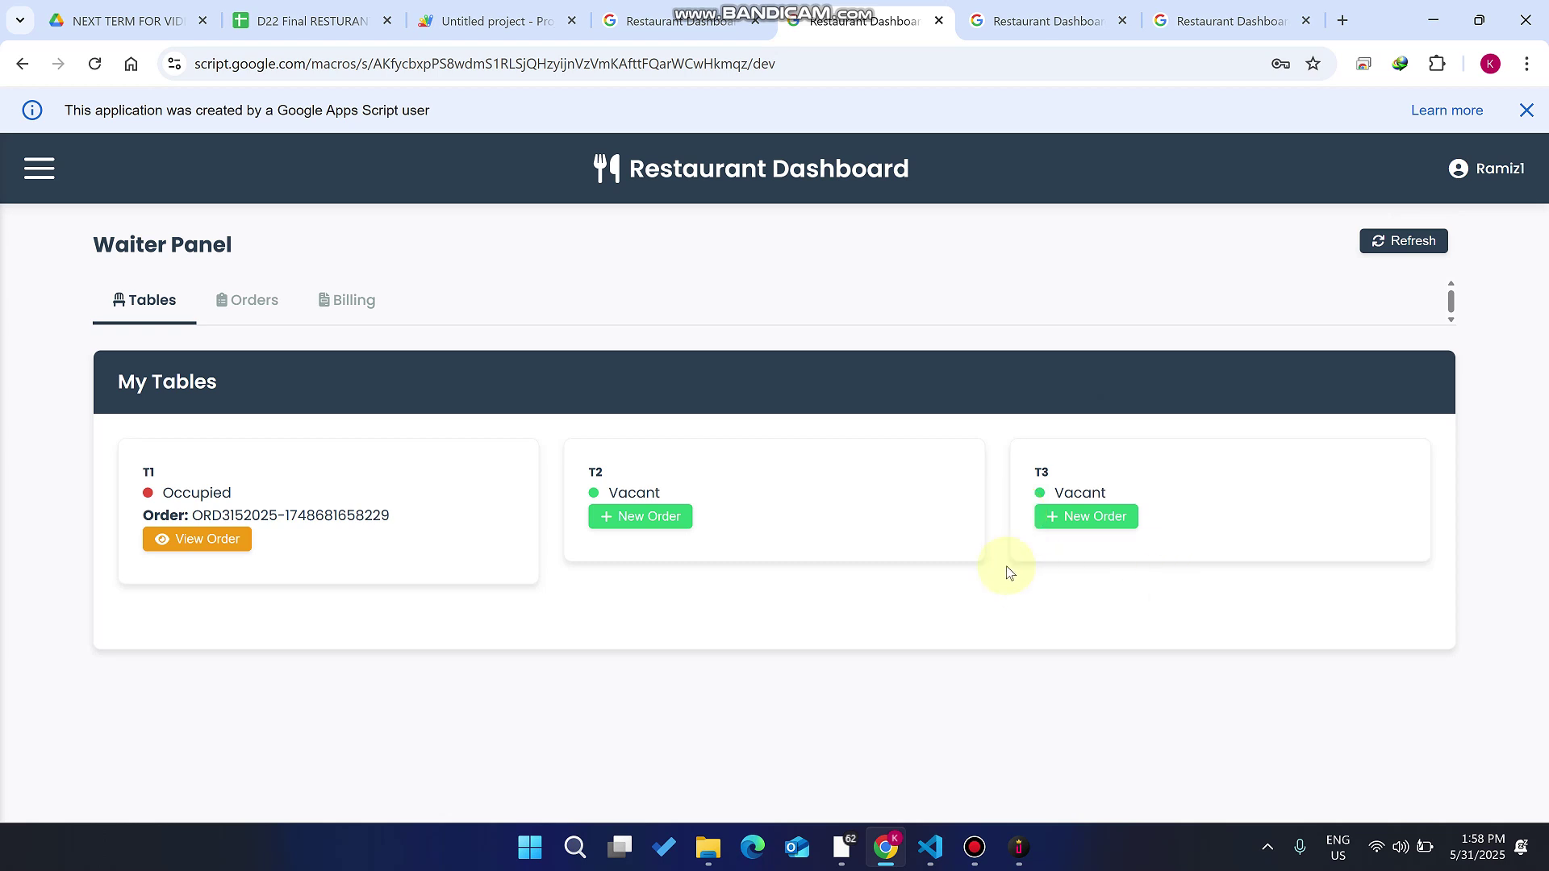
pyautogui.click(668, 8)
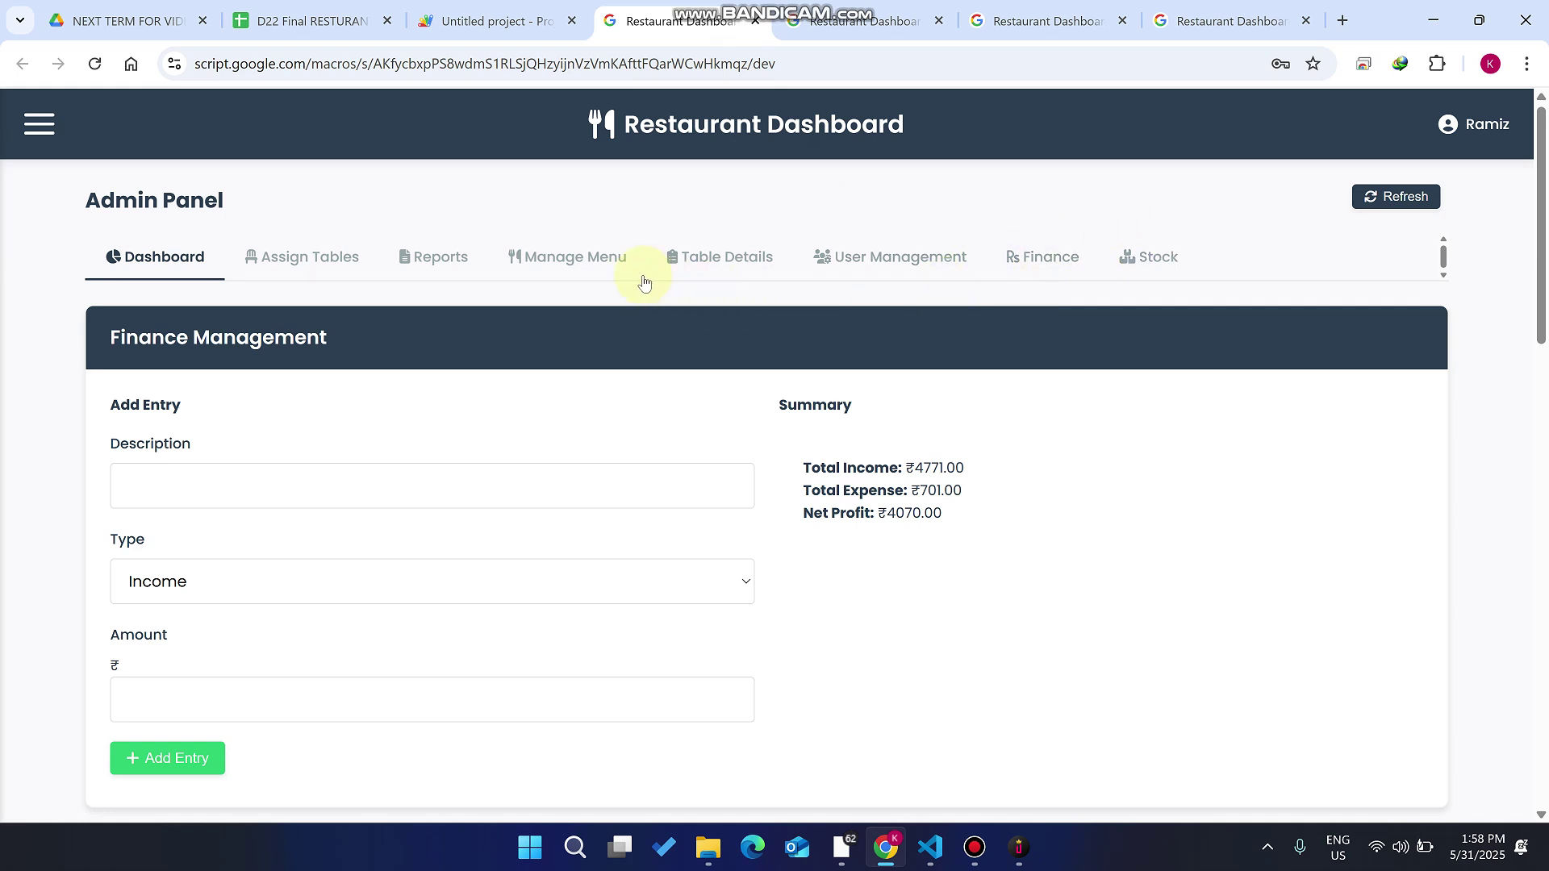
# - Open Manage Menu and check the existing Drink category name
pyautogui.click(555, 258)
pyautogui.scroll(-4, 629, 362)
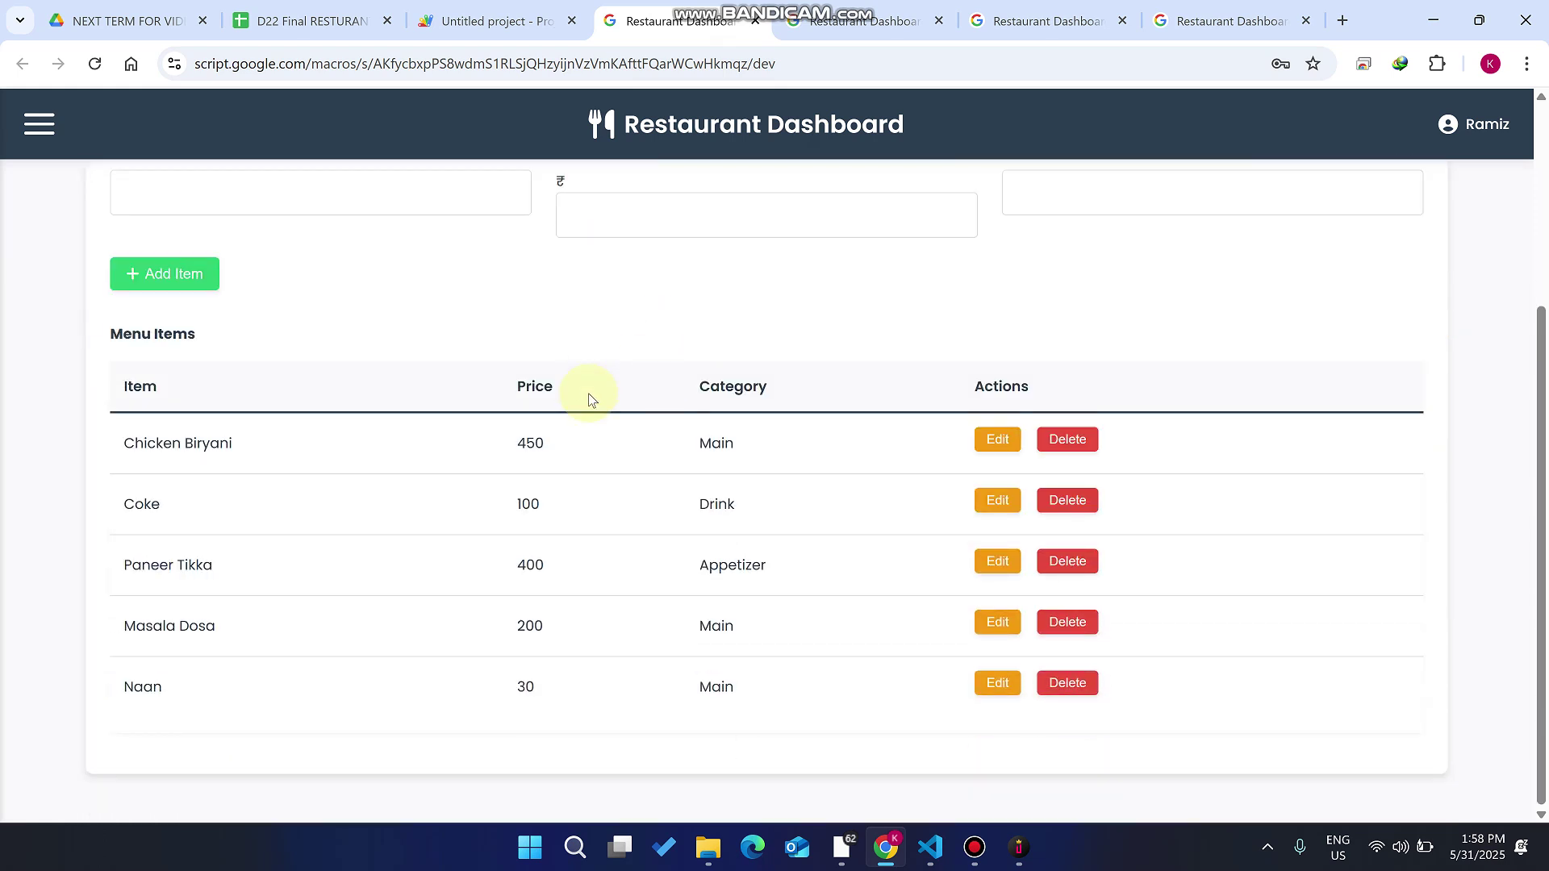
pyautogui.doubleClick(743, 508)
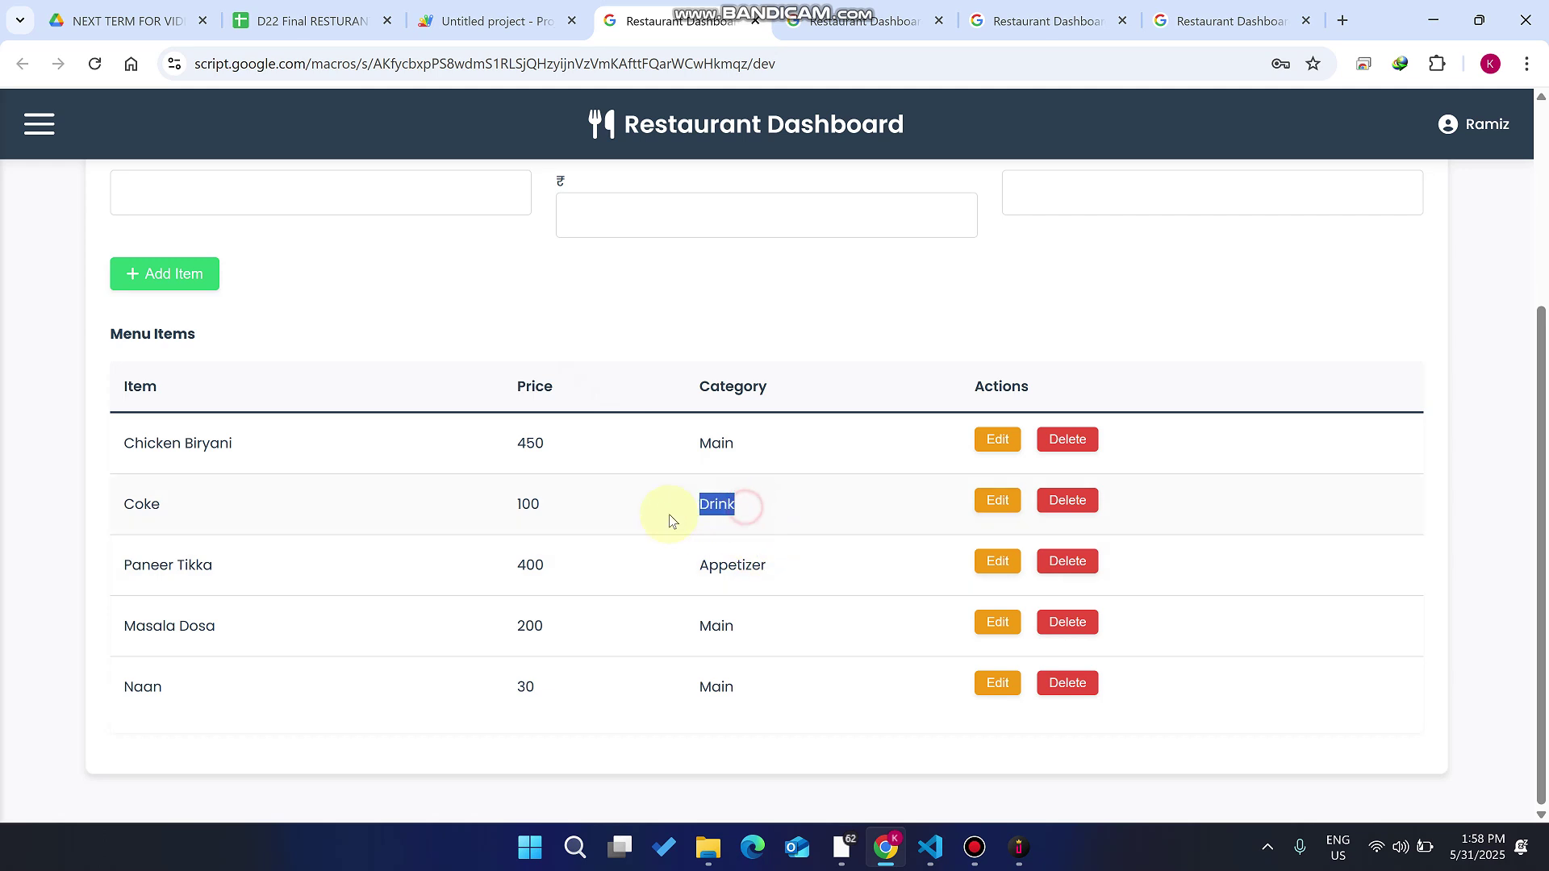
pyautogui.scroll(4, 390, 459)
# - Add Pepsi at price 120 in the Drink category to the menu
pyautogui.click(226, 495)
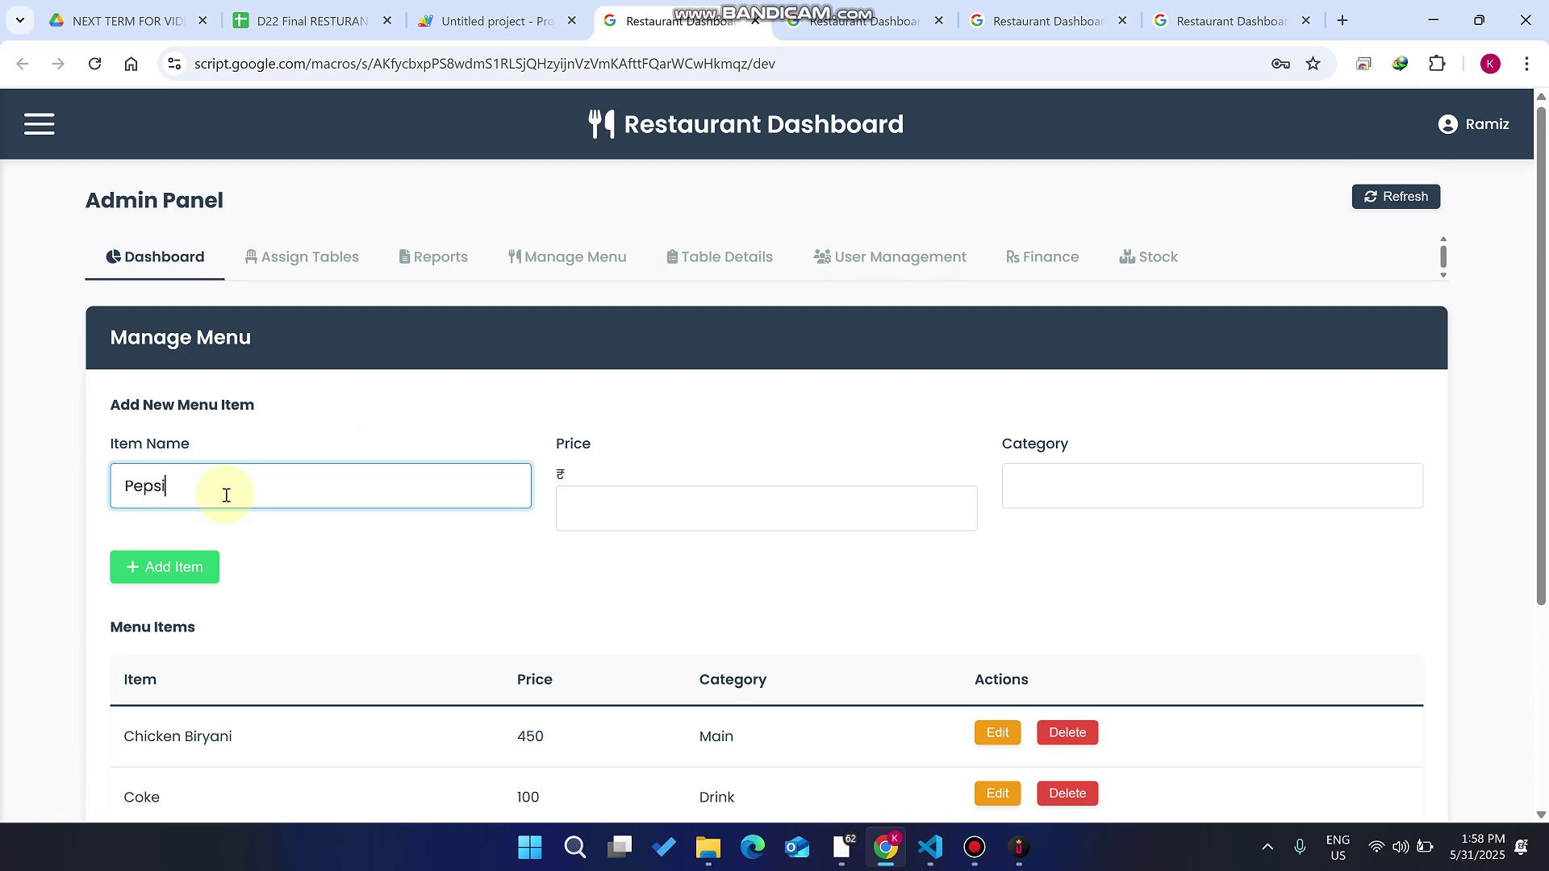
pyautogui.click(685, 527)
pyautogui.write('120')
pyautogui.click(1145, 483)
pyautogui.write('Drink')
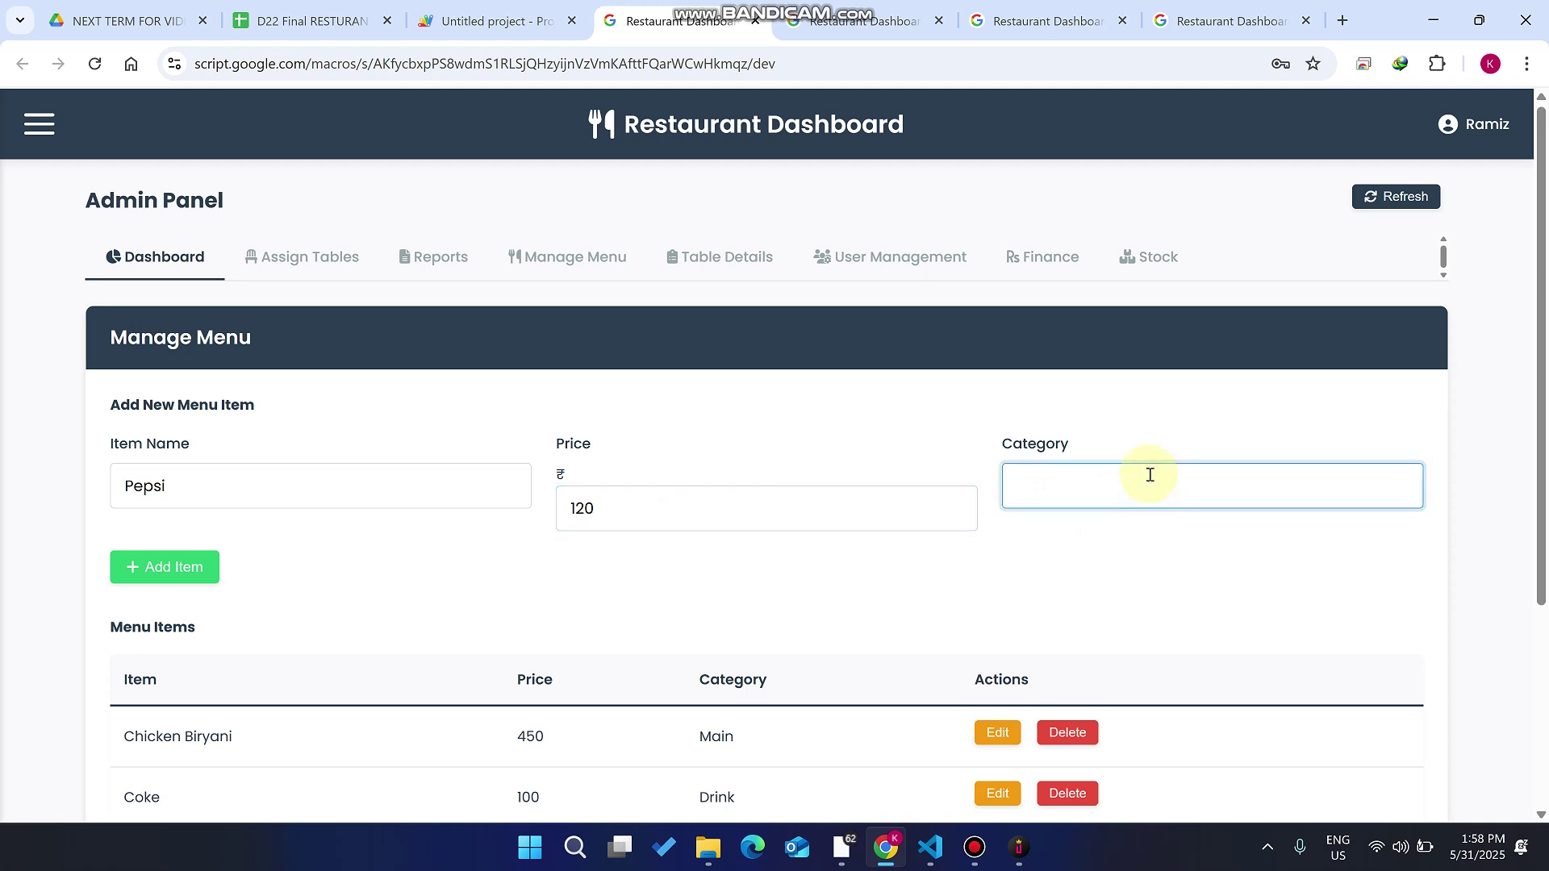
pyautogui.click(1047, 484)
pyautogui.press('BackSpace')
pyautogui.press('BackSpace')
pyautogui.press('BackSpace')
pyautogui.press('BackSpace')
pyautogui.press('BackSpace')
pyautogui.press('BackSpace')
pyautogui.press('BackSpace')
pyautogui.press('BackSpace')
pyautogui.click(190, 573)
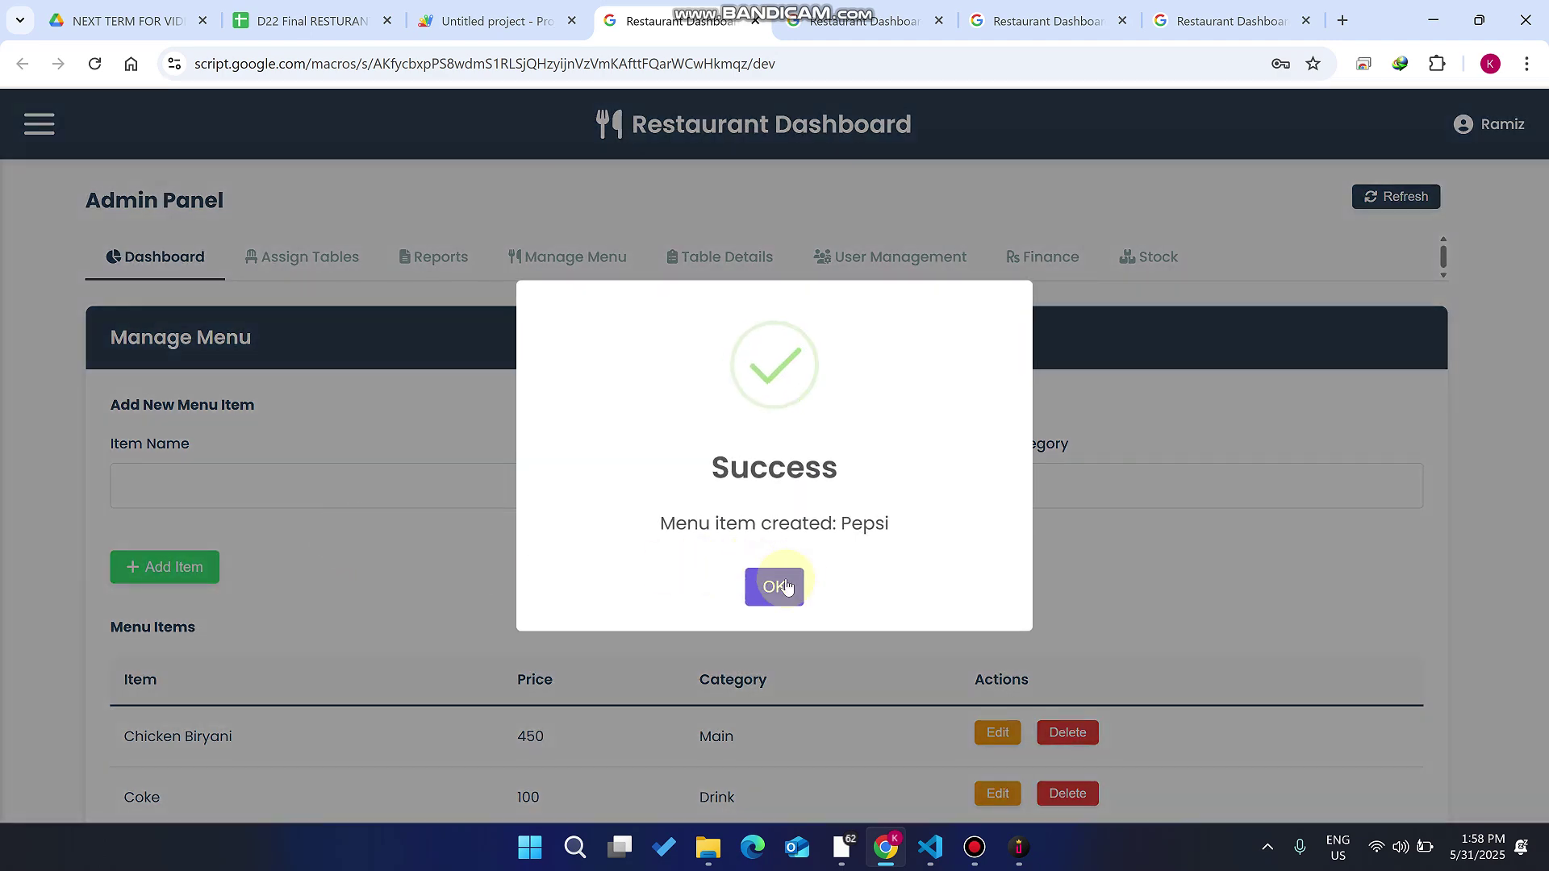
pyautogui.click(786, 587)
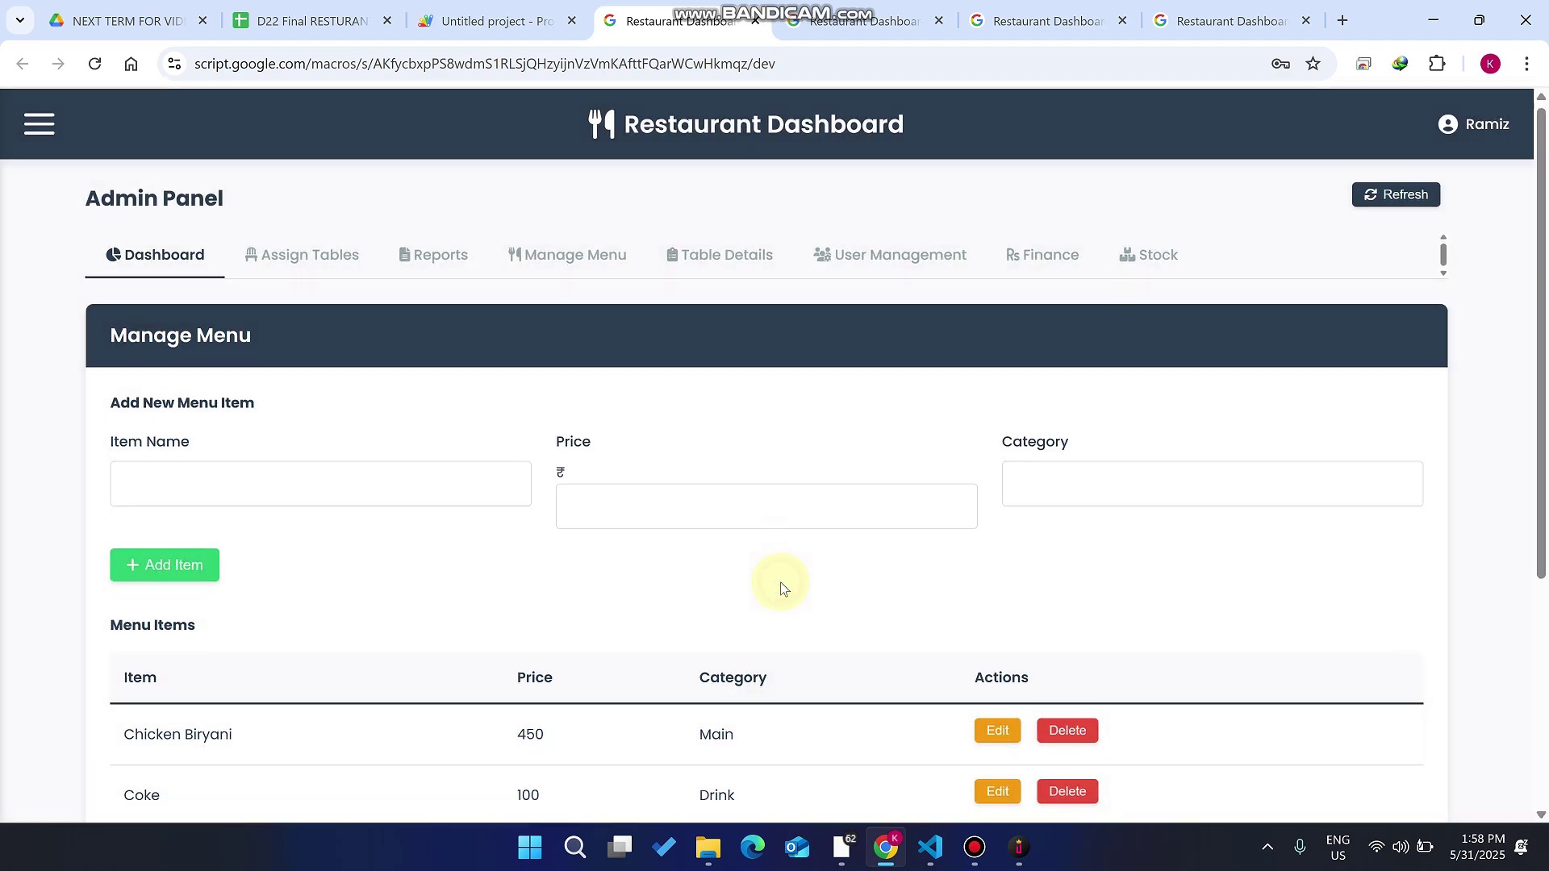
# - Show the Table Details list of all tables with their assigned waiters
pyautogui.scroll(-4, 746, 617)
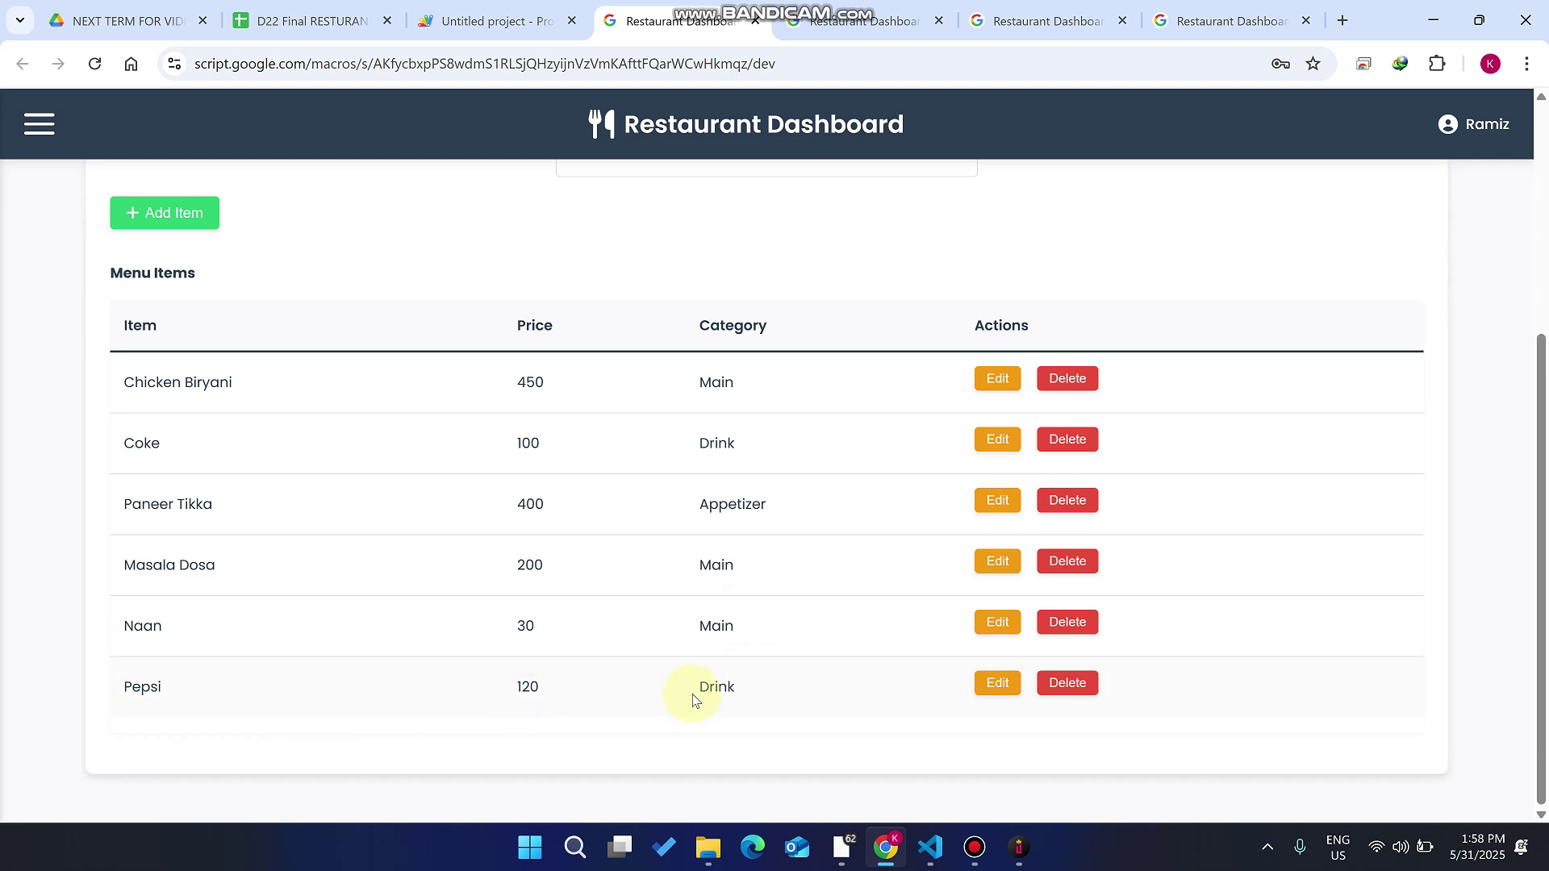
pyautogui.scroll(1, 787, 671)
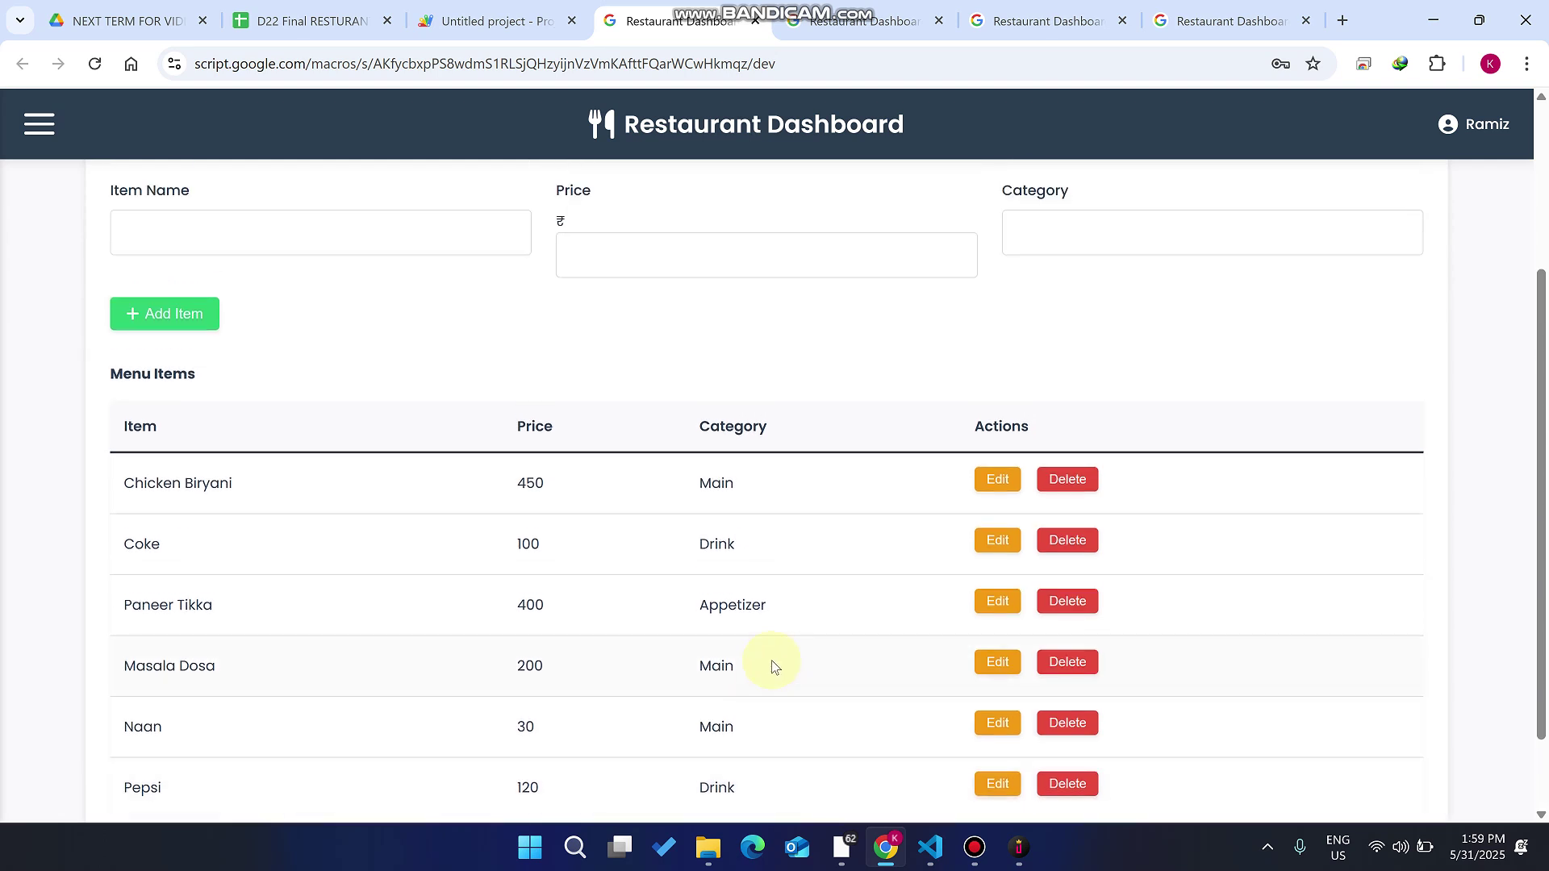
pyautogui.scroll(3, 772, 662)
pyautogui.click(712, 260)
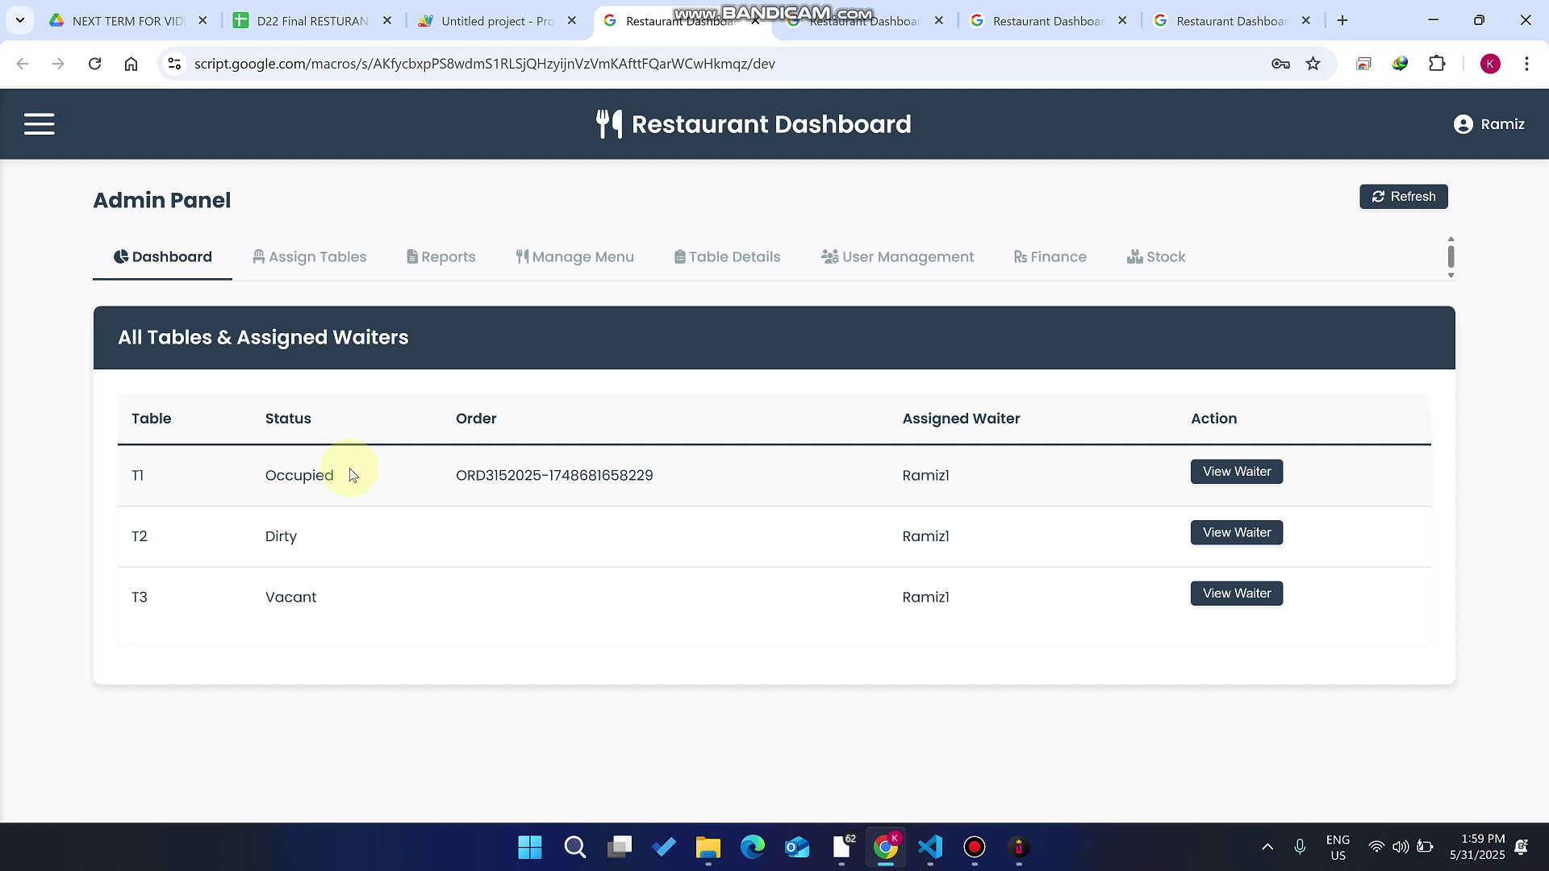
# - Refresh the all-tables list and confirm T2 is now Vacant while T1 remains Occupied
pyautogui.click(1382, 195)
pyautogui.moveTo(1026, 413); pyautogui.dragTo(883, 419)
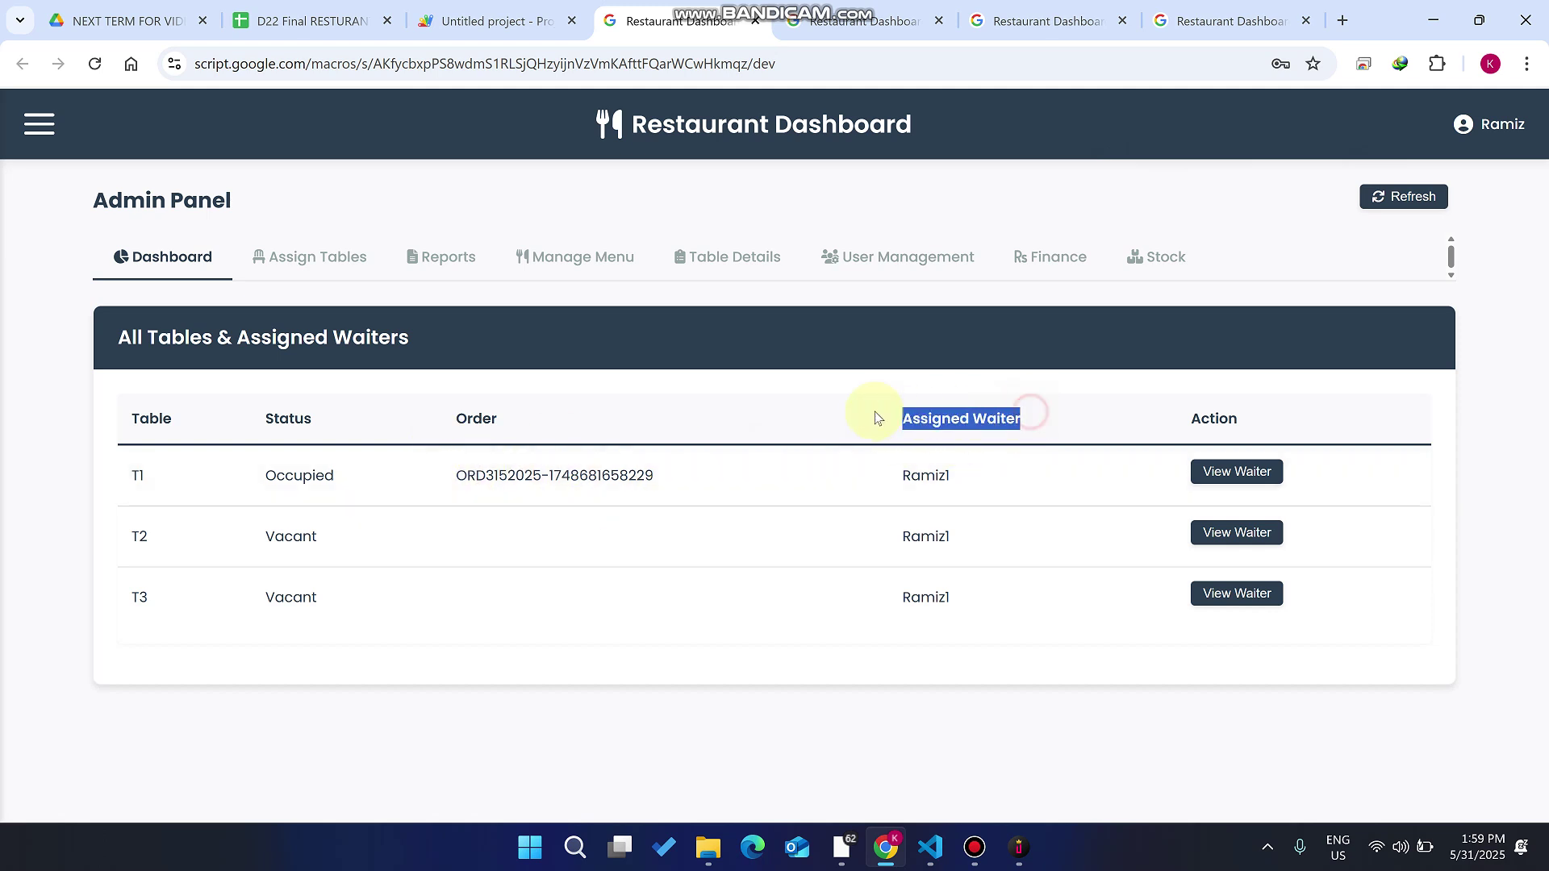
pyautogui.moveTo(156, 482); pyautogui.dragTo(123, 481)
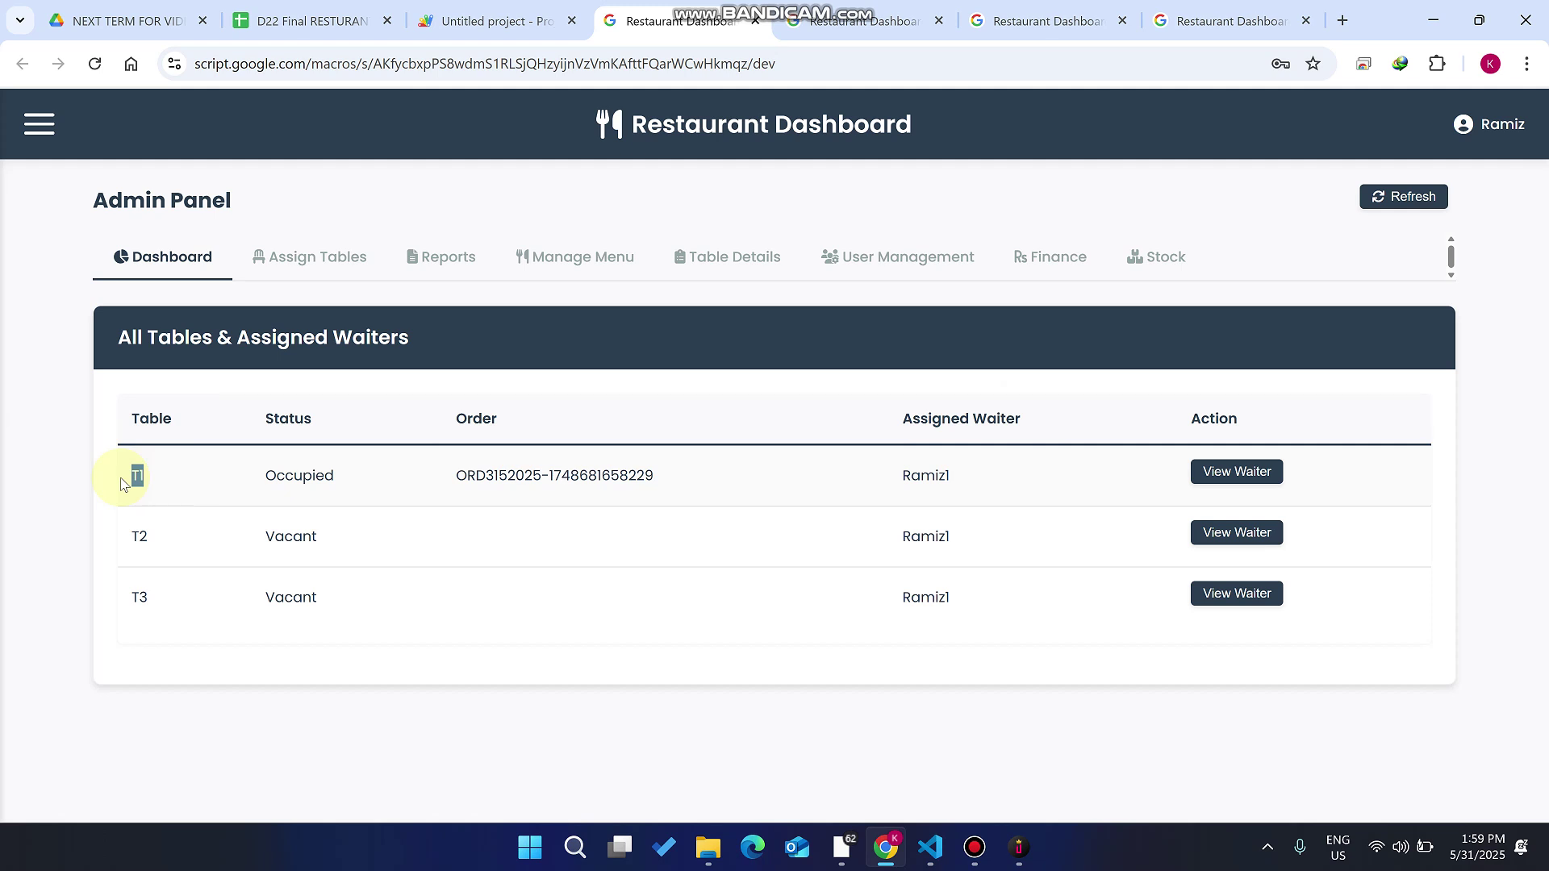
pyautogui.click(266, 20)
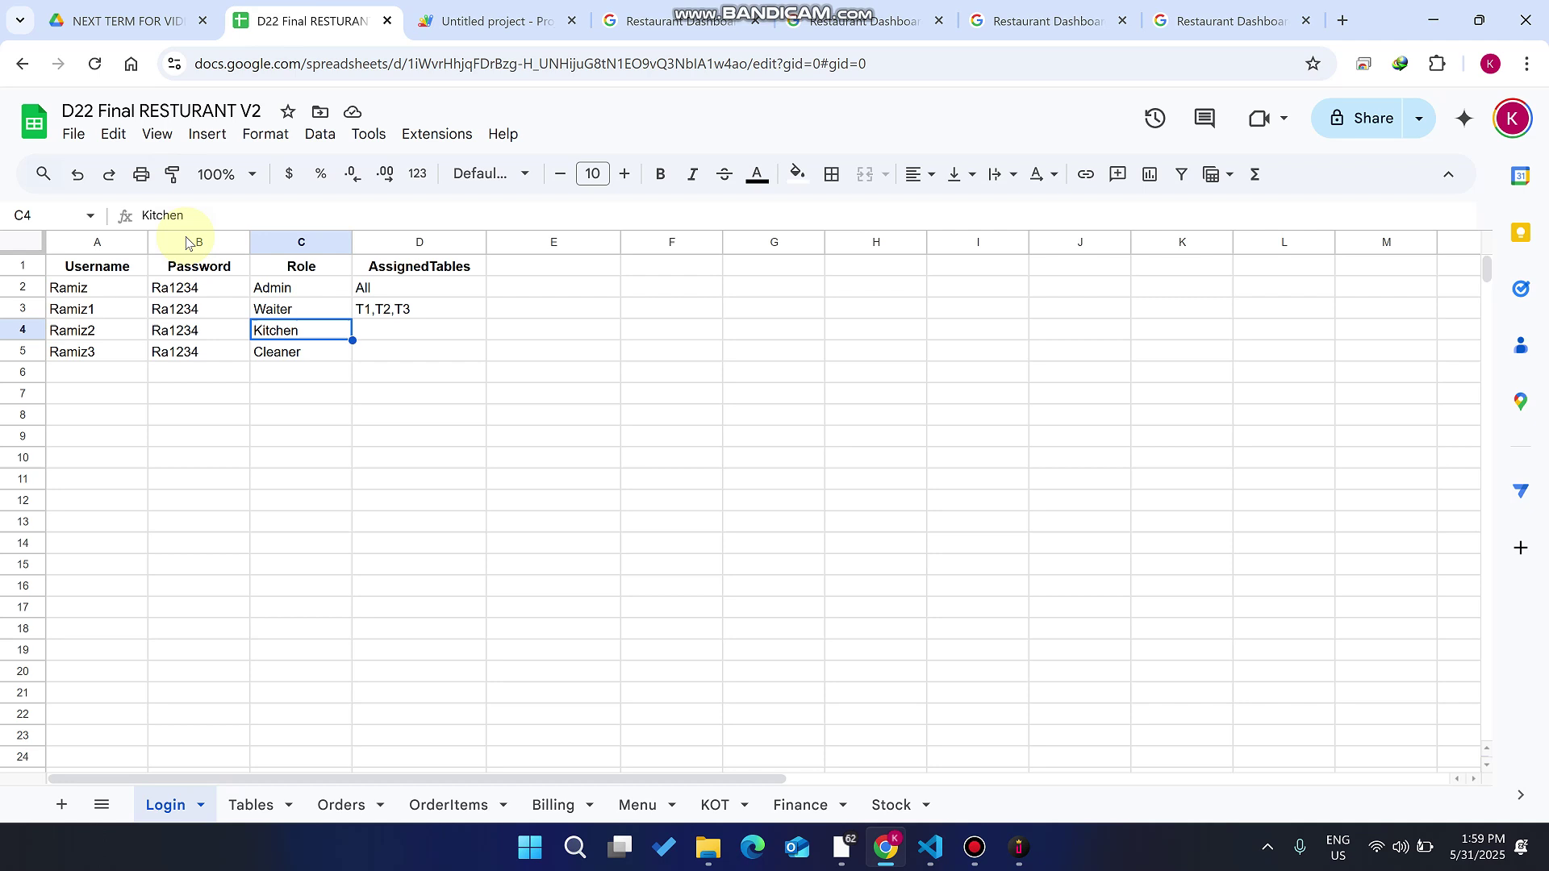
# - On the Tables sheet, copy the T3 row into row 5 and rename it T4
pyautogui.click(276, 288)
pyautogui.click(405, 315)
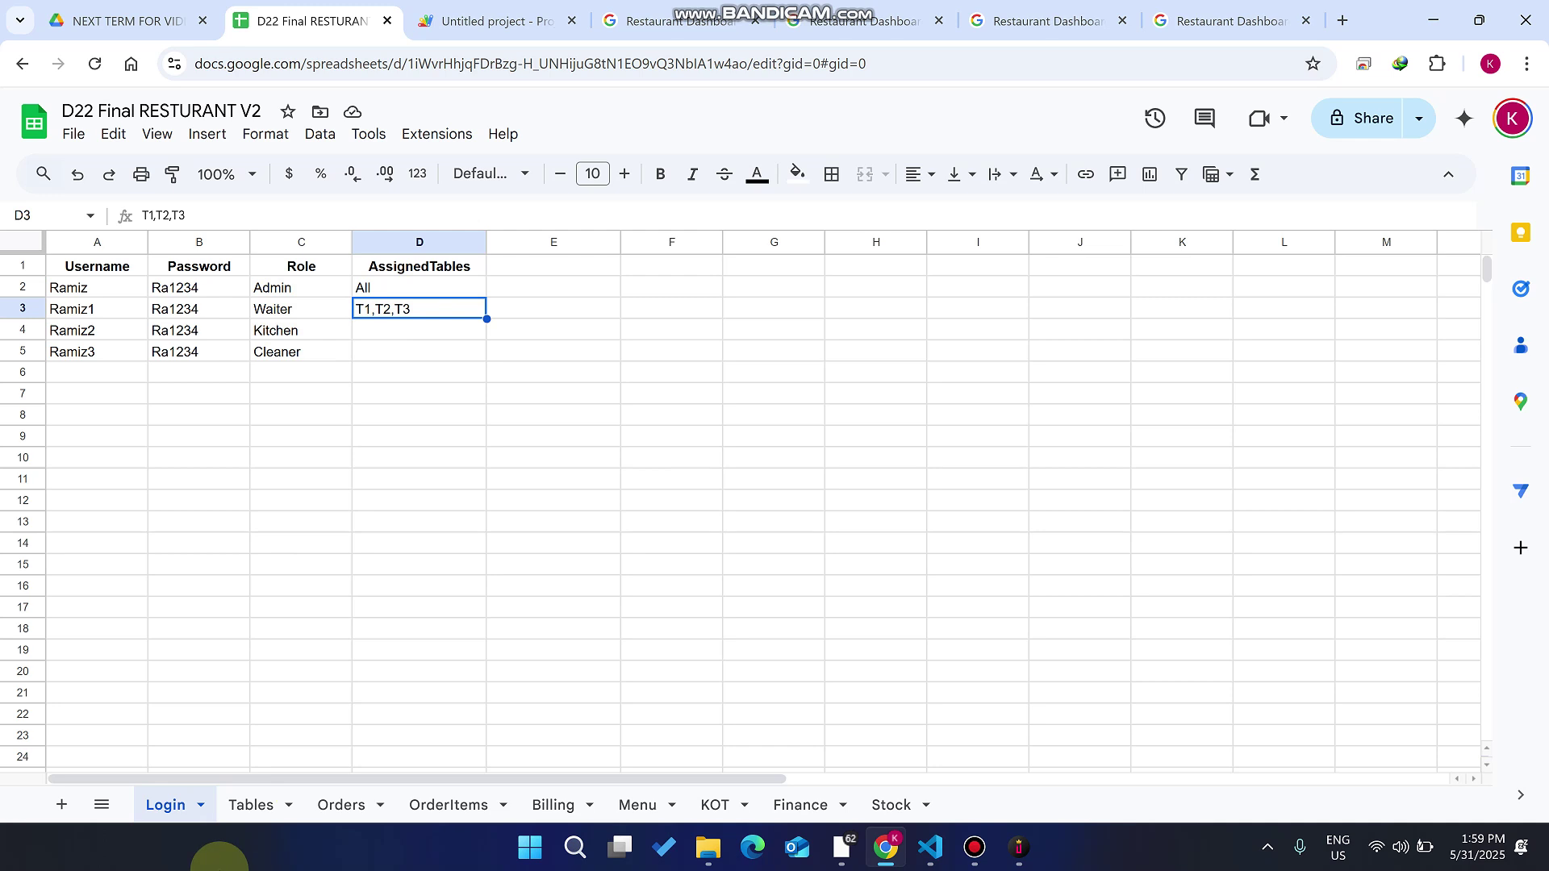
pyautogui.click(247, 804)
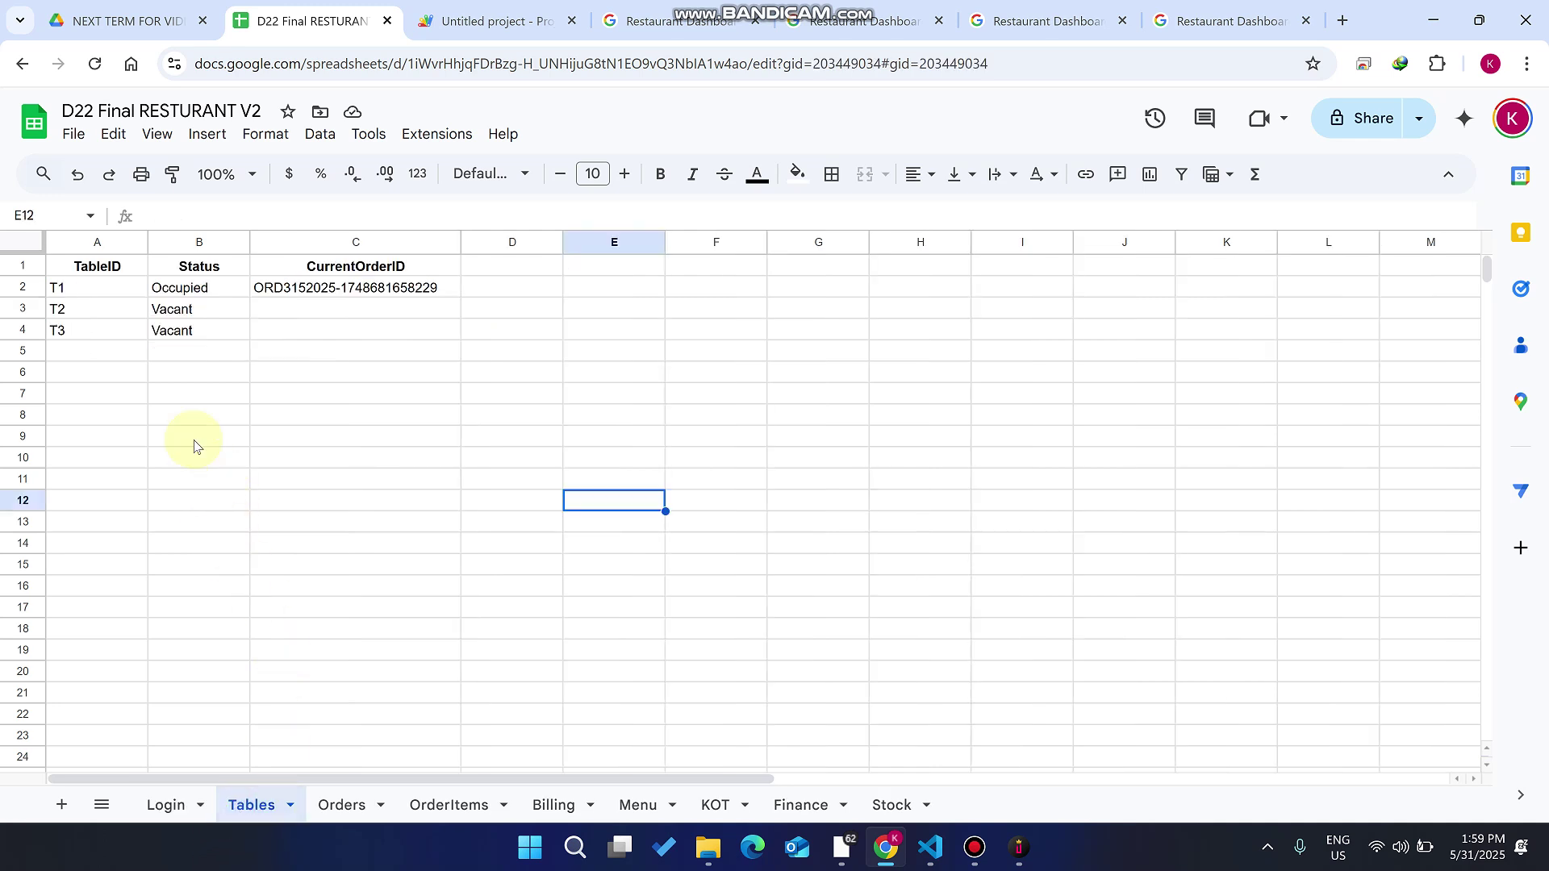
pyautogui.click(32, 333)
pyautogui.hotkey('ctrl', 'c')
pyautogui.click(22, 350)
pyautogui.hotkey('ctrl', 'v')
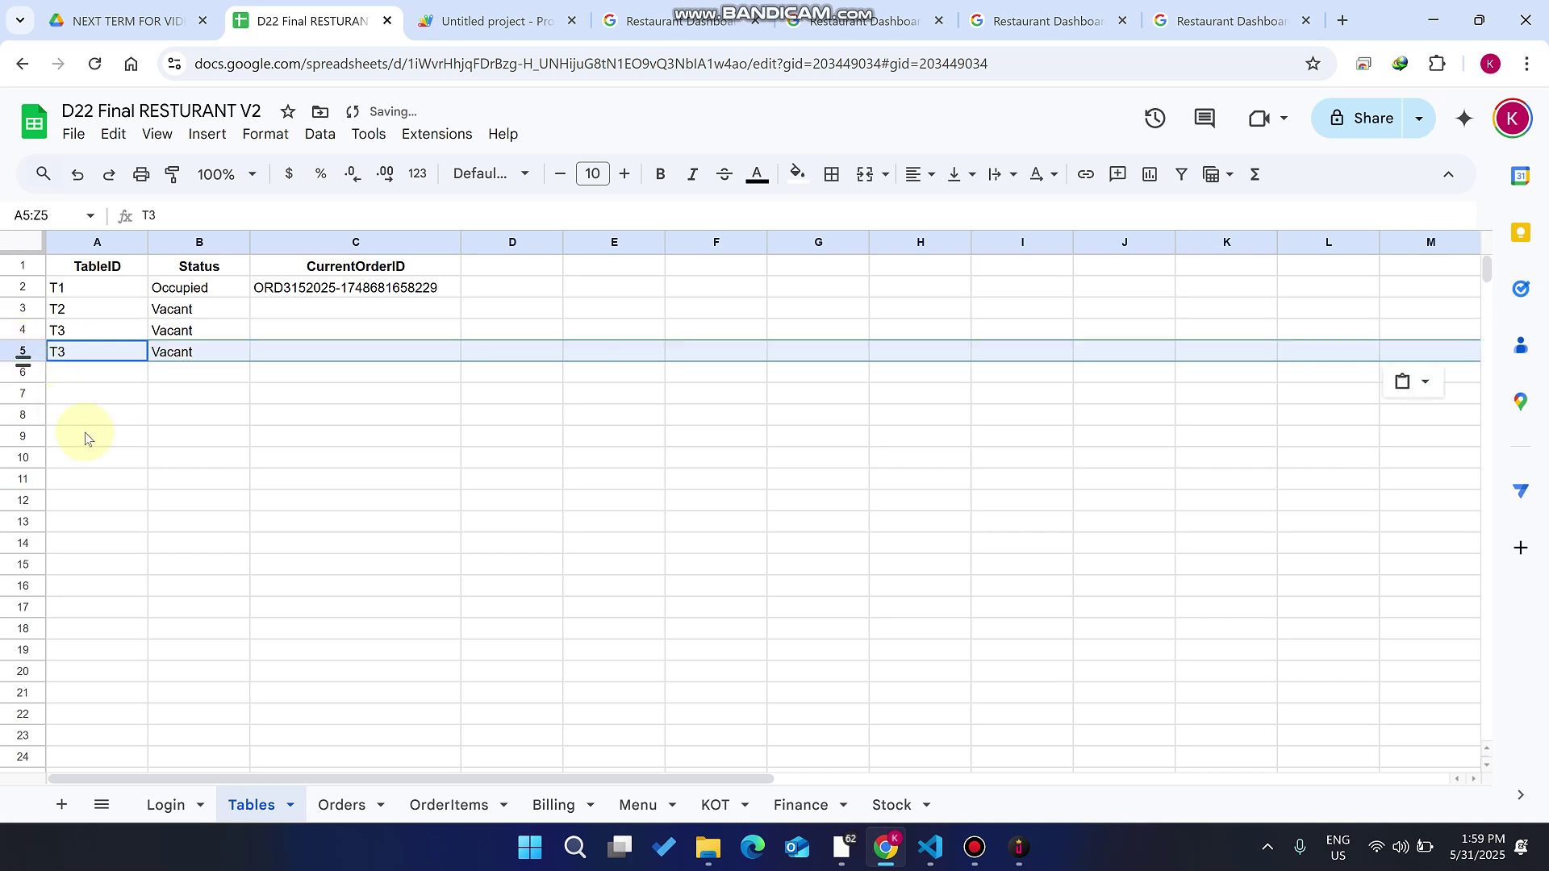
pyautogui.click(109, 453)
pyautogui.click(91, 359)
pyautogui.doubleClick(92, 350)
pyautogui.write('4')
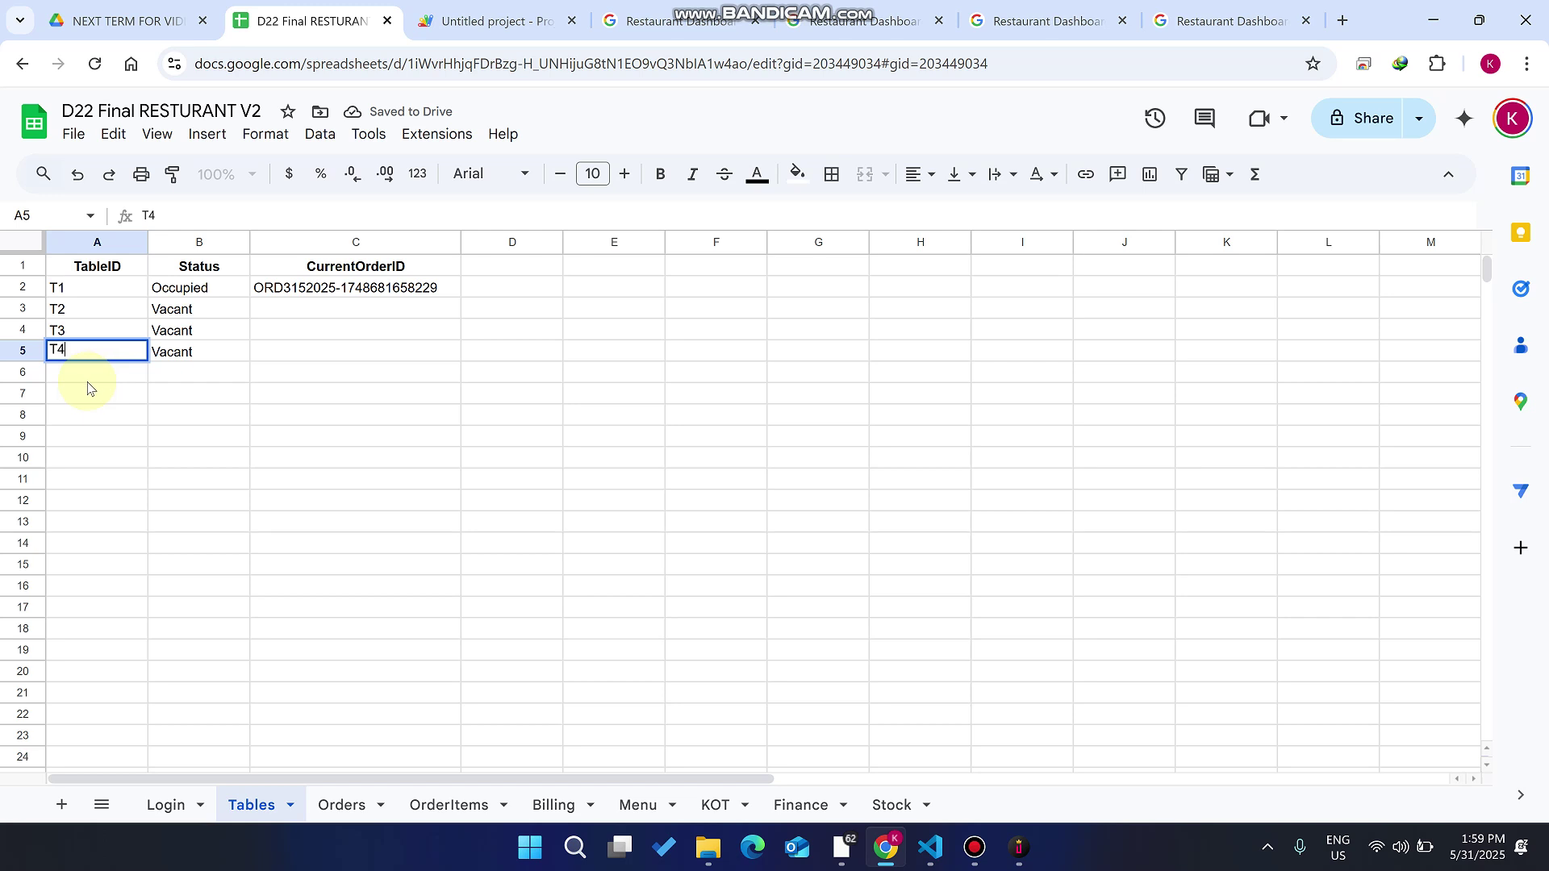
pyautogui.press('Return')
# - On the Login sheet, copy the waiter row to row 6, rename the user and clear D6
pyautogui.click(171, 804)
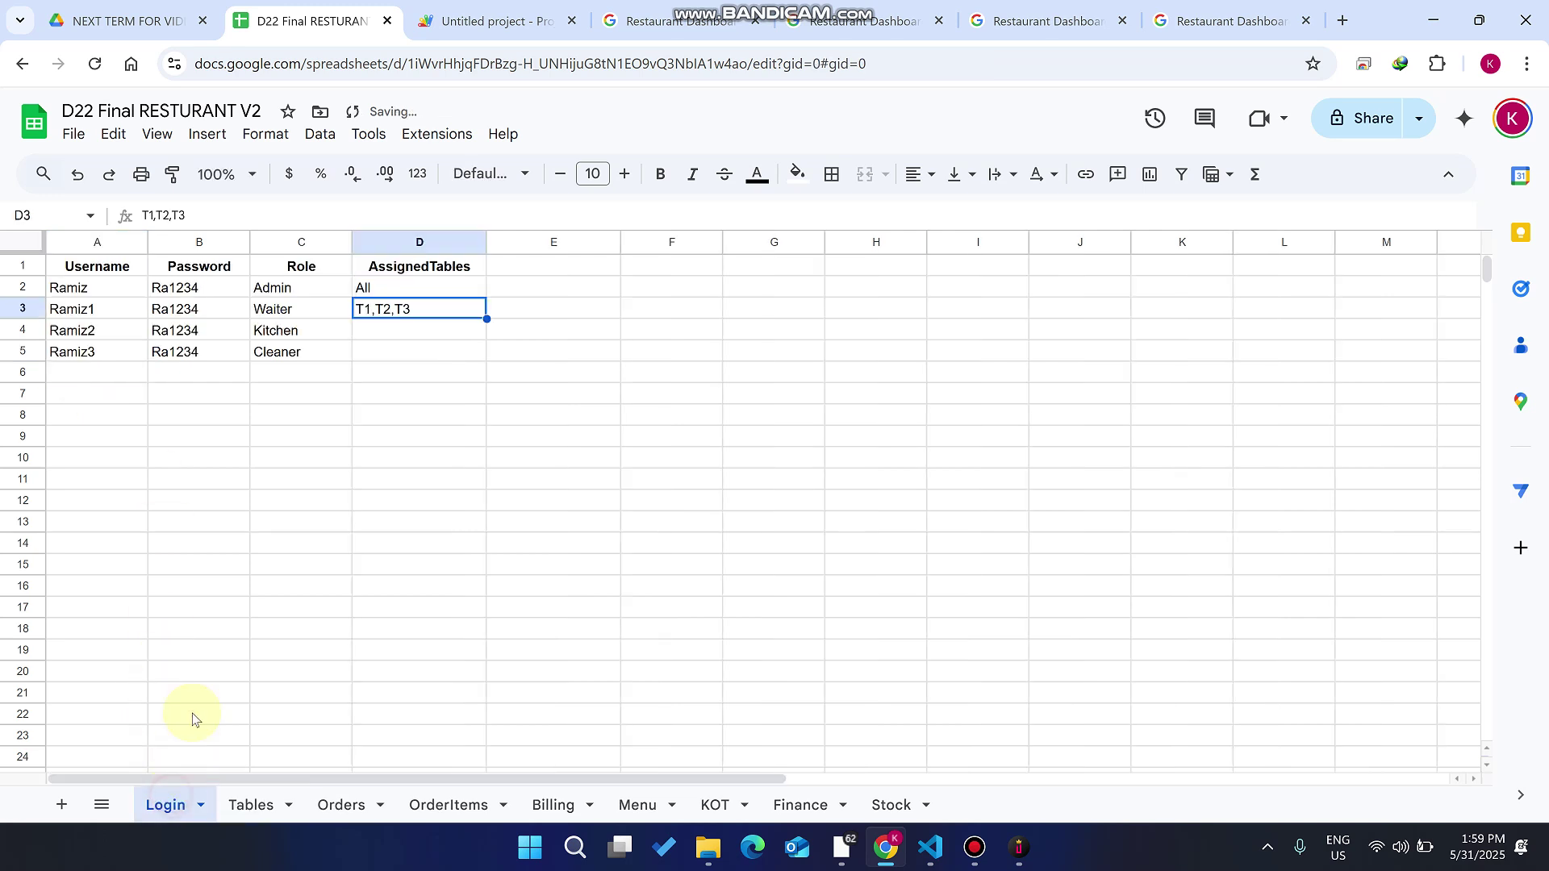
pyautogui.click(20, 350)
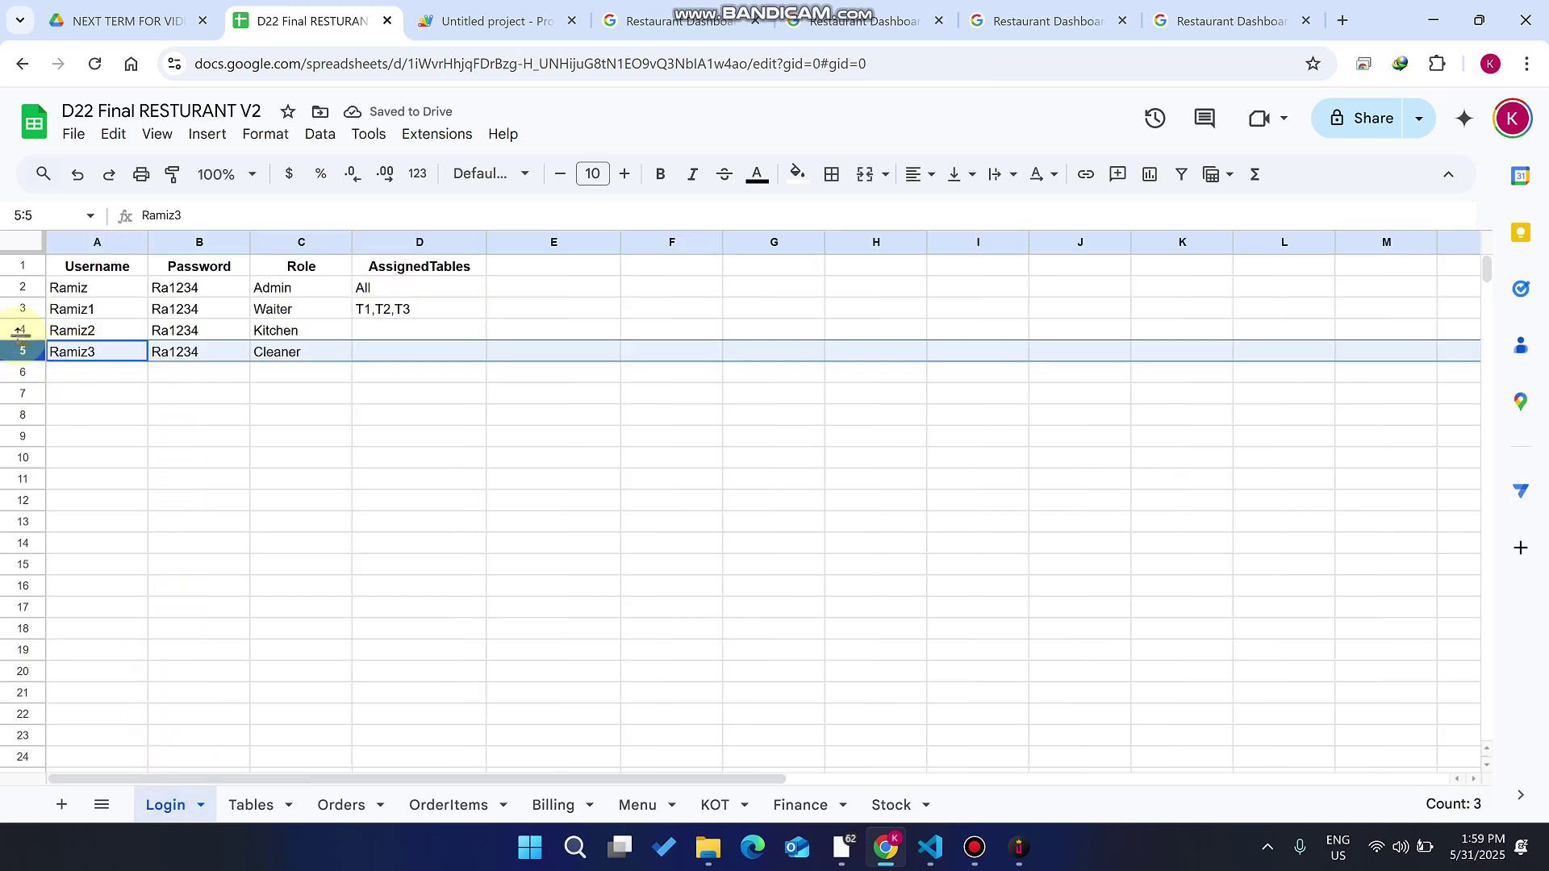
pyautogui.click(24, 308)
pyautogui.hotkey('ctrl', 'c')
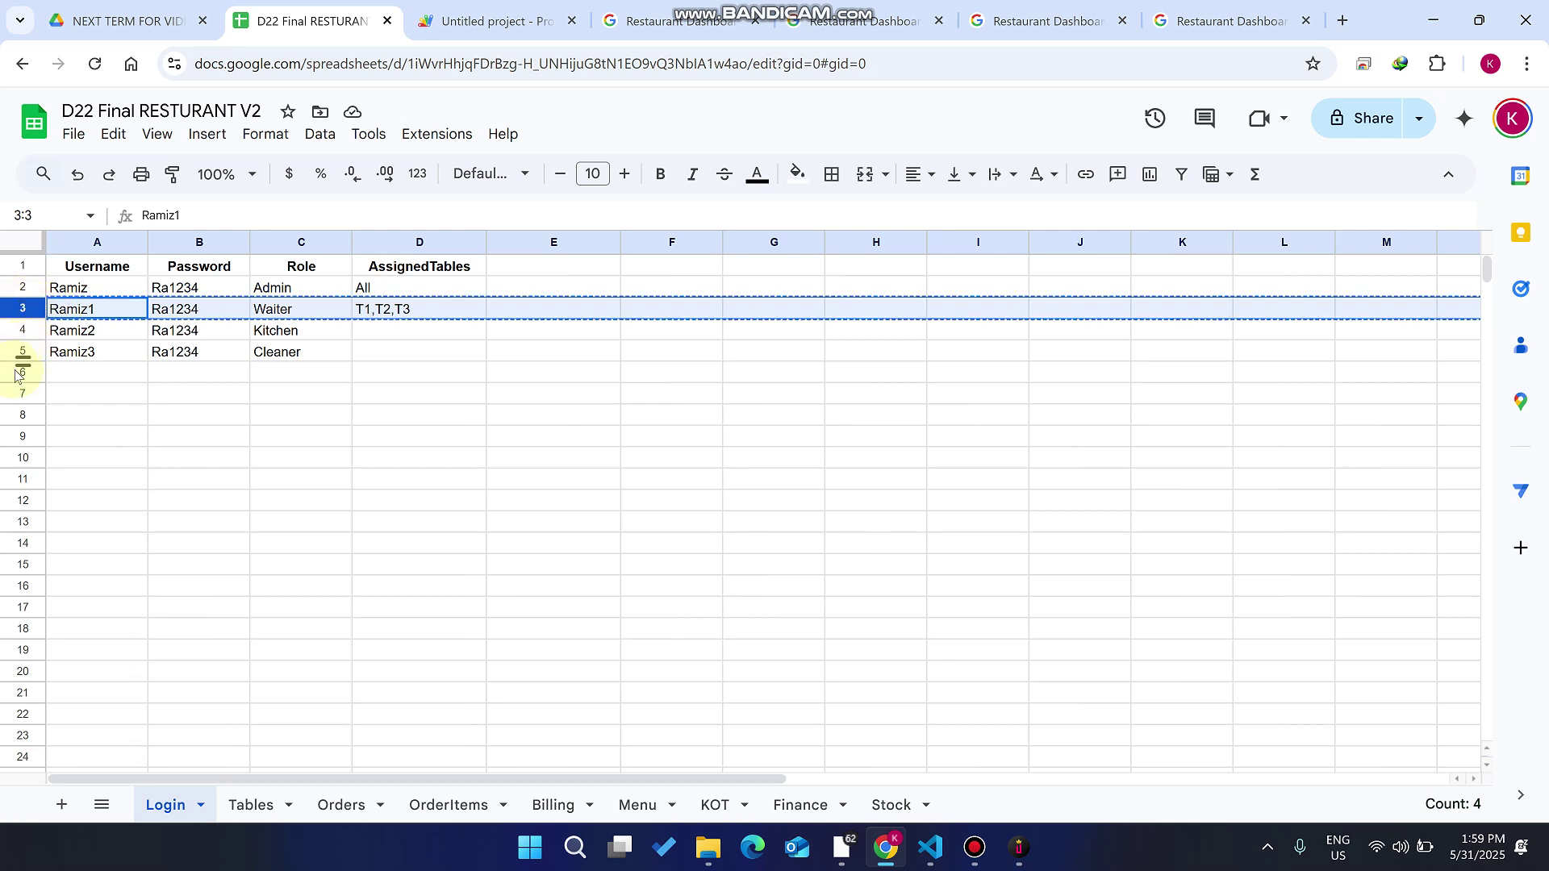
pyautogui.click(23, 372)
pyautogui.hotkey('ctrl', 'v')
pyautogui.click(103, 375)
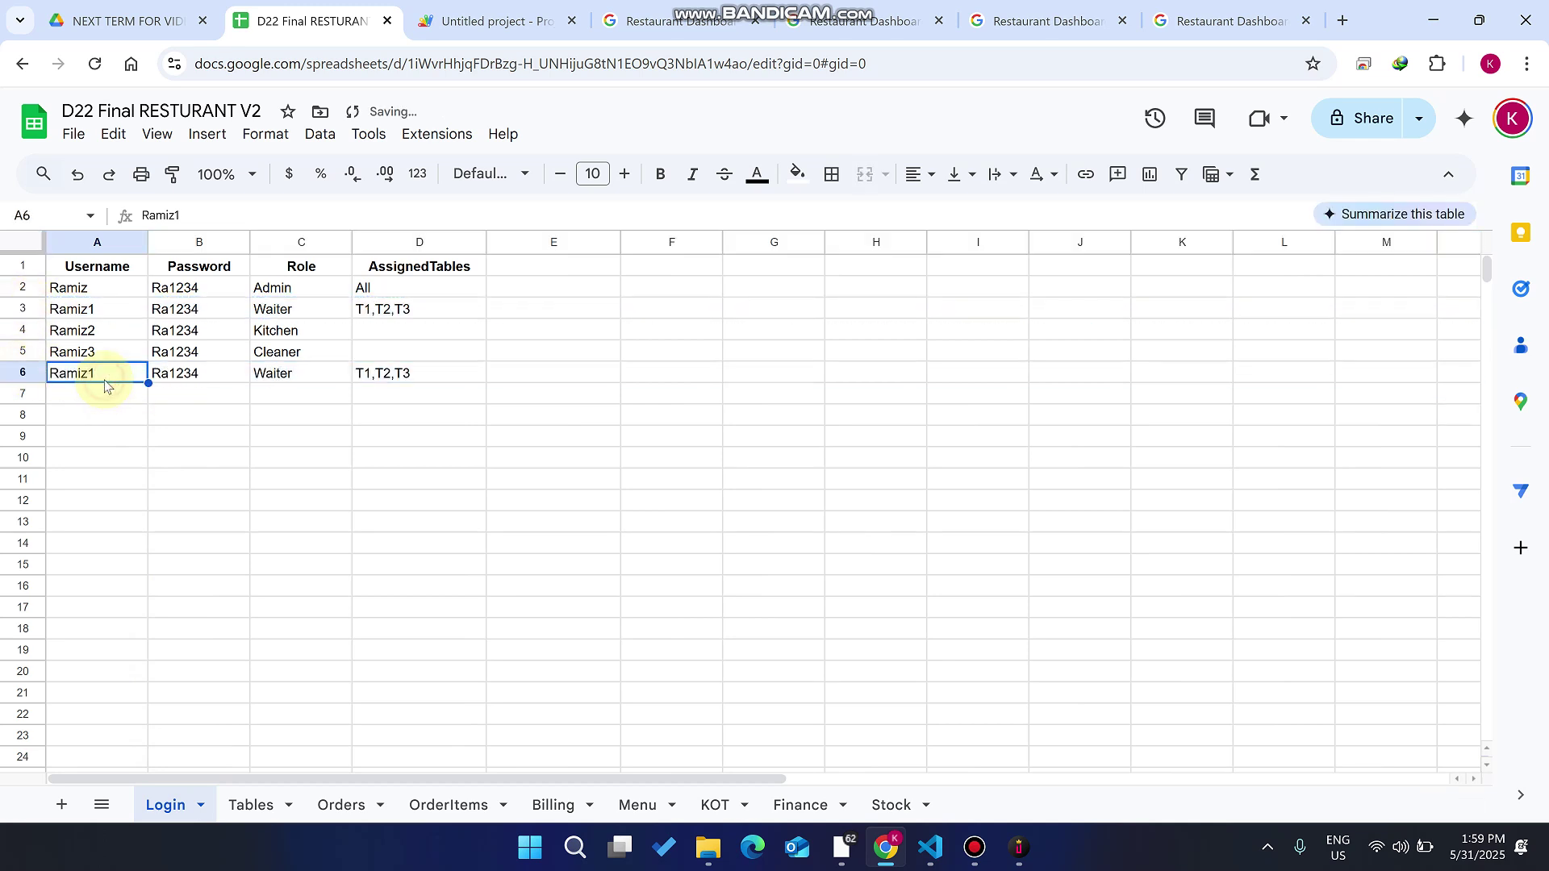
pyautogui.click(188, 218)
pyautogui.press('BackSpace')
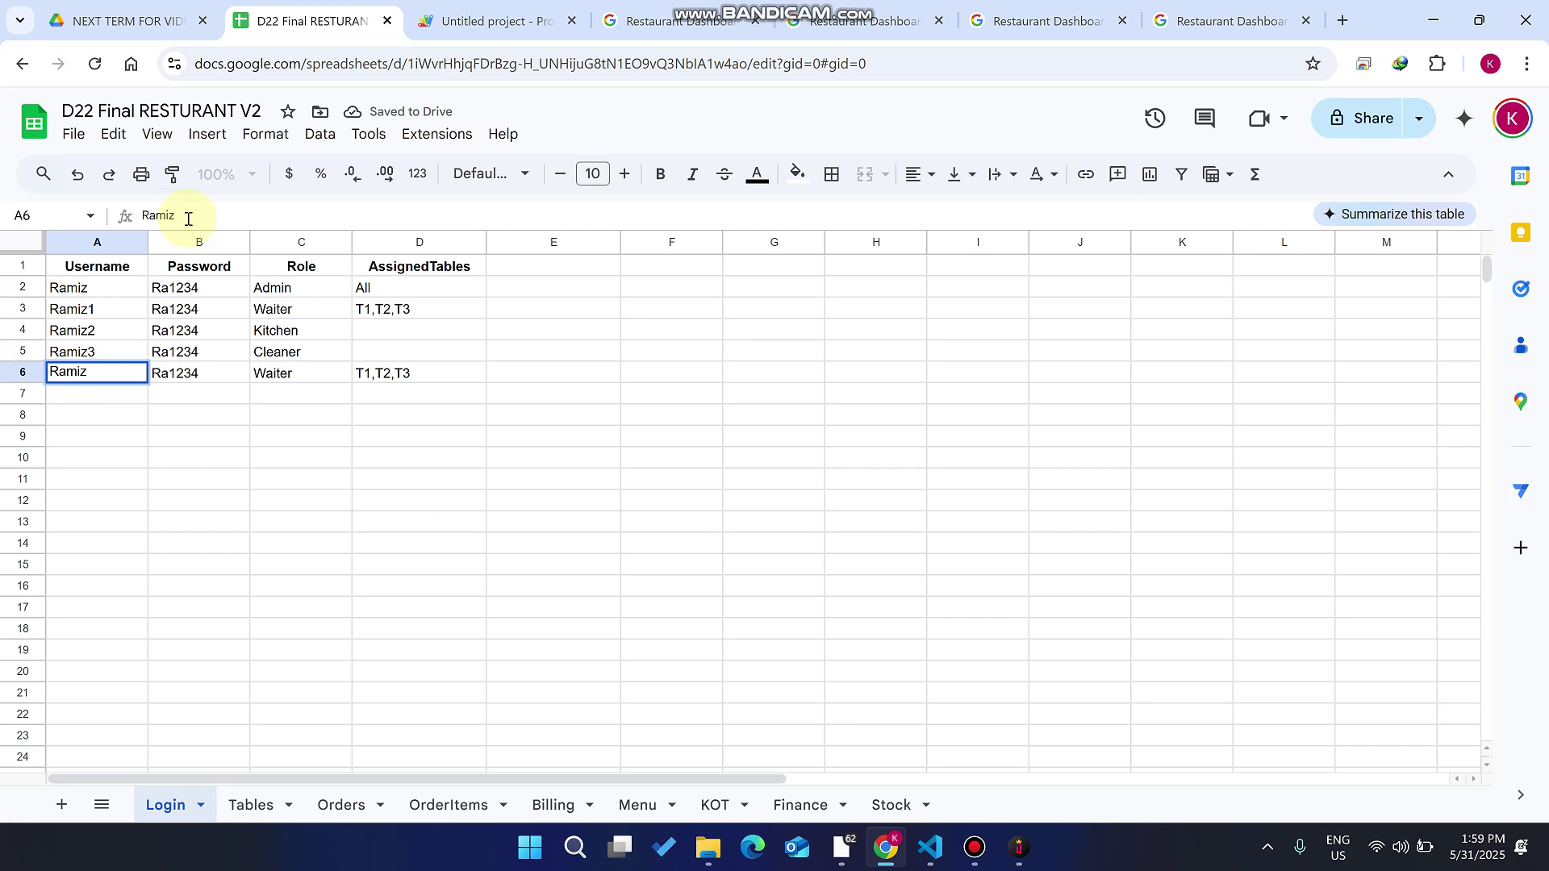
pyautogui.moveTo(327, 478); pyautogui.dragTo(322, 457)
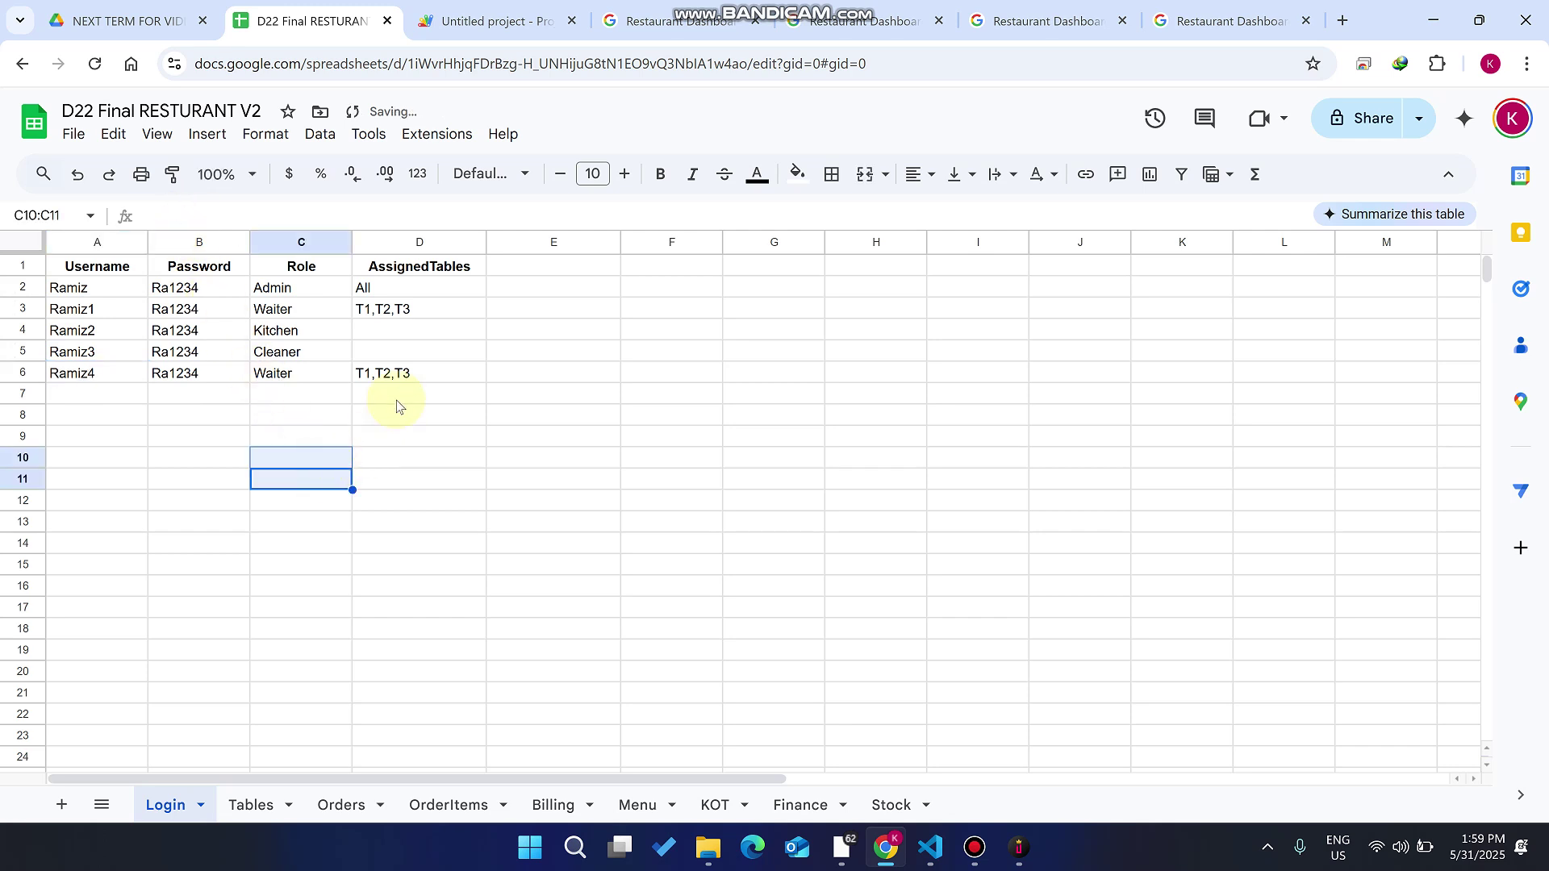
pyautogui.click(408, 379)
pyautogui.press('Delete')
pyautogui.click(516, 458)
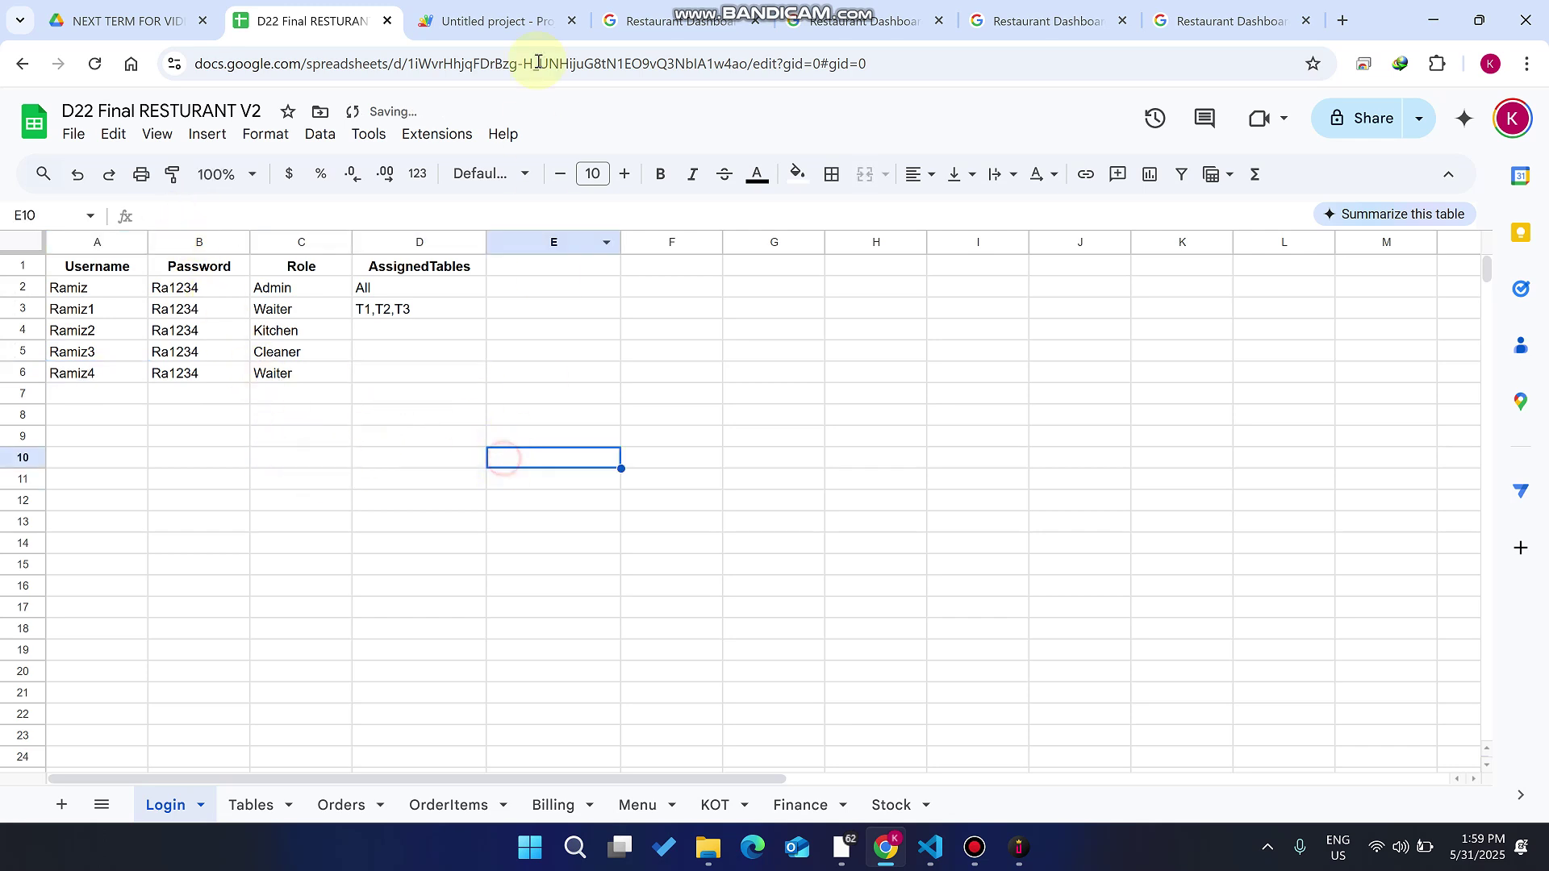
pyautogui.click(654, 6)
pyautogui.click(1380, 200)
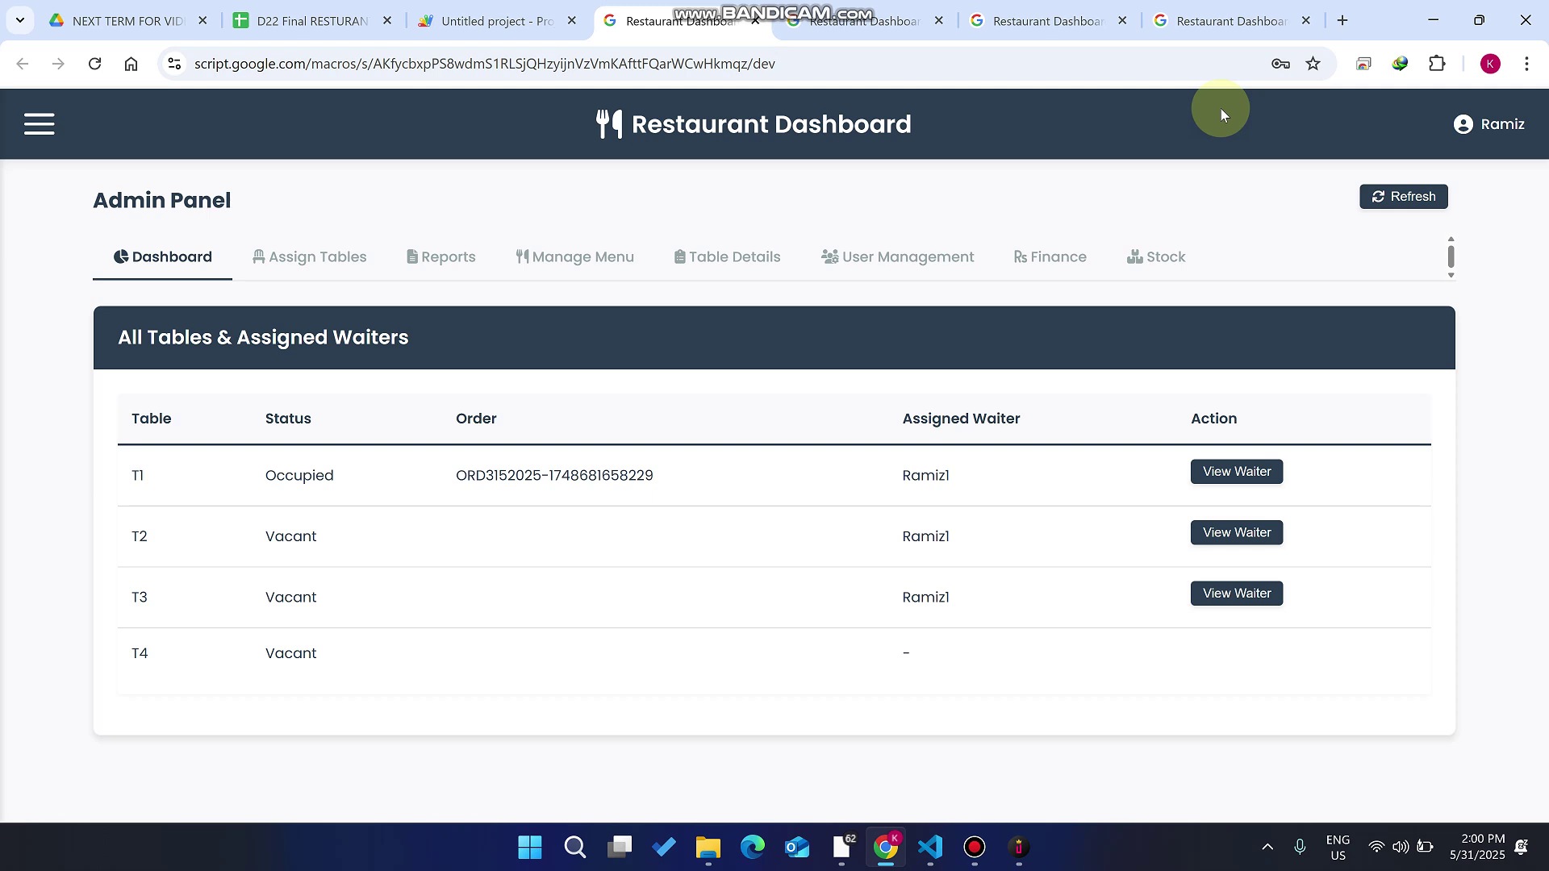
# - Cycle through the Cleaner, Kitchen and Waiter panels and refresh the waiter's table list
pyautogui.click(1228, 19)
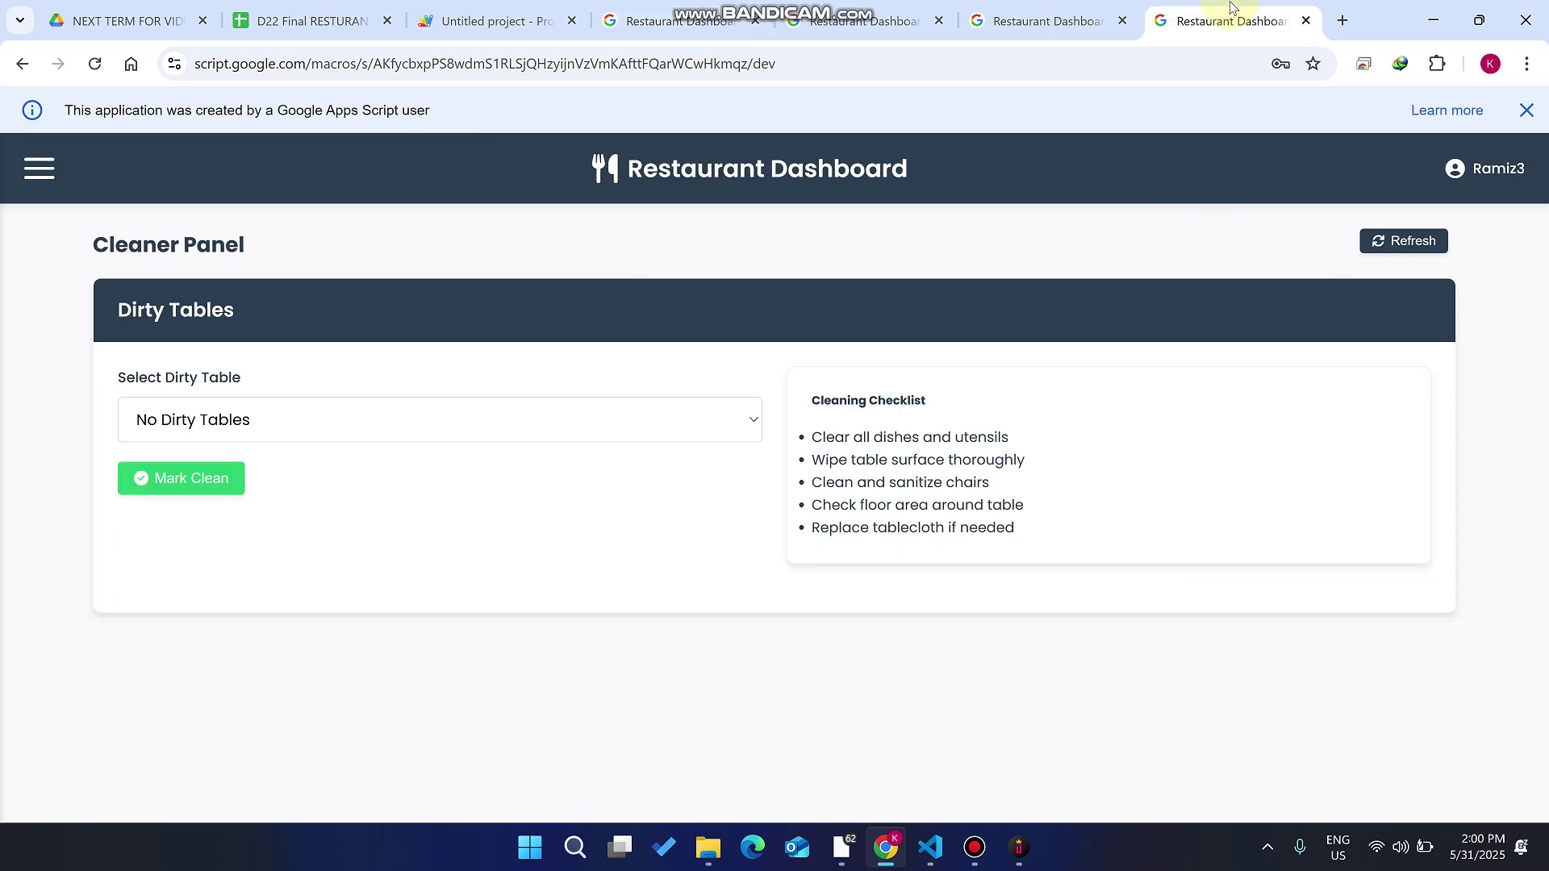
pyautogui.click(1018, 18)
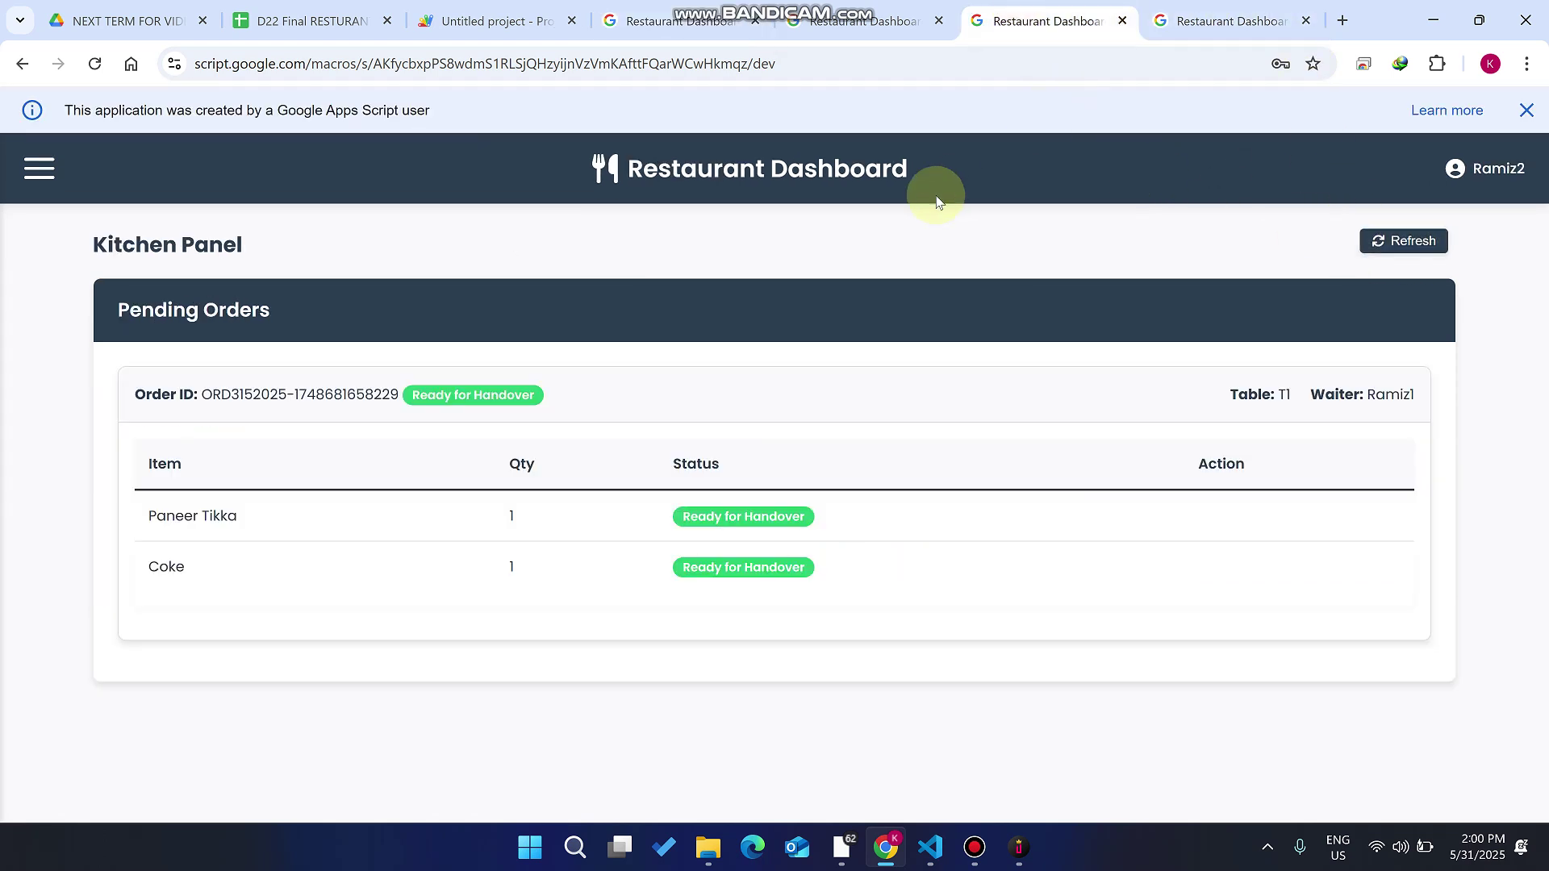
pyautogui.click(853, 18)
pyautogui.click(1405, 239)
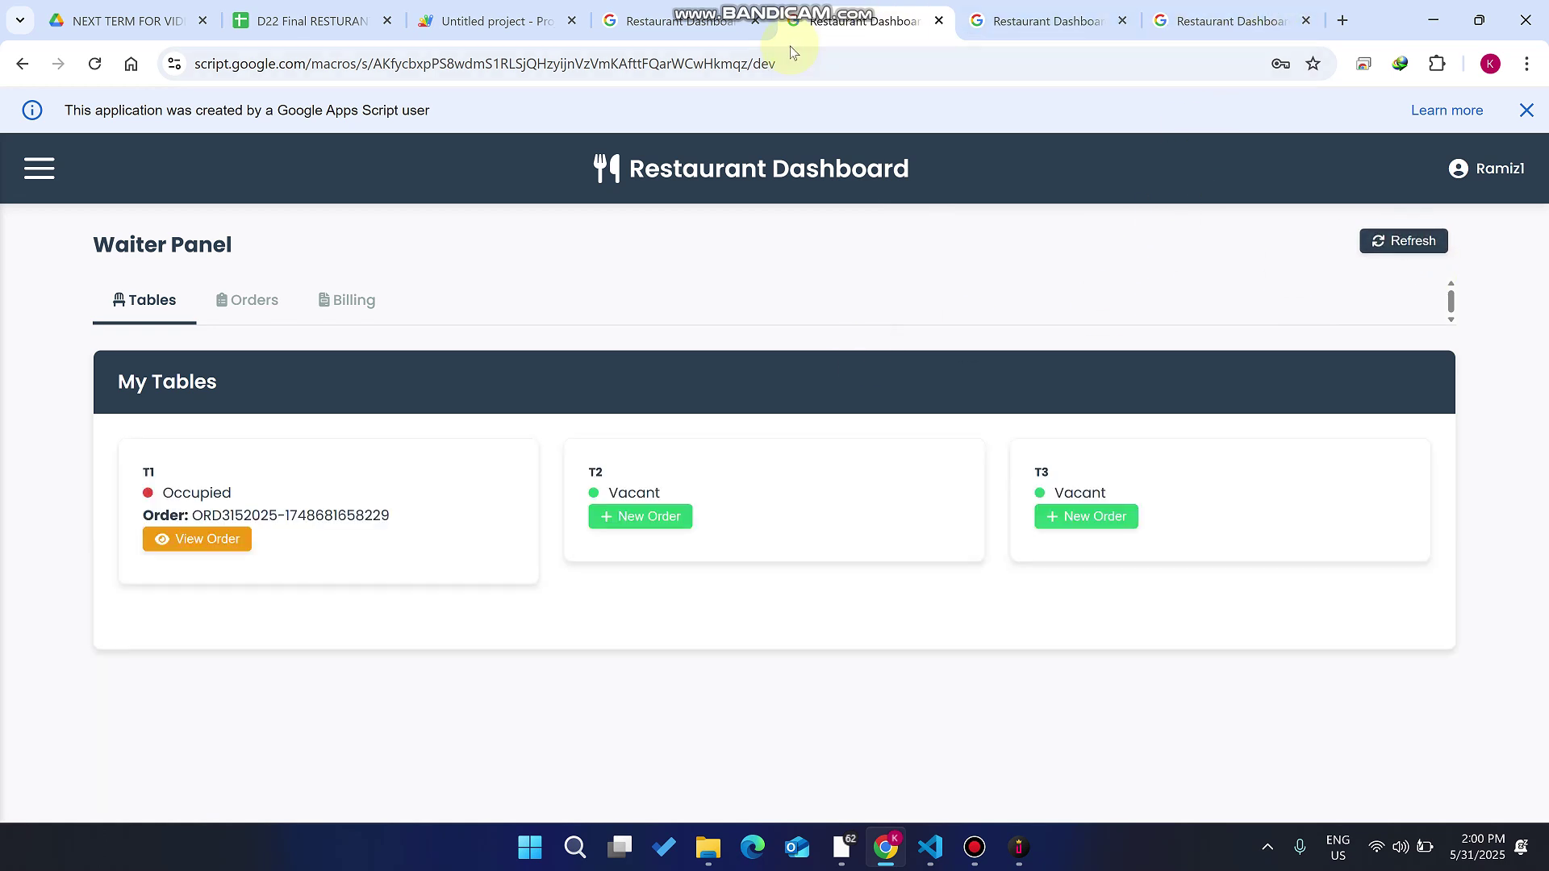
pyautogui.click(707, 64)
pyautogui.hotkey('ctrl', 'c')
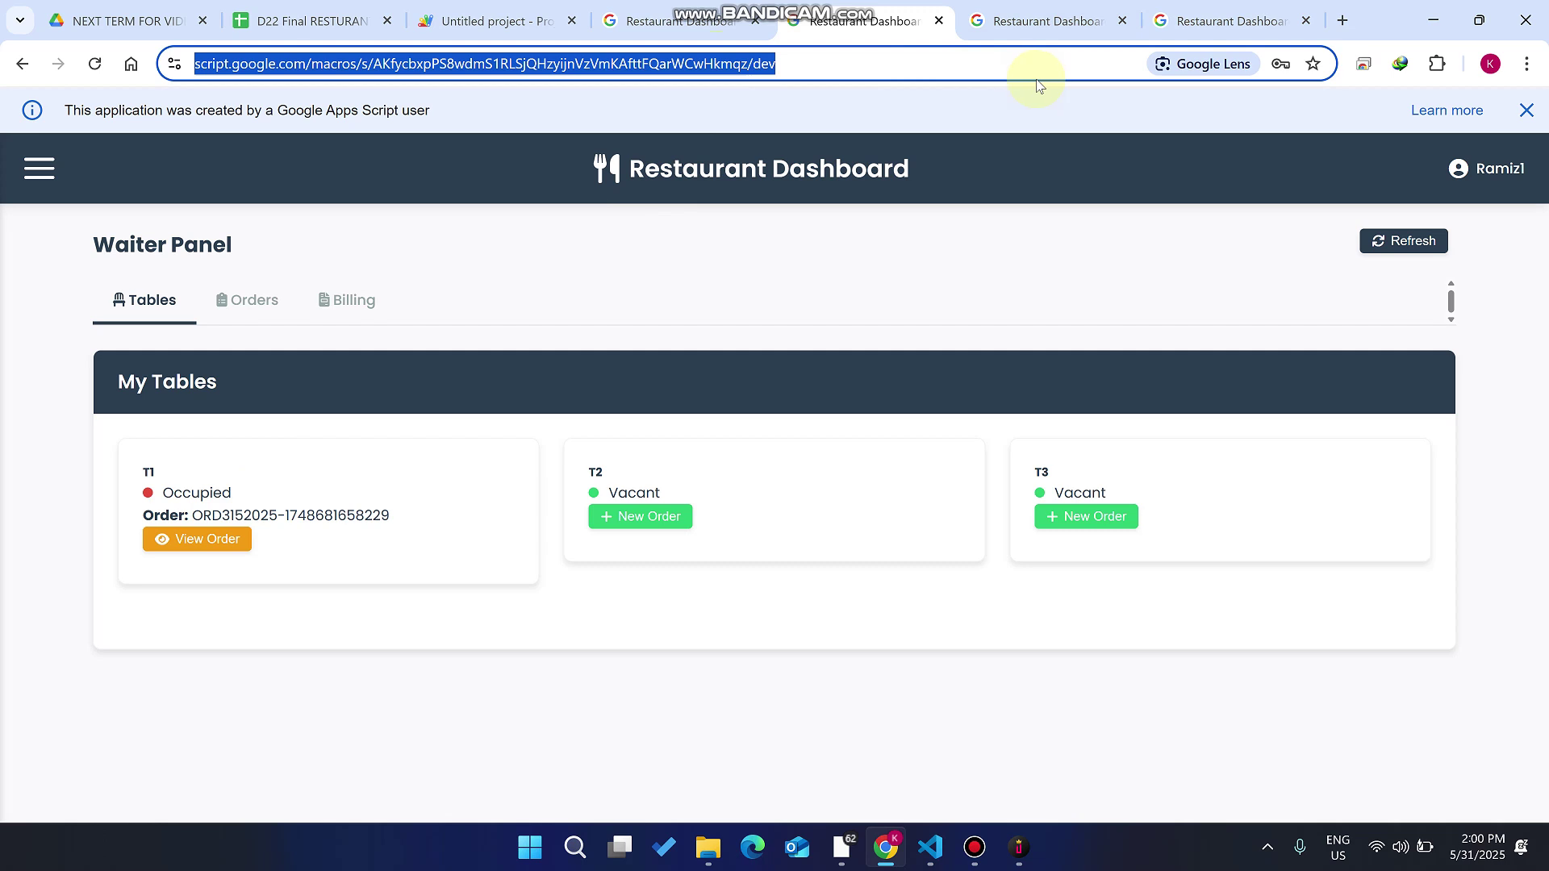
# - Load the dashboard in a new tab and log in as the new waiter, who has no tables
pyautogui.click(1342, 20)
pyautogui.hotkey('ctrl', 'v')
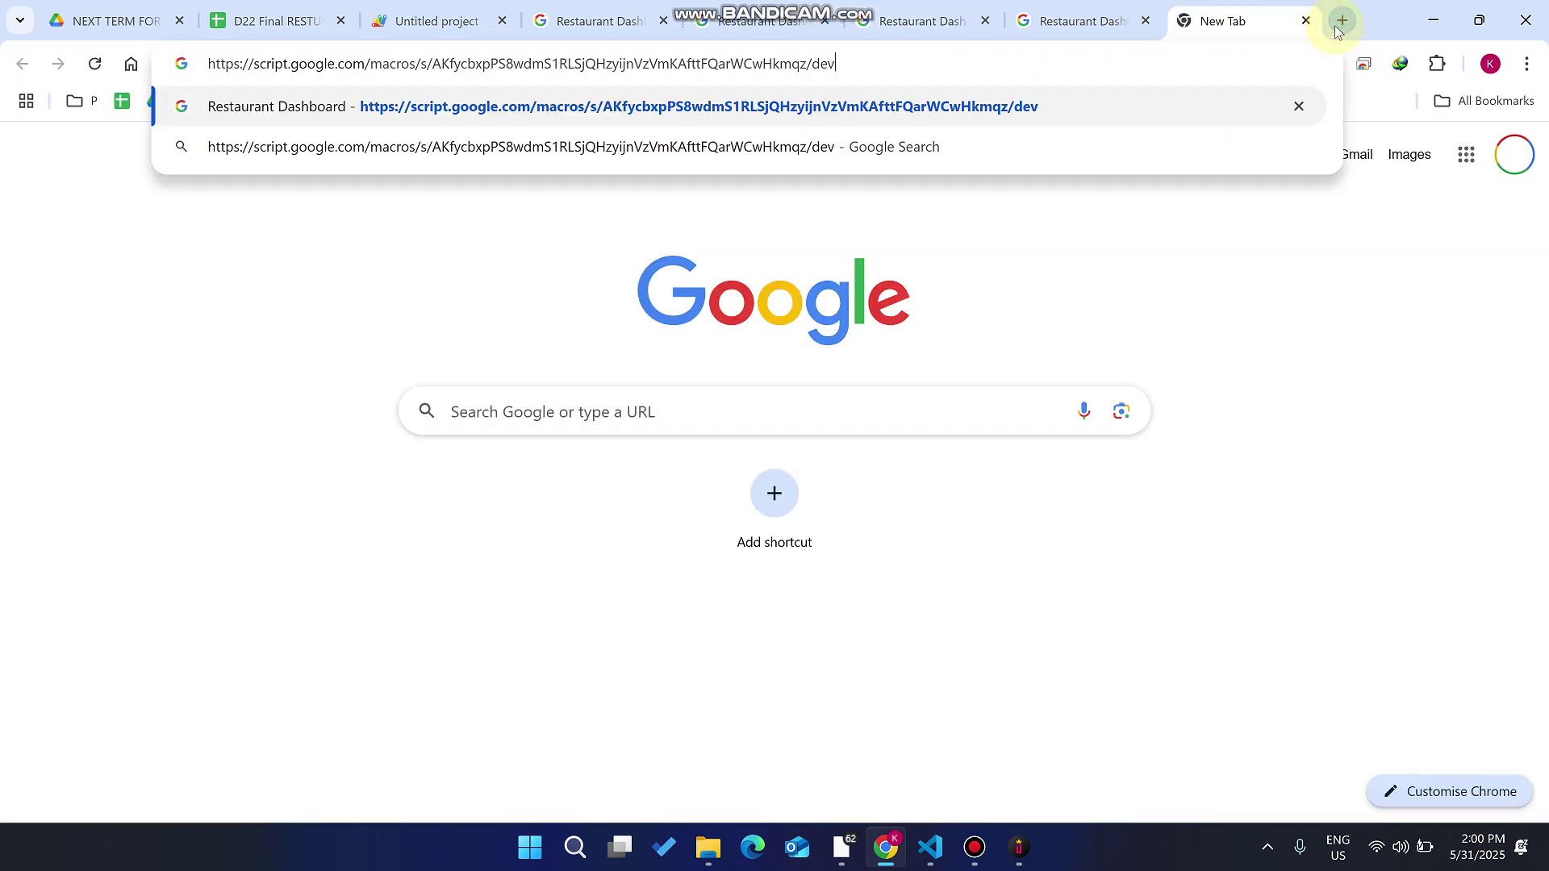
pyautogui.press('Return')
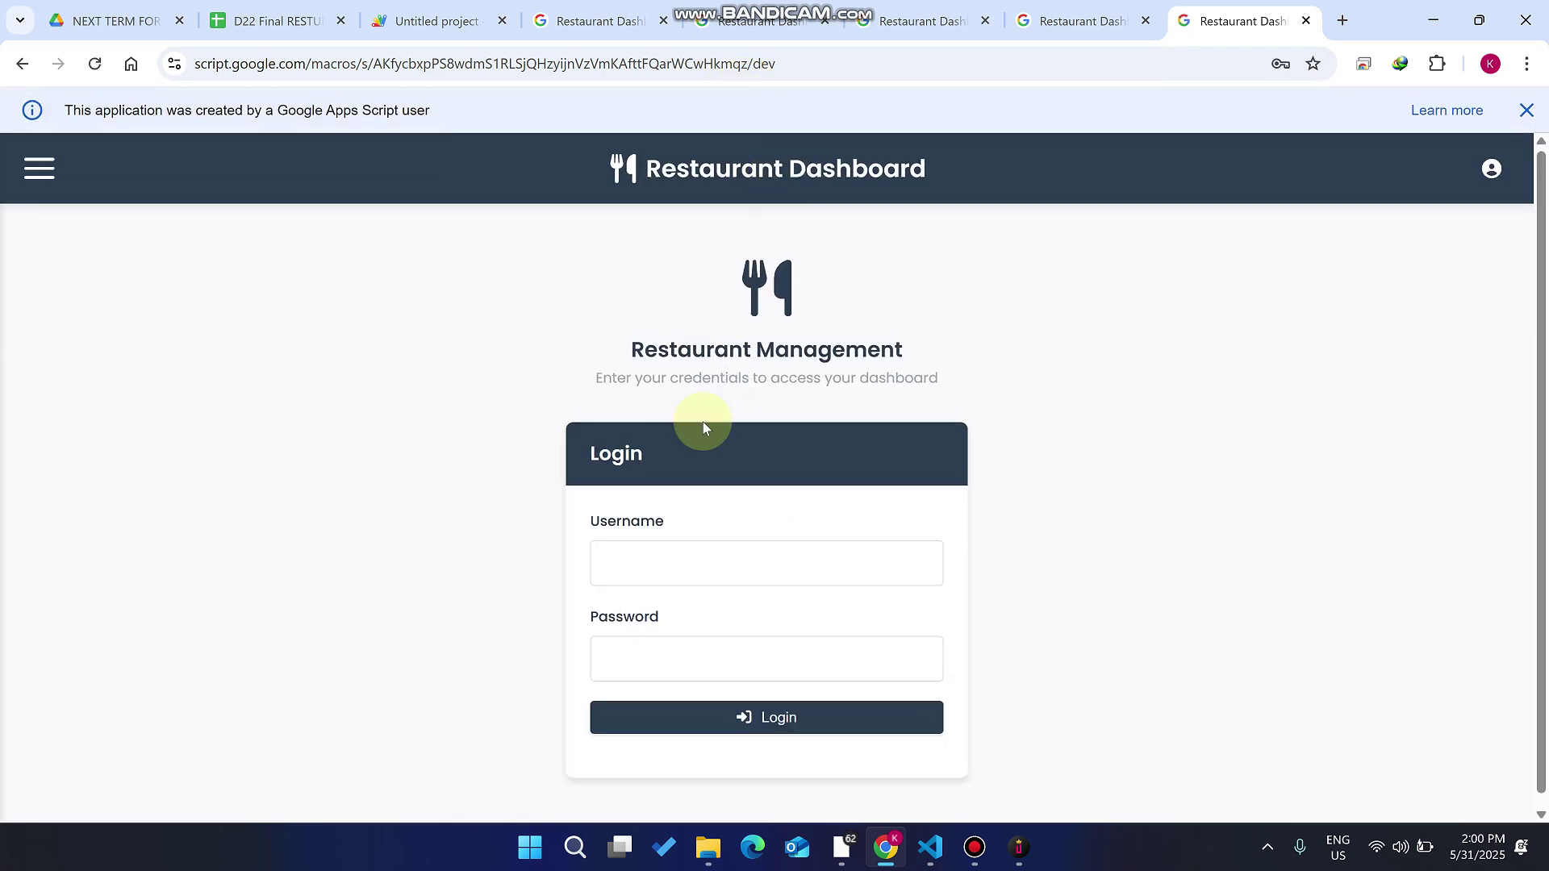
pyautogui.click(710, 556)
pyautogui.click(1014, 452)
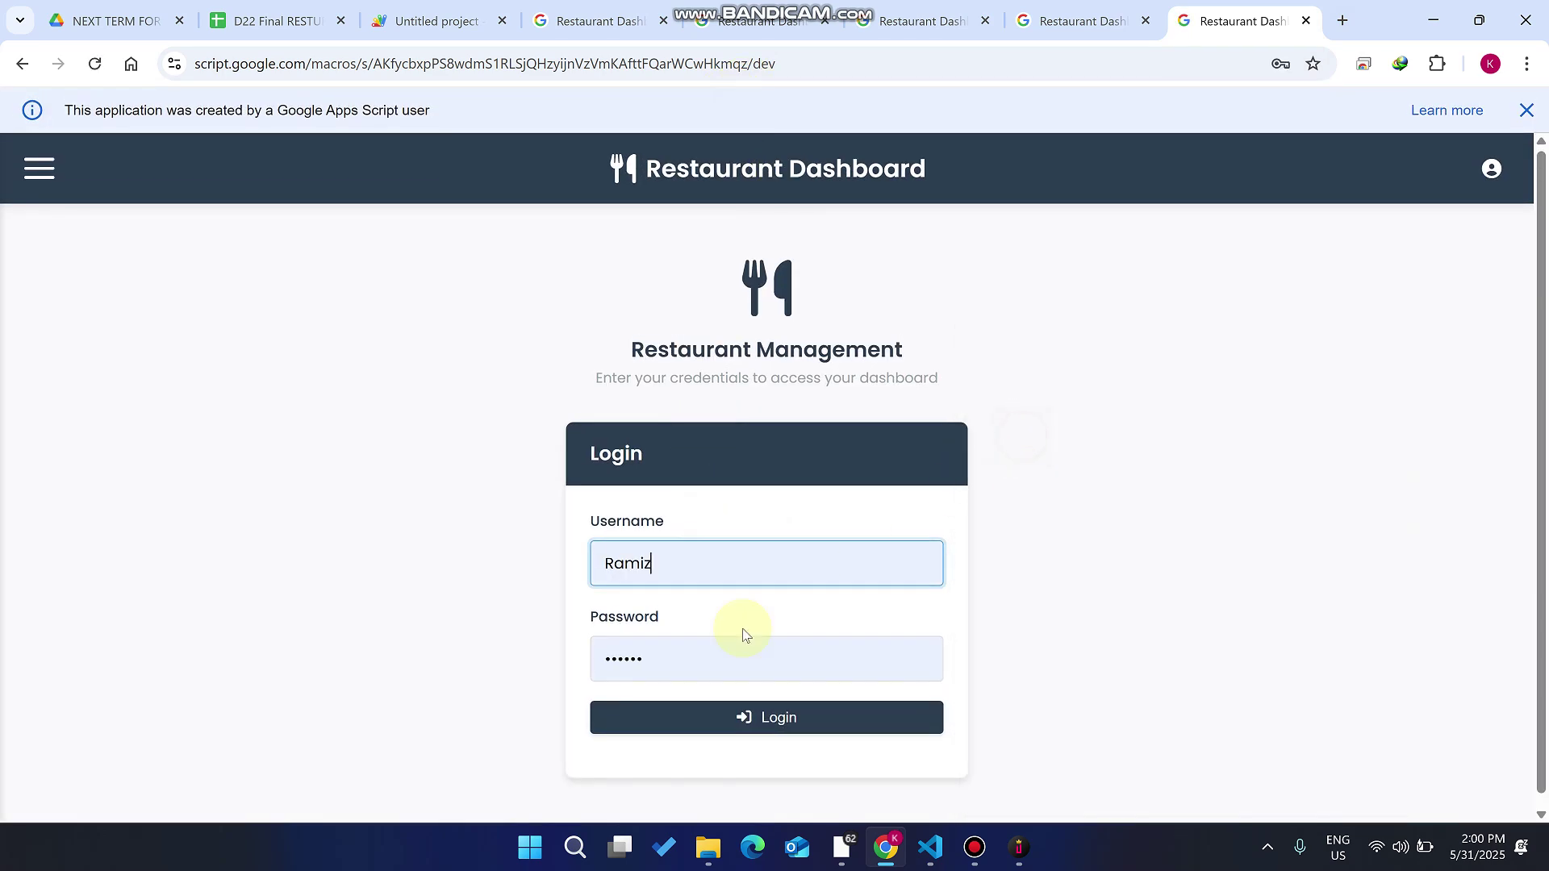
pyautogui.write('4')
pyautogui.click(730, 726)
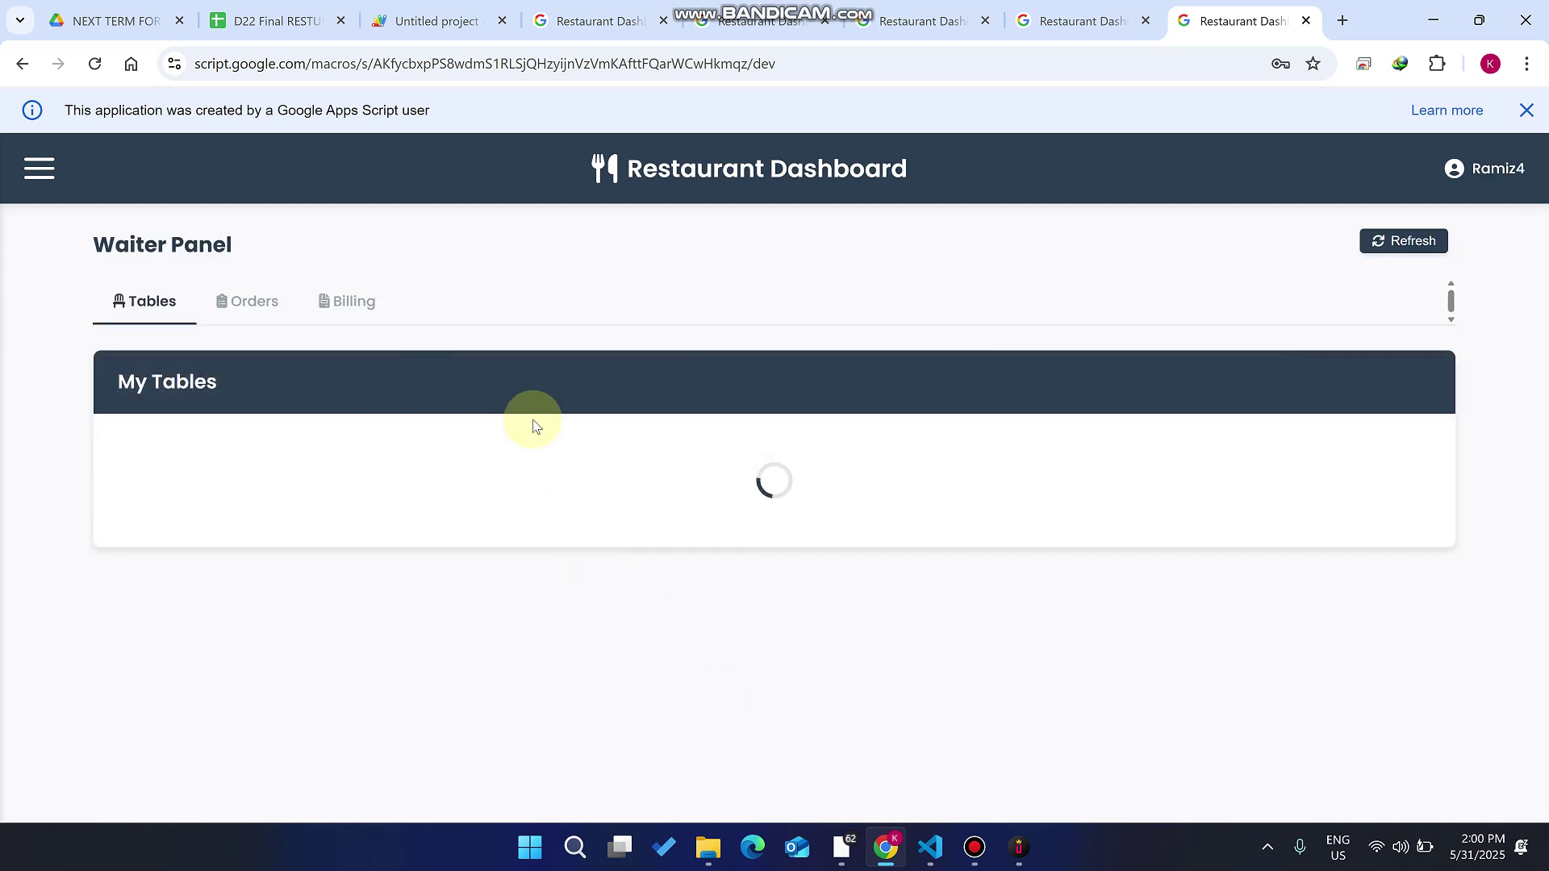
pyautogui.moveTo(300, 470); pyautogui.dragTo(96, 421)
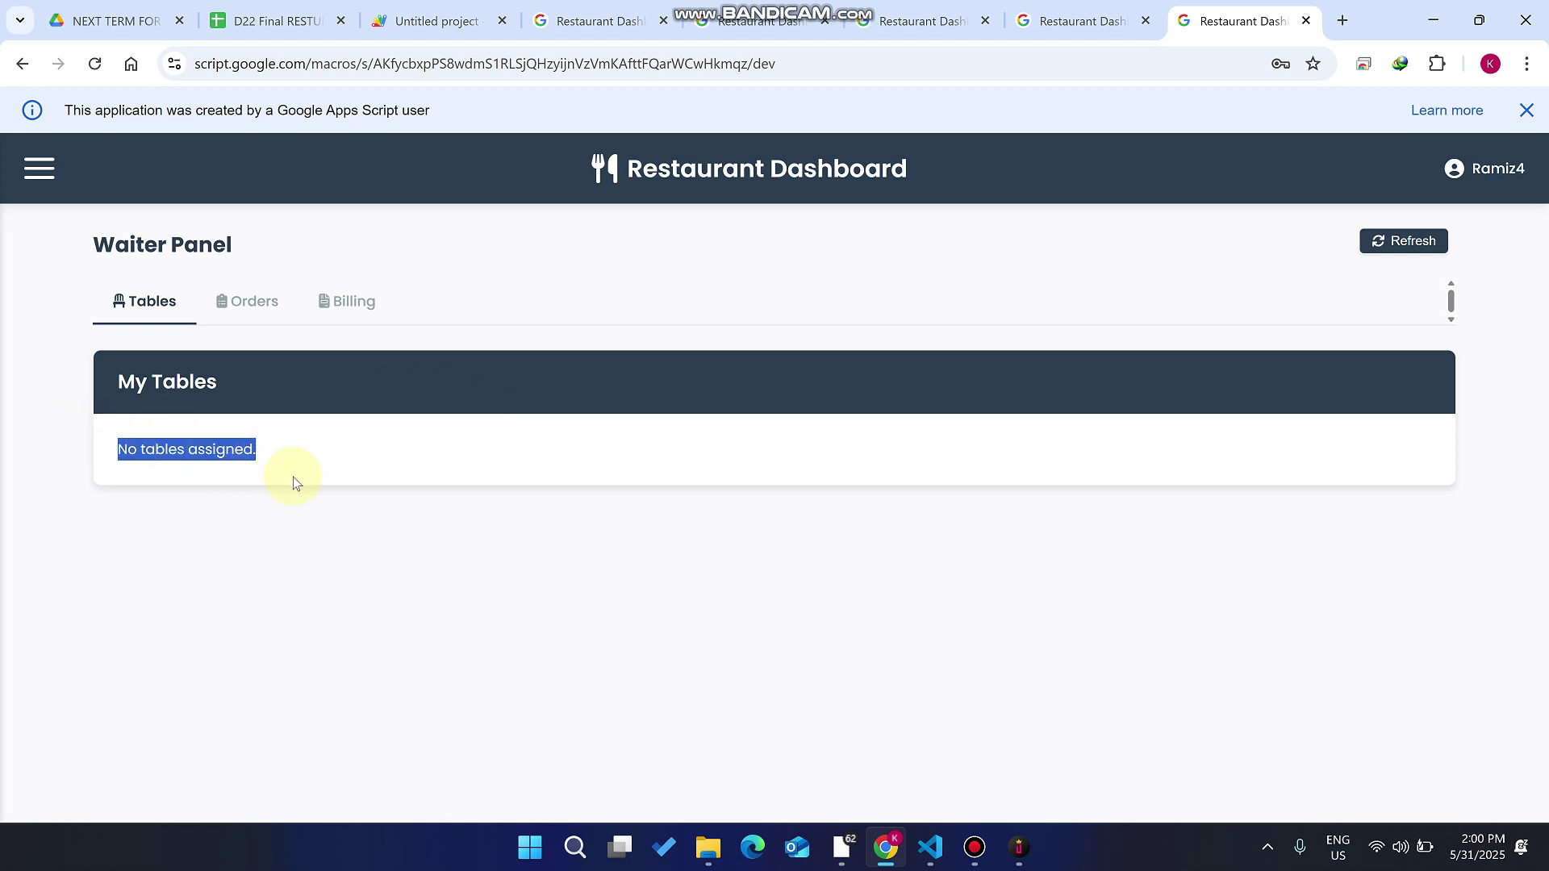
pyautogui.click(556, 20)
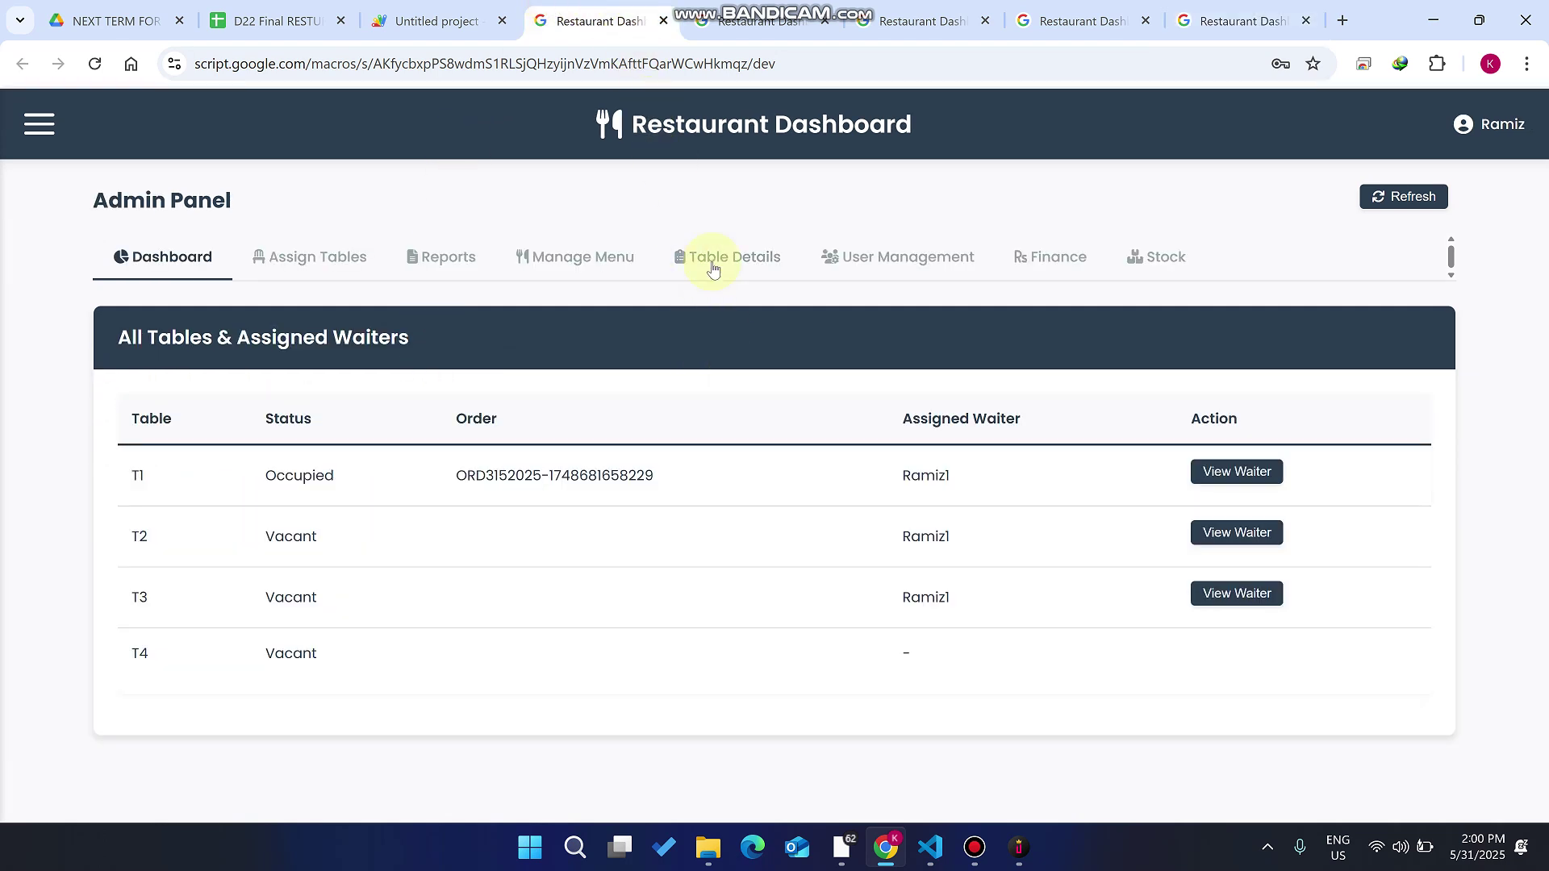
# - Assign table T4 to the new waiter, then refresh that waiter's panel to show T4 Vacant
pyautogui.click(341, 263)
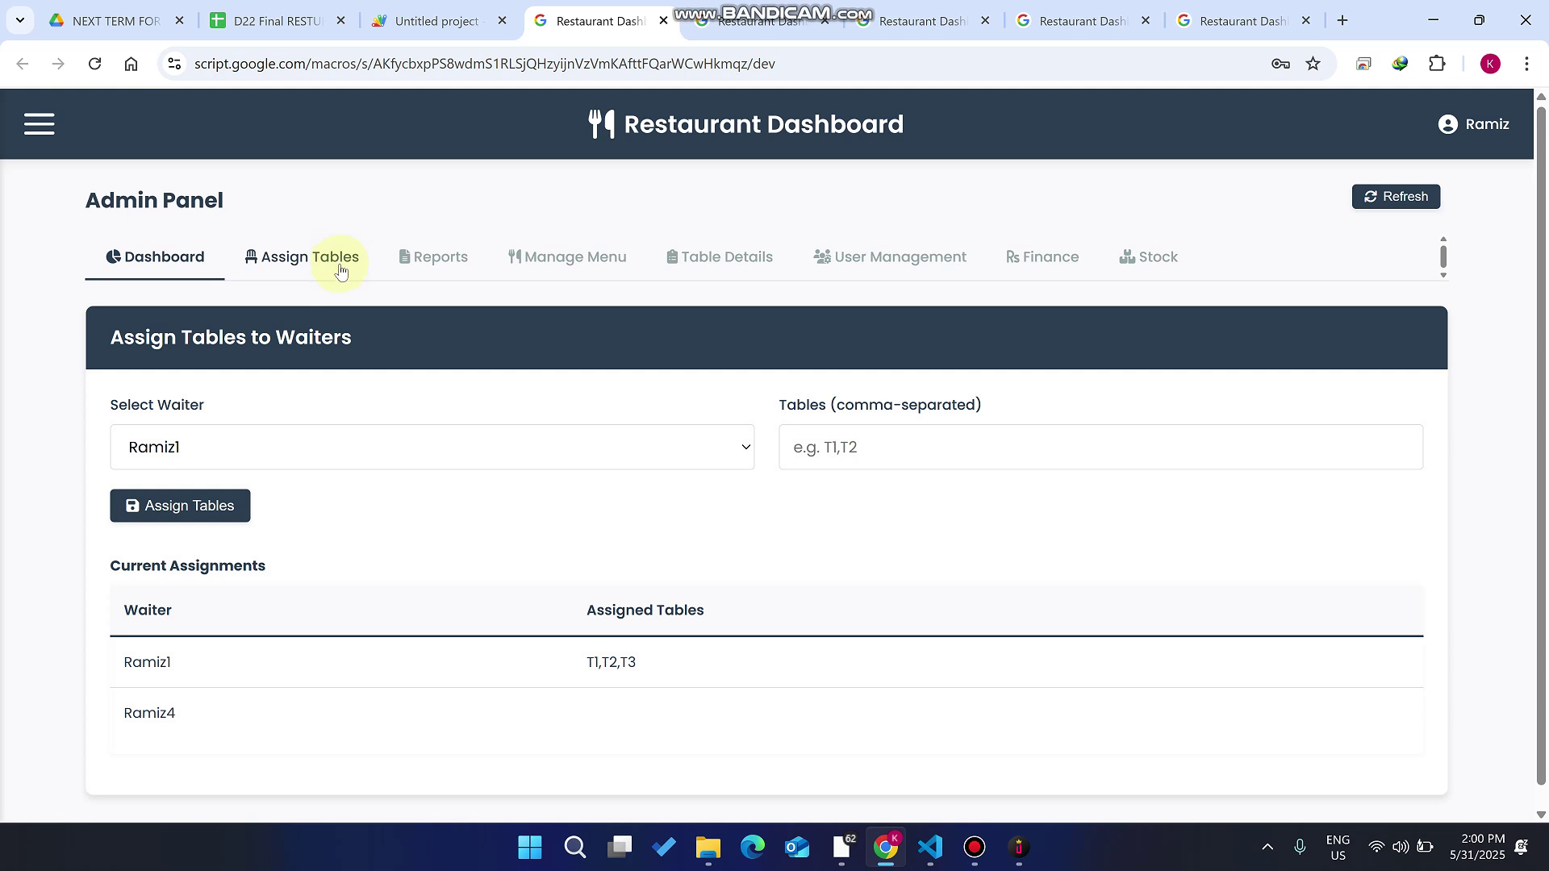
pyautogui.click(239, 448)
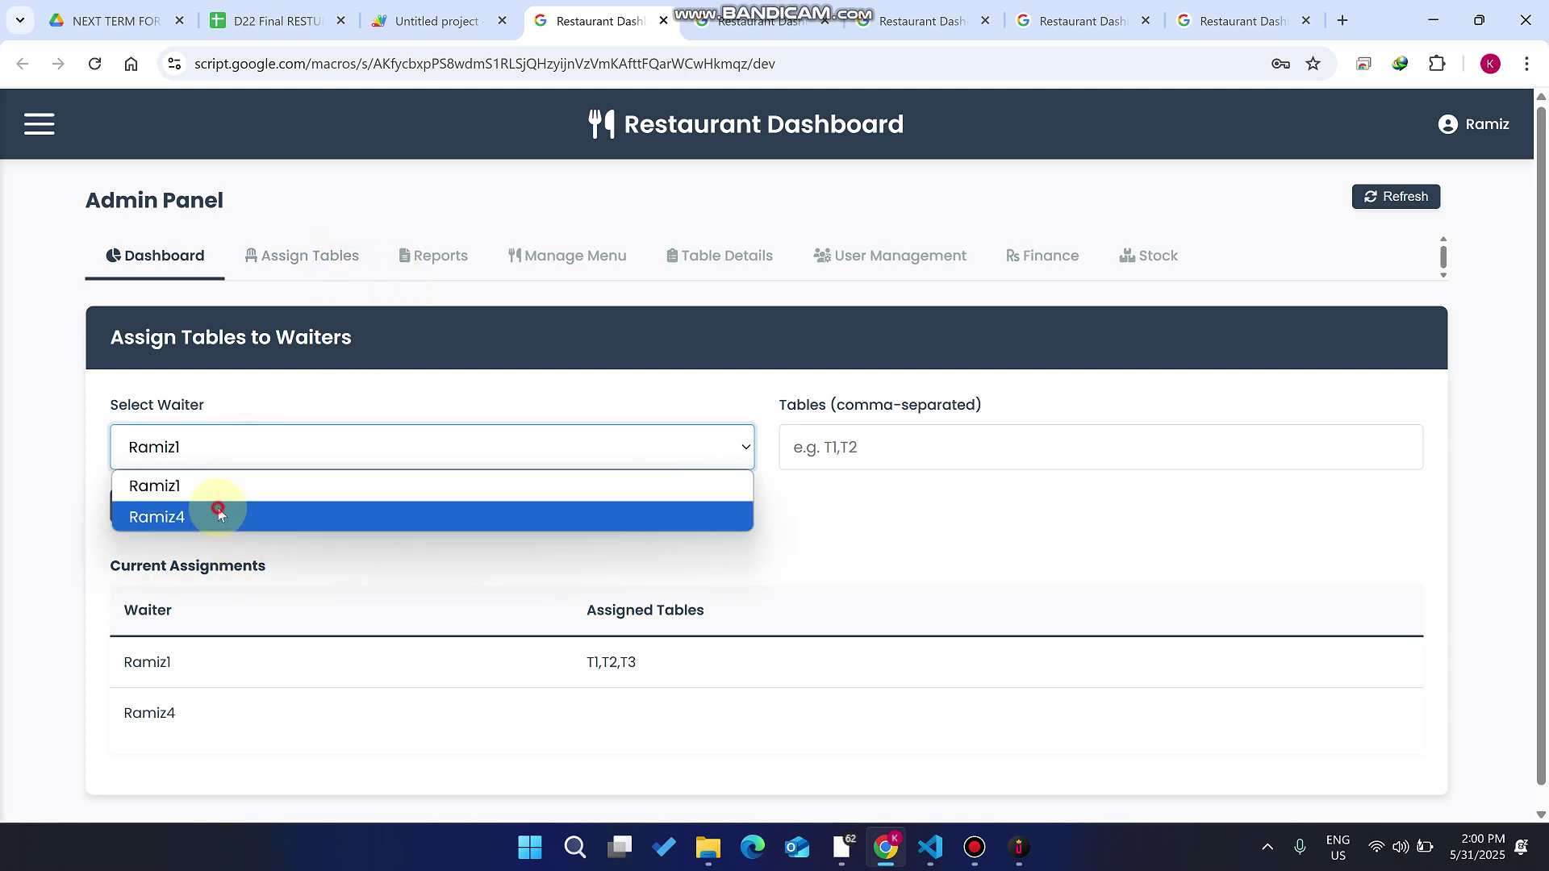
pyautogui.click(219, 517)
pyautogui.click(911, 451)
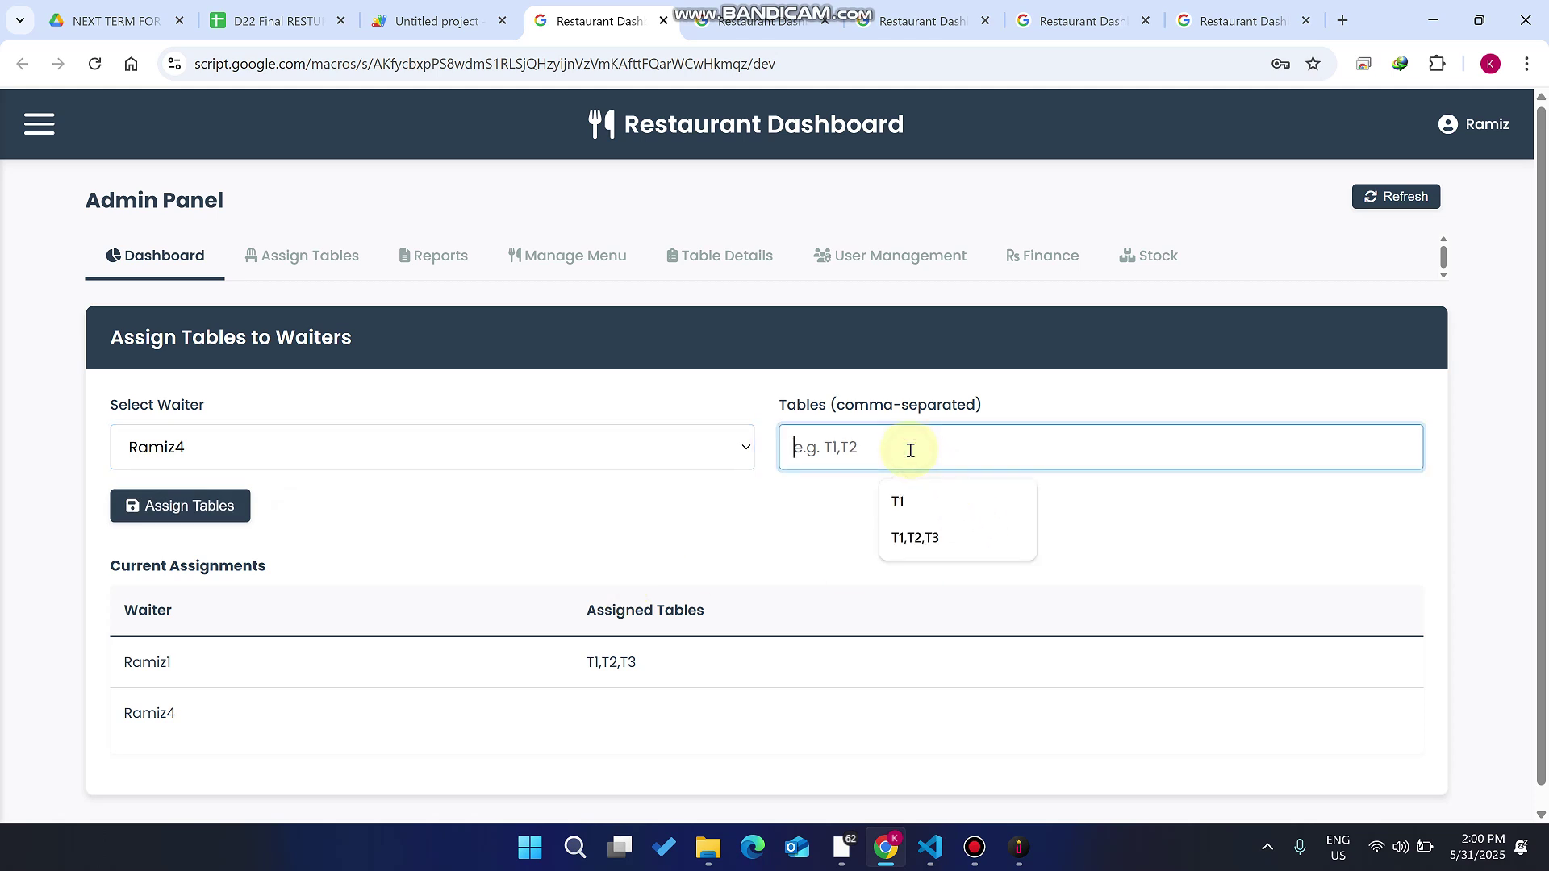
pyautogui.write('T4')
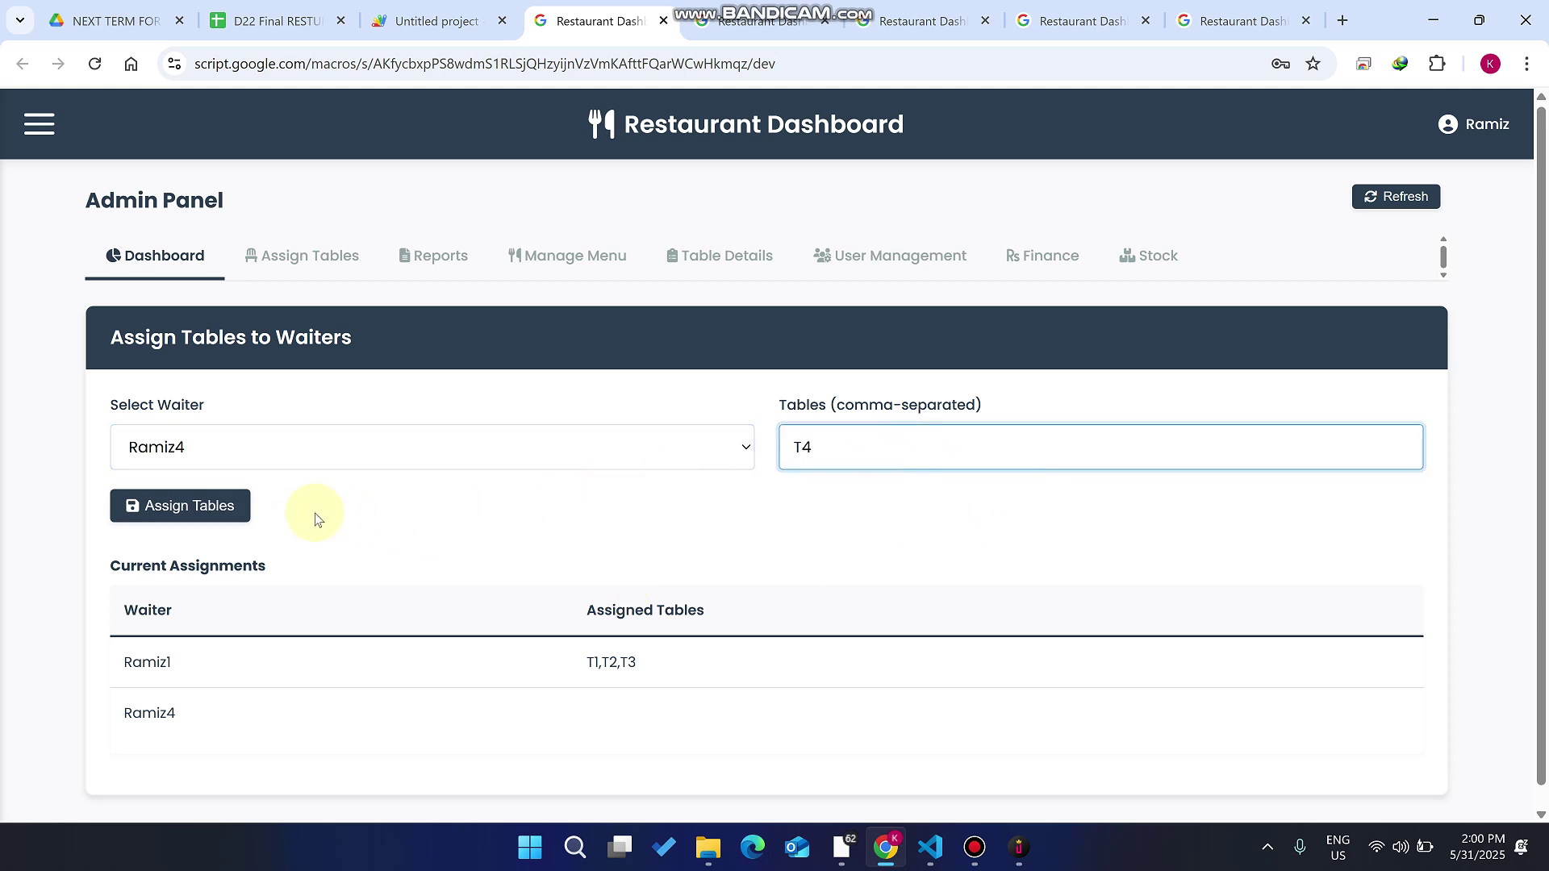
pyautogui.click(236, 513)
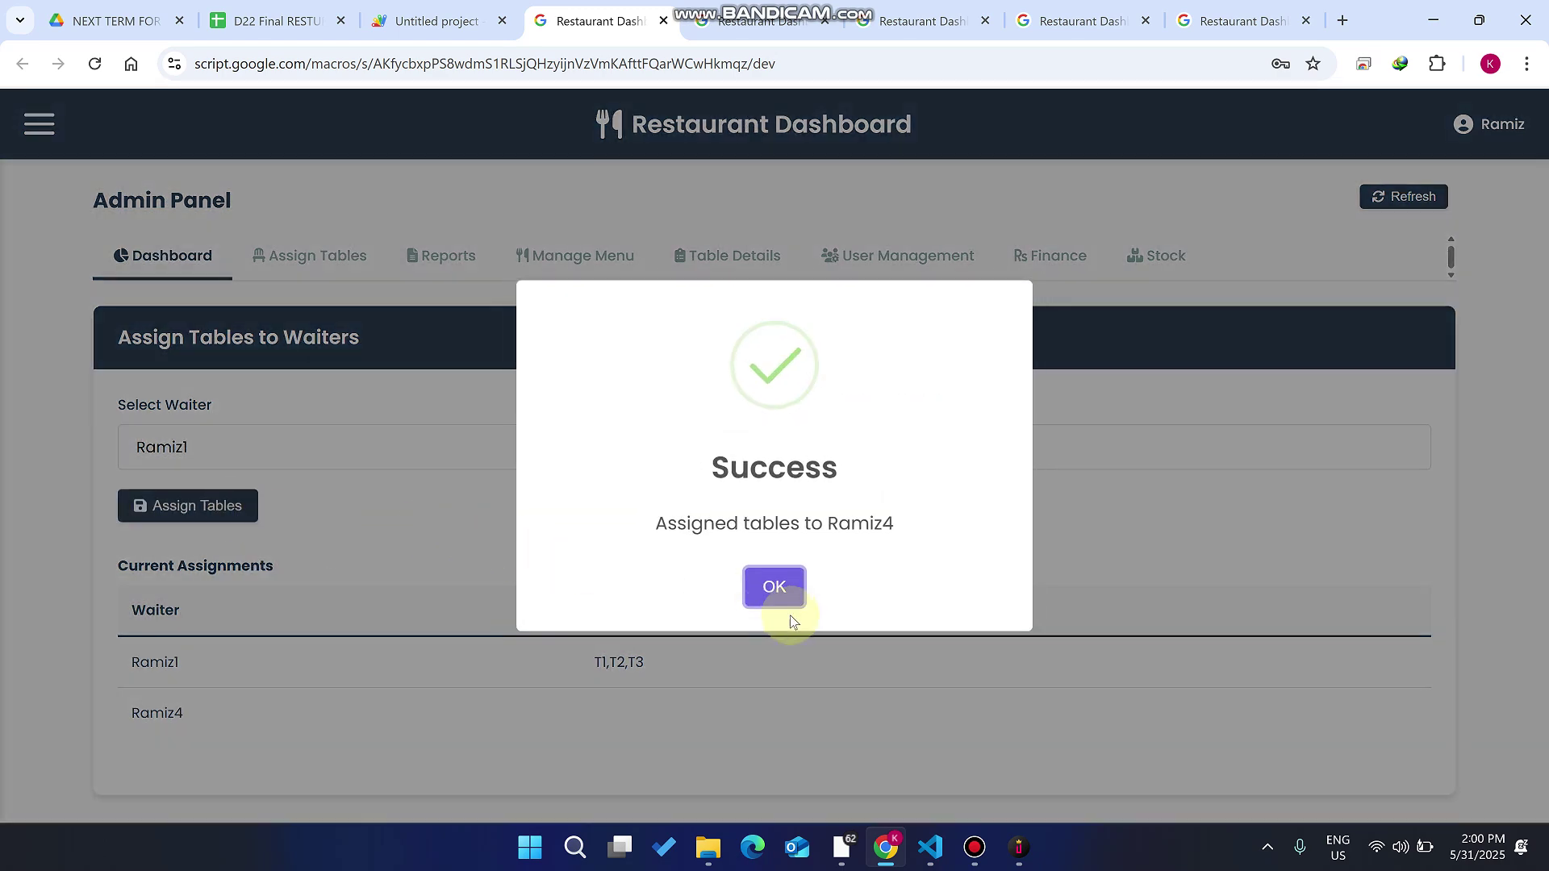
pyautogui.click(776, 594)
pyautogui.click(1242, 20)
pyautogui.click(1404, 239)
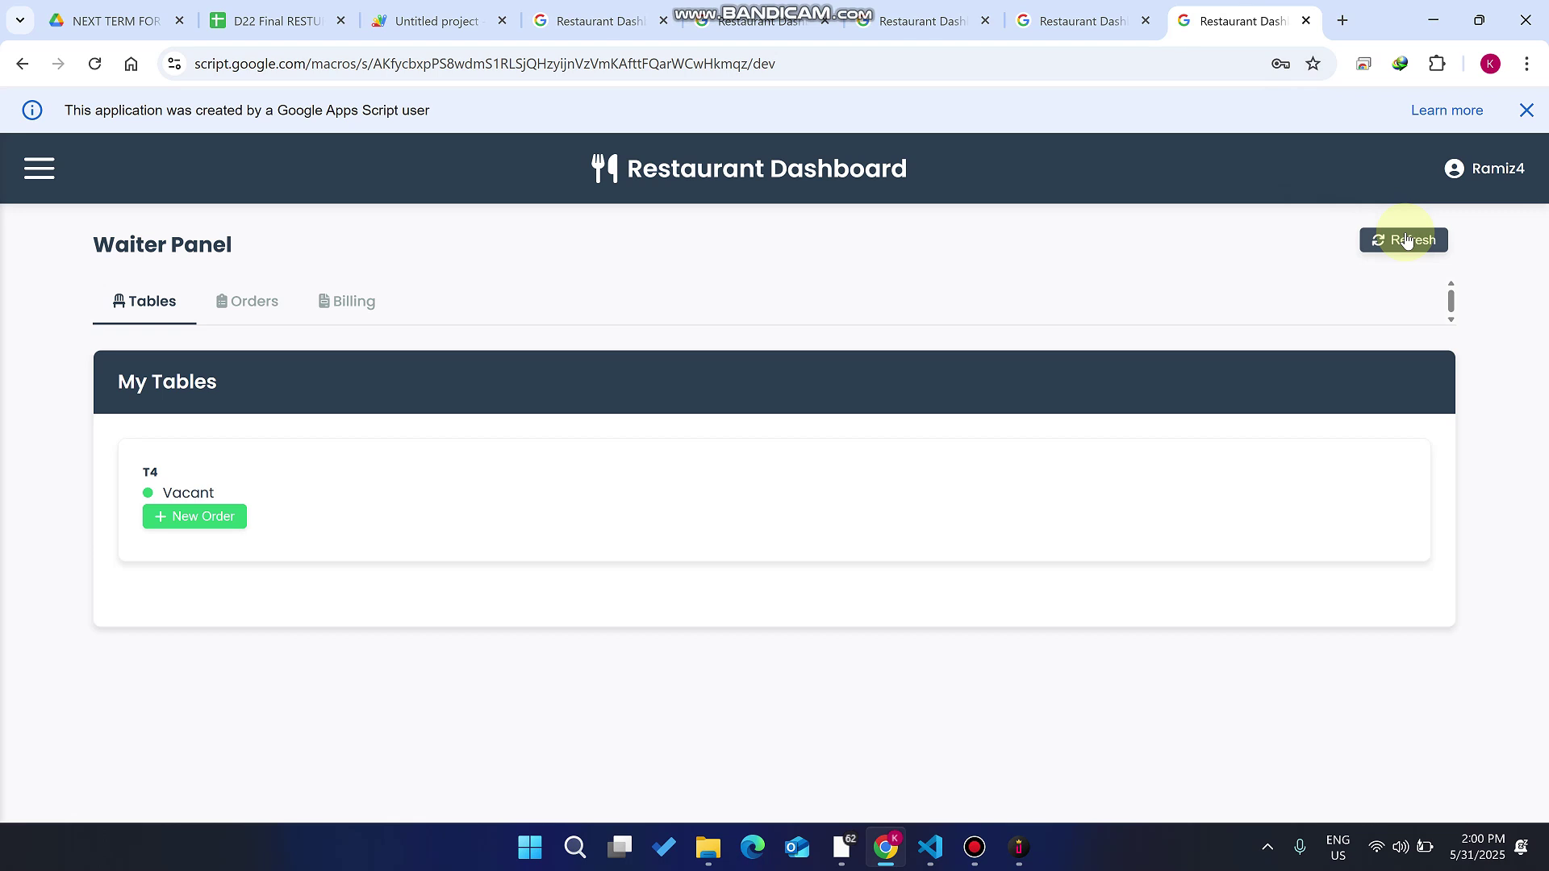
pyautogui.click(754, 20)
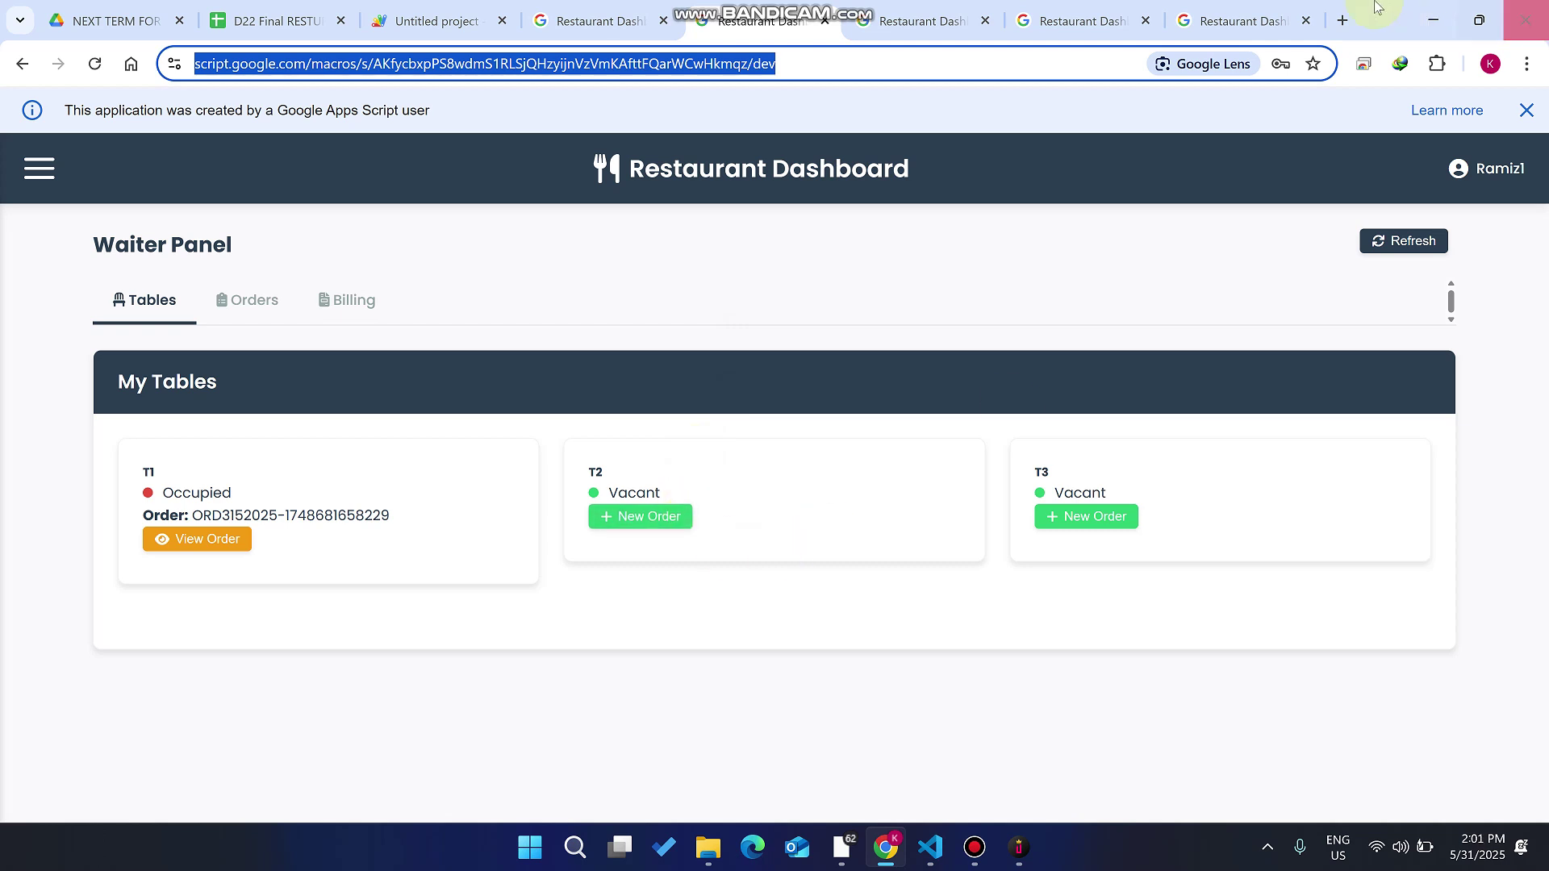
pyautogui.click(1242, 20)
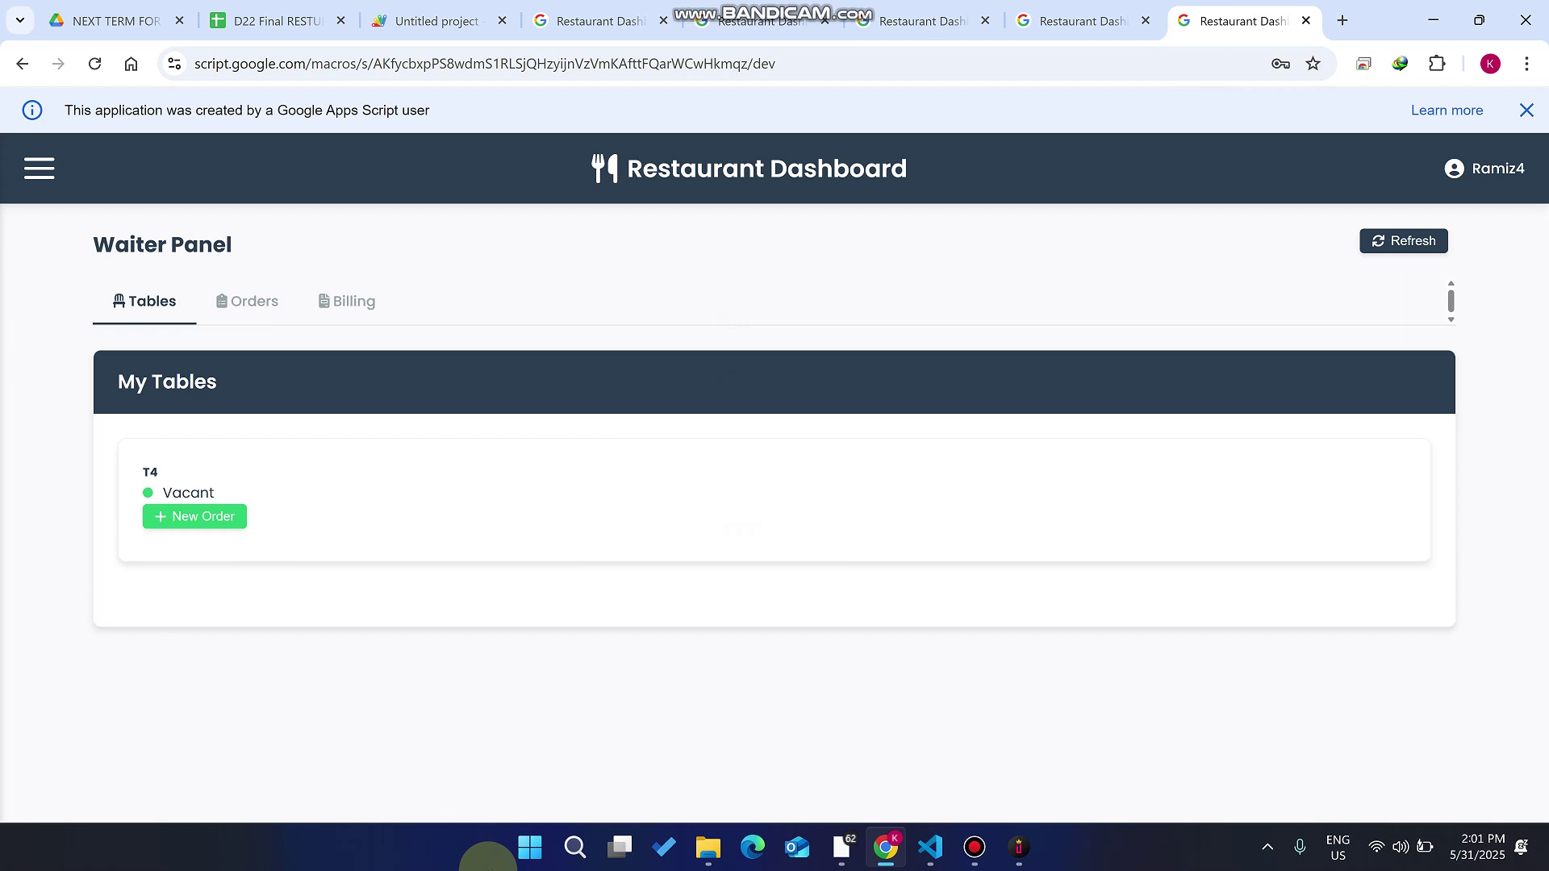
pyautogui.moveTo(852, 4)
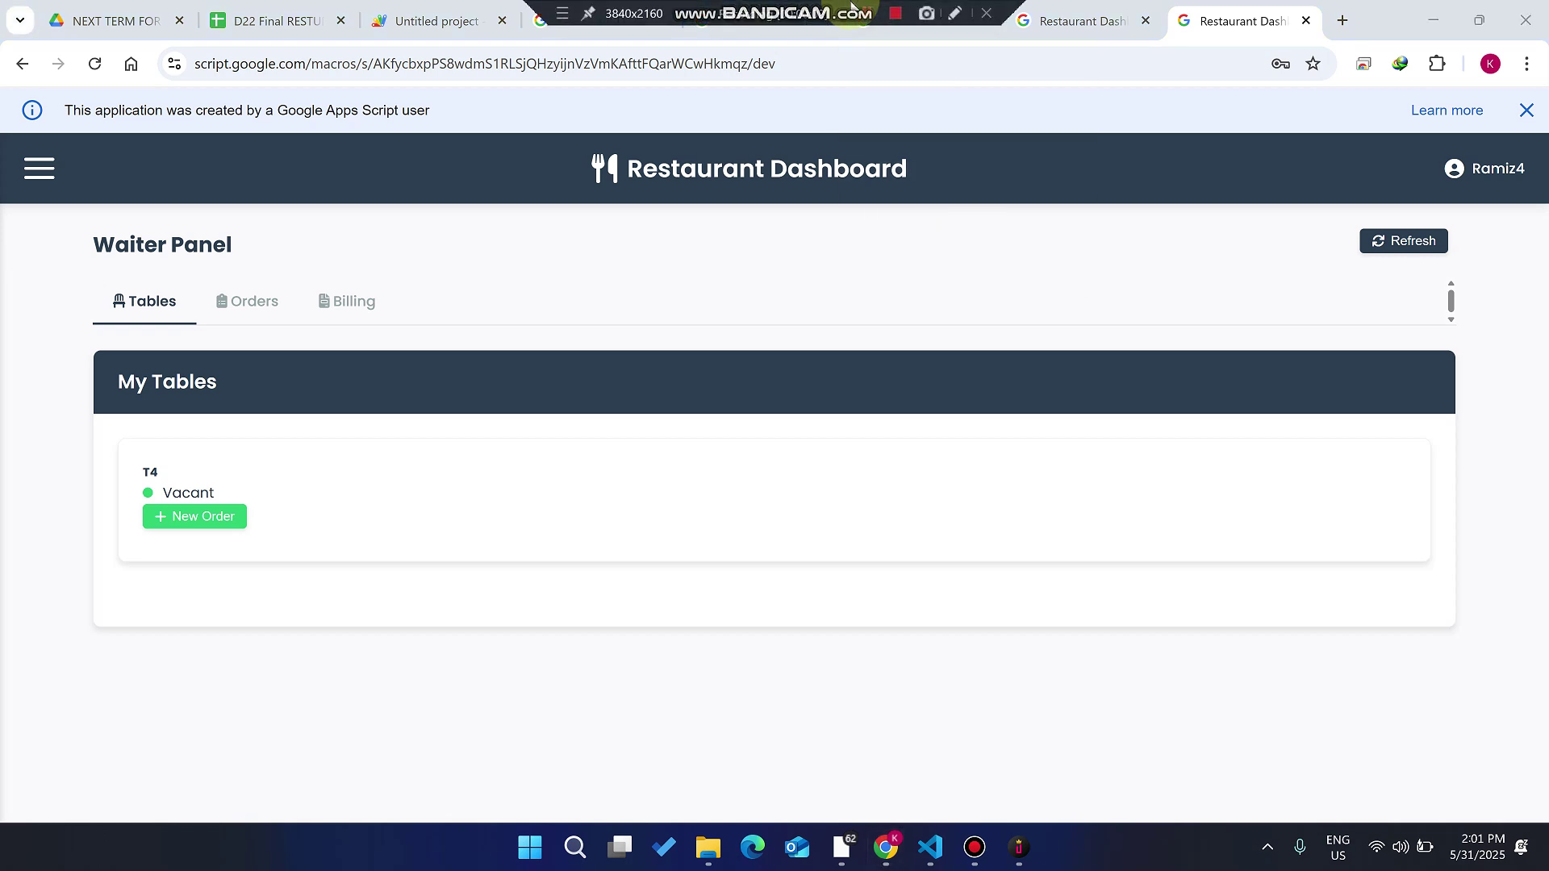
# - Open admin Reports showing 2 orders for the first waiter and 0 for the new waiter
pyautogui.click(601, 18)
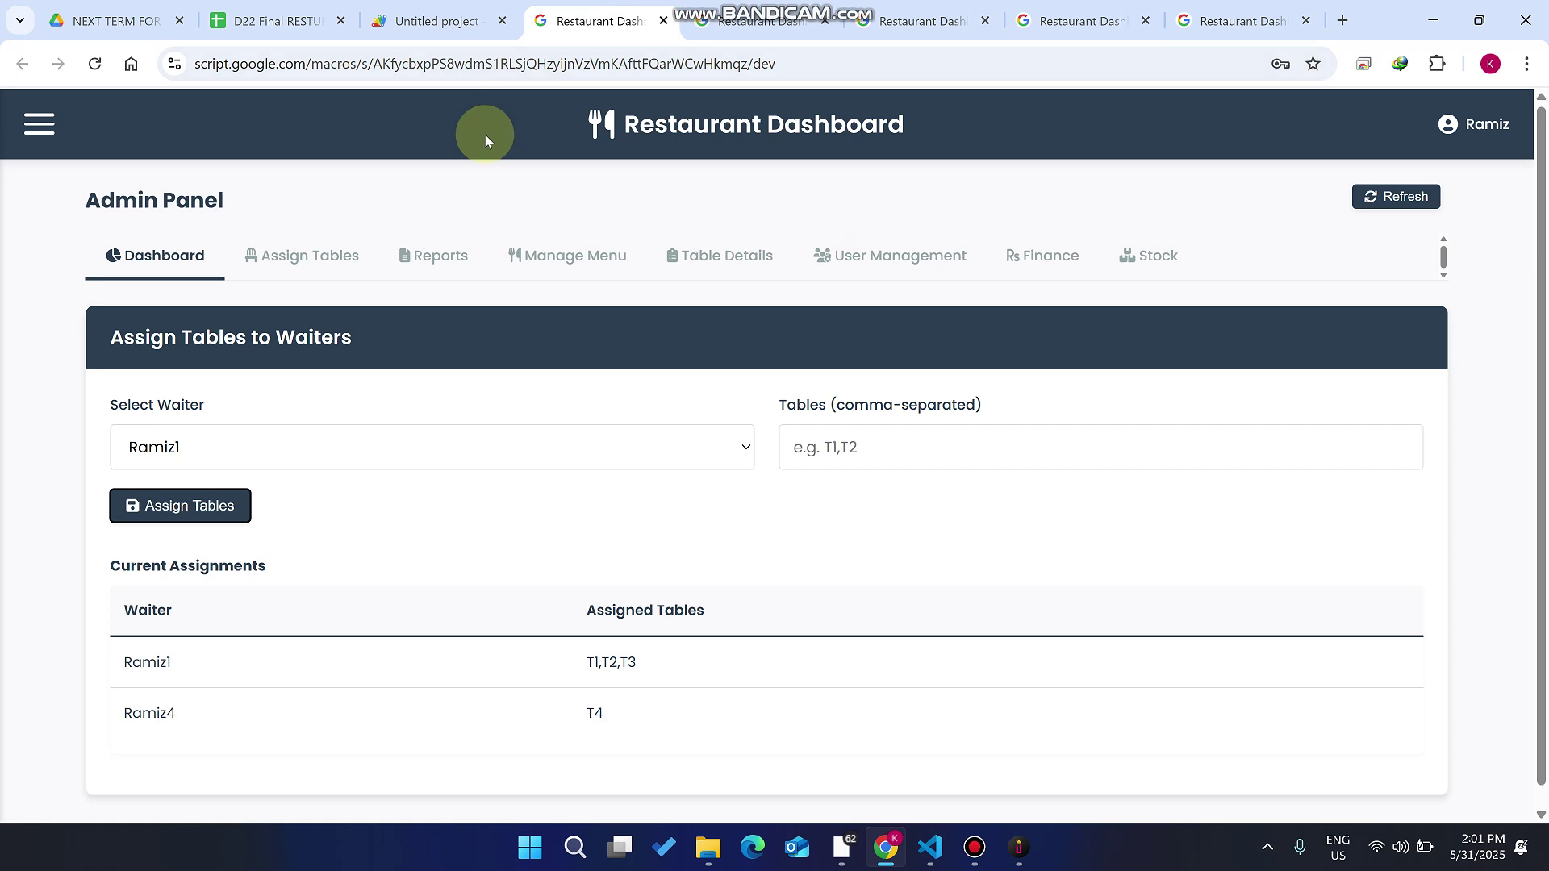
pyautogui.click(433, 256)
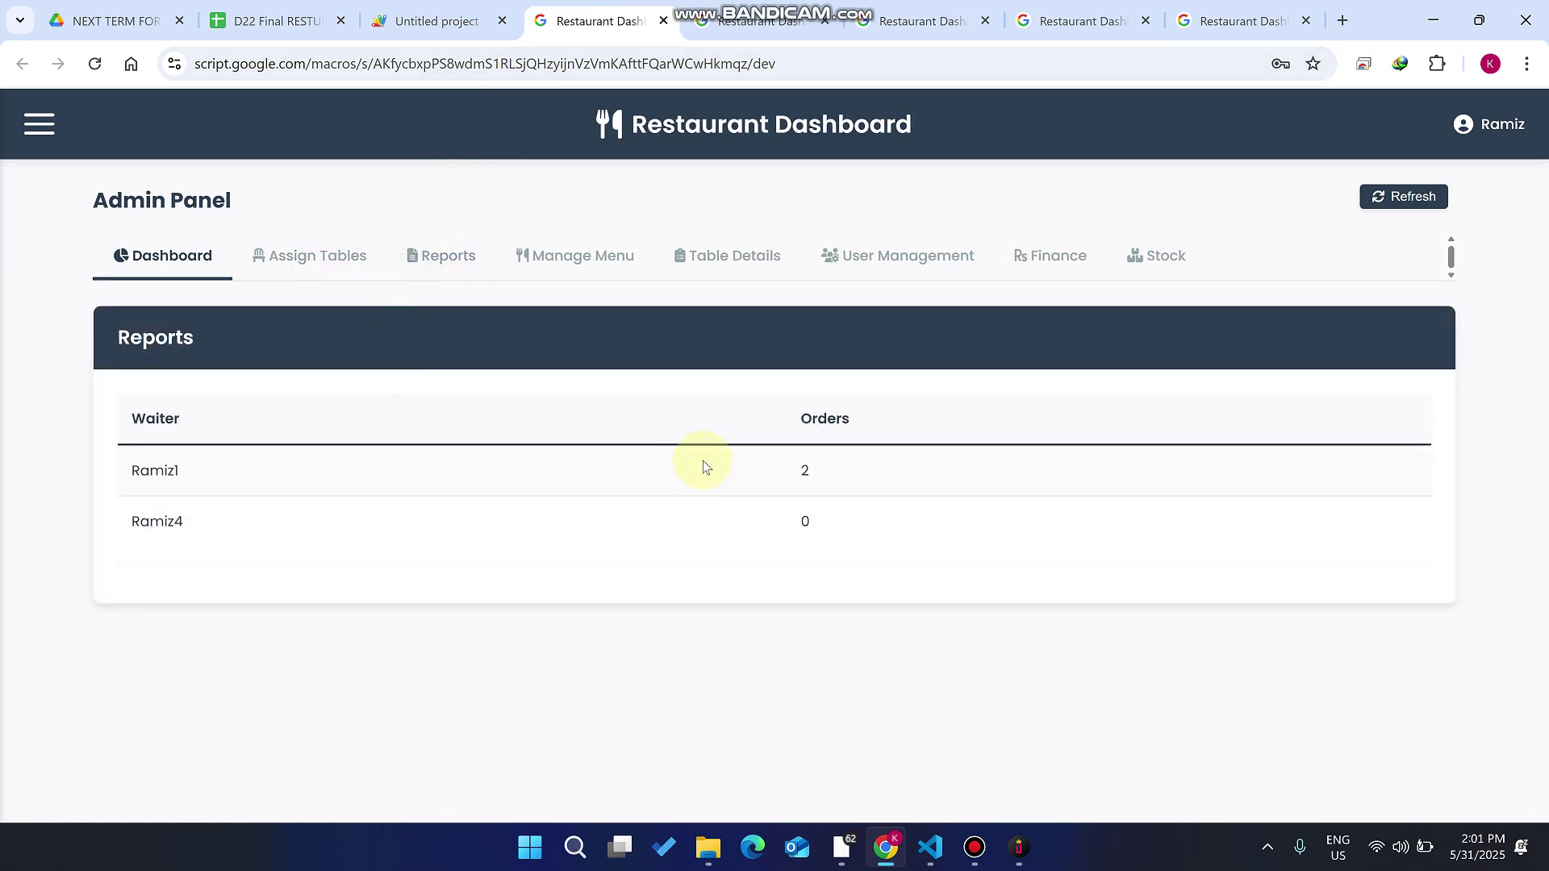
pyautogui.moveTo(192, 470); pyautogui.dragTo(125, 482)
pyautogui.moveTo(219, 519); pyautogui.dragTo(135, 521)
# - Create a new T4 order with one Pepsi from the Drink category
pyautogui.click(1242, 20)
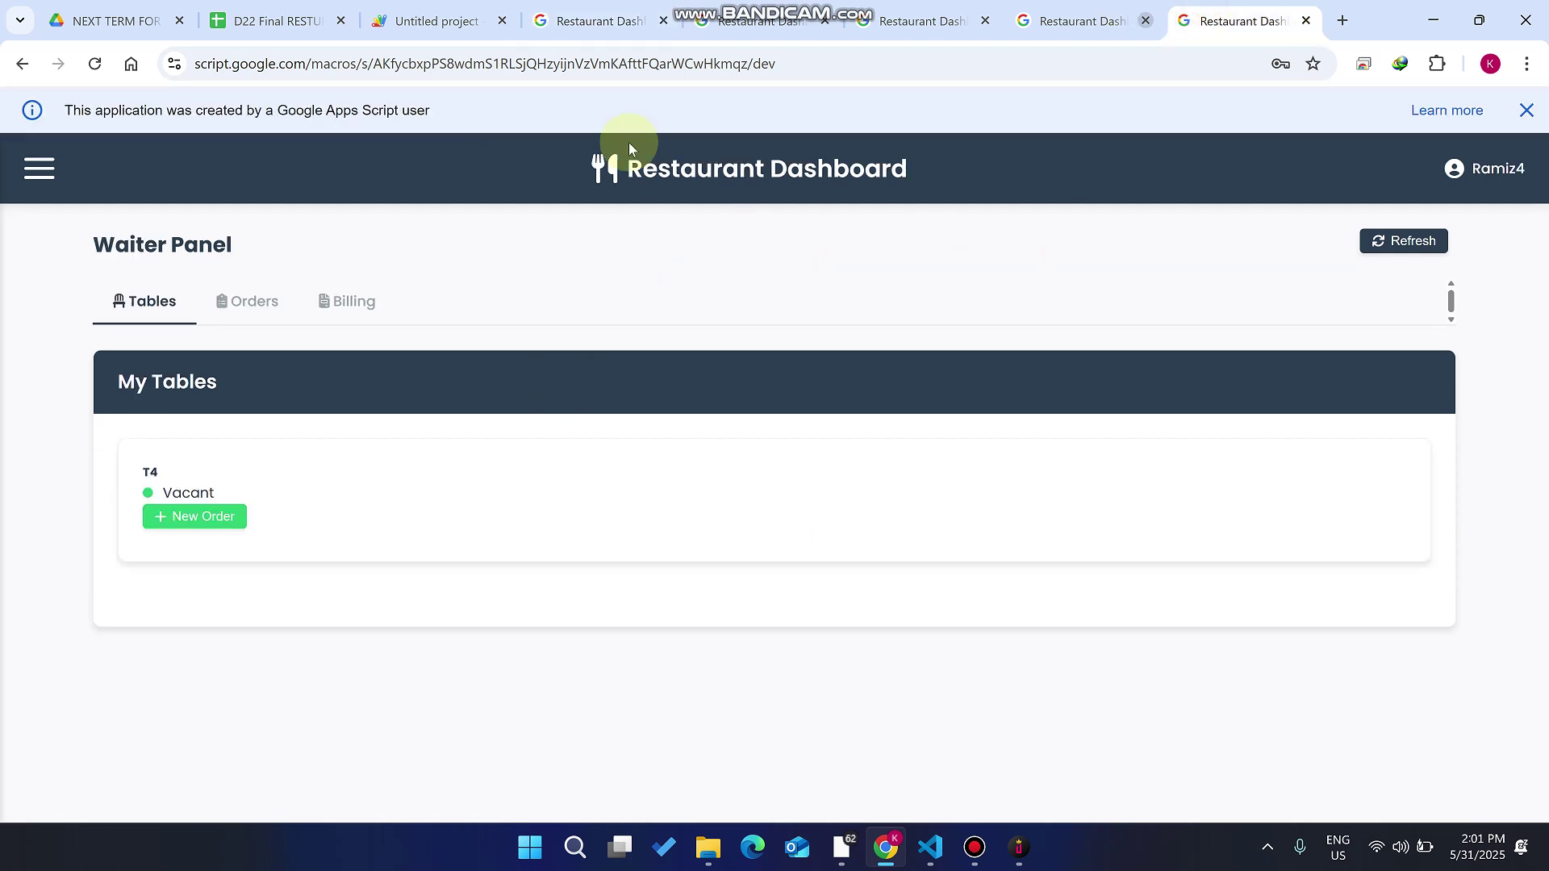
pyautogui.click(191, 520)
pyautogui.scroll(-5, 259, 512)
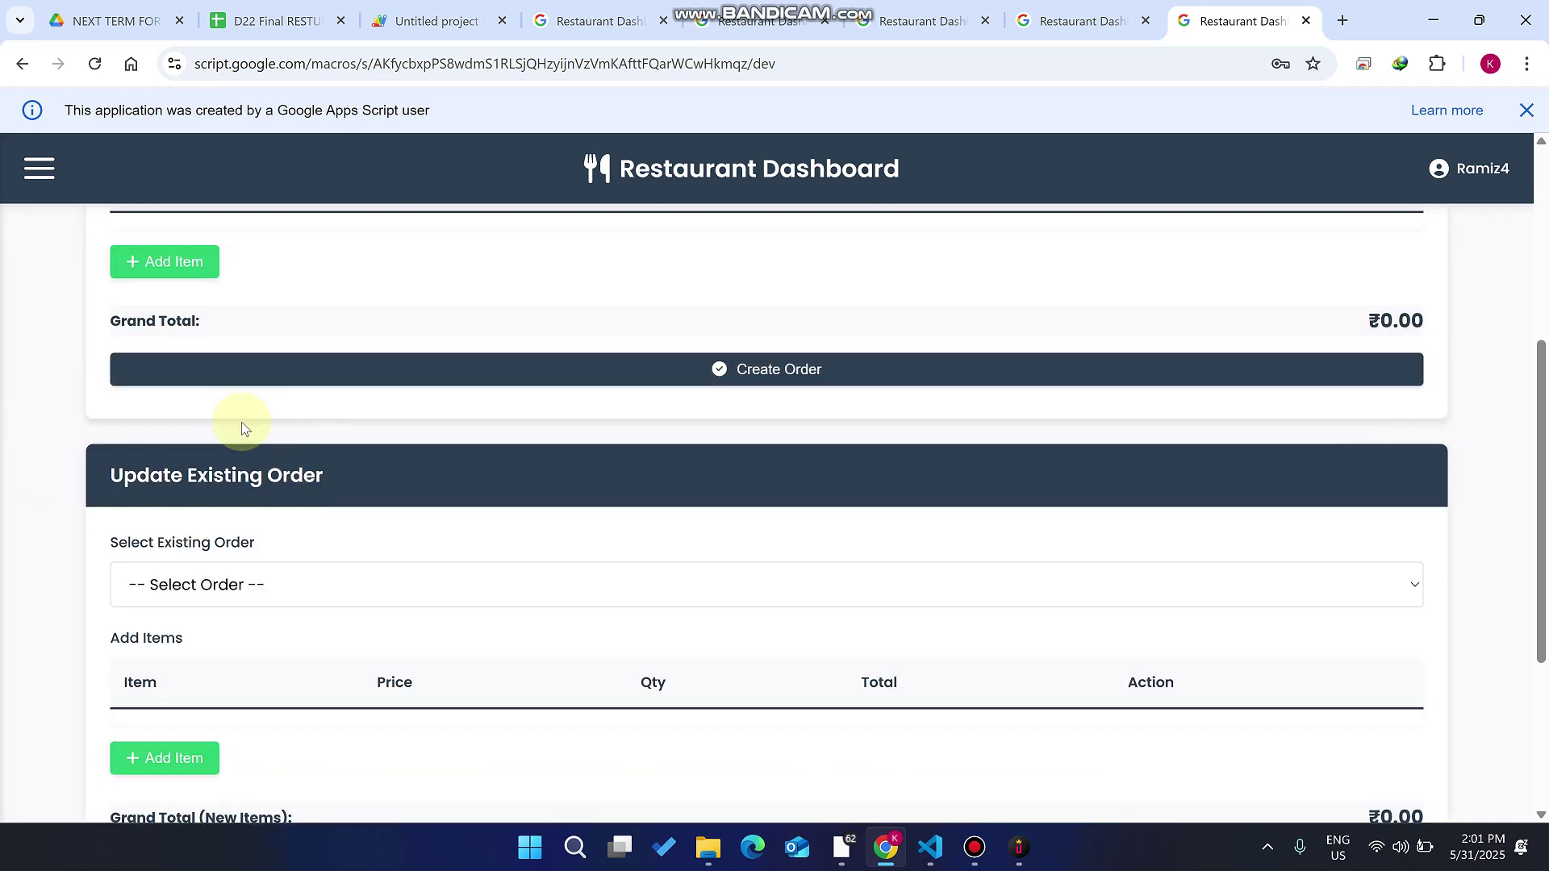
pyautogui.click(165, 279)
pyautogui.click(567, 355)
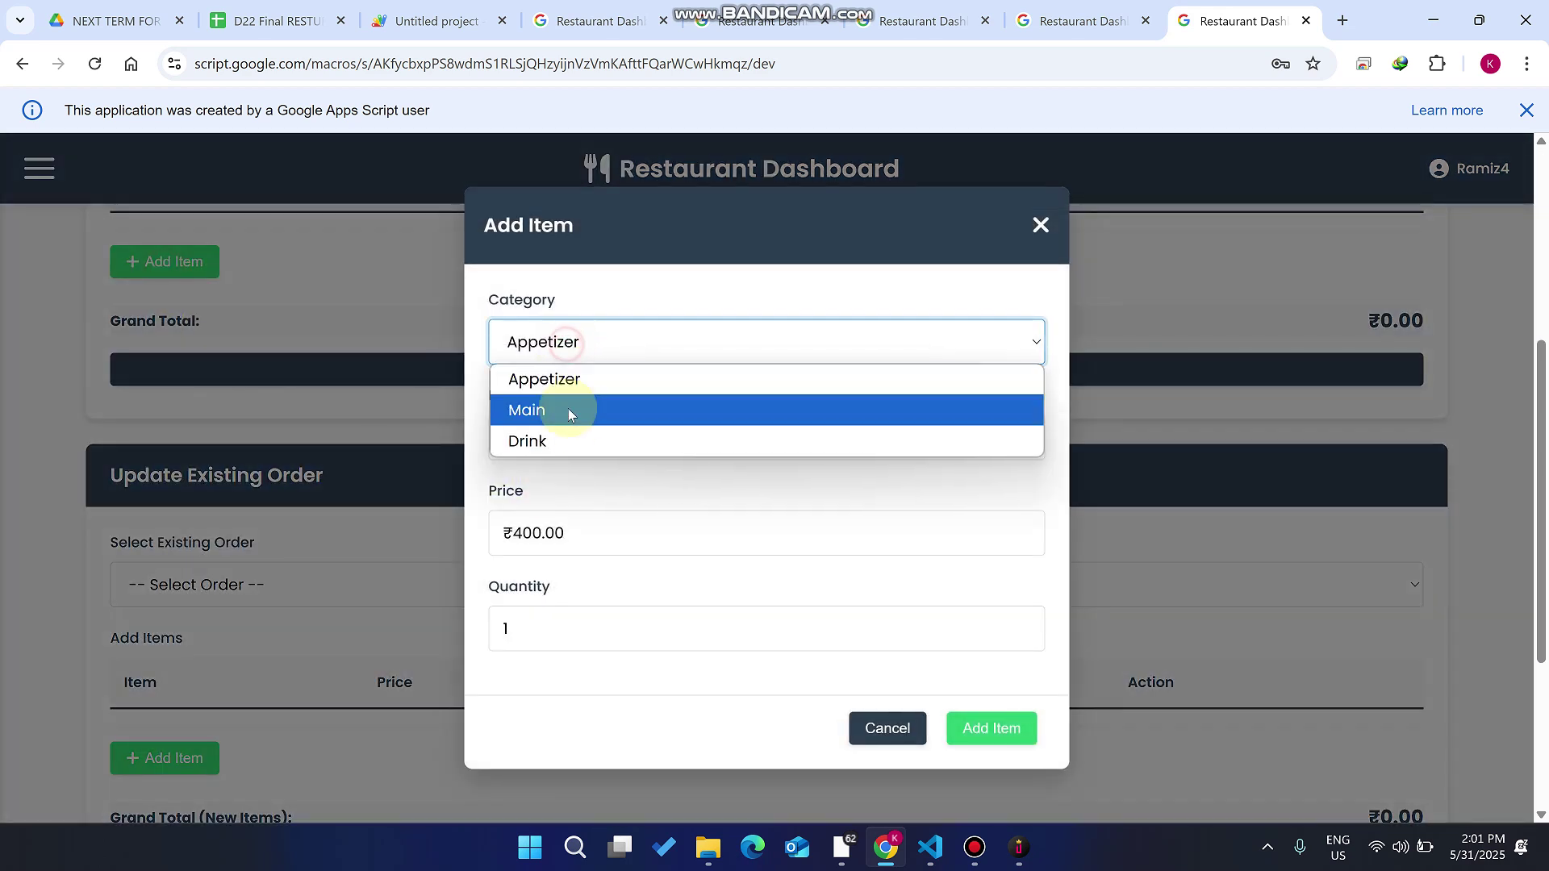
pyautogui.click(573, 440)
pyautogui.click(569, 437)
pyautogui.click(570, 506)
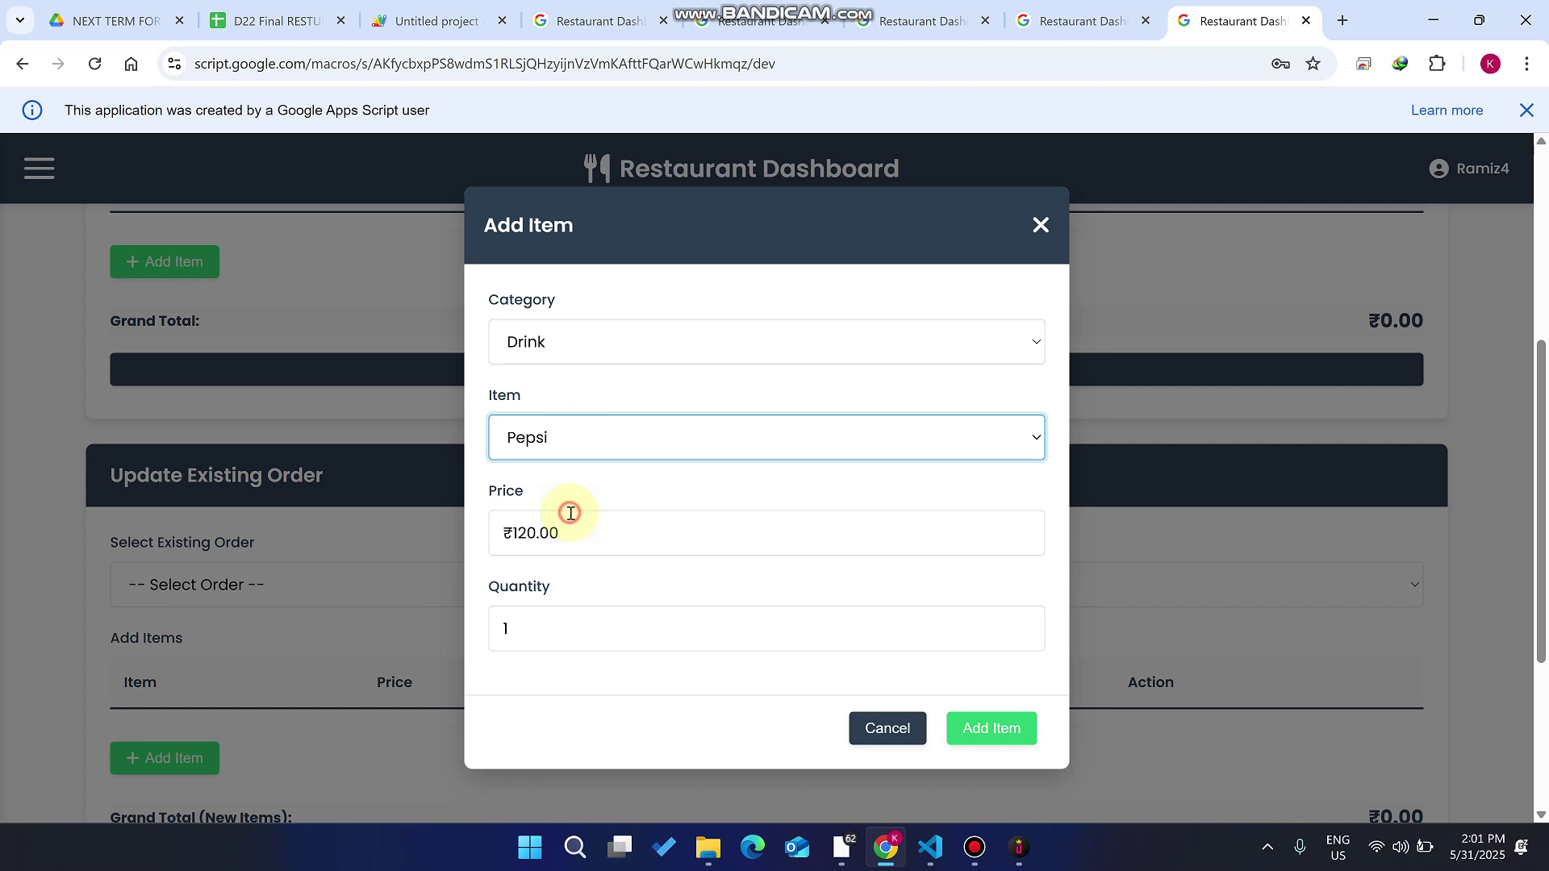
pyautogui.click(985, 731)
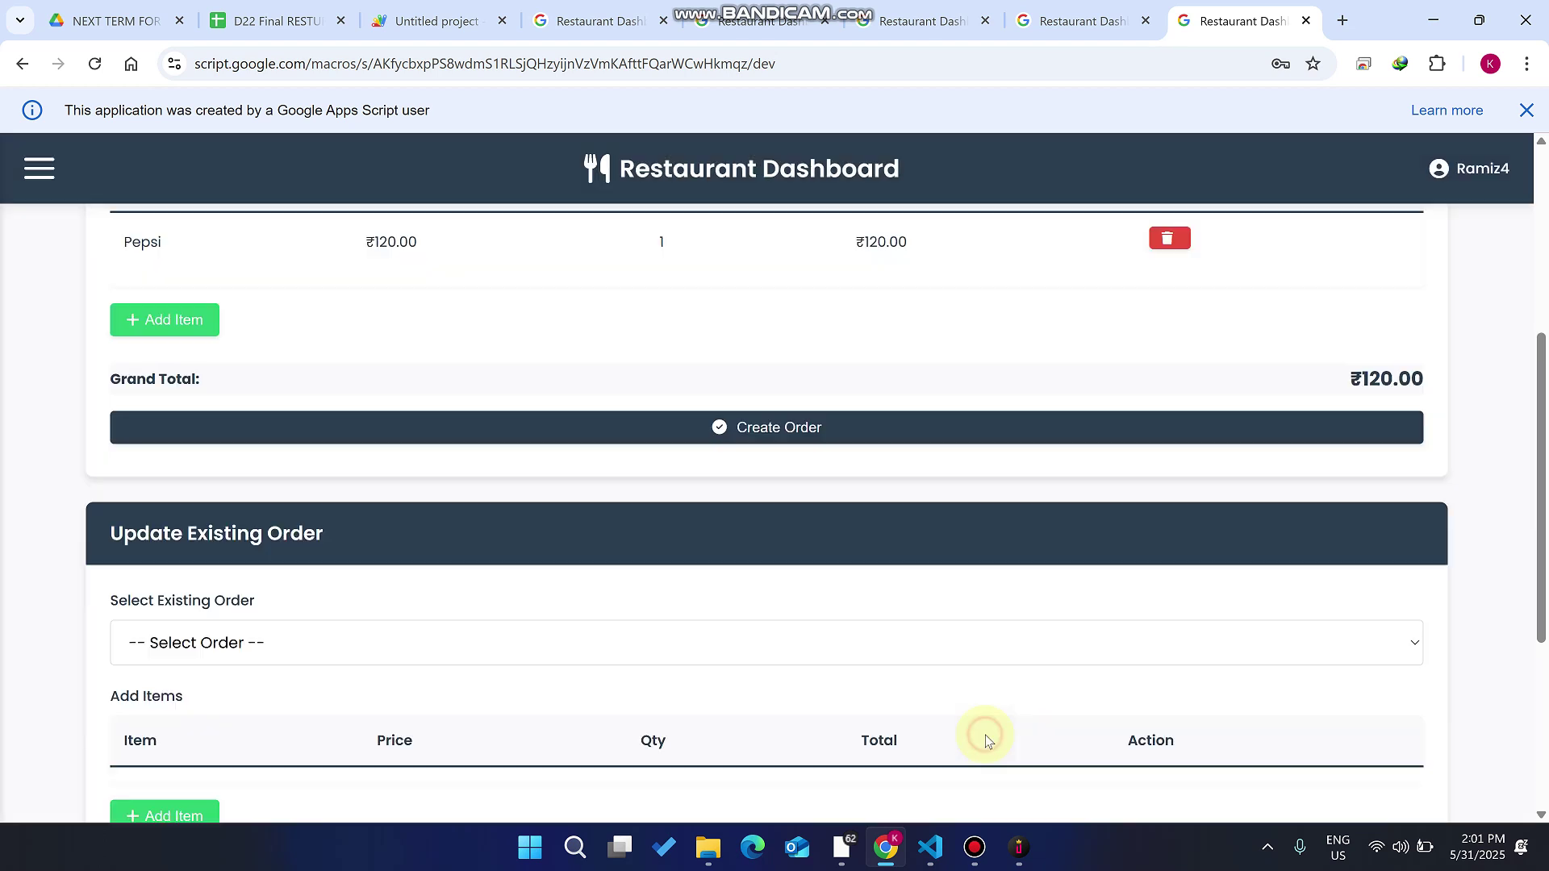
pyautogui.click(865, 436)
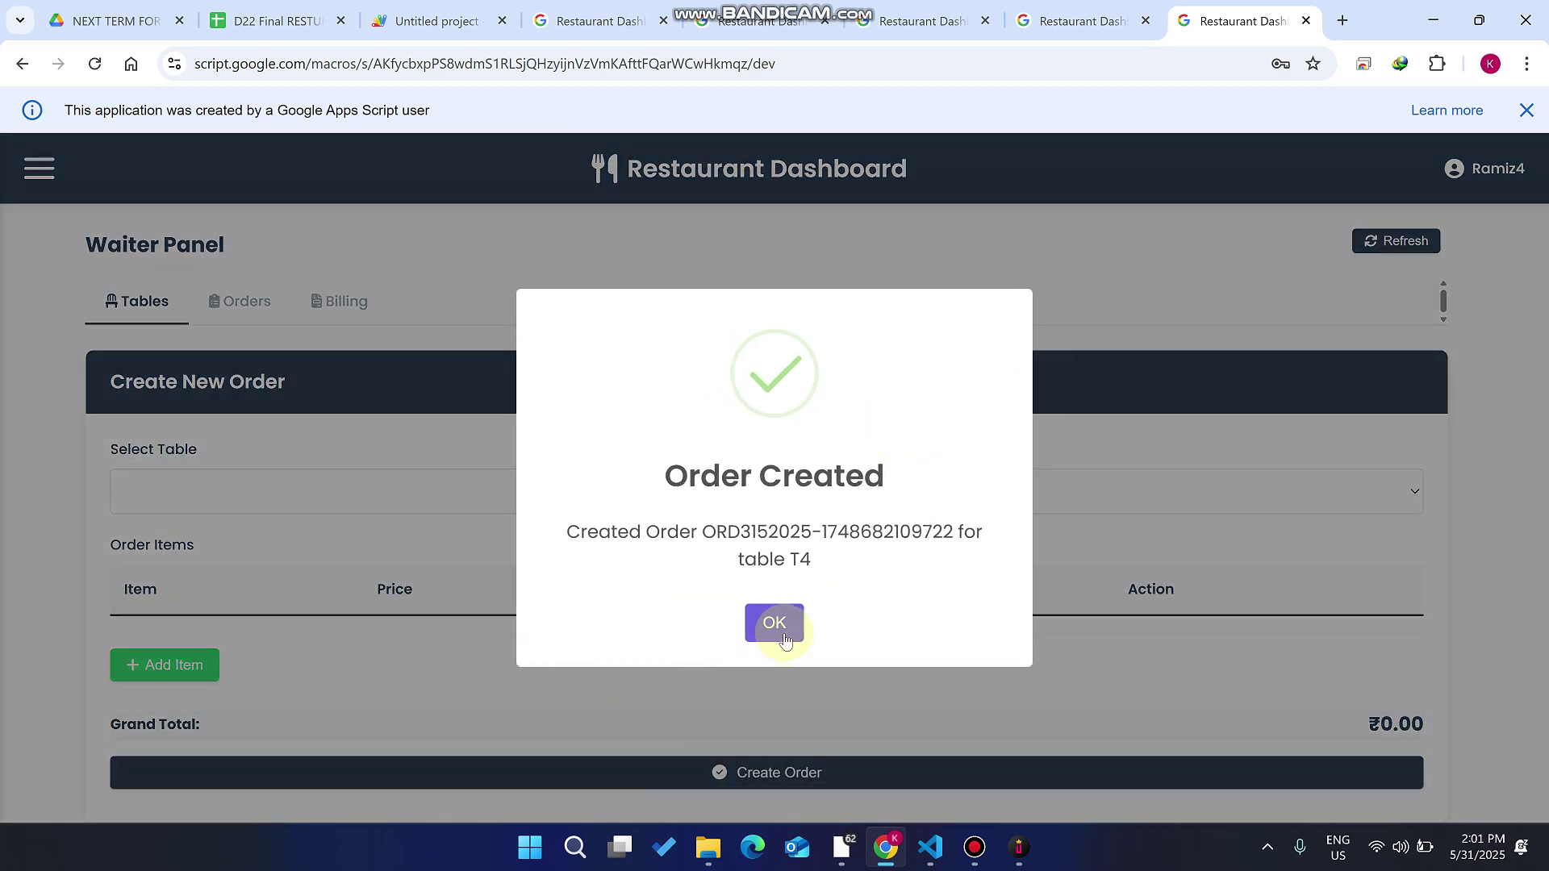
pyautogui.click(776, 622)
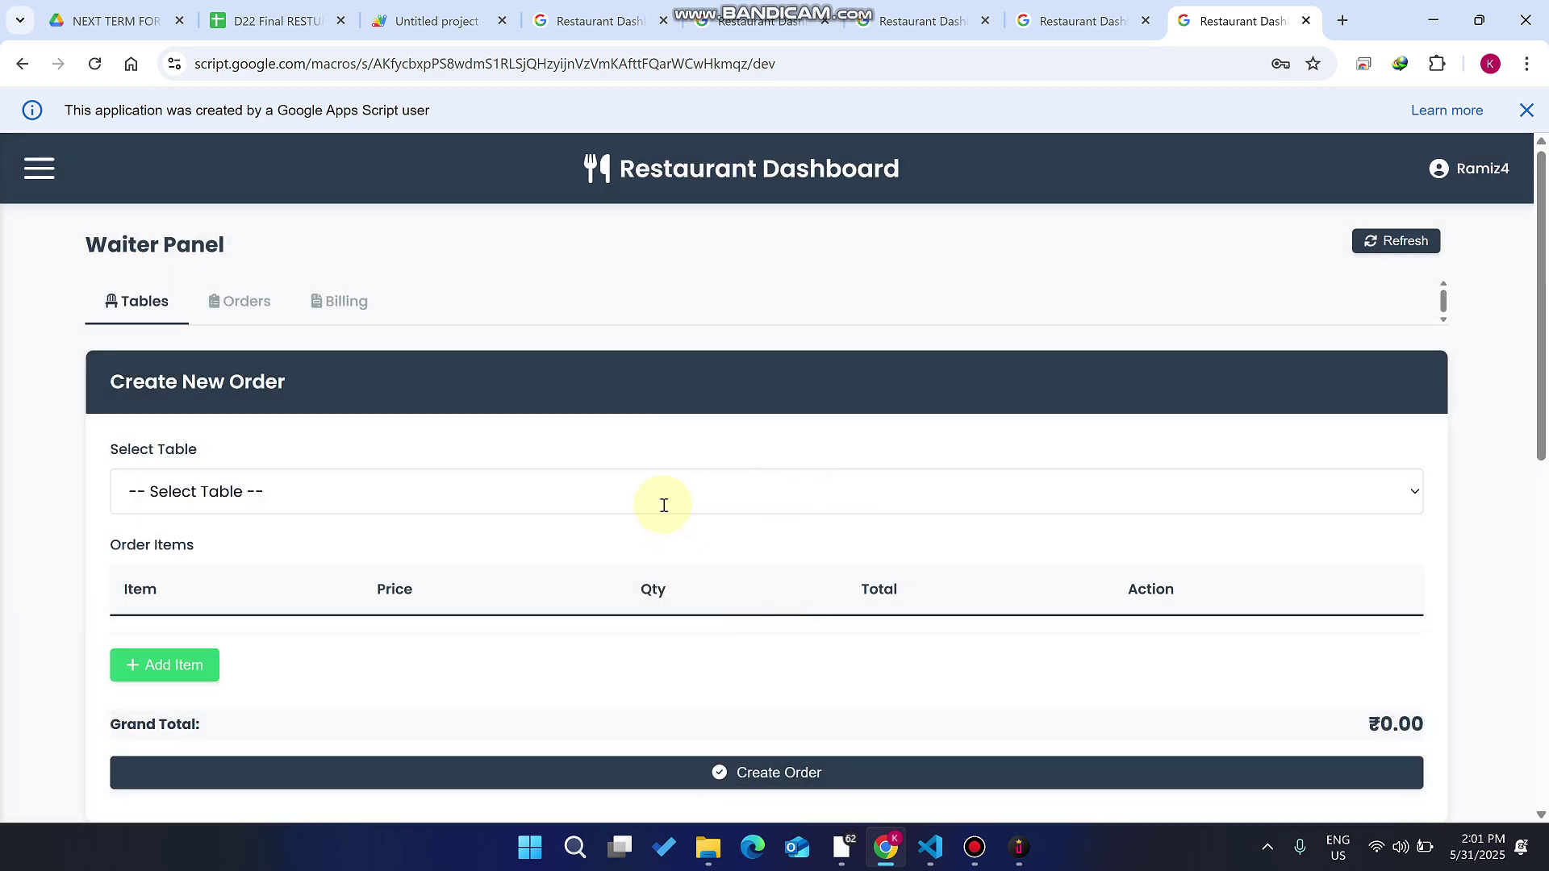
# - Select the pending T4 order for updating and add Paneer Tikka to it
pyautogui.scroll(-5, 666, 524)
pyautogui.click(262, 585)
pyautogui.click(326, 637)
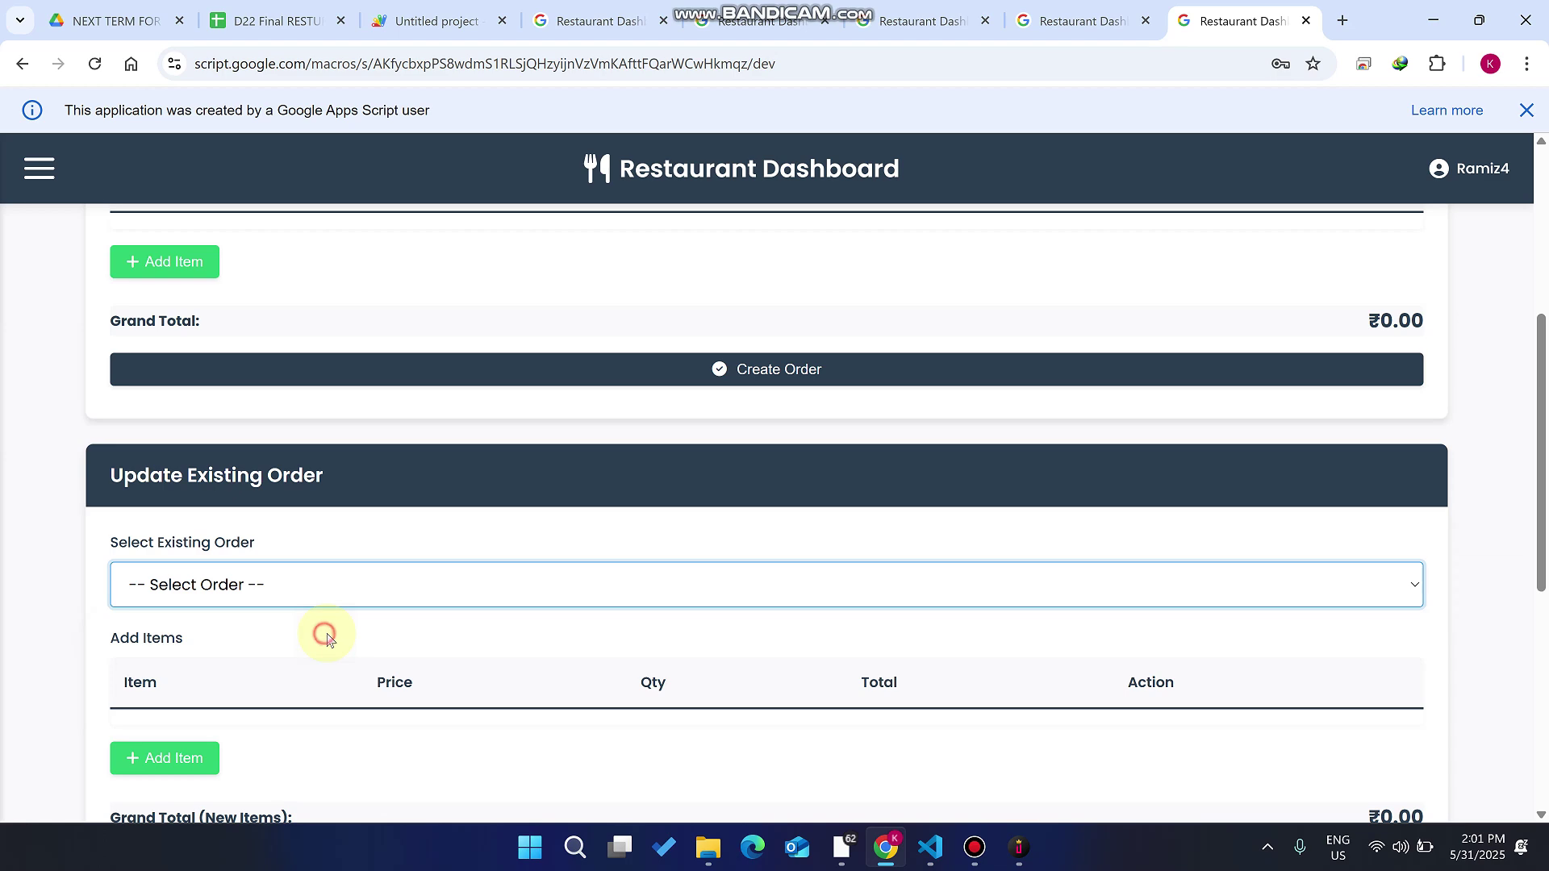
pyautogui.click(311, 597)
pyautogui.click(293, 650)
pyautogui.scroll(-5, 339, 553)
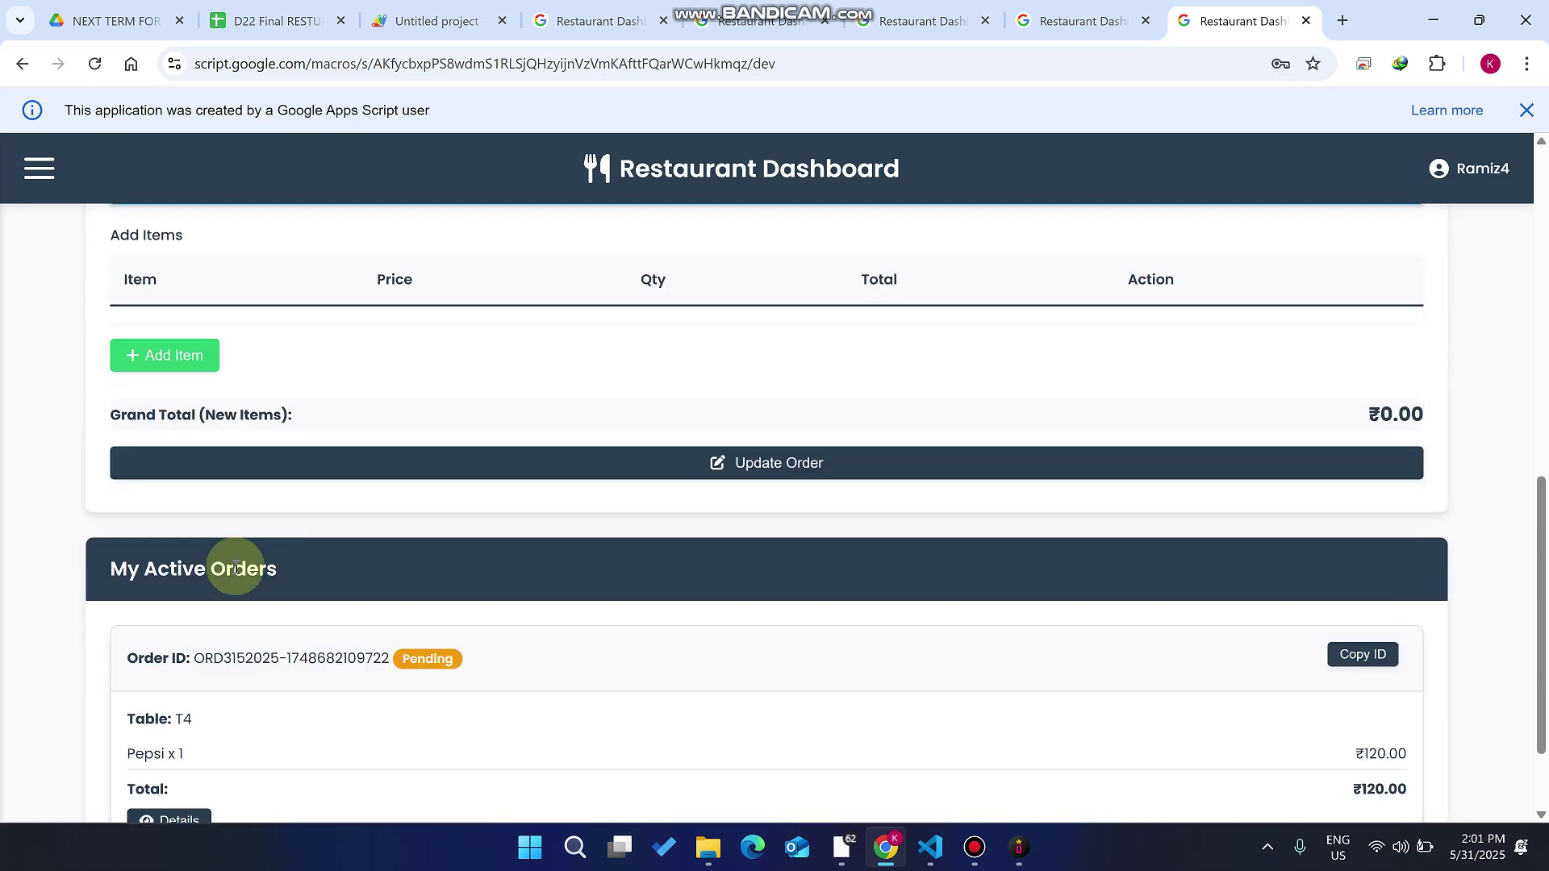
pyautogui.click(188, 354)
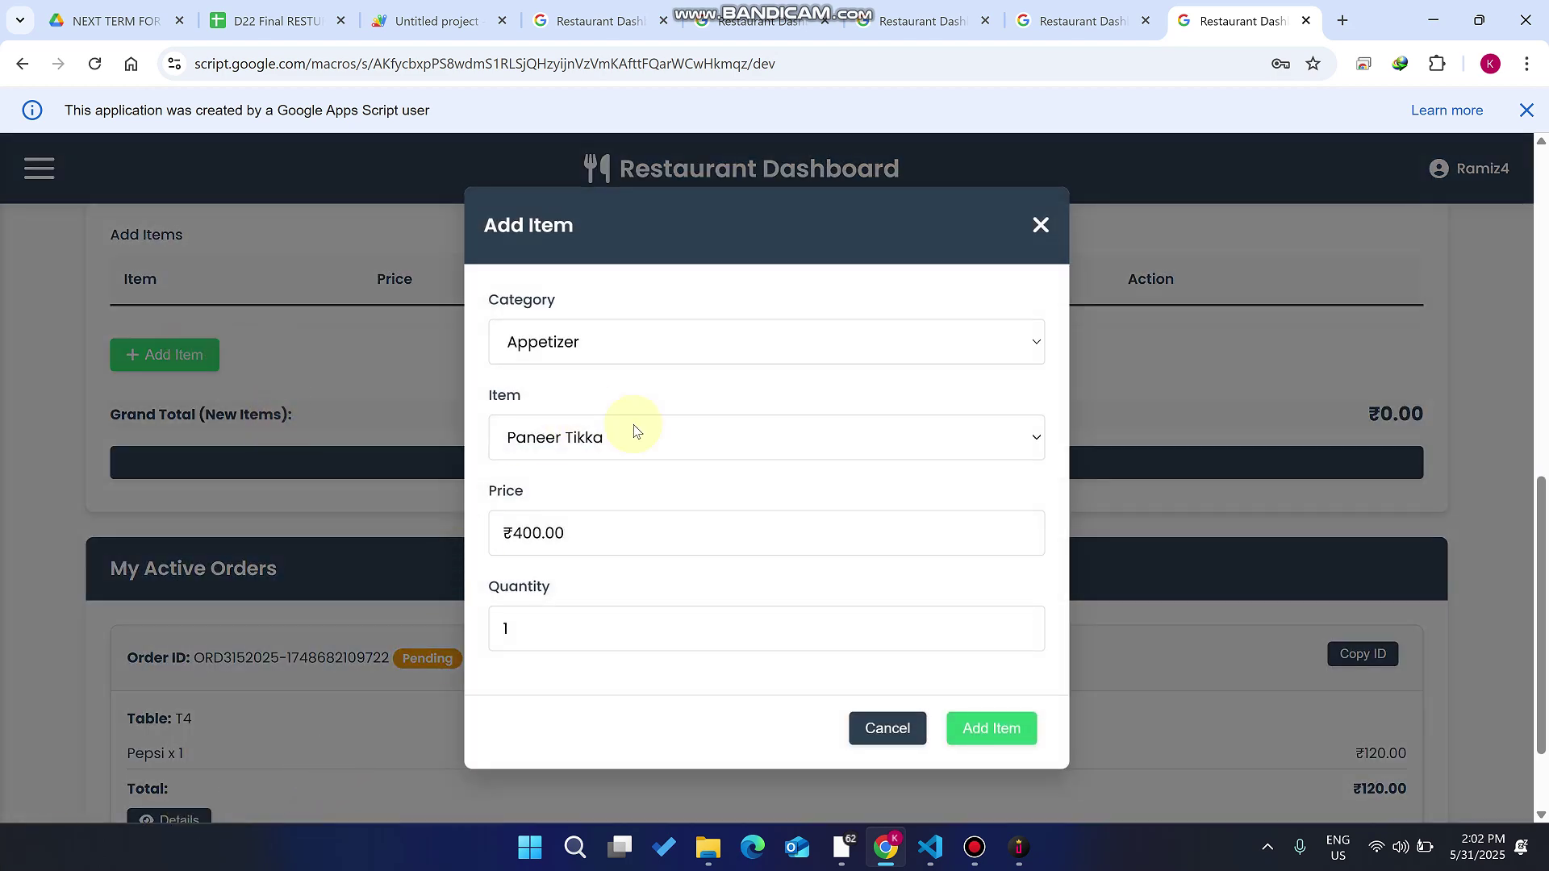
pyautogui.click(1004, 728)
# - Add one Chicken Biryani from Main at ₹450.00 and save the updated T4 order
pyautogui.click(165, 412)
pyautogui.click(657, 346)
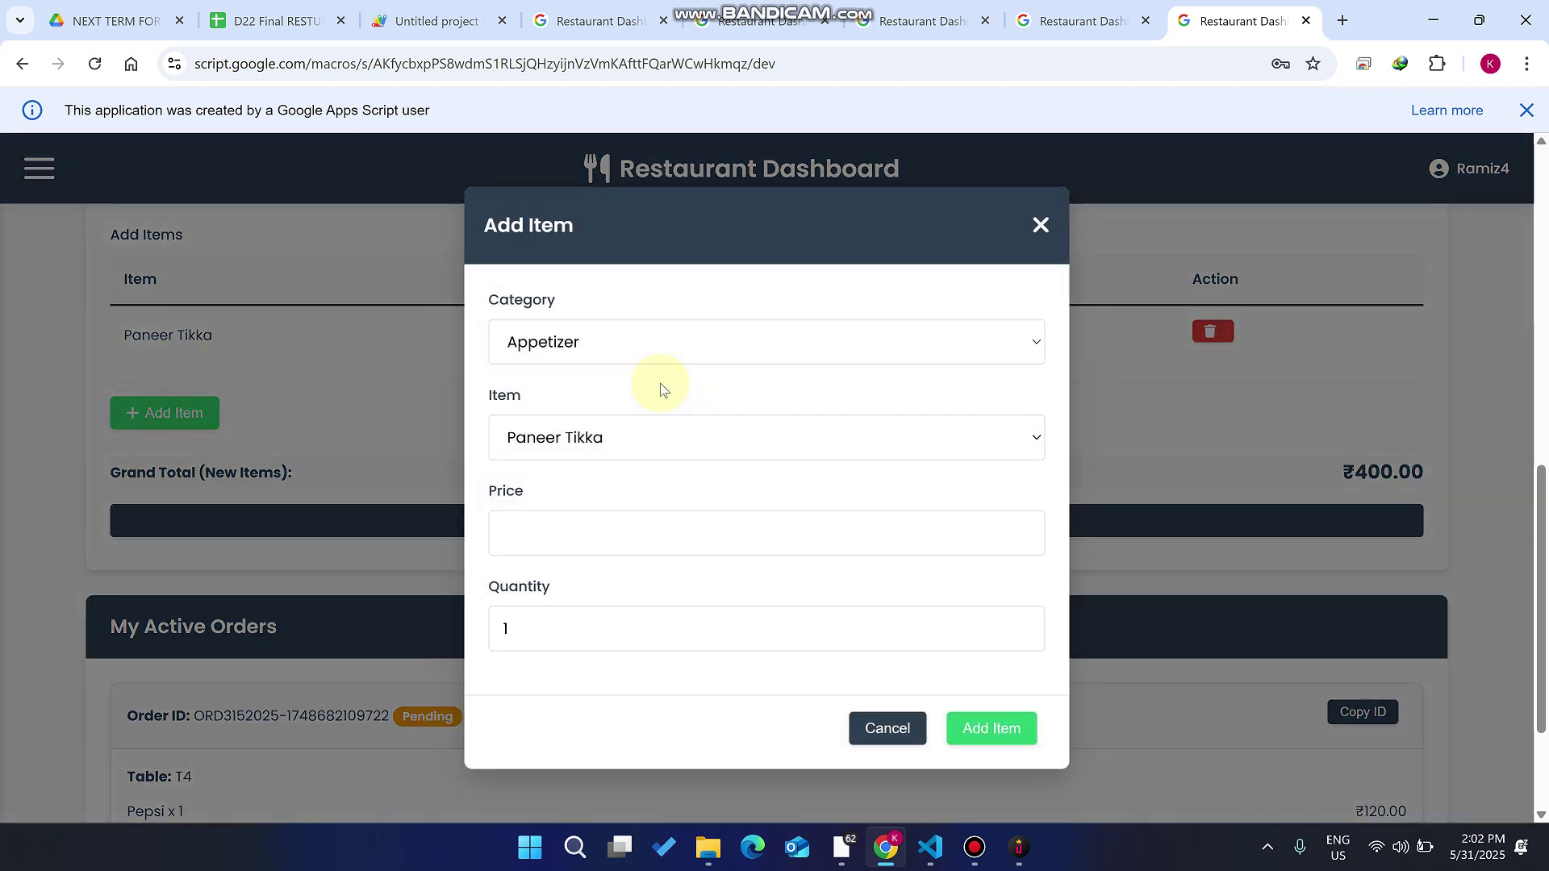
pyautogui.click(605, 409)
pyautogui.click(588, 437)
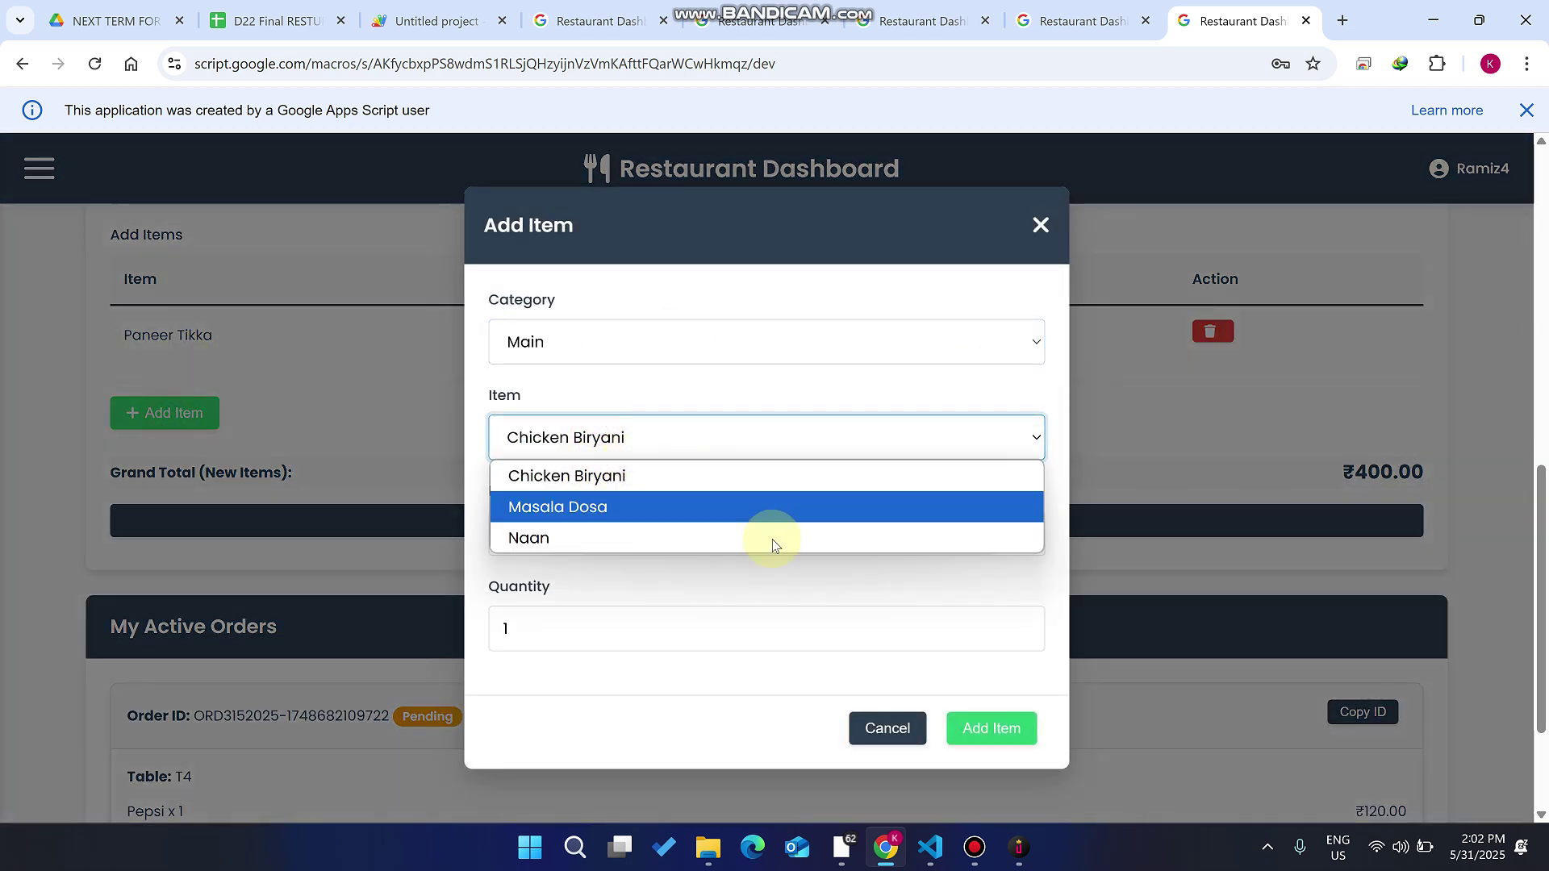
pyautogui.click(694, 476)
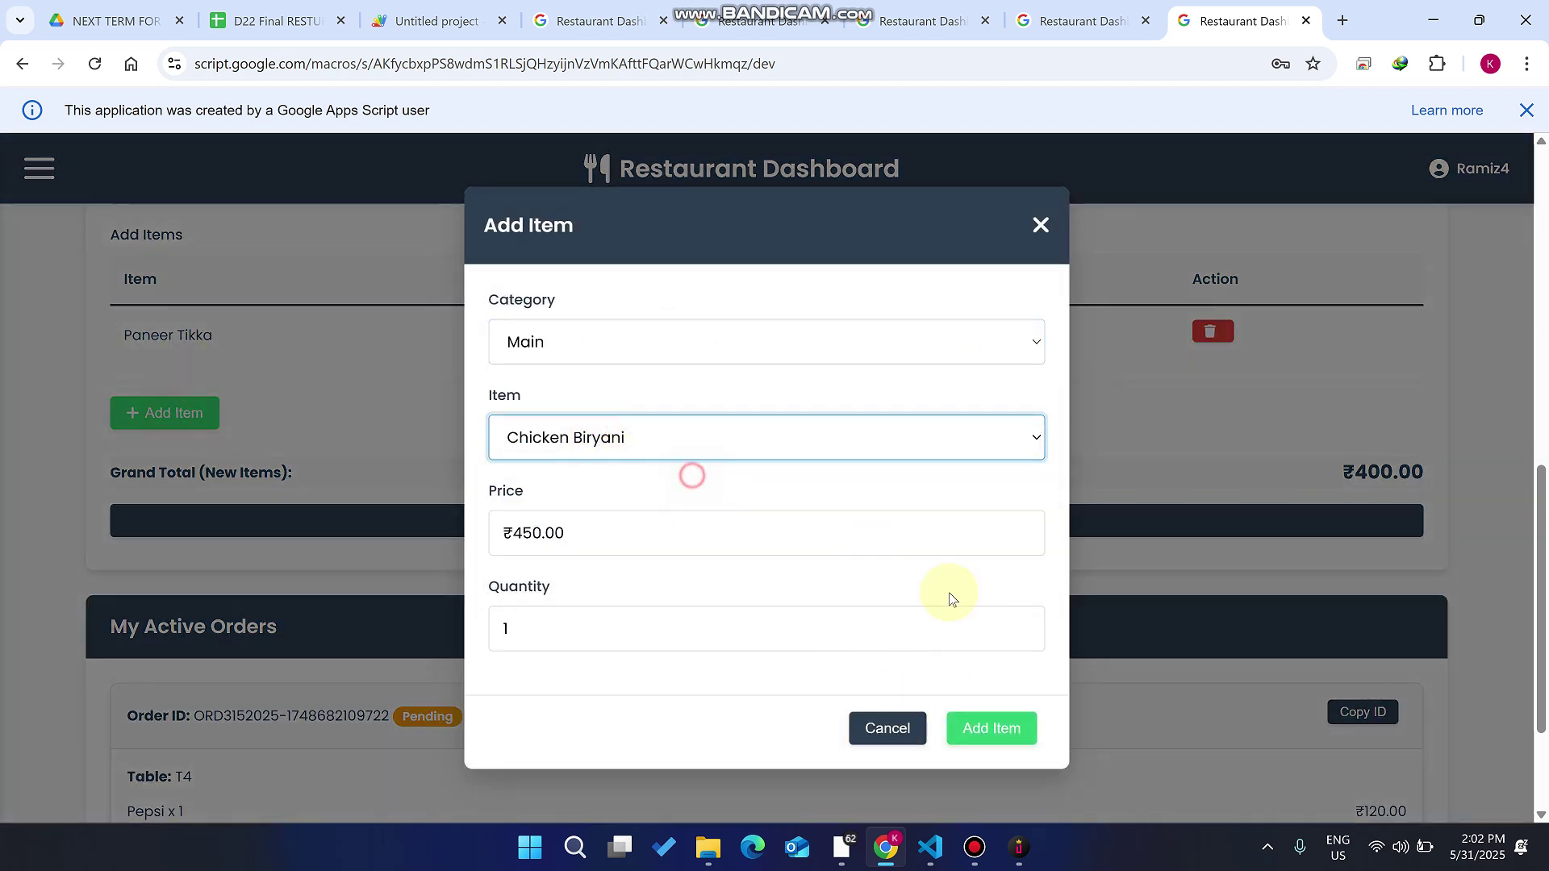
pyautogui.click(1004, 728)
pyautogui.click(845, 579)
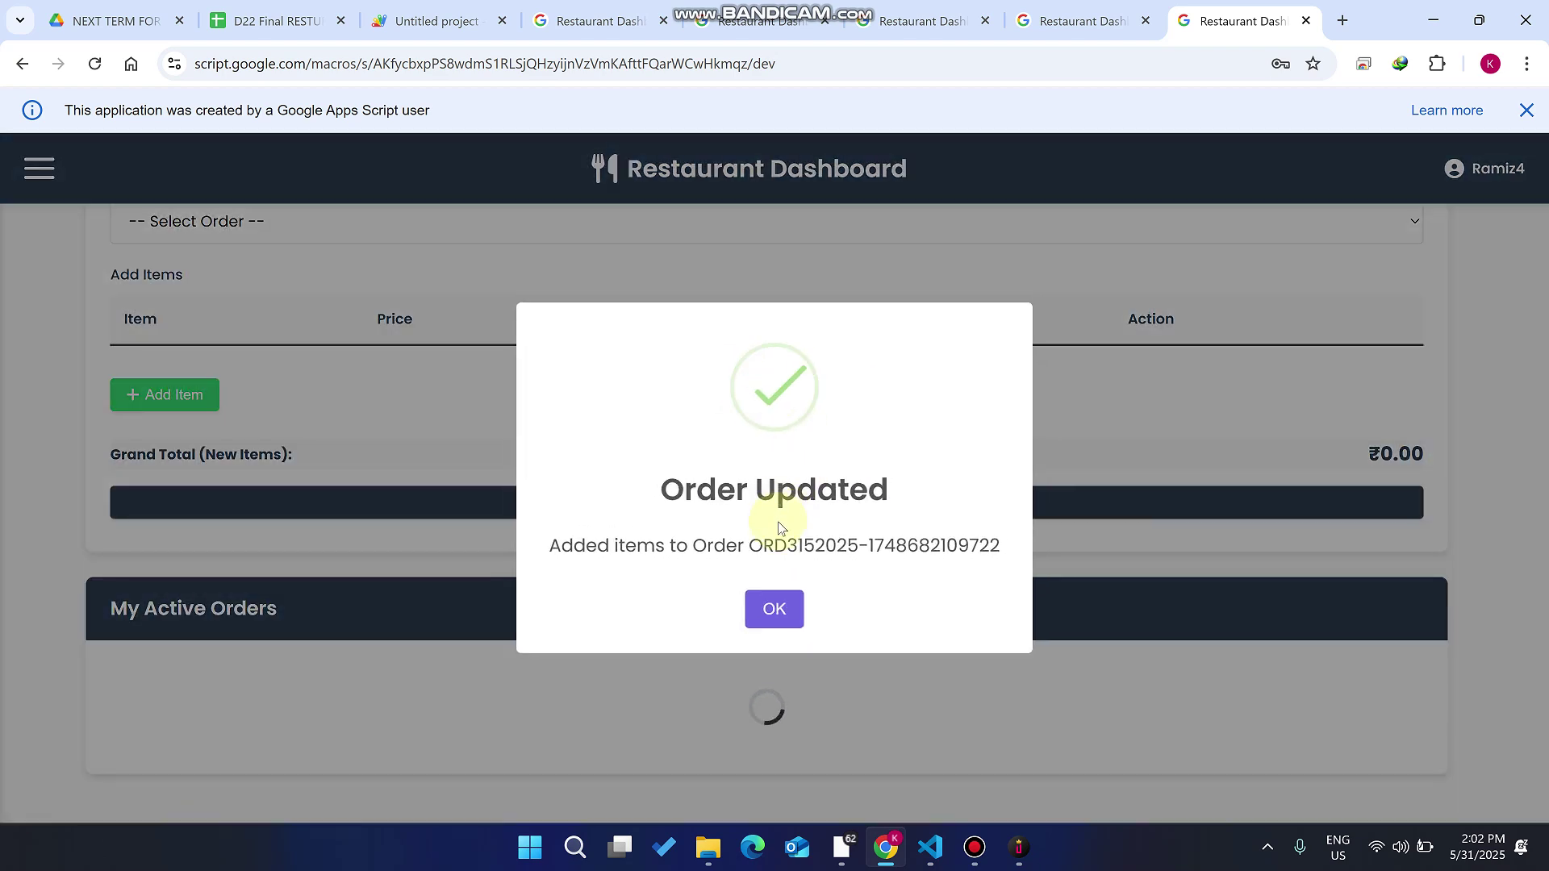
pyautogui.click(773, 609)
# - Refresh the Kitchen Panel and mark the T4 order of Pepsi, Paneer Tikka and Chicken Biryani ready
pyautogui.click(887, 20)
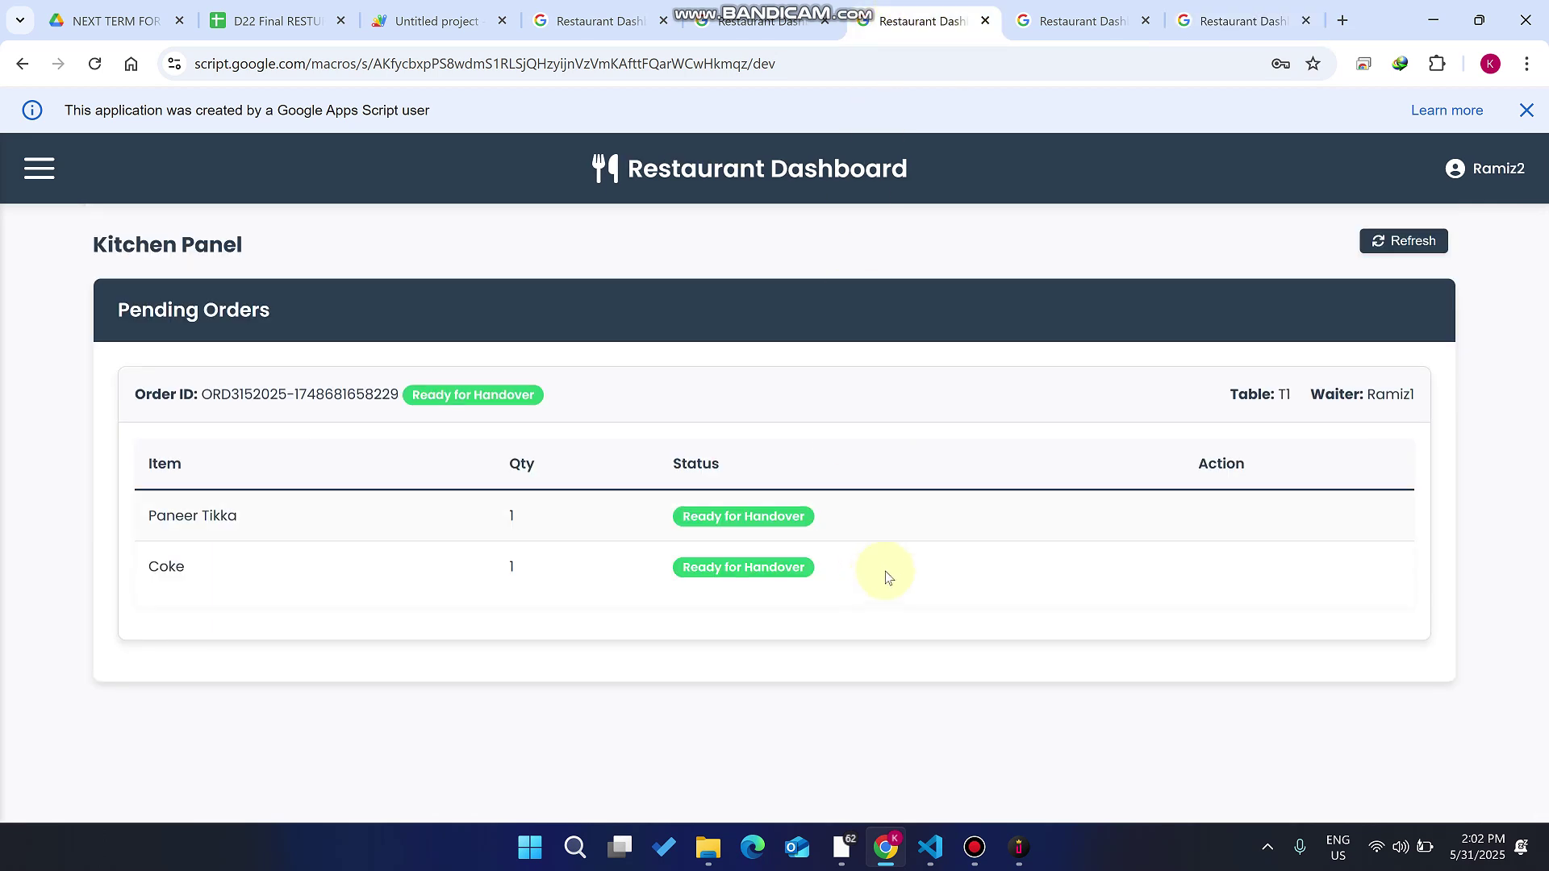
pyautogui.click(1405, 242)
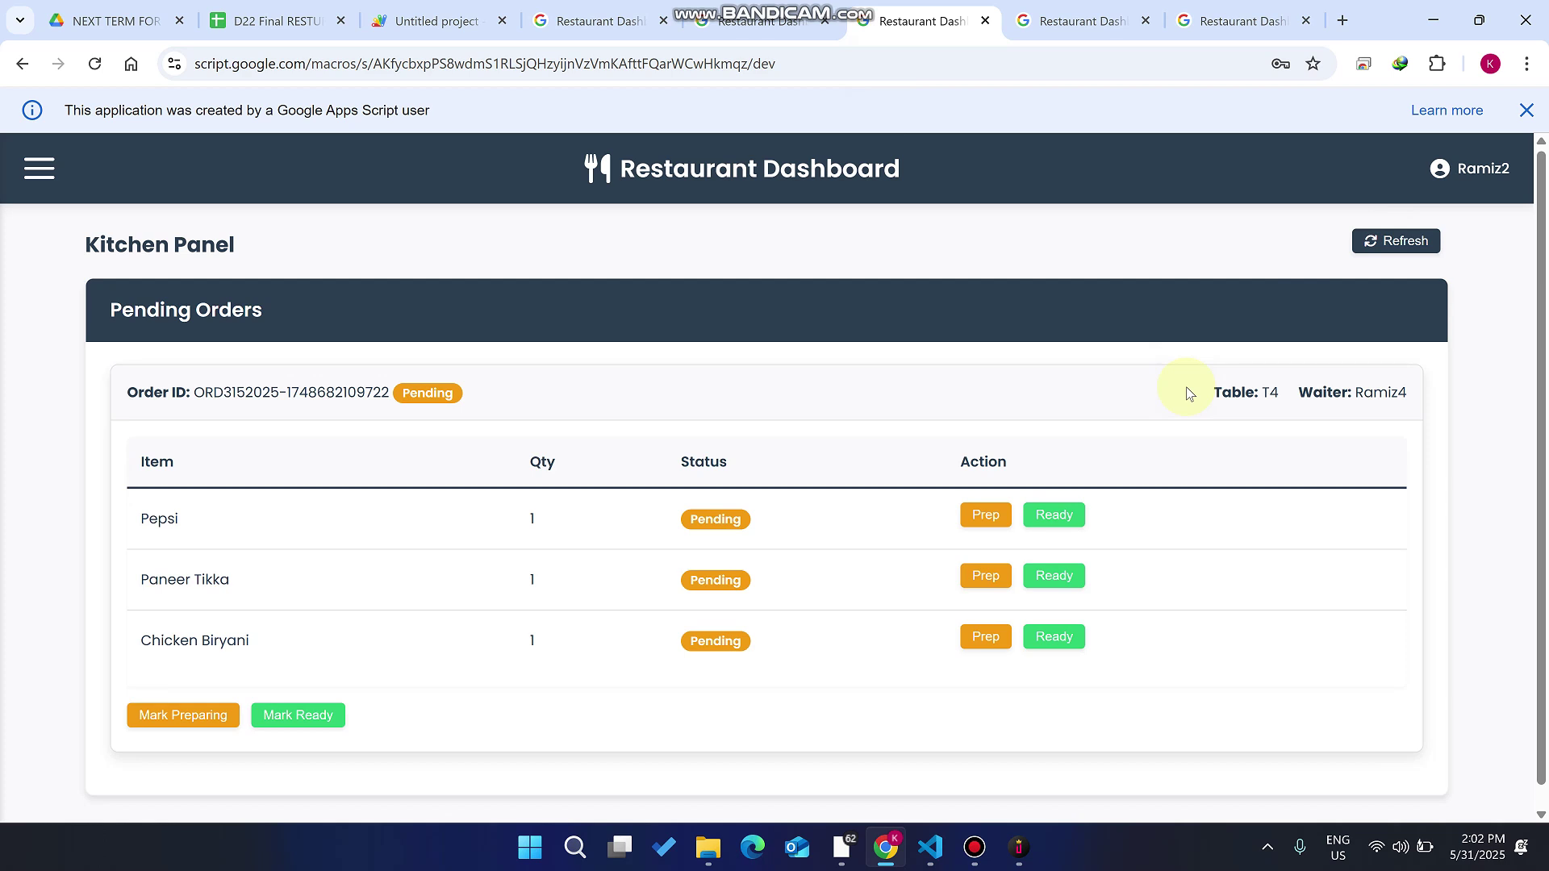
pyautogui.scroll(-1, 988, 447)
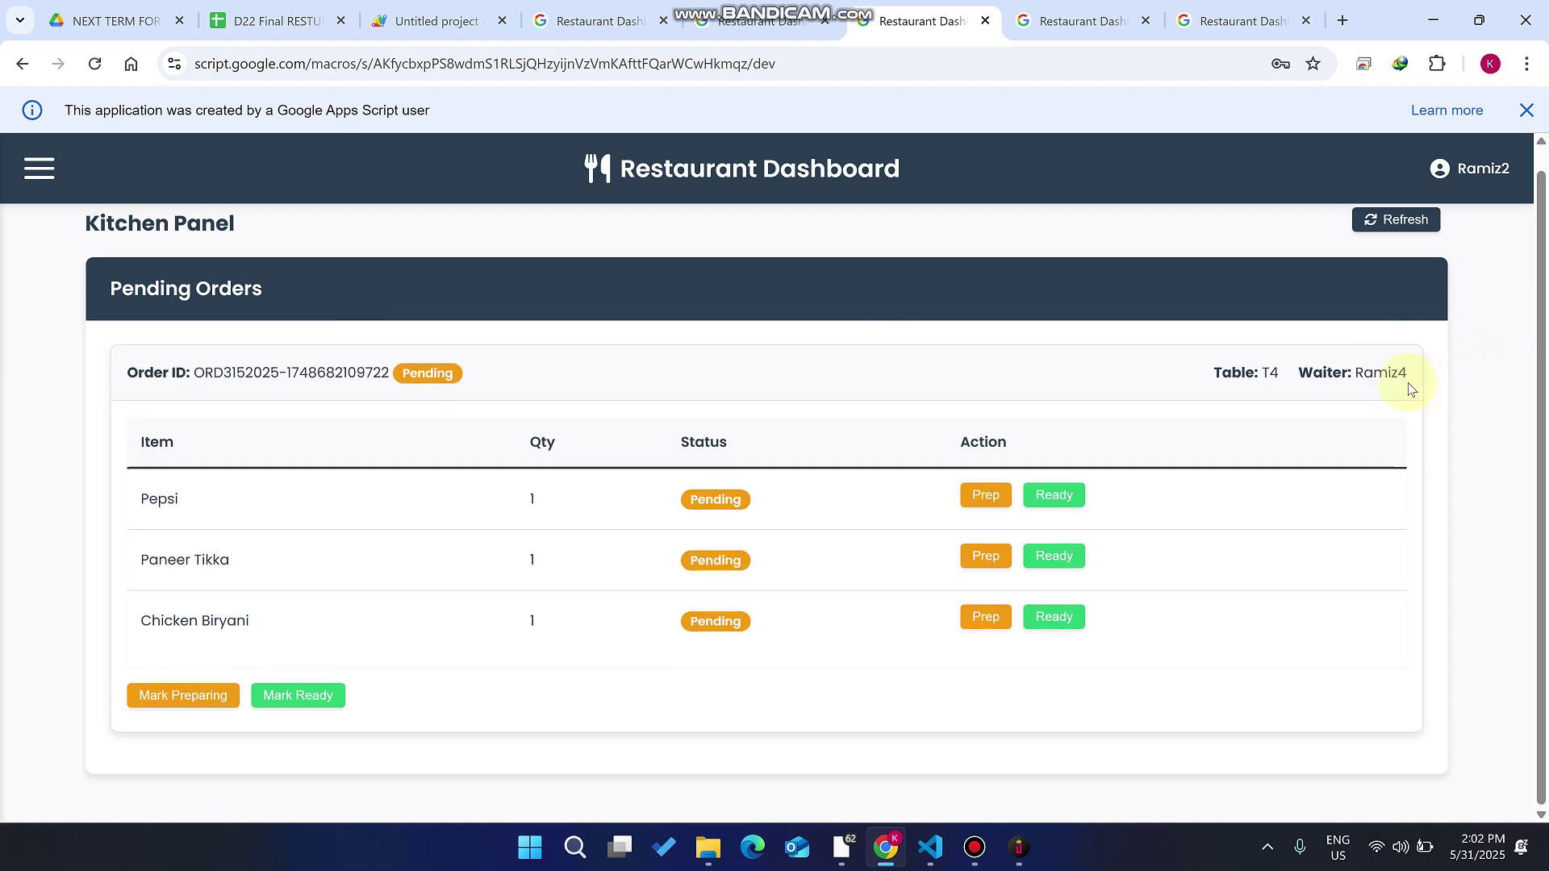
pyautogui.moveTo(1410, 390); pyautogui.dragTo(1281, 373)
pyautogui.click(300, 694)
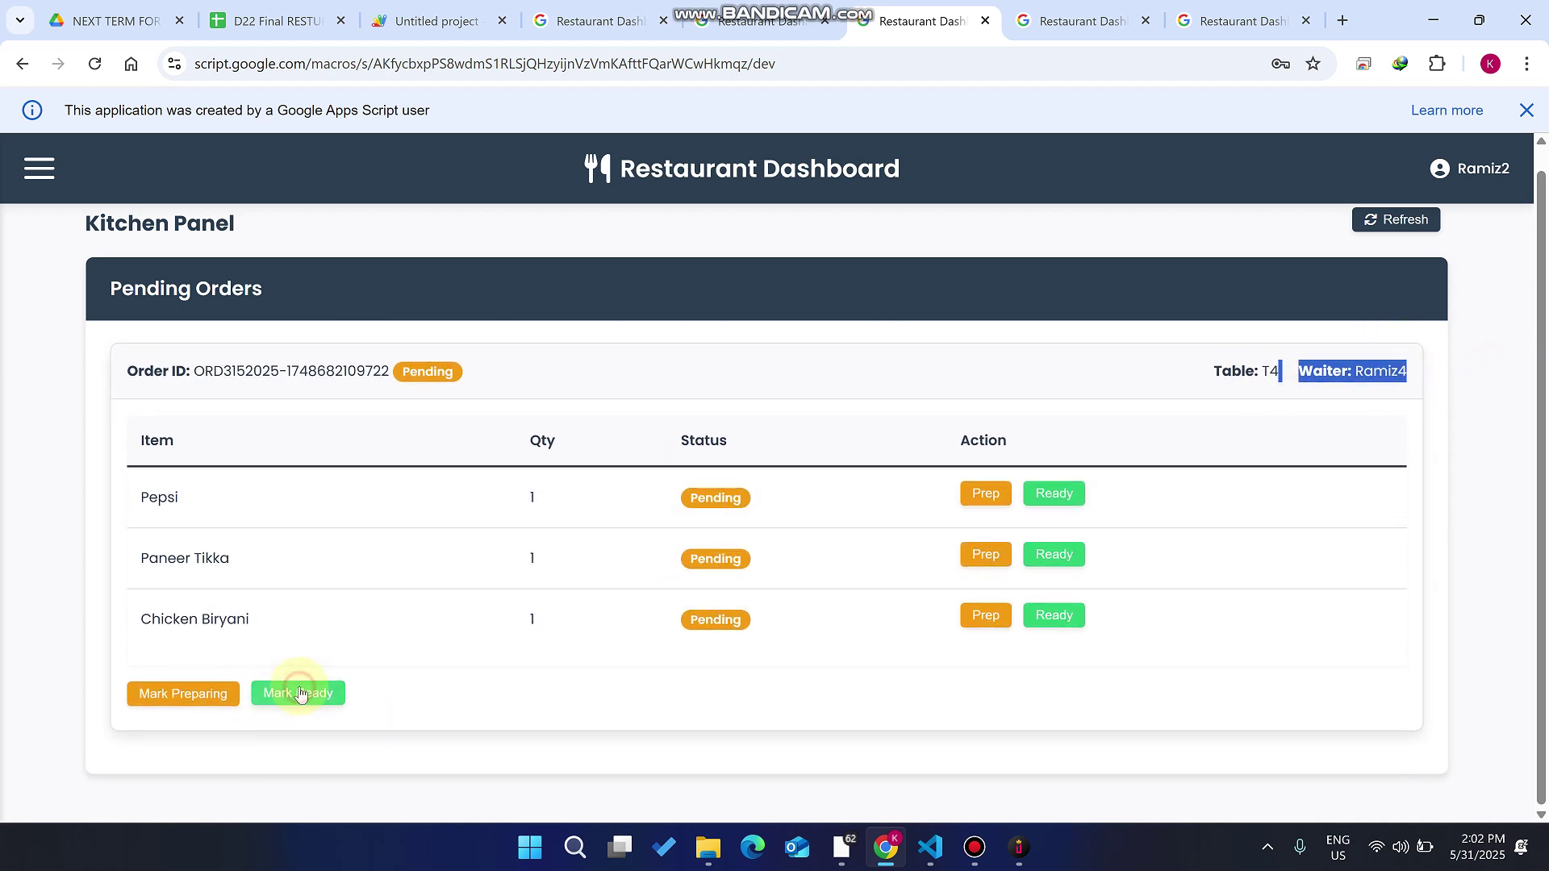
# - Refresh the waiter's orders and mark the ₹970.00 T4 order as Served
pyautogui.click(1242, 19)
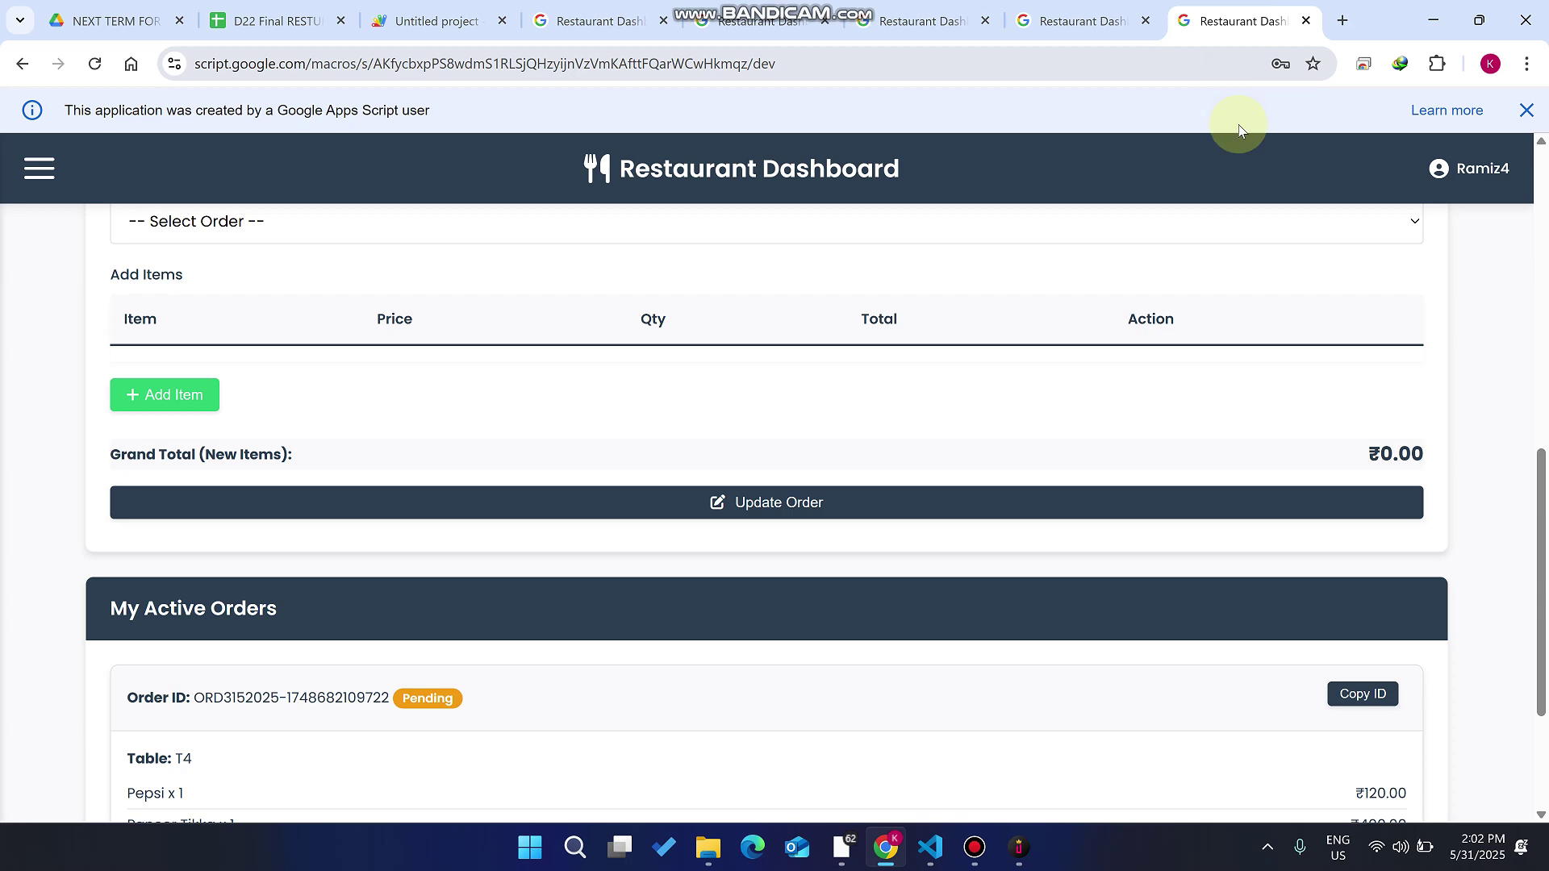
pyautogui.scroll(10, 1324, 283)
pyautogui.click(1379, 242)
pyautogui.scroll(-5, 1335, 392)
pyautogui.scroll(-4, 1335, 392)
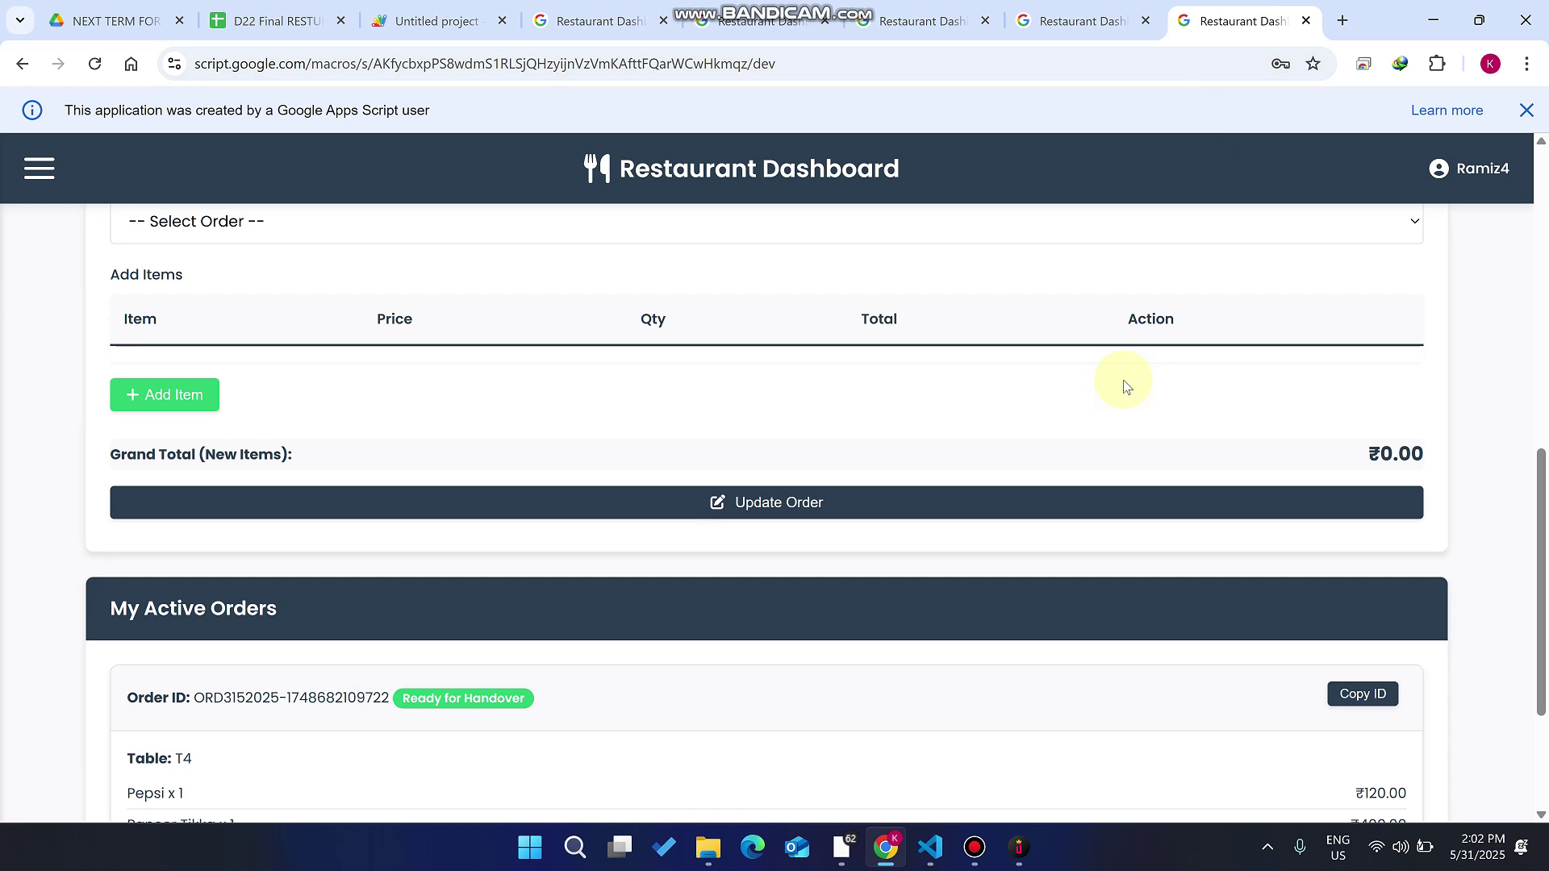
pyautogui.scroll(-3, 1126, 384)
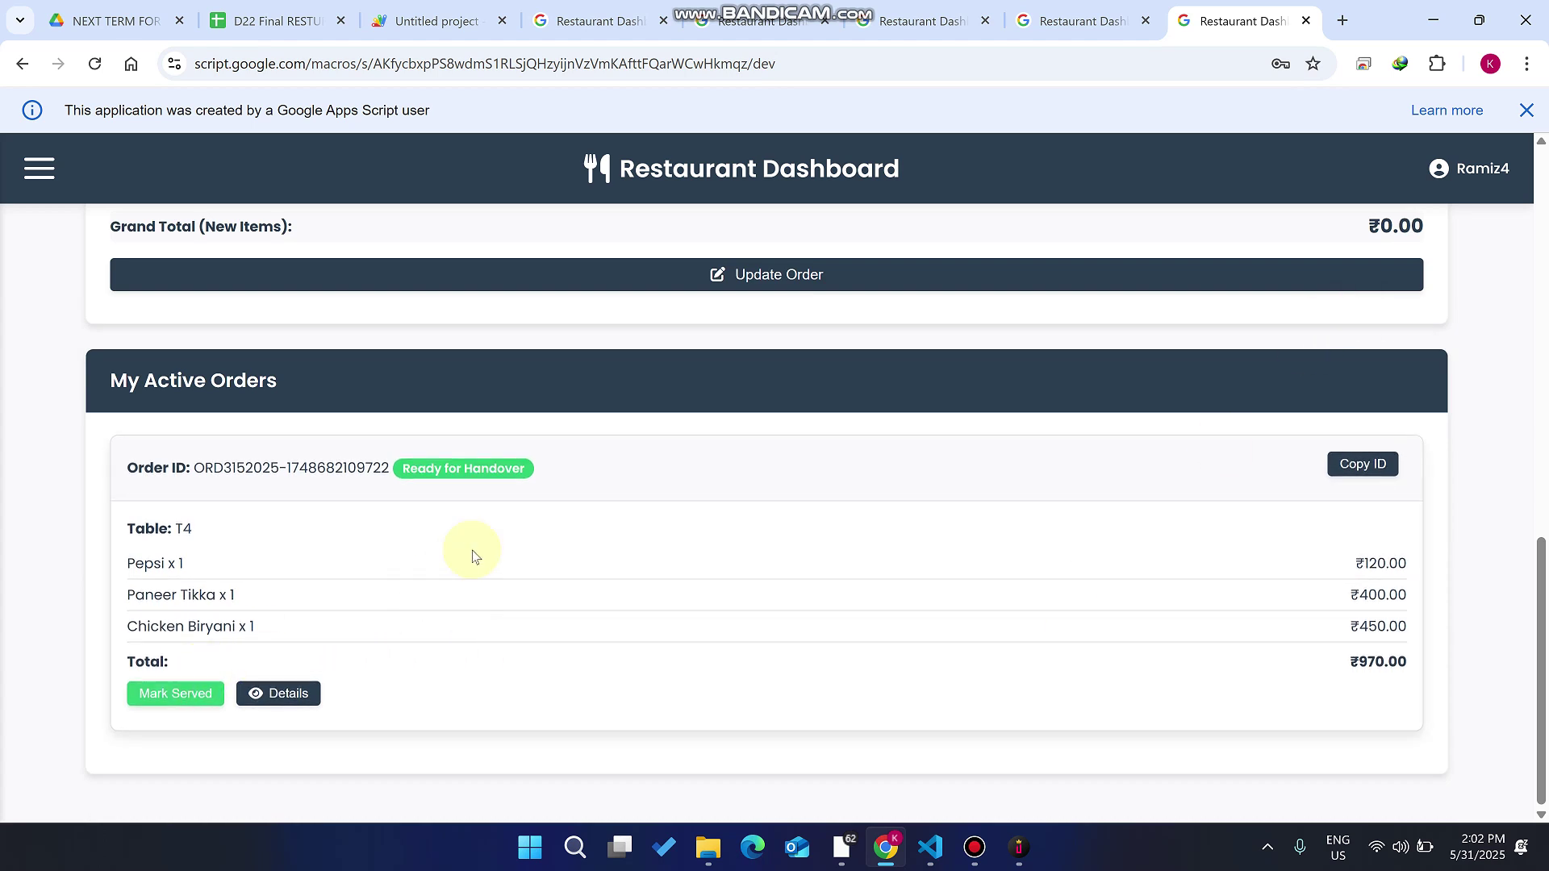
pyautogui.moveTo(528, 470); pyautogui.dragTo(365, 470)
pyautogui.click(192, 695)
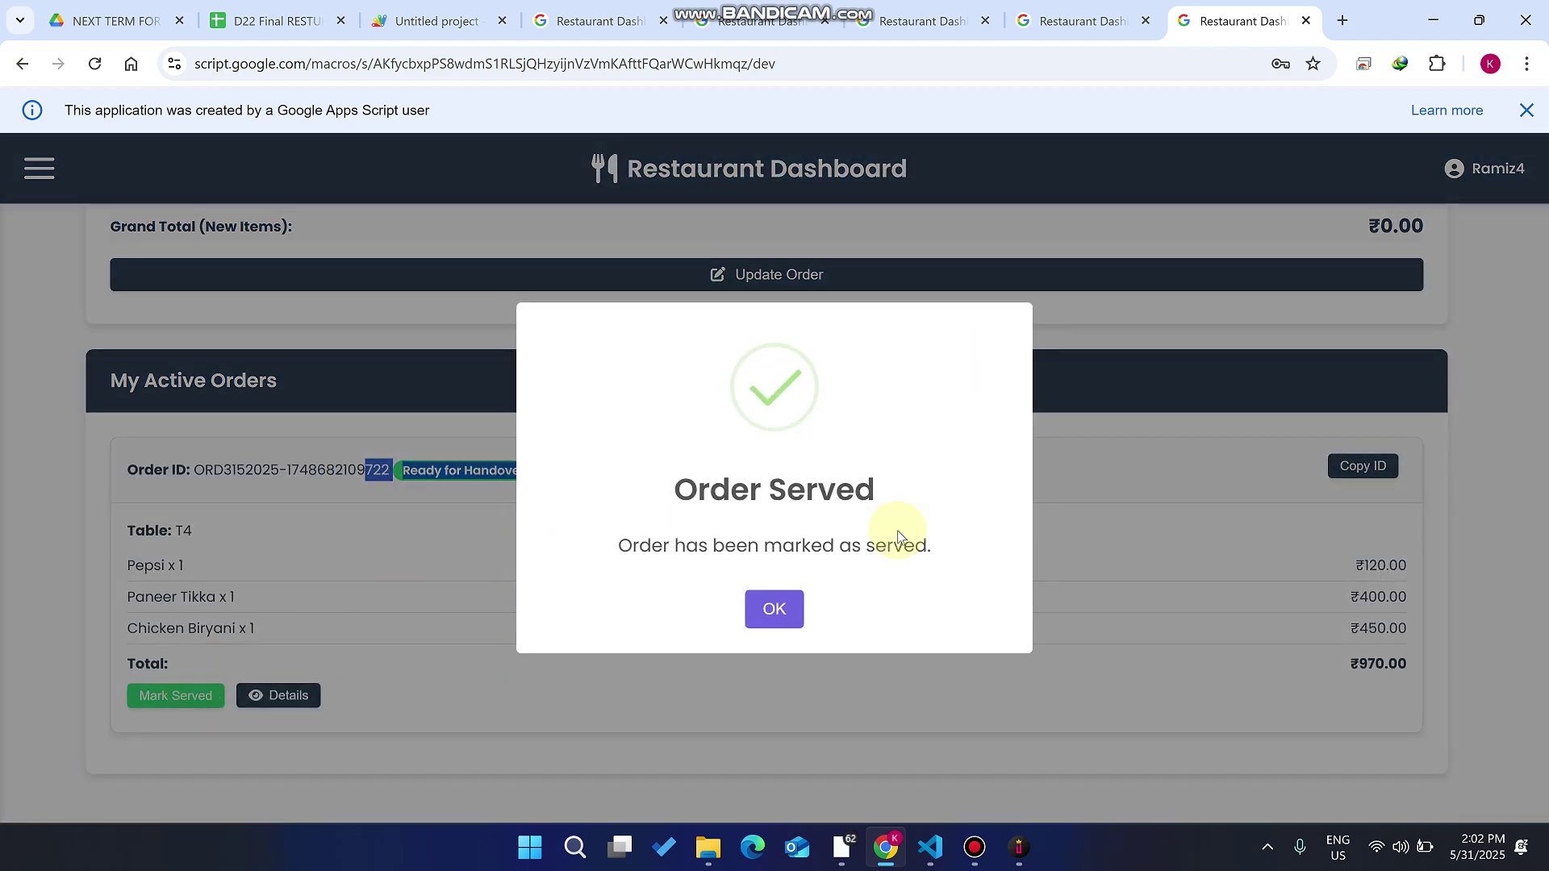
pyautogui.click(776, 605)
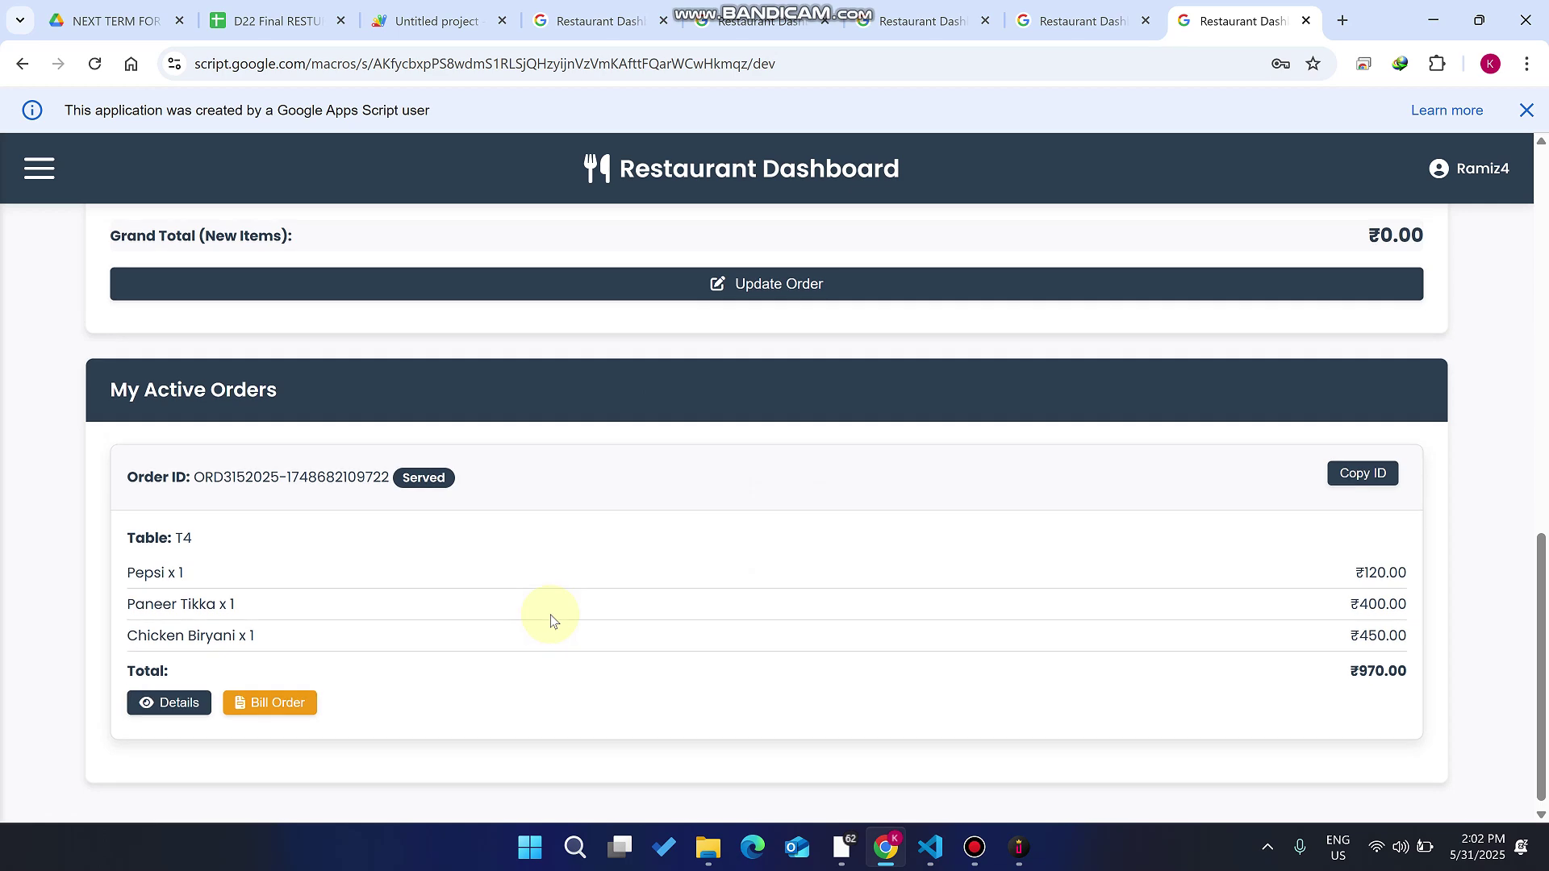
# - Open the billing form for the served T4 order
pyautogui.scroll(6, 532, 617)
pyautogui.scroll(6, 532, 605)
pyautogui.scroll(-12, 322, 645)
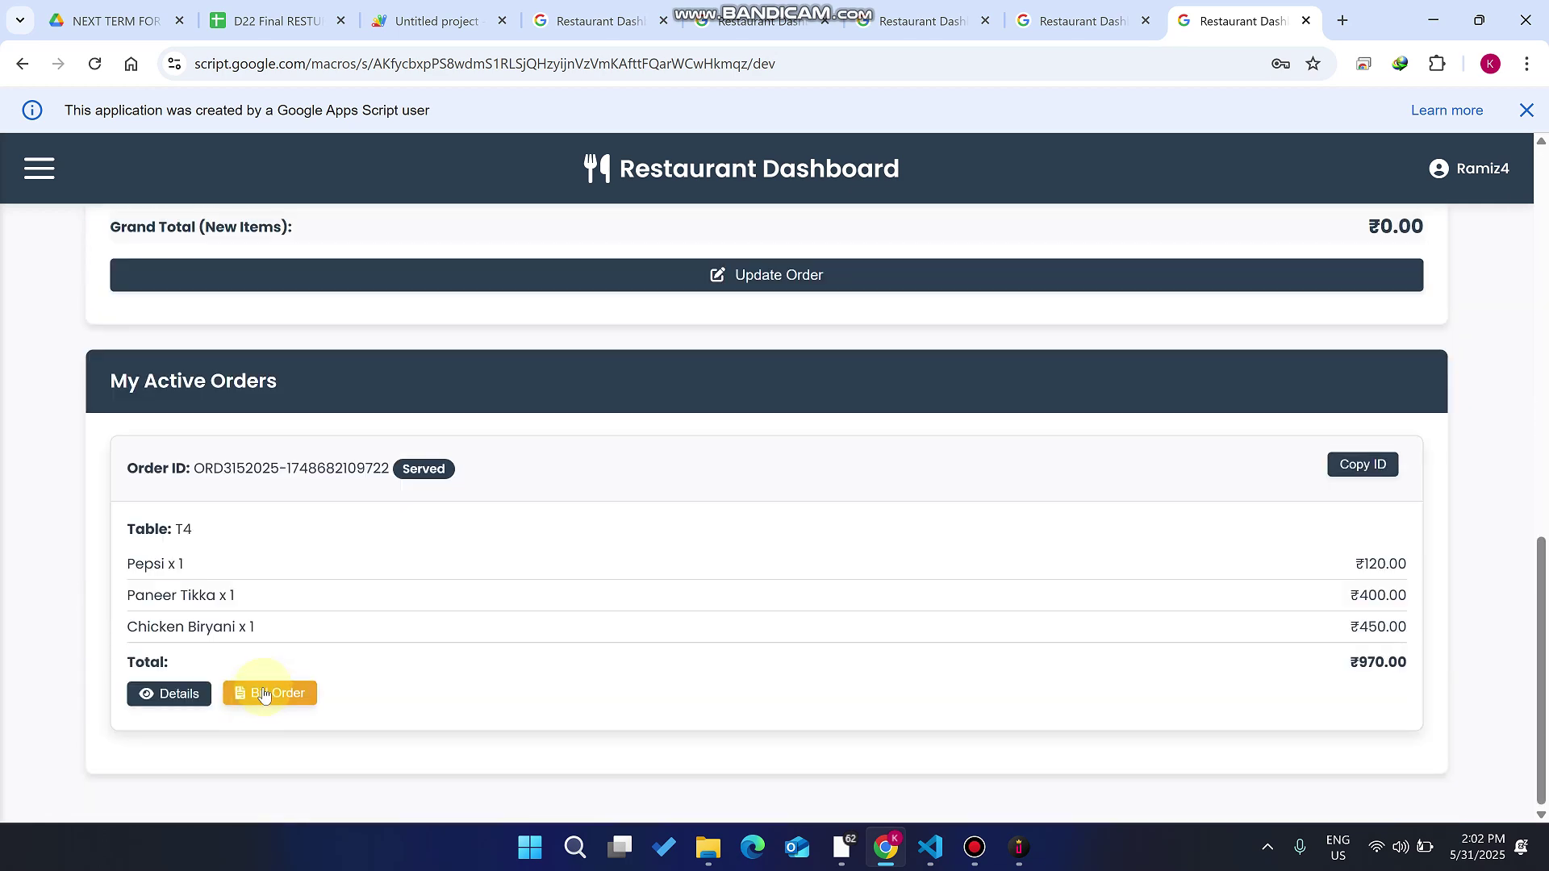
pyautogui.click(269, 691)
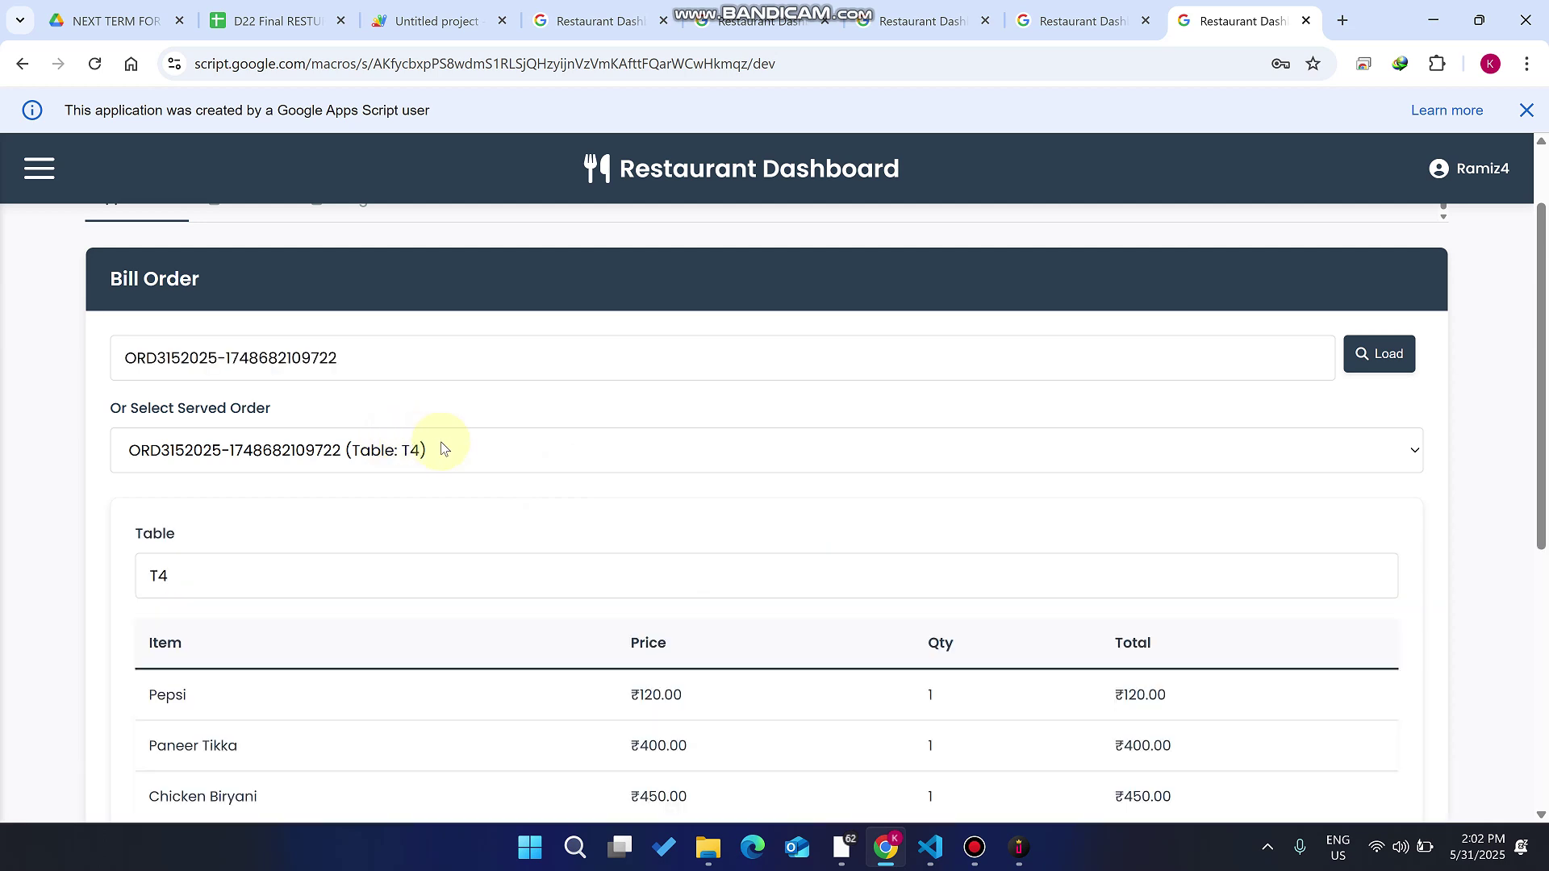
# - Bill the T4 order in Cash with 1200 paid: ₹1144.60 total, ₹55.40 change
pyautogui.scroll(-6, 613, 504)
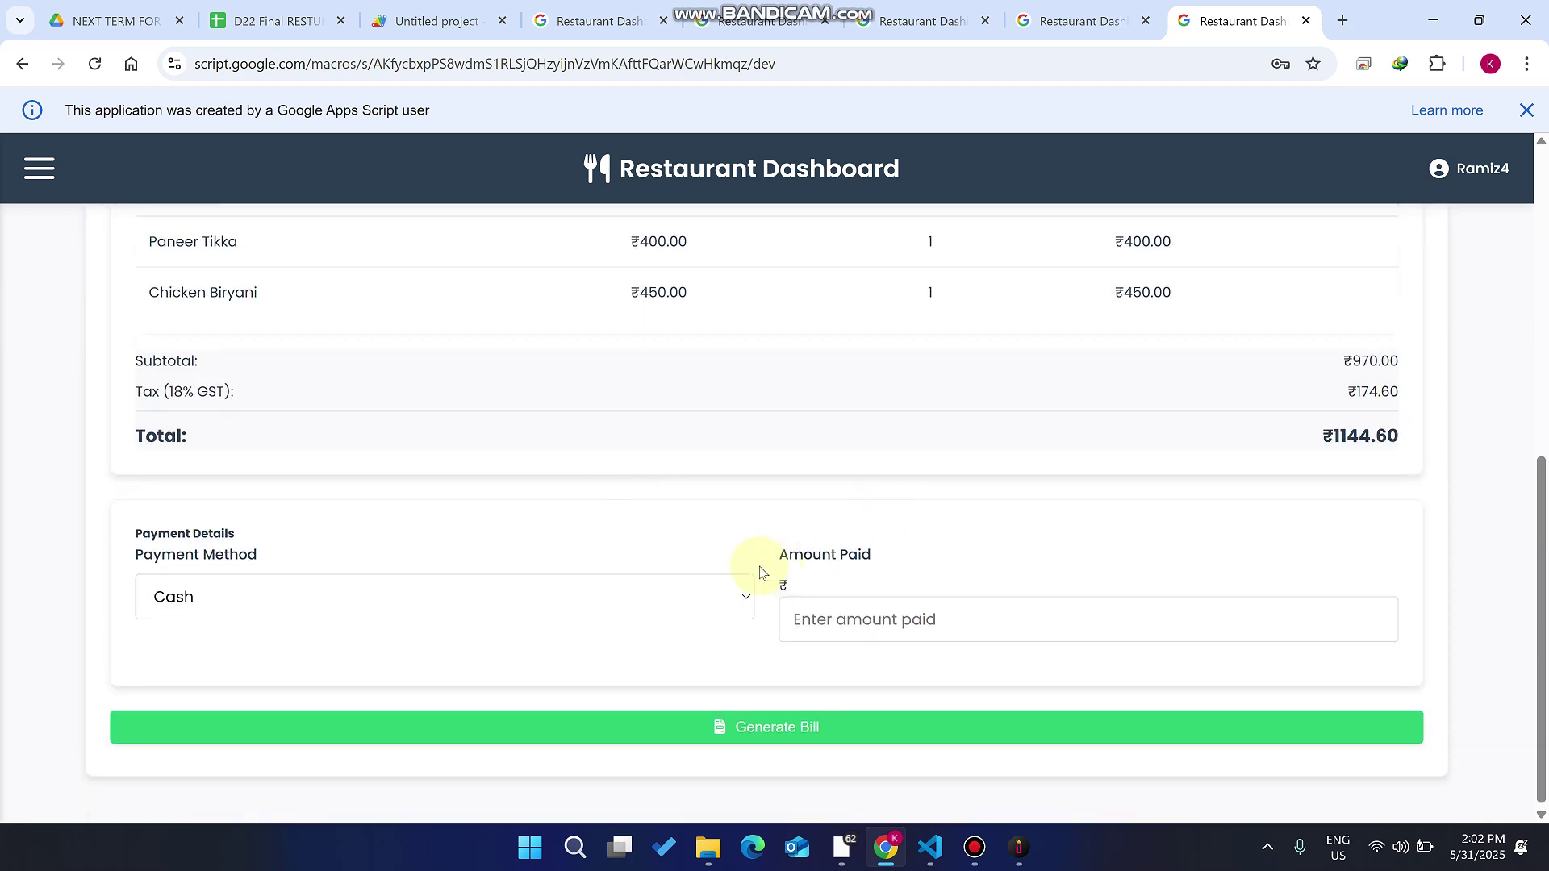
pyautogui.click(678, 596)
pyautogui.click(679, 594)
pyautogui.click(1141, 634)
pyautogui.write('1200')
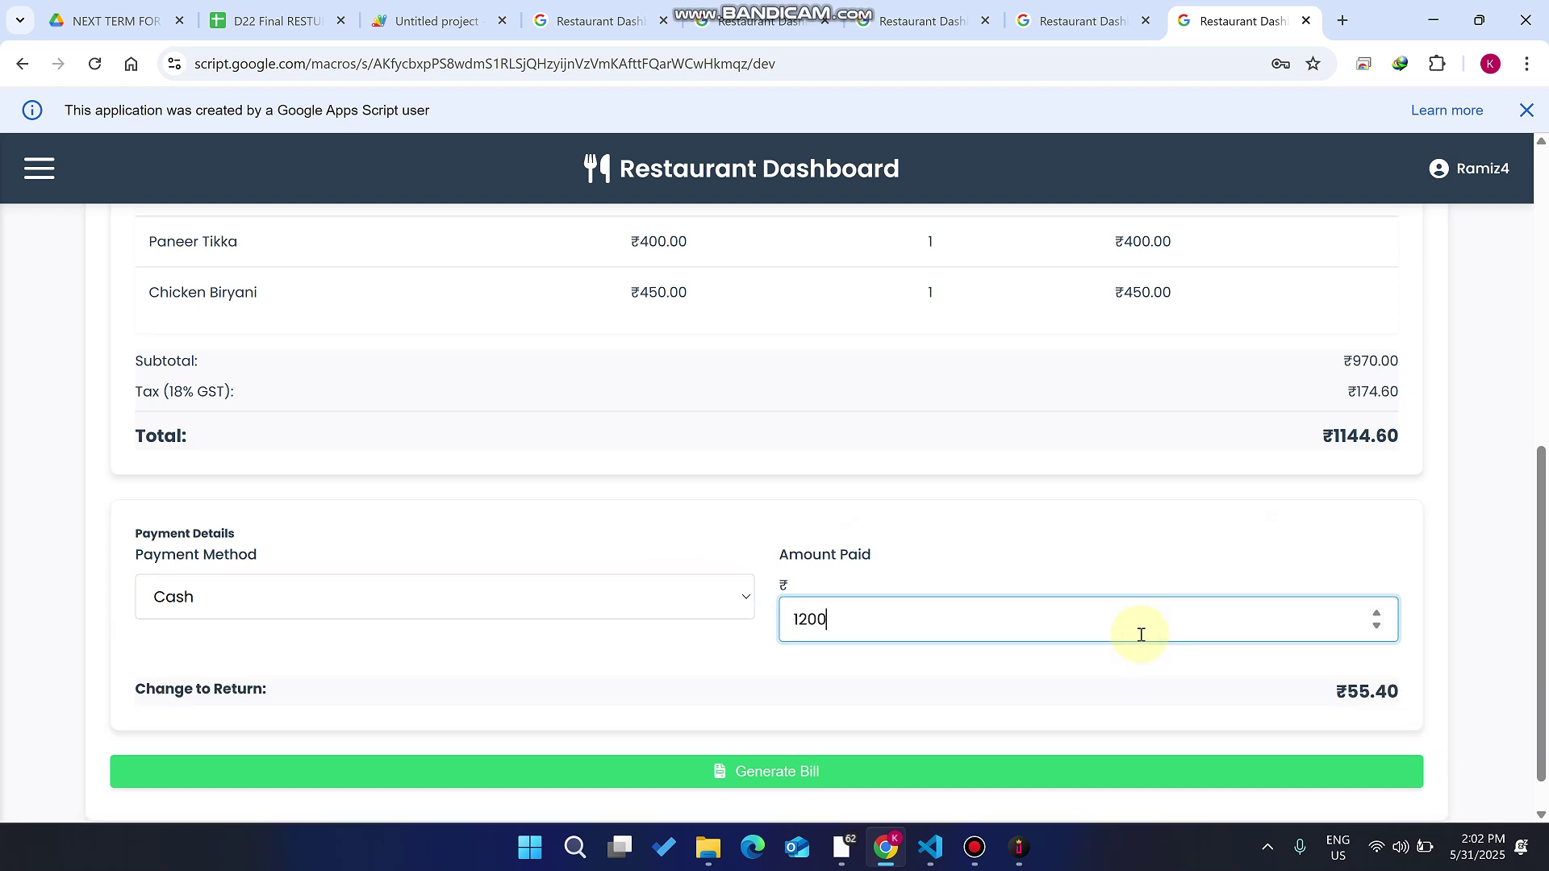
pyautogui.click(934, 767)
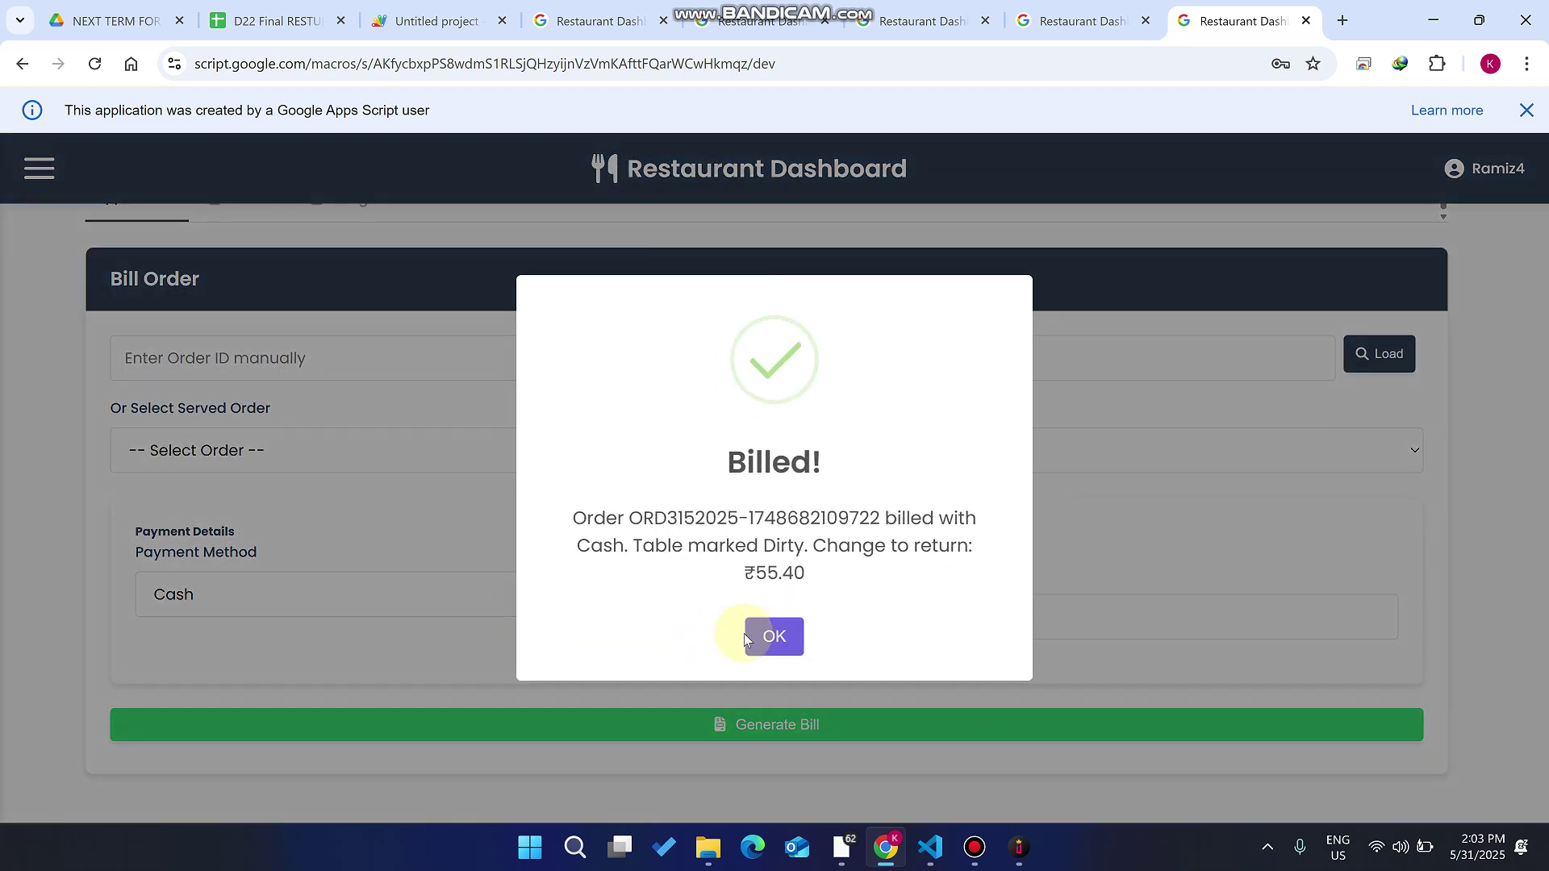
pyautogui.click(745, 639)
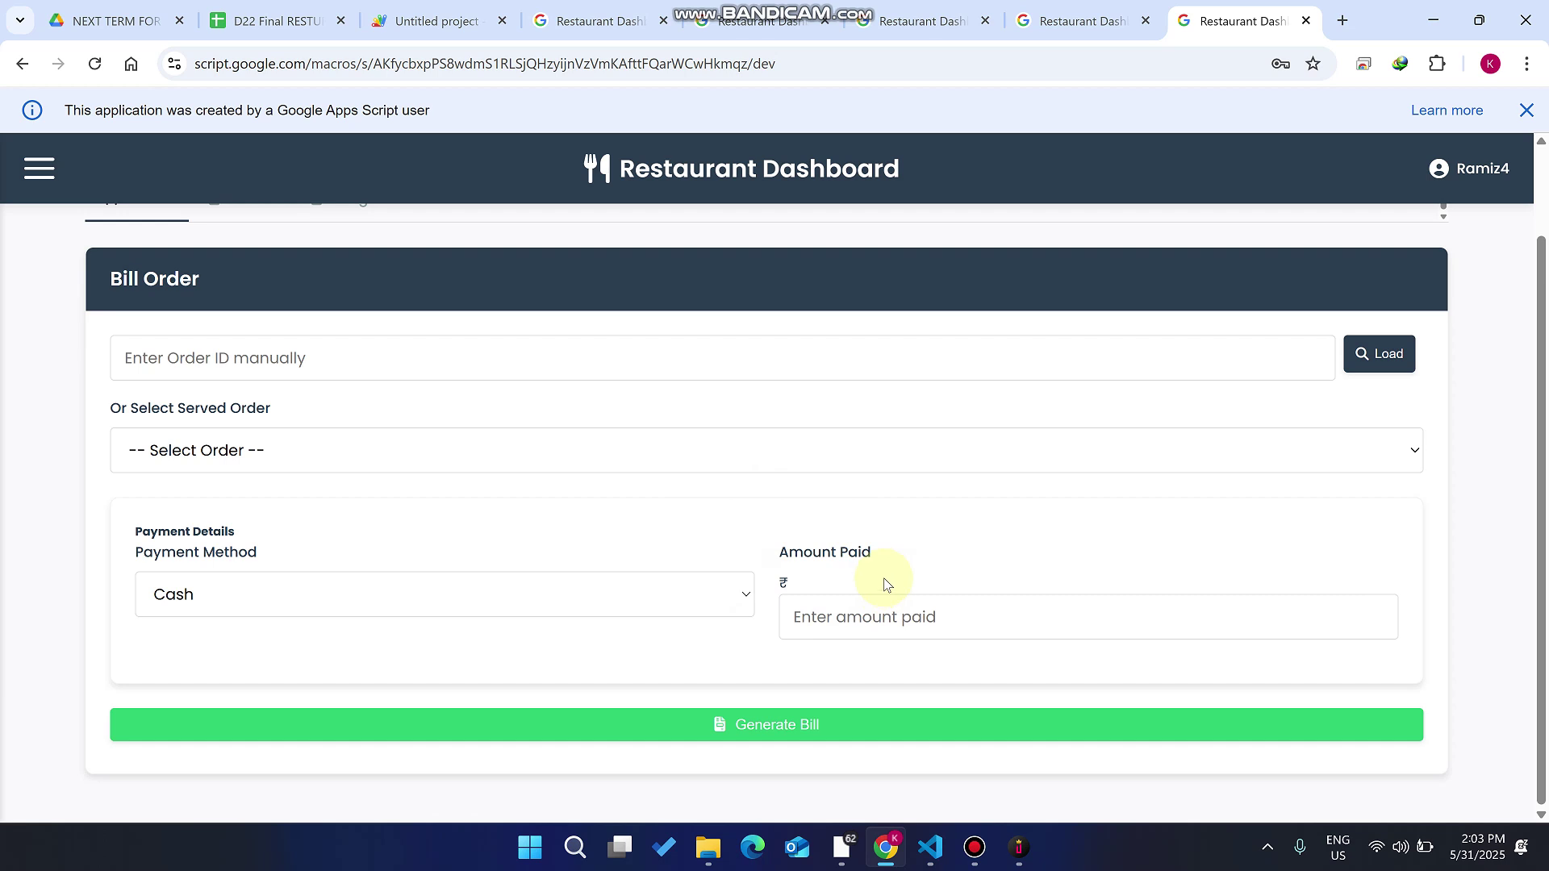
# - Refresh the Admin Panel dashboard figures to confirm the new waiter's 1 order
pyautogui.click(596, 21)
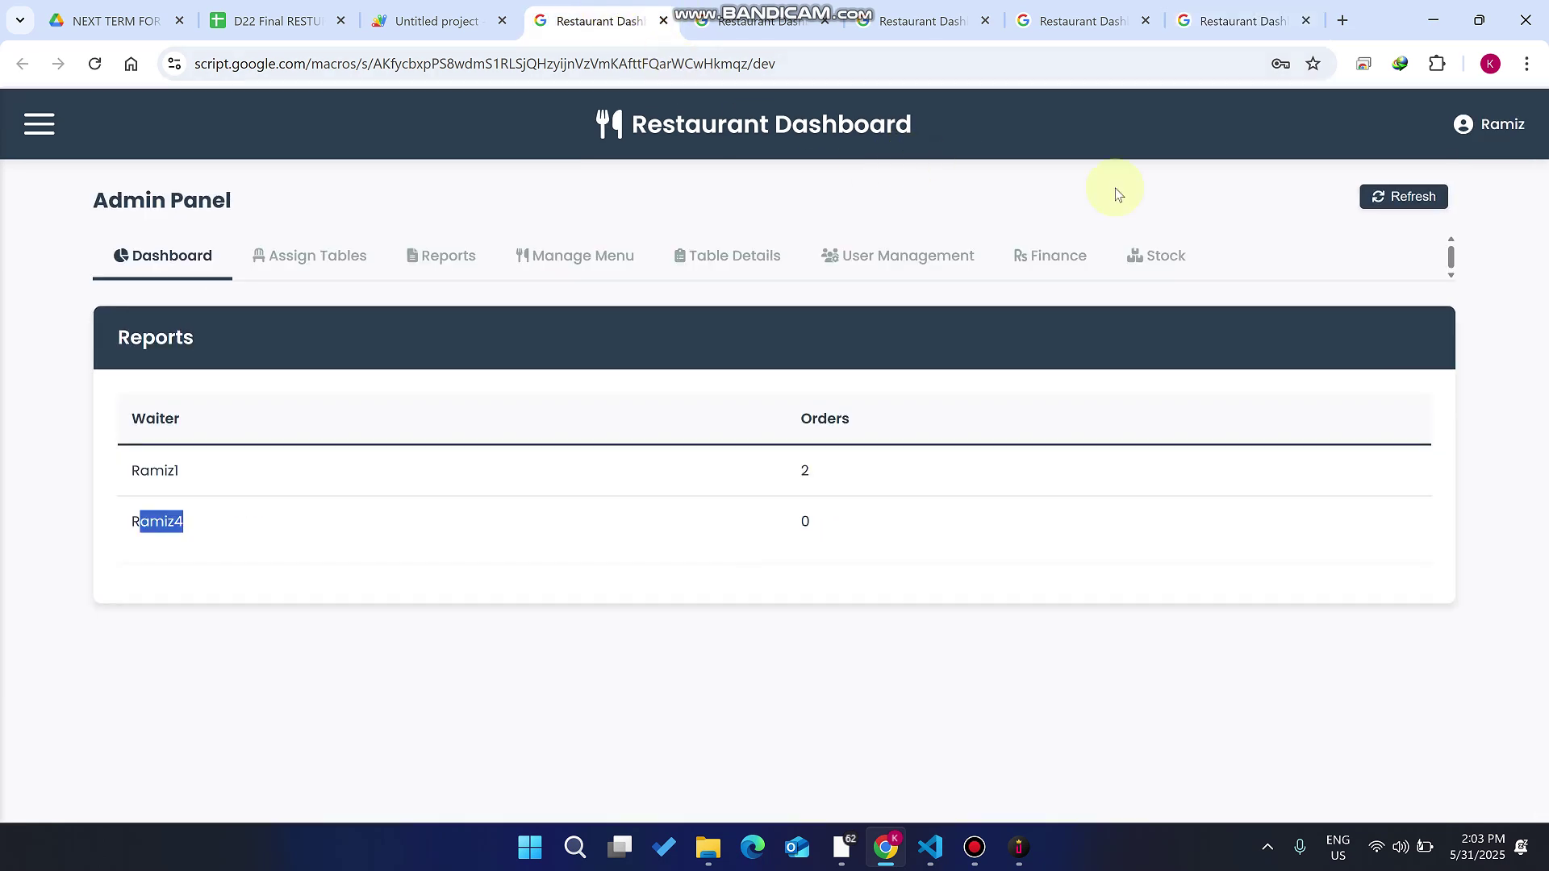
pyautogui.click(1386, 196)
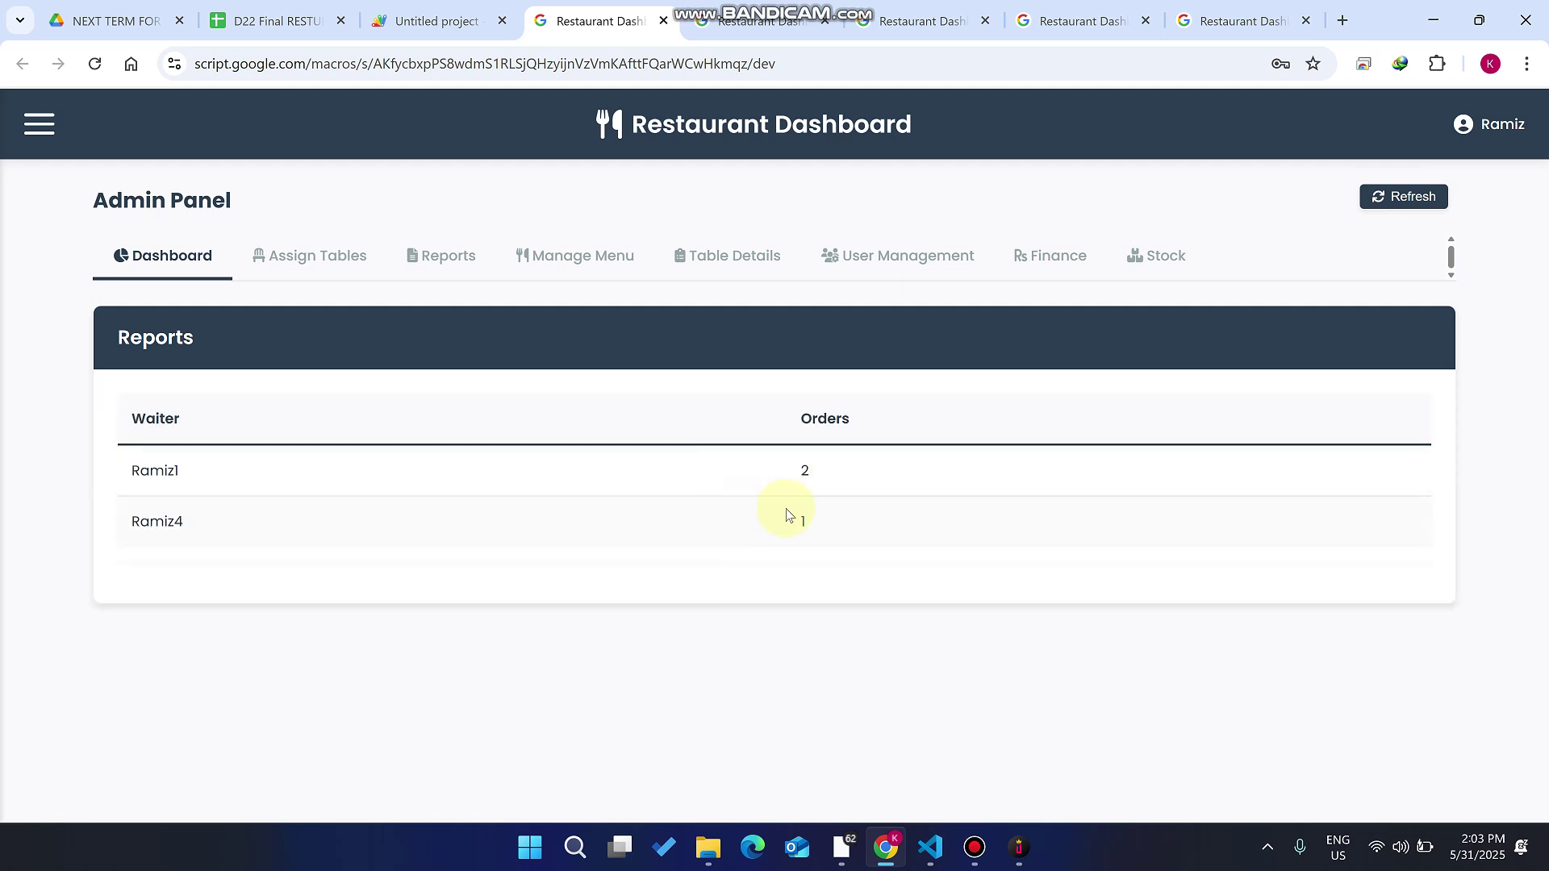
pyautogui.moveTo(808, 522); pyautogui.dragTo(776, 526)
# - Check the admin's Table Details list, which shows T4 as Dirty
pyautogui.click(517, 255)
pyautogui.scroll(-1, 1007, 596)
pyautogui.scroll(-3, 1006, 595)
pyautogui.scroll(4, 968, 548)
pyautogui.click(730, 254)
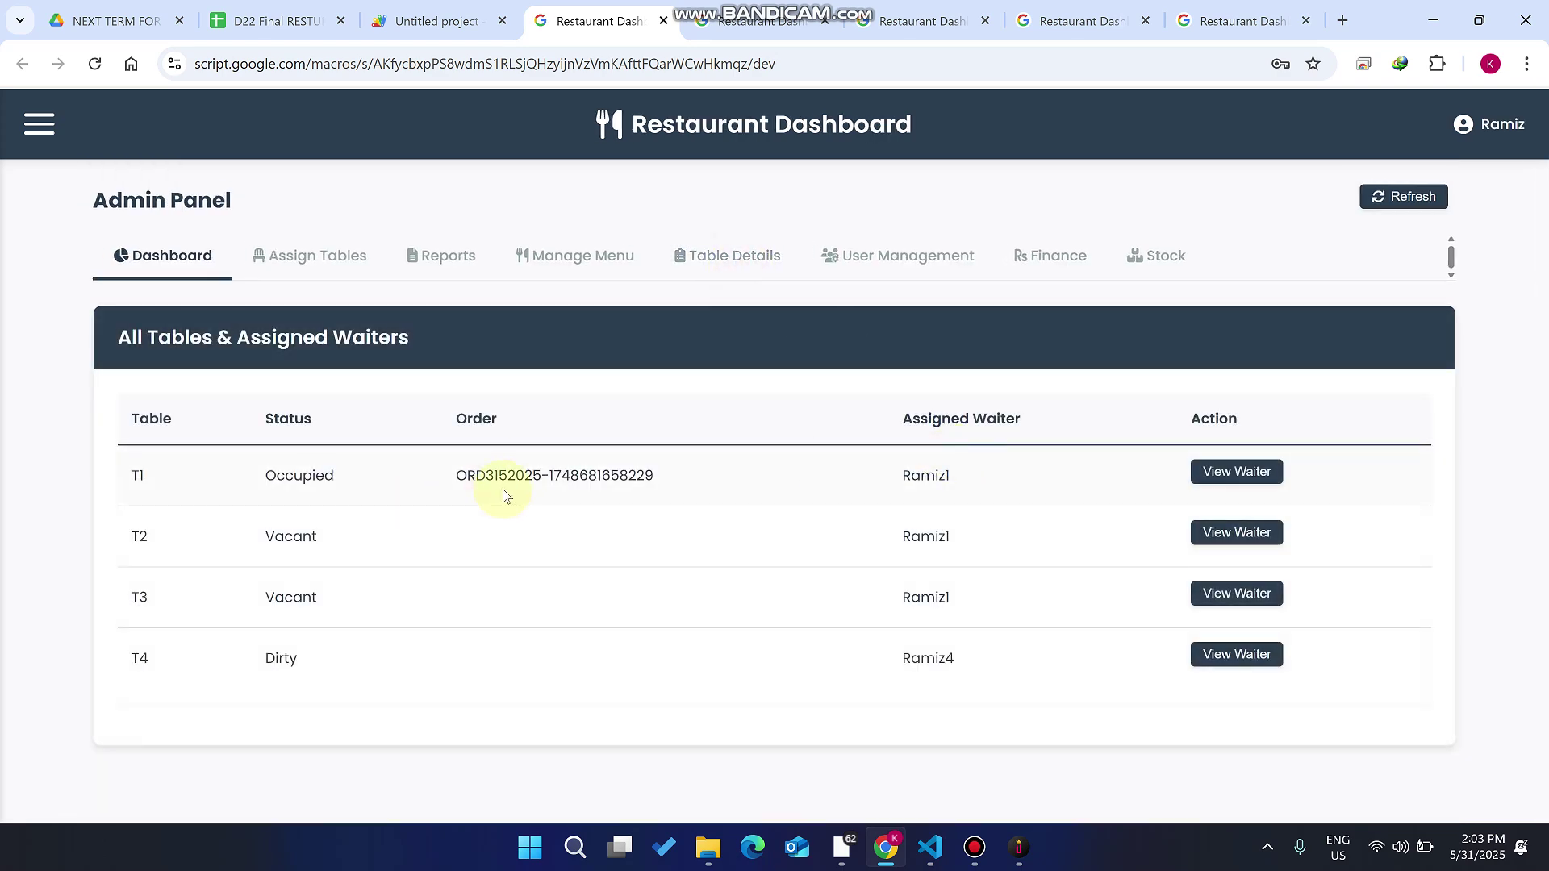
pyautogui.moveTo(660, 475); pyautogui.dragTo(447, 465)
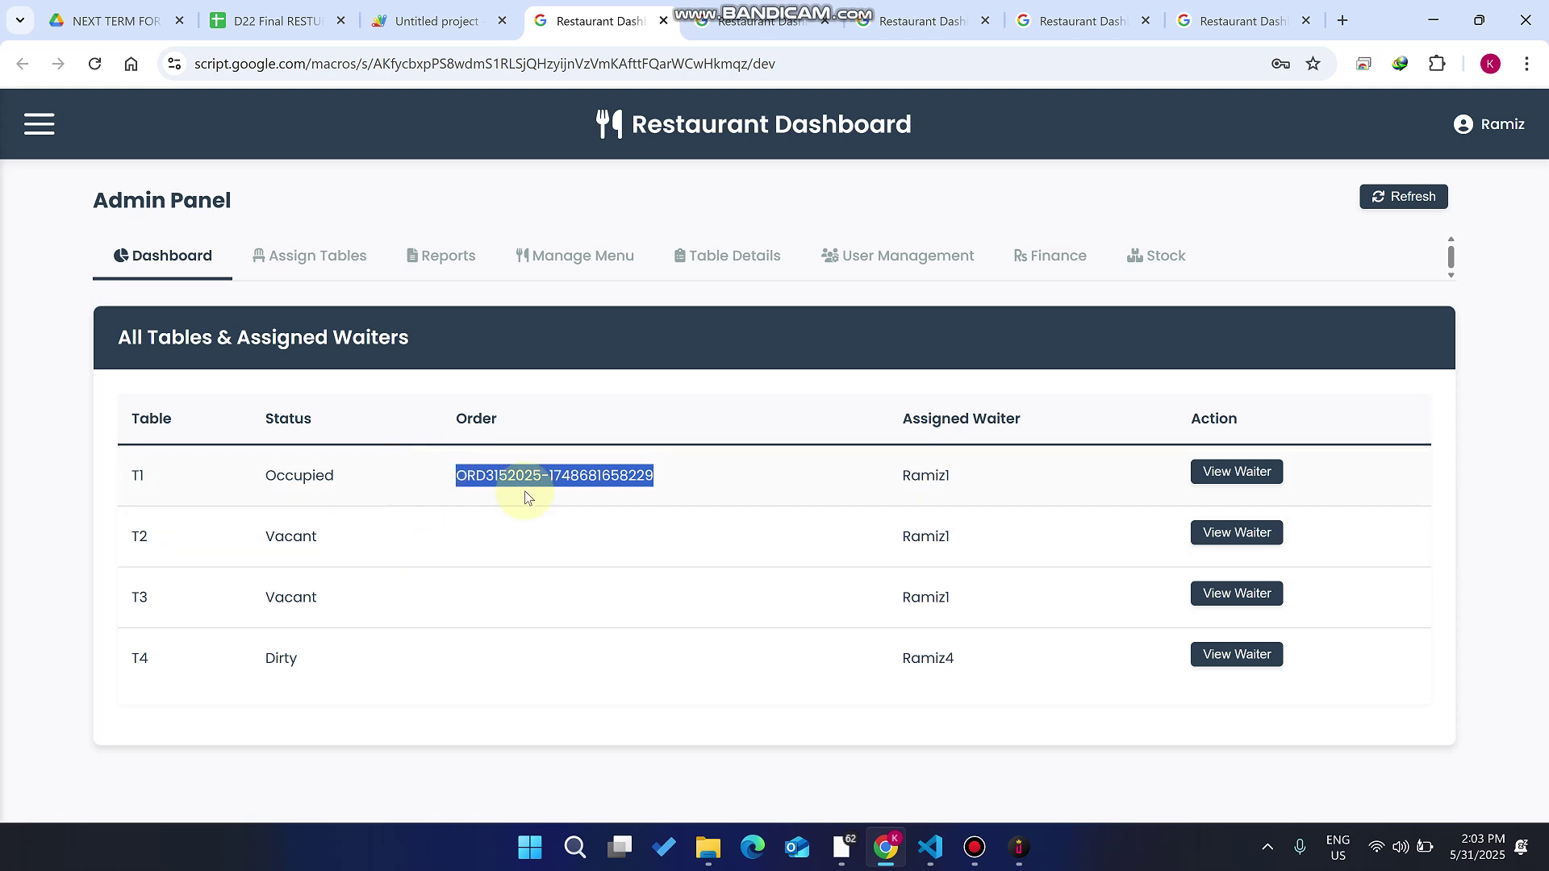
pyautogui.moveTo(304, 667); pyautogui.dragTo(253, 684)
# - Refresh the Cleaner Panel's dirty-table list and mark T4 clean and Vacant
pyautogui.click(1118, 14)
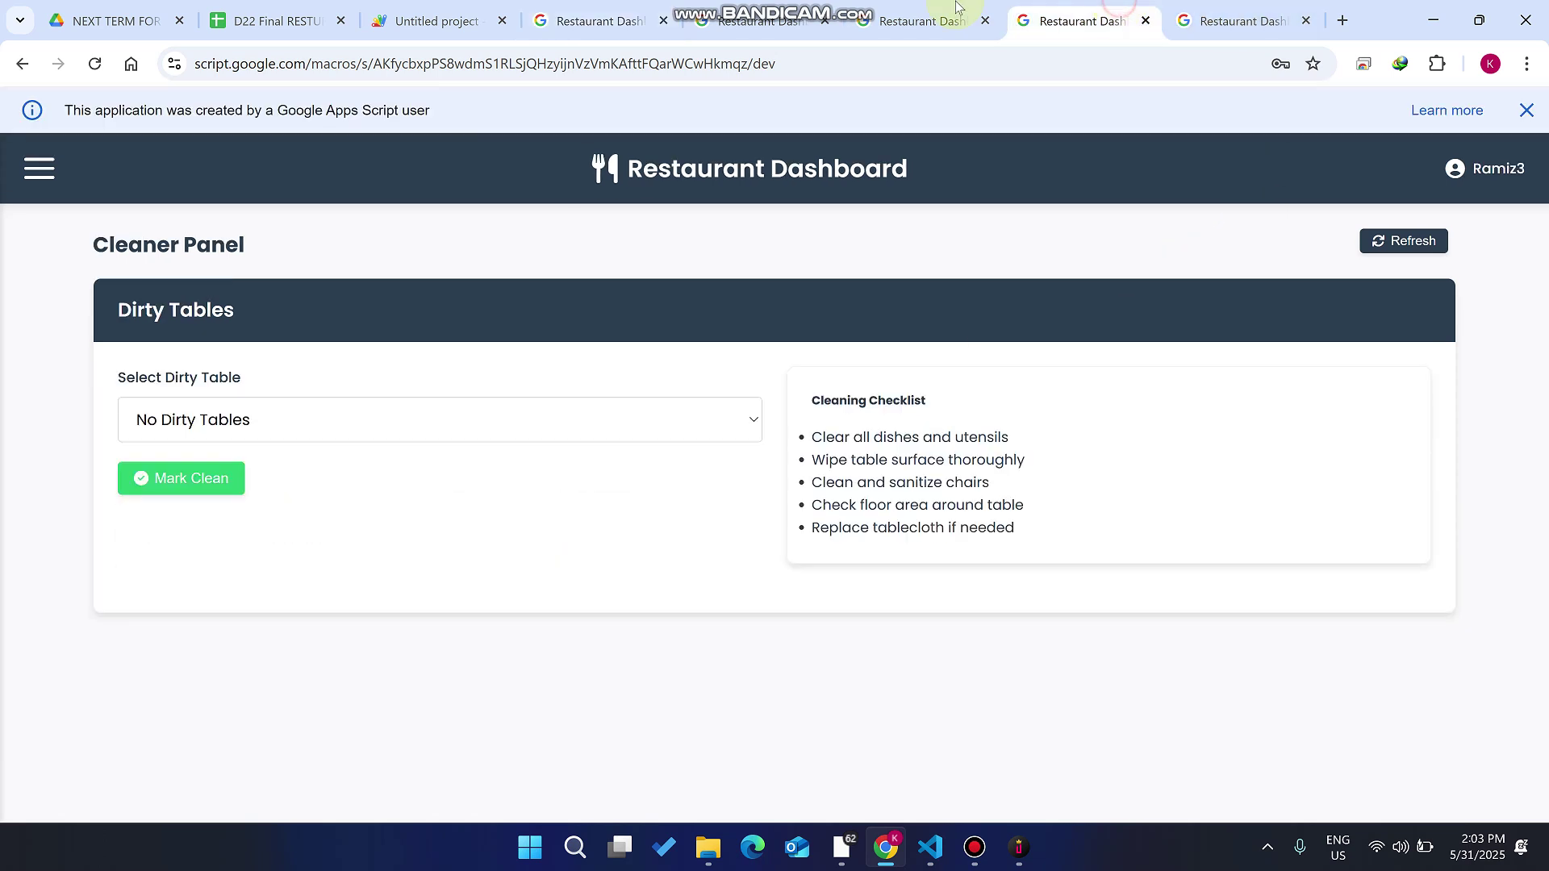
pyautogui.click(206, 424)
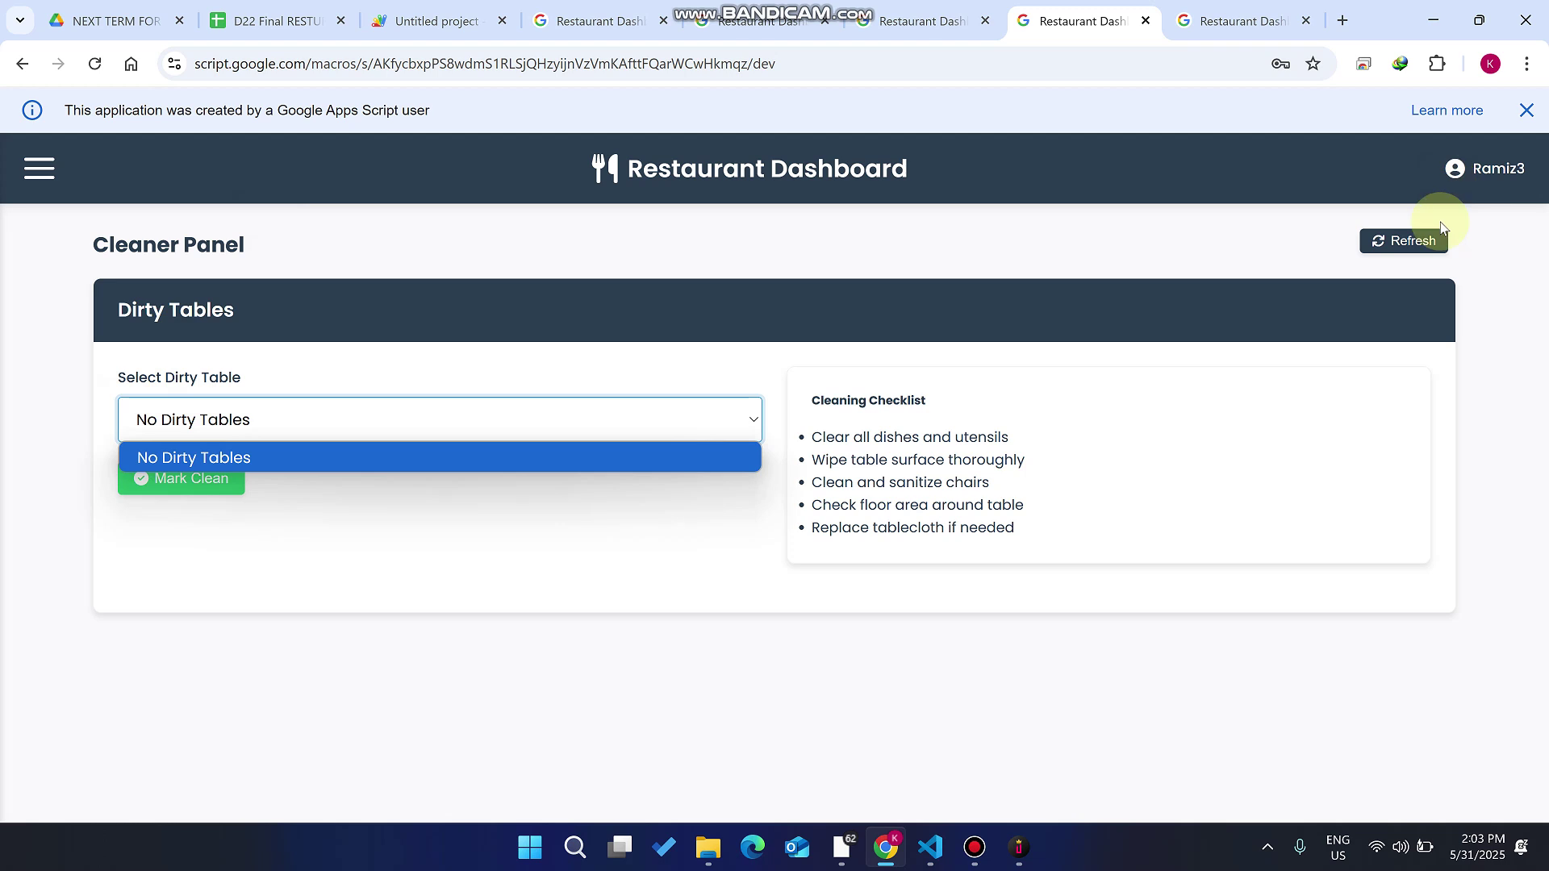
pyautogui.click(1429, 245)
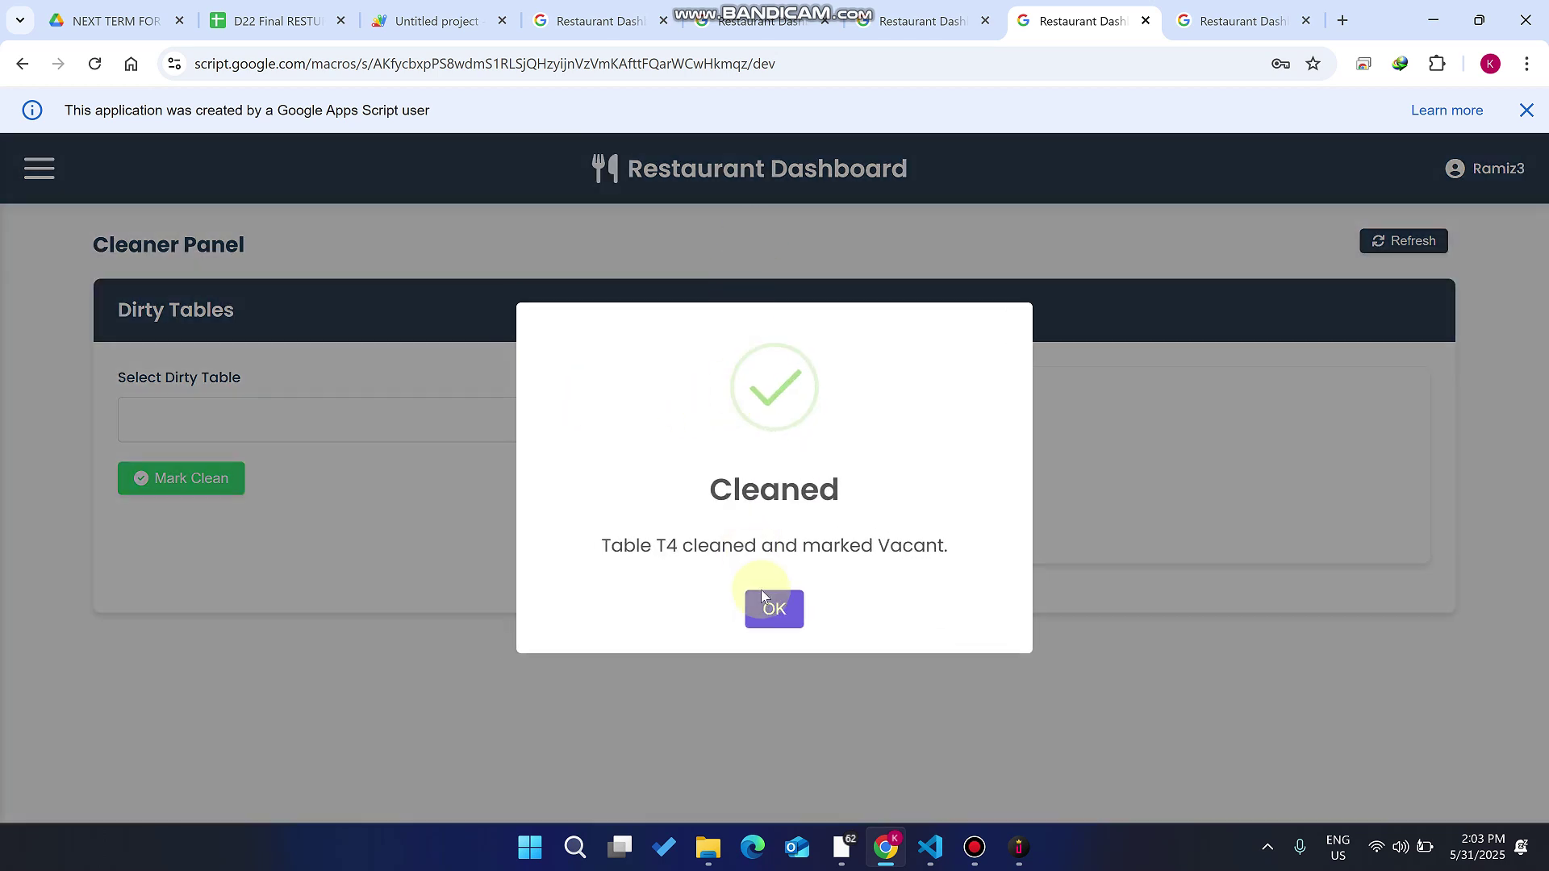
pyautogui.click(767, 597)
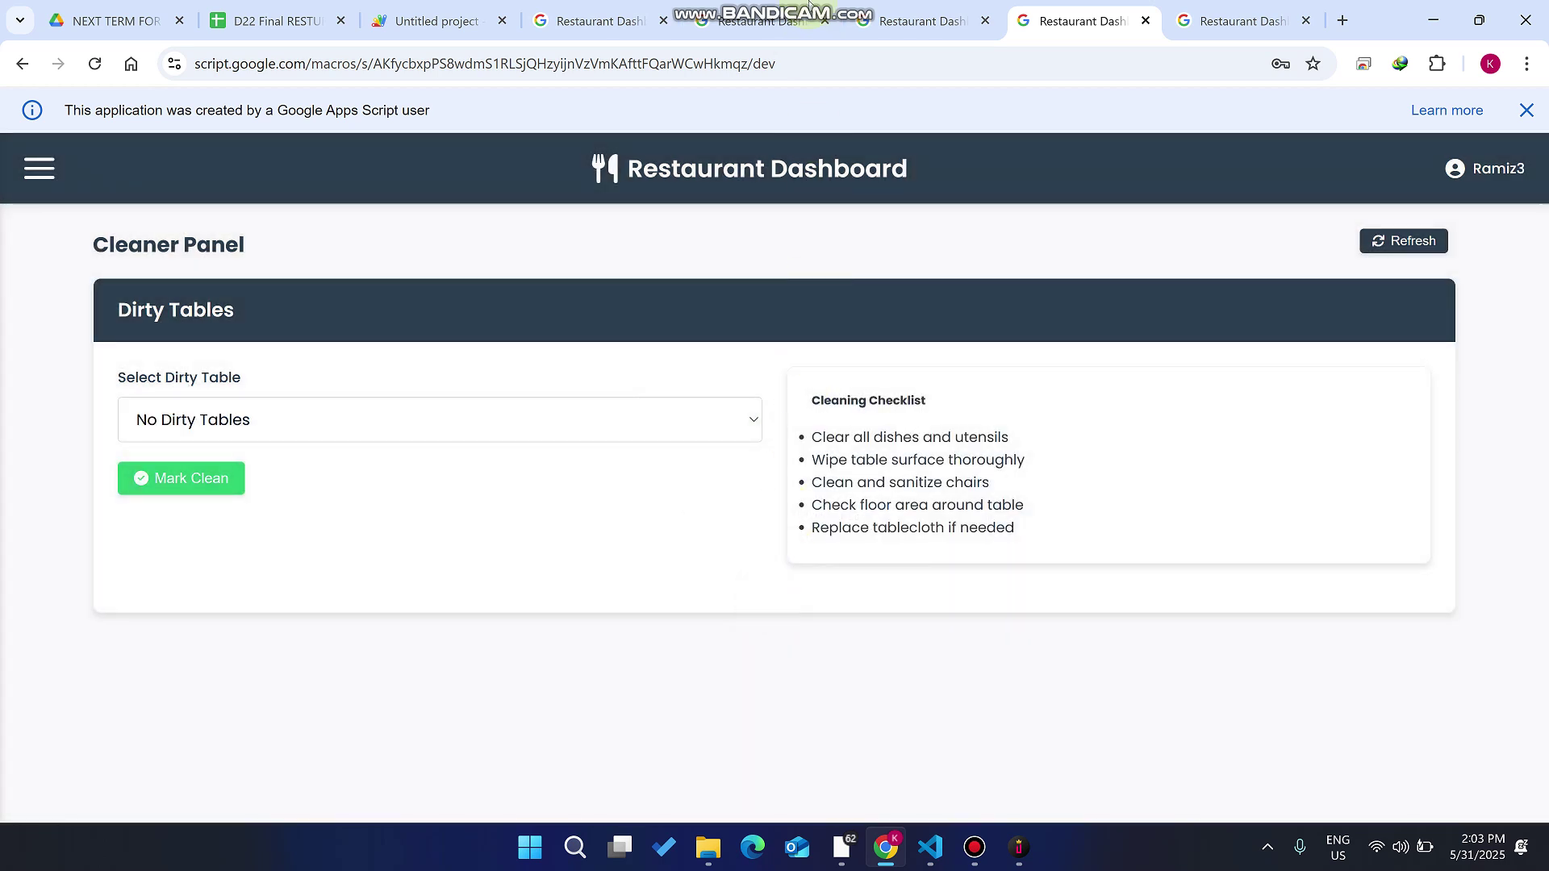
pyautogui.moveTo(802, 6)
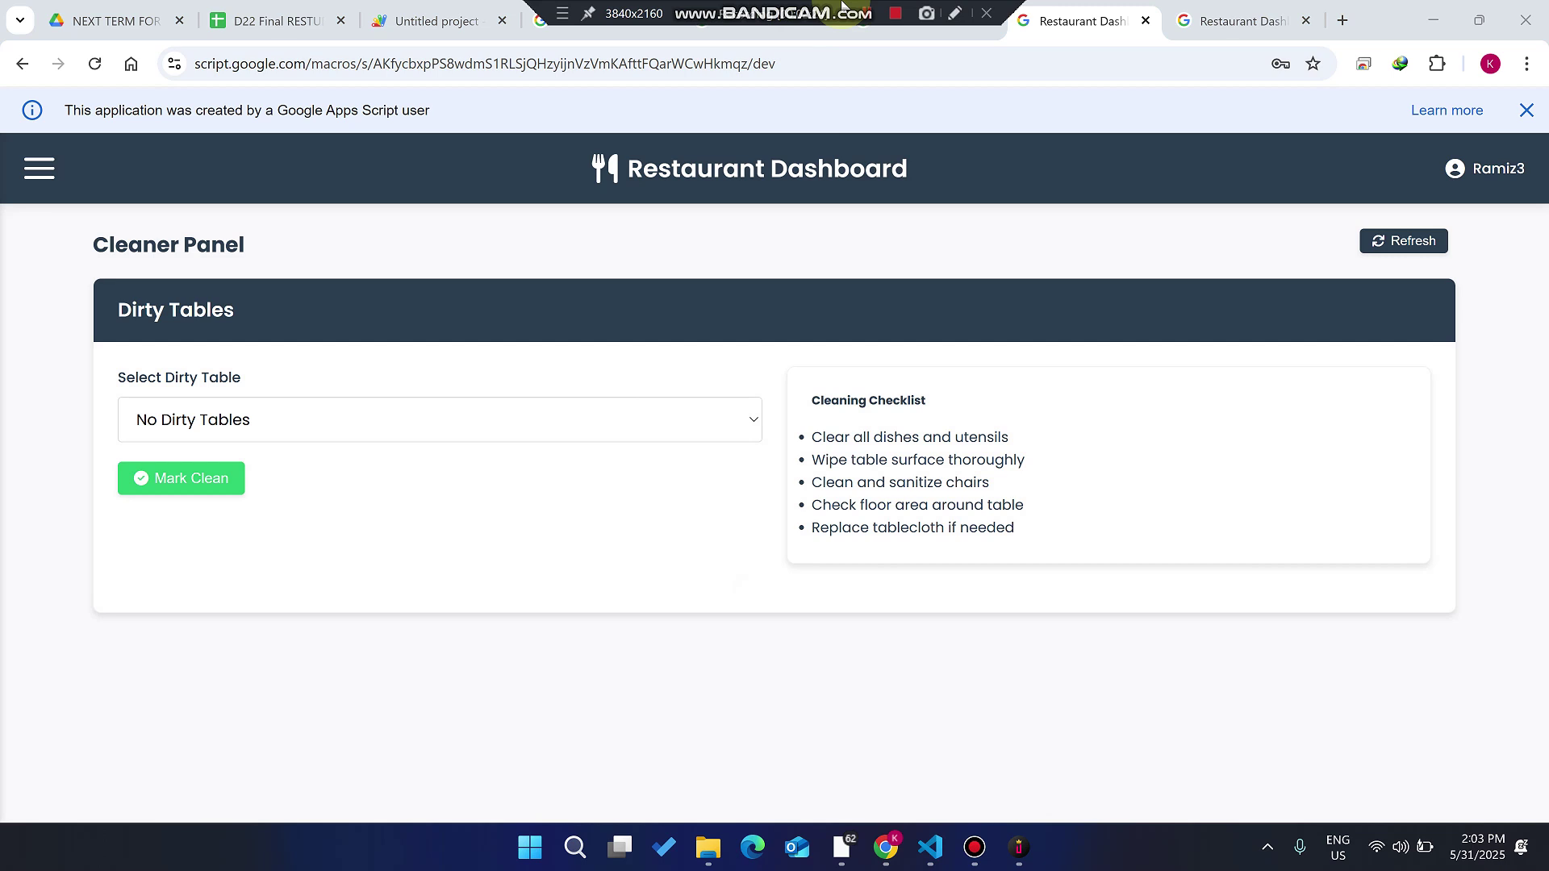